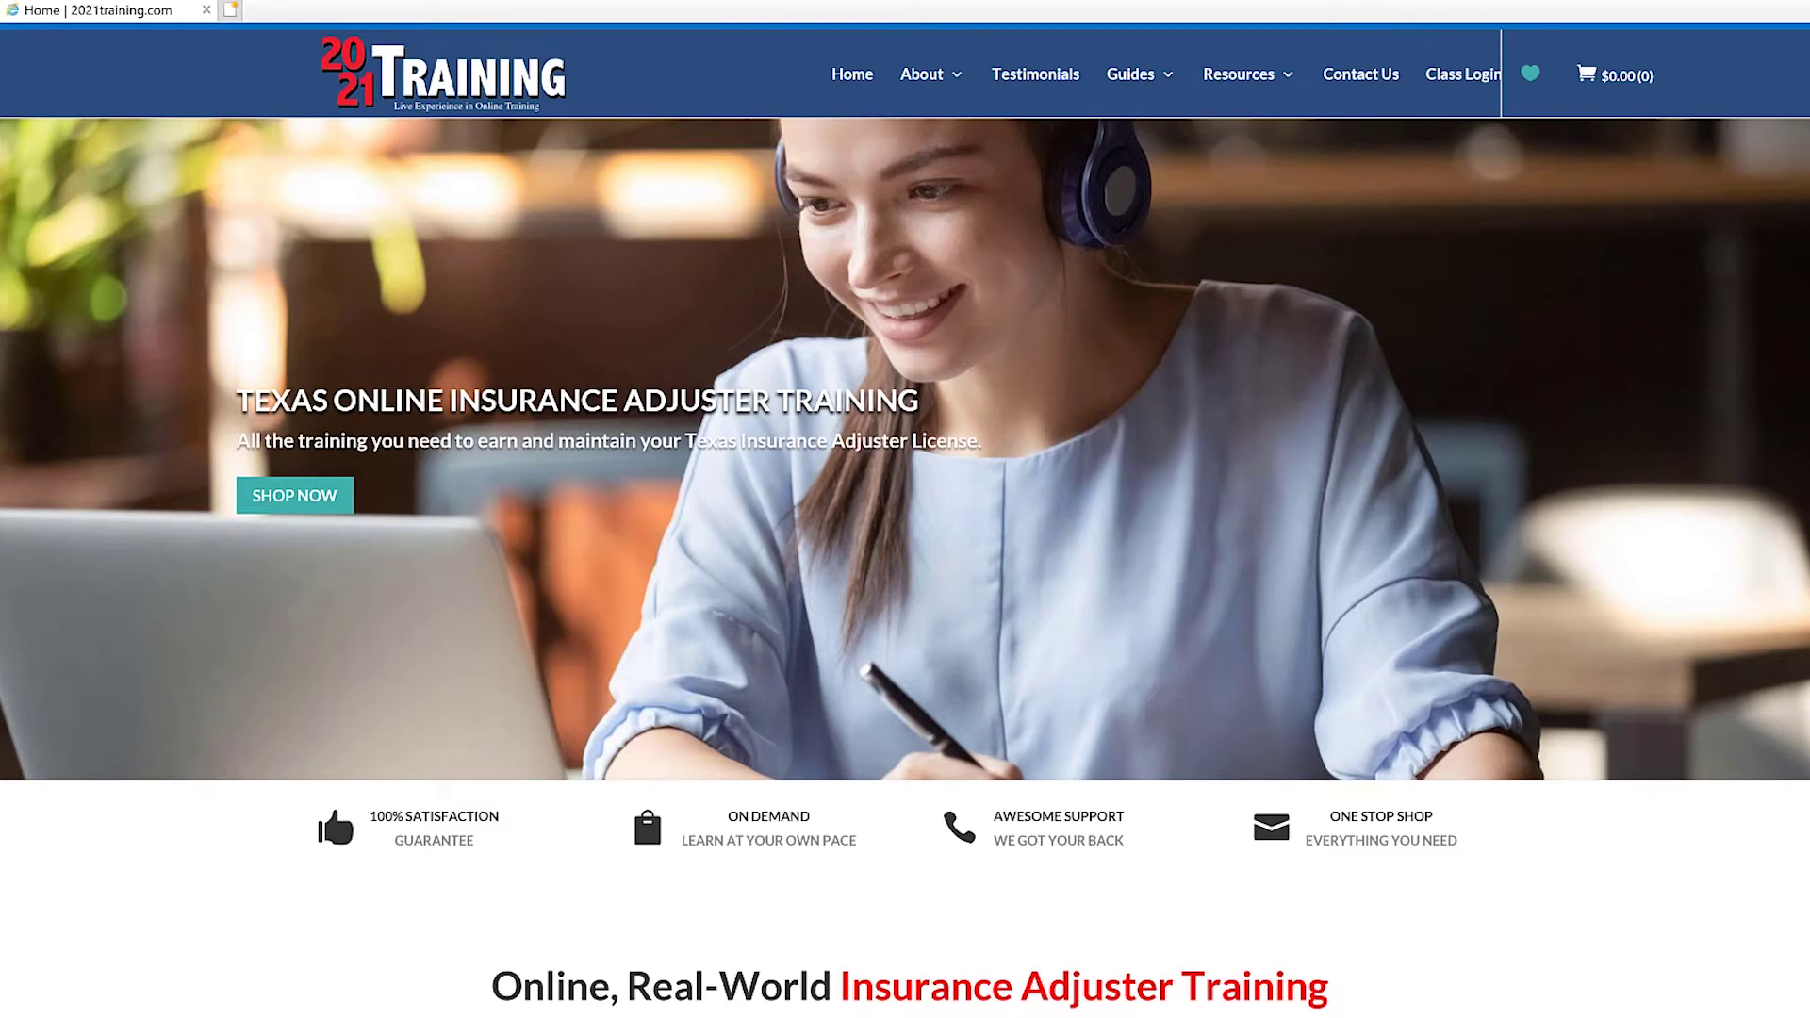
Load the sircon.com/texas portal in Internet Explorer.
{"action": "type", "text": "sircon"}
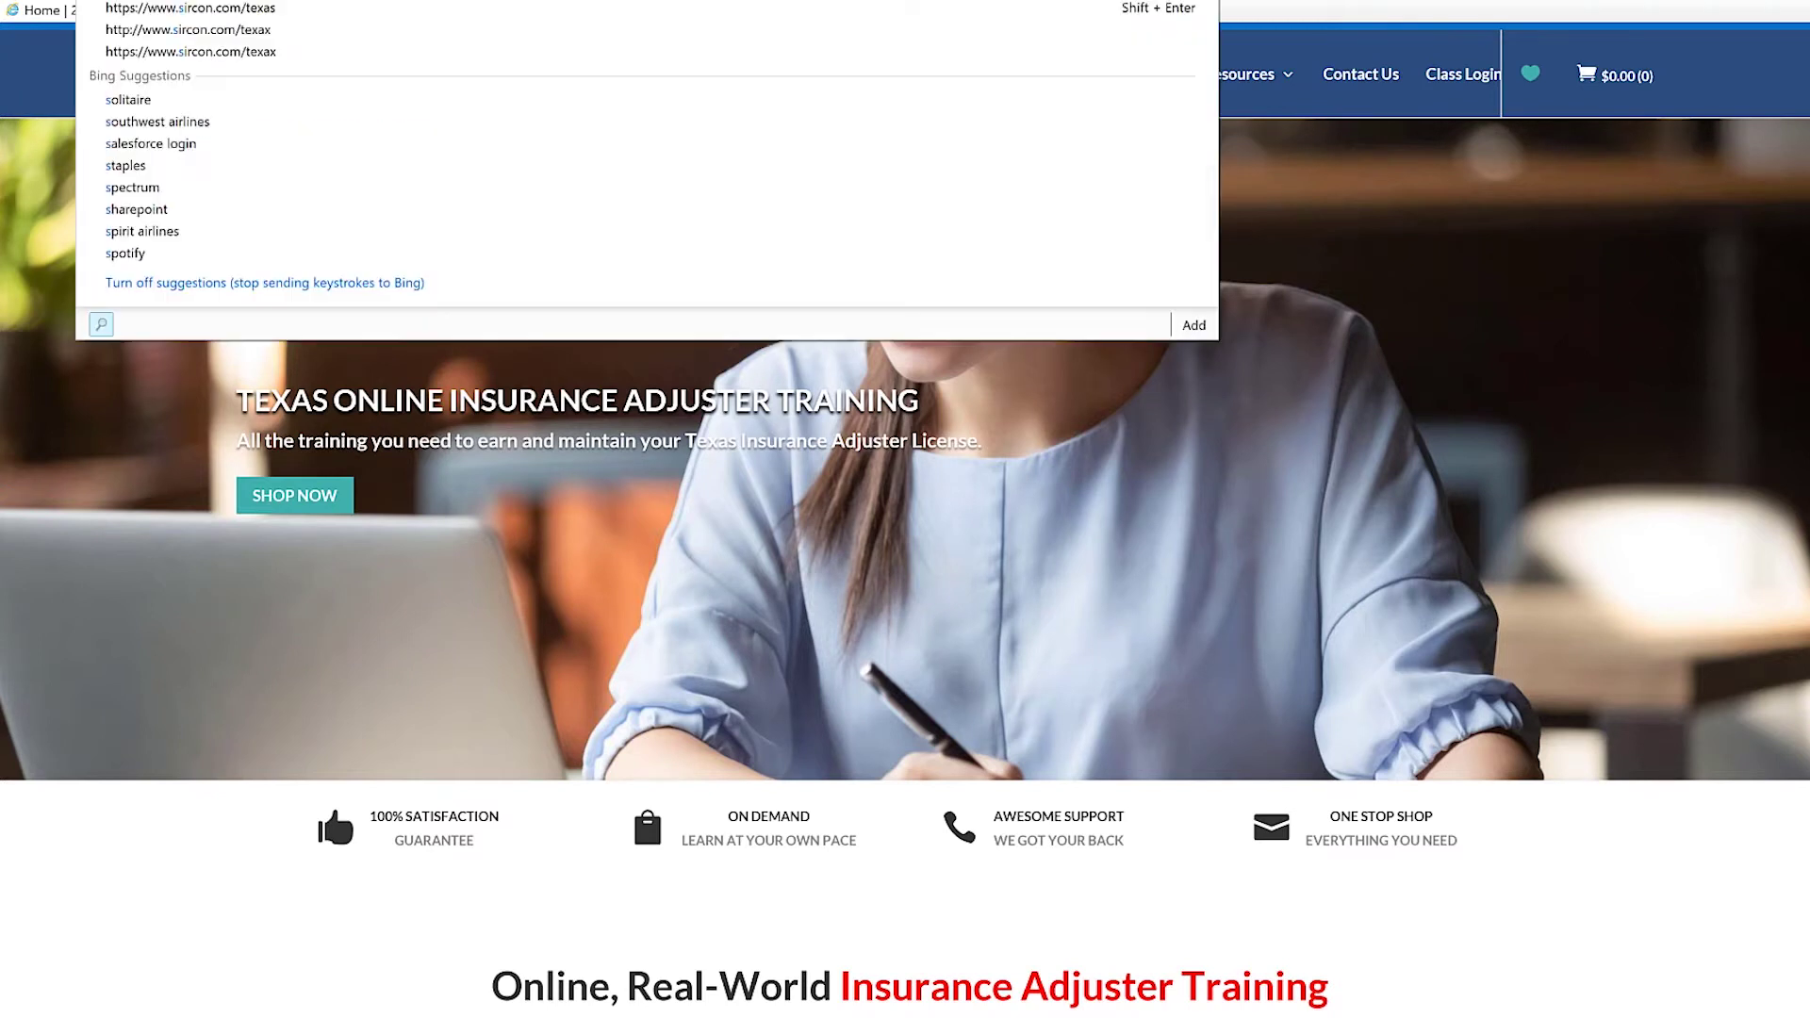
{"action": "type", "text": ".com"}
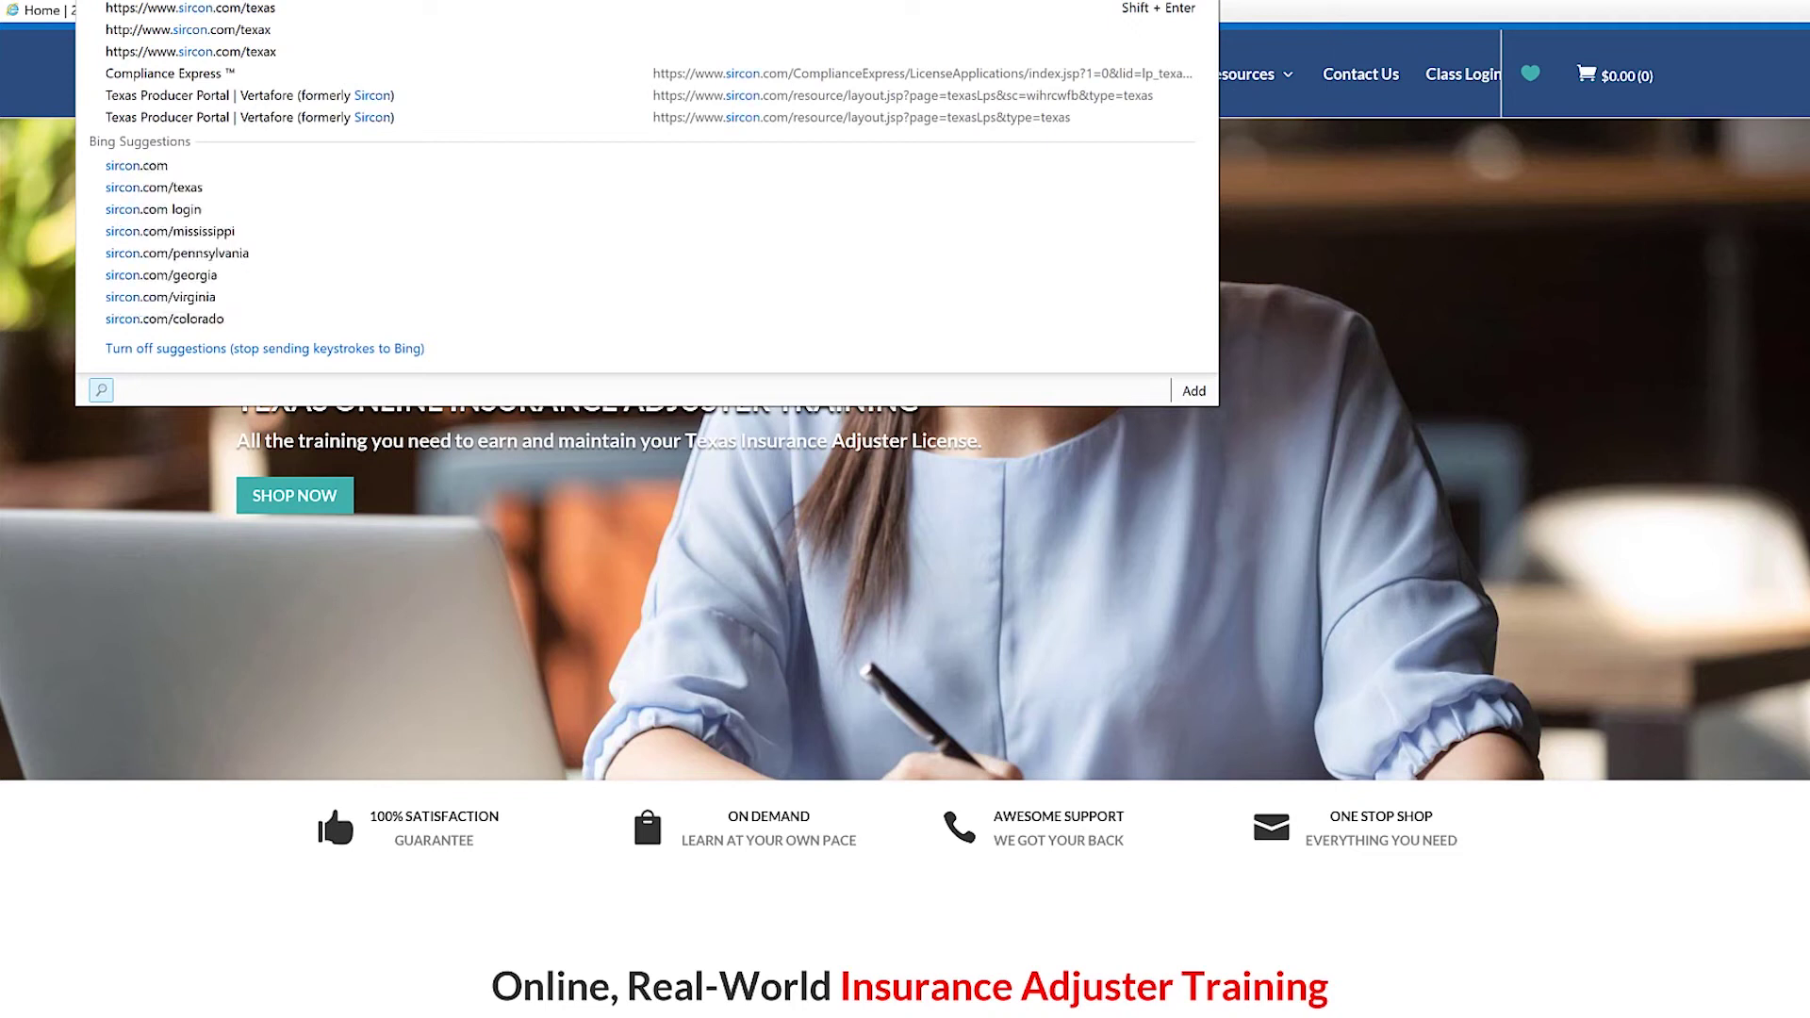
{"action": "type", "text": "/"}
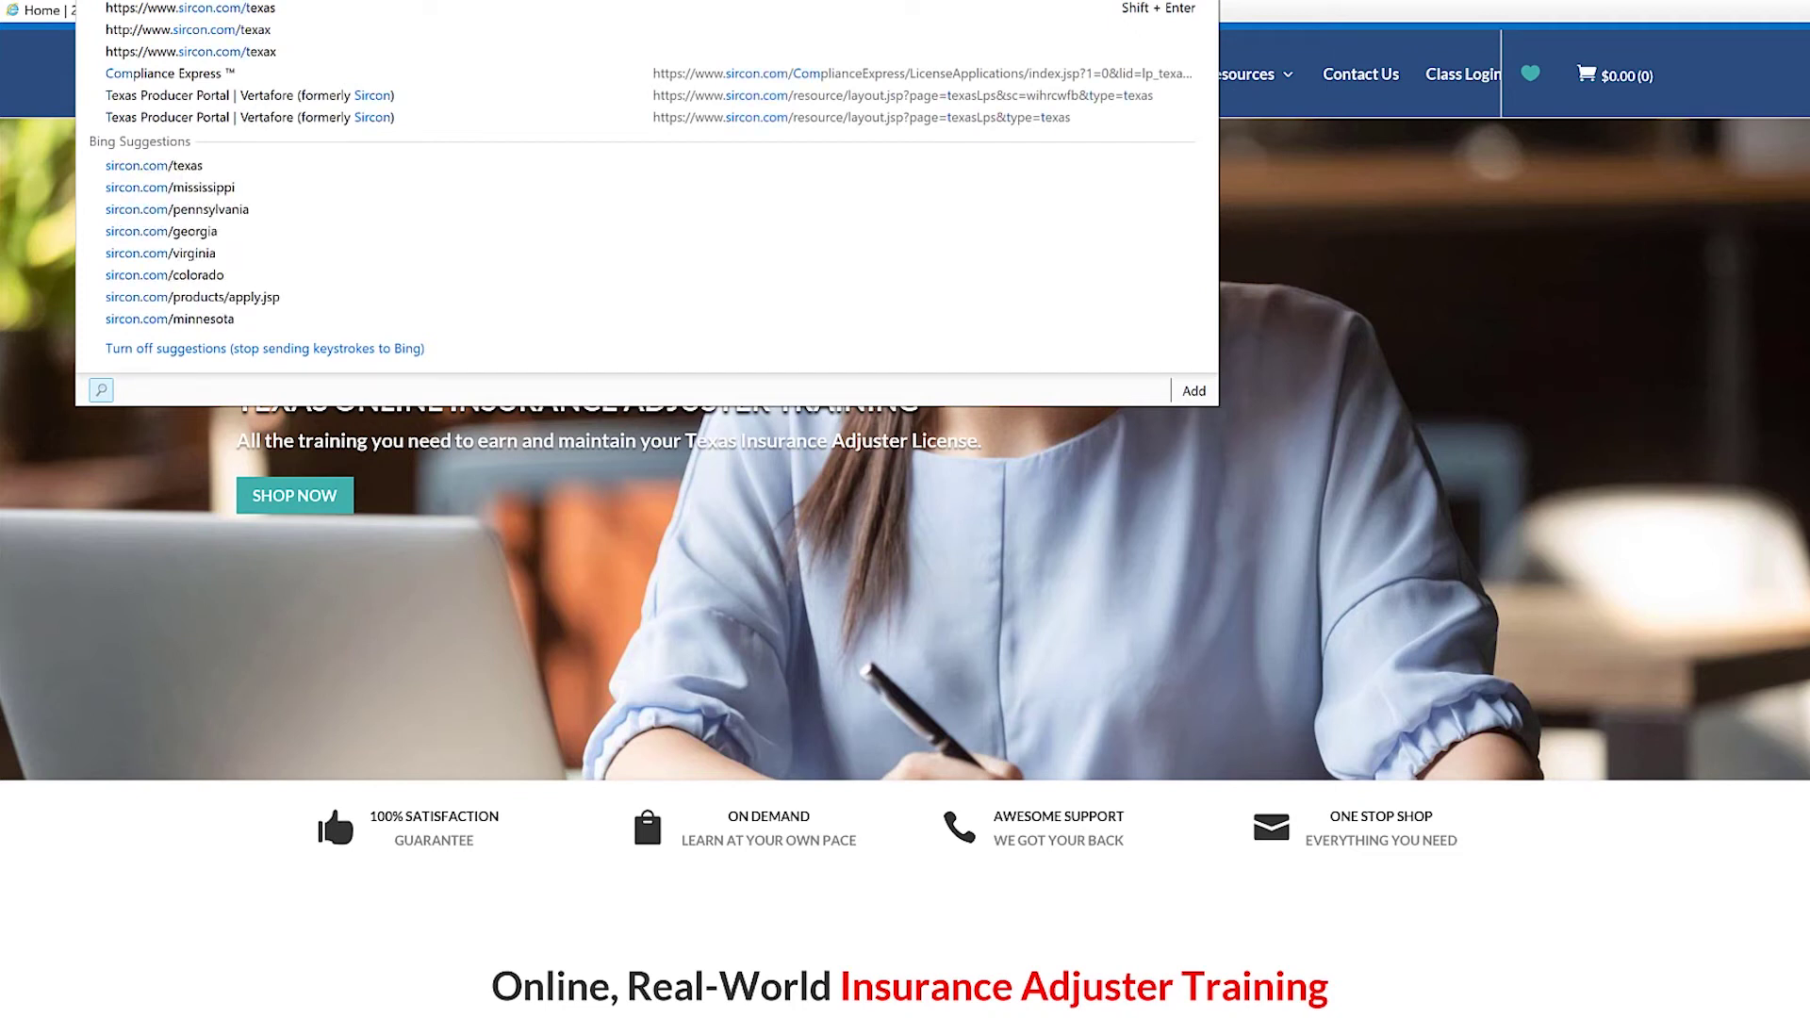
{"action": "type", "text": "texas"}
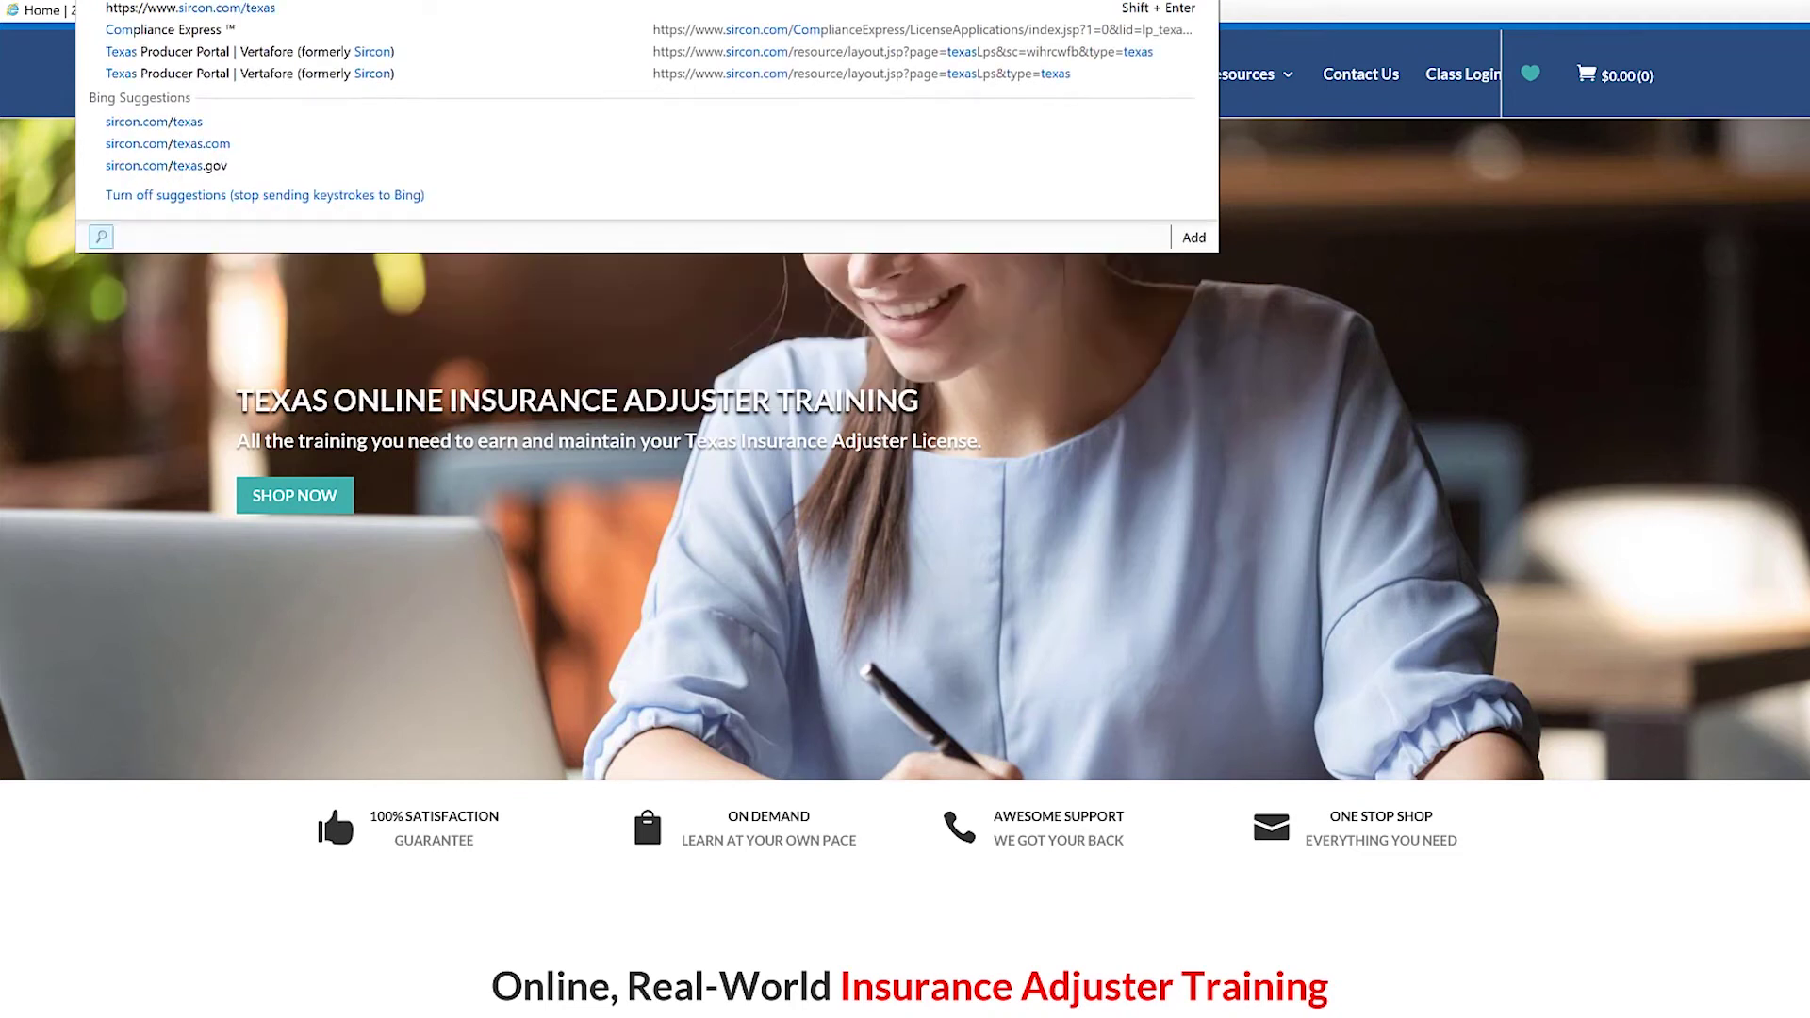
{"action": "key", "text": "Return"}
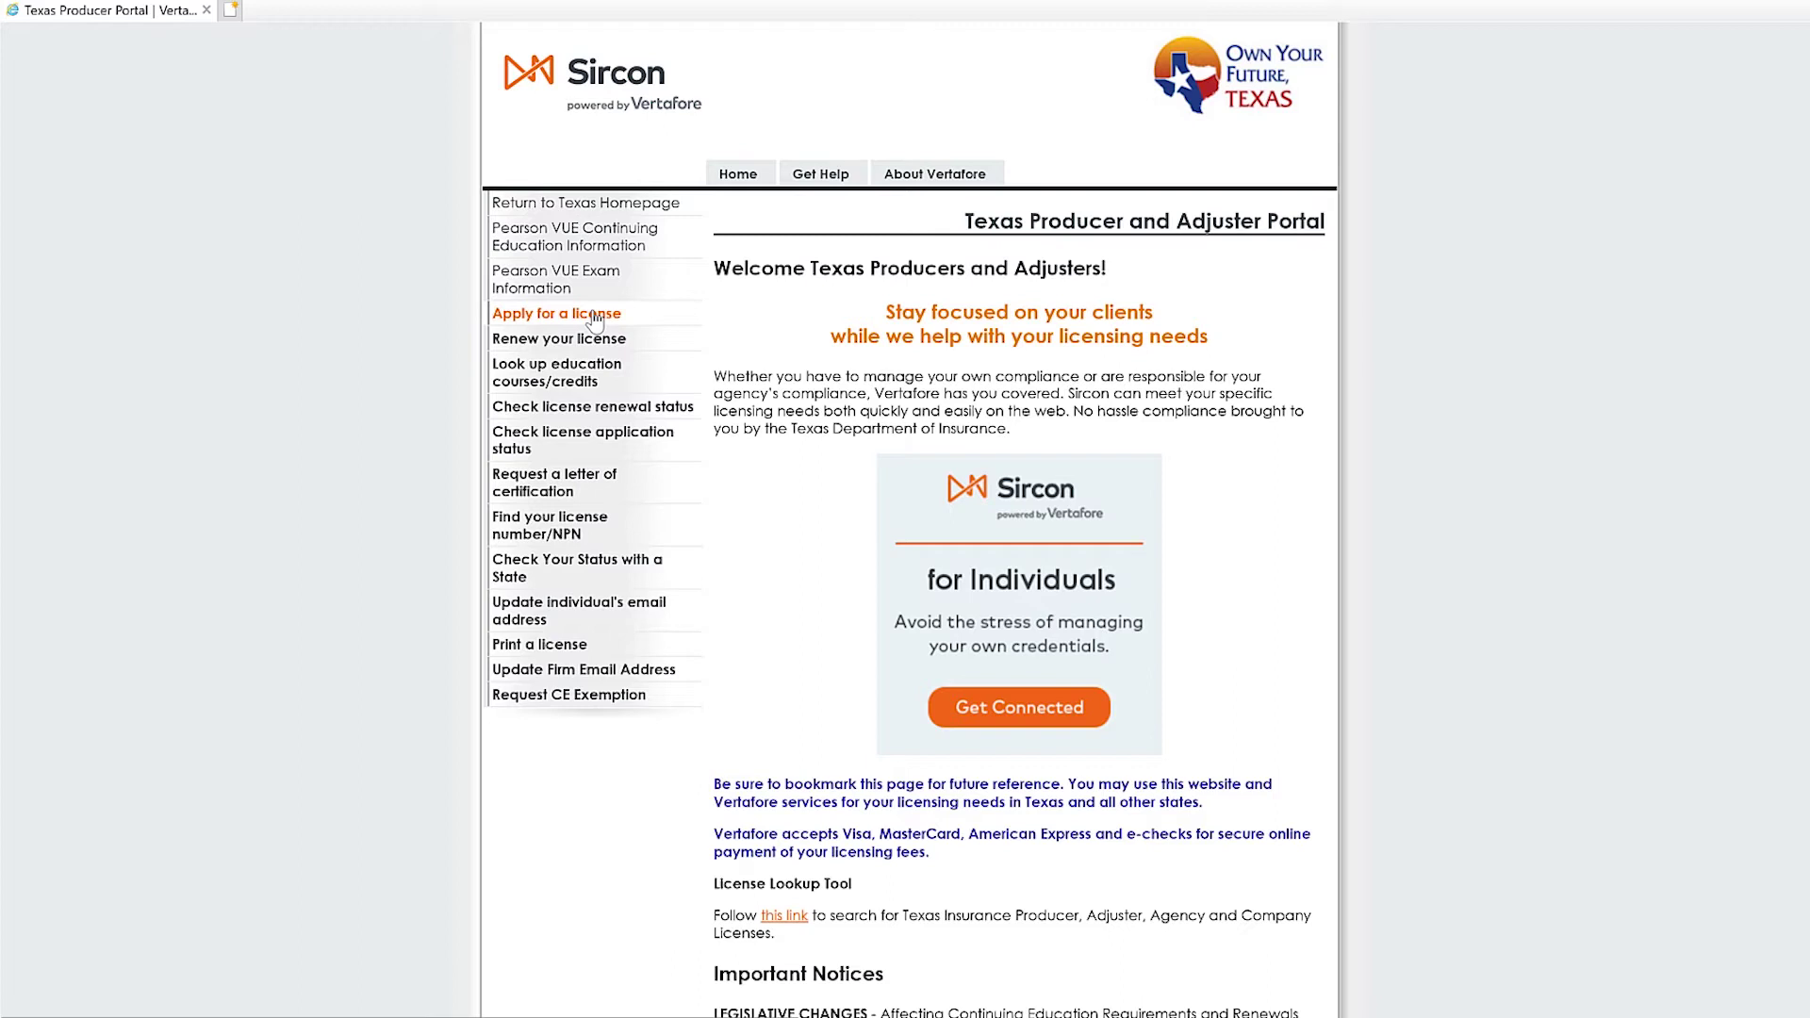
Begin a New Adjuster License: Individual, not yet licensed as adjuster, resident license, then continue.
{"action": "left_click", "coordinate": [594, 314]}
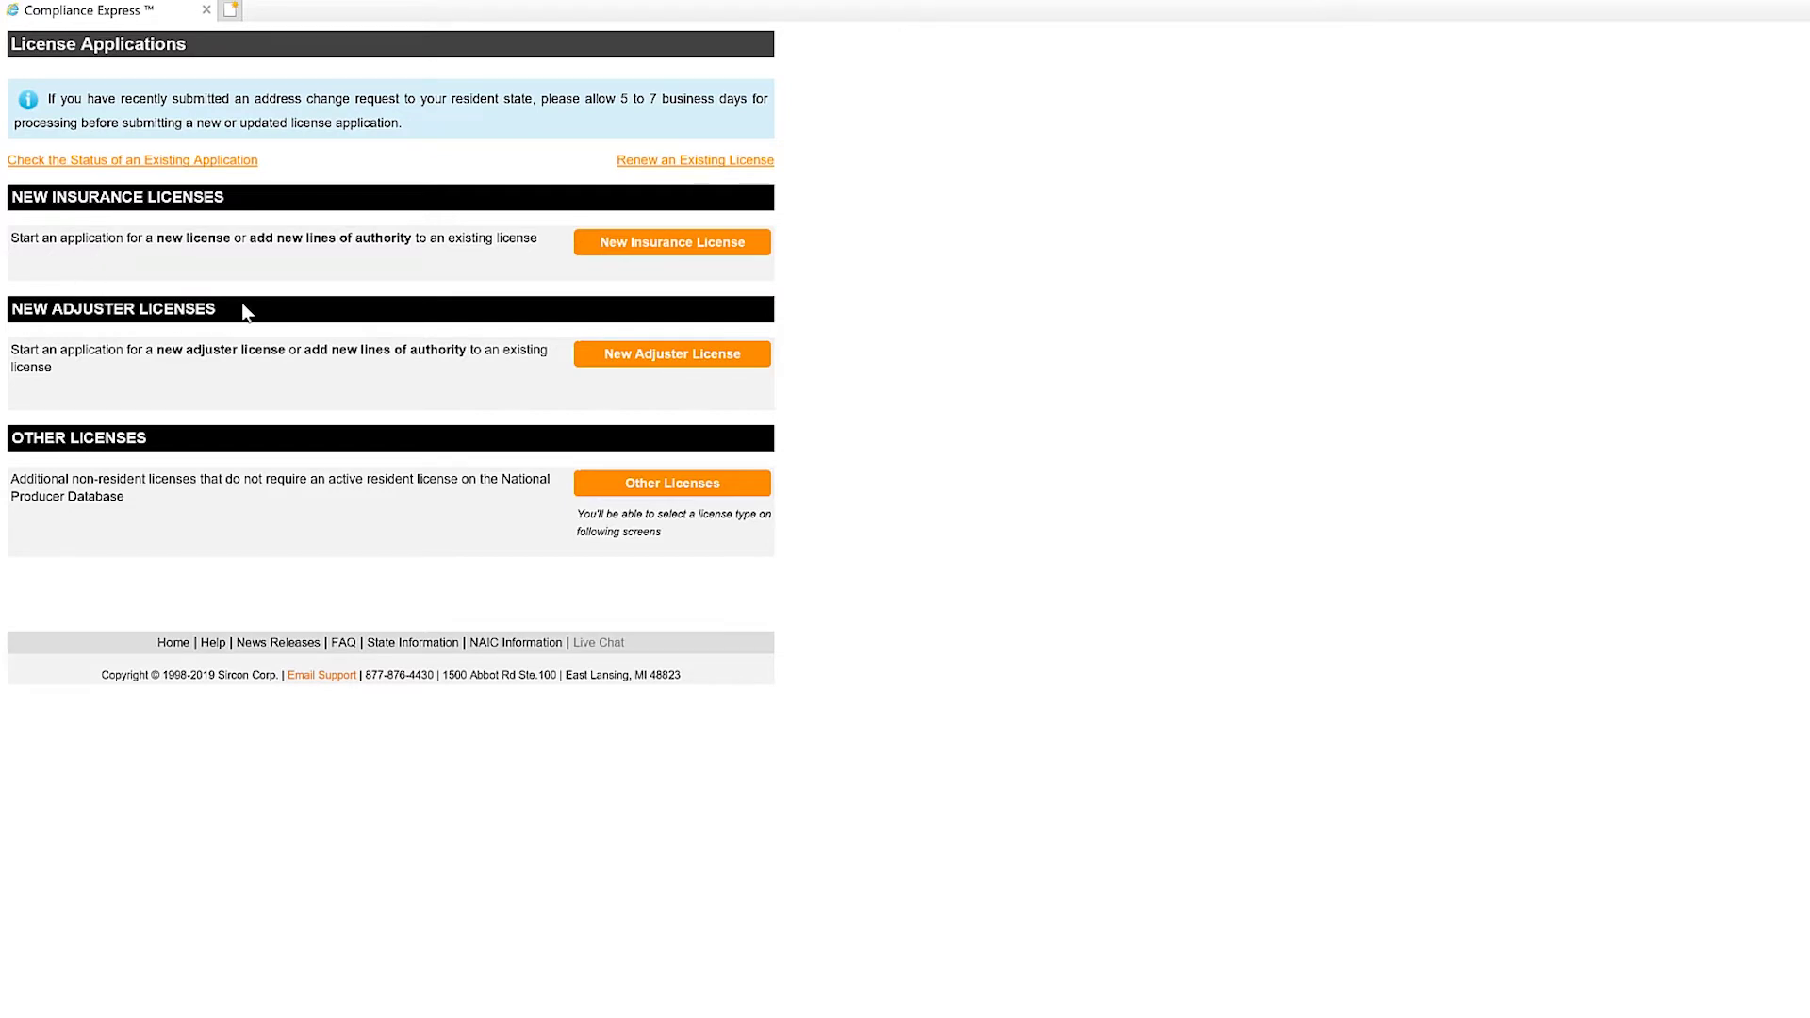
{"action": "left_click", "coordinate": [682, 365]}
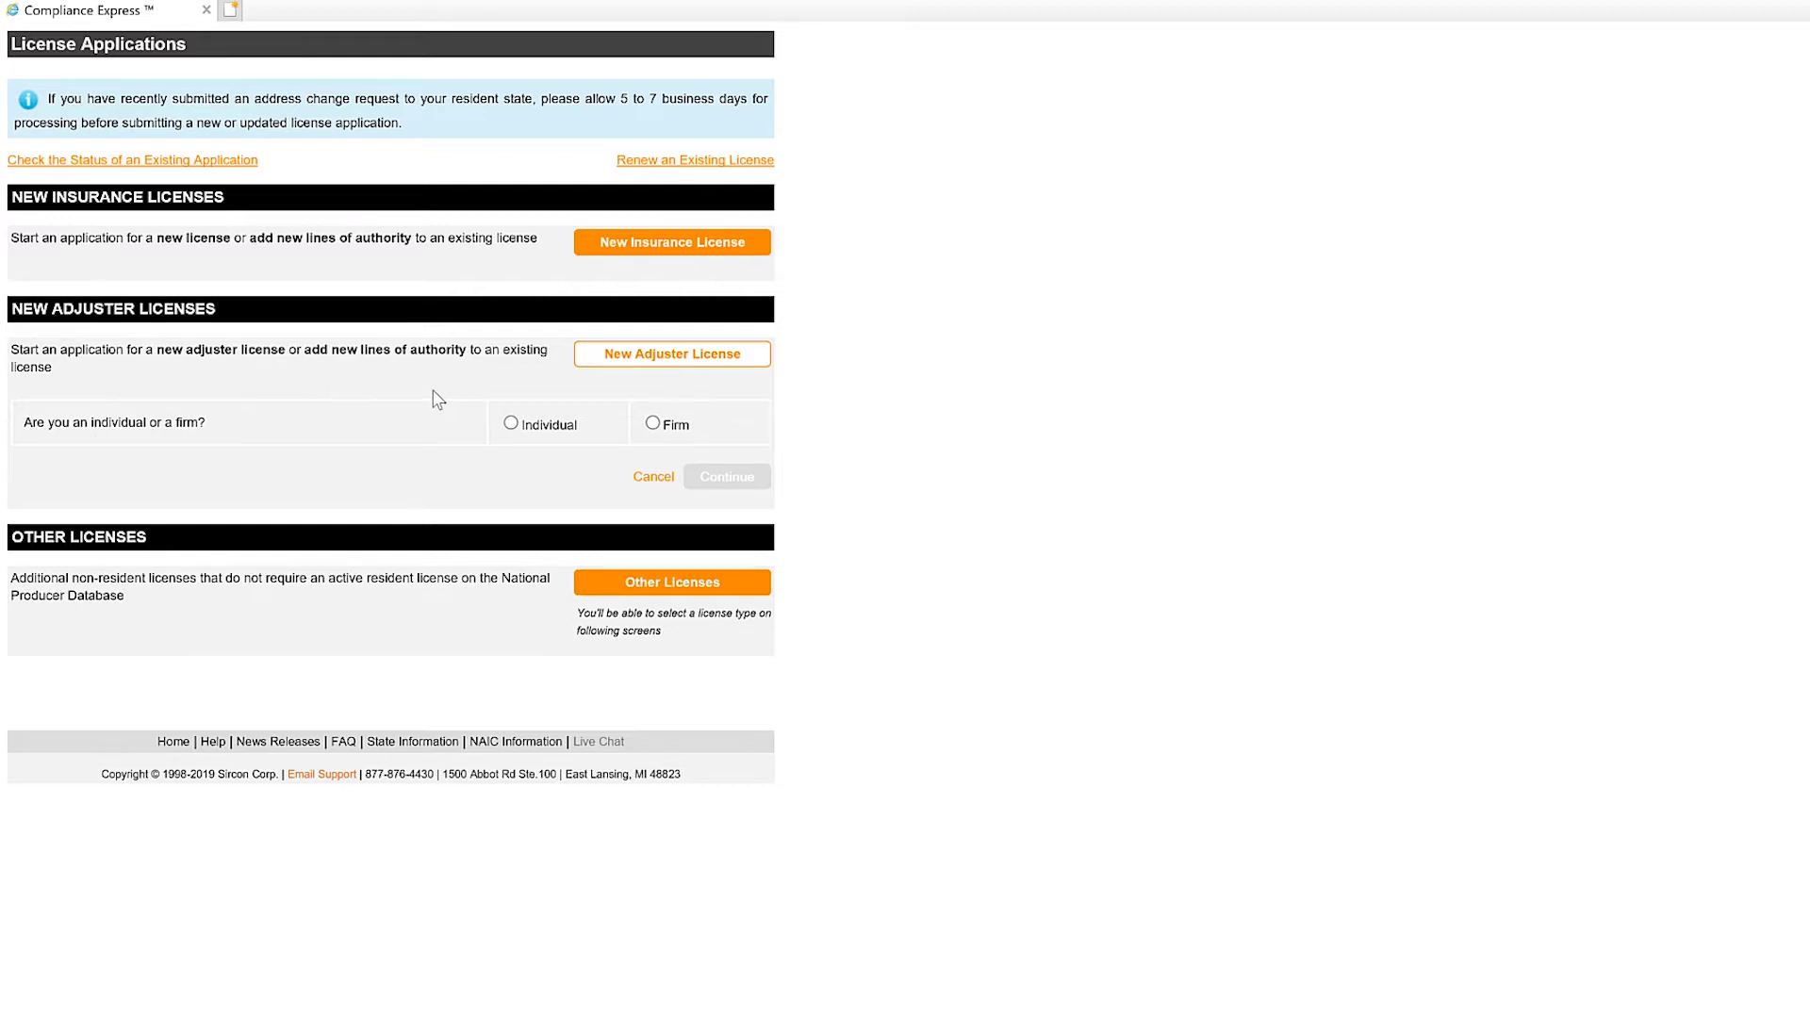
{"action": "left_click", "coordinate": [511, 424]}
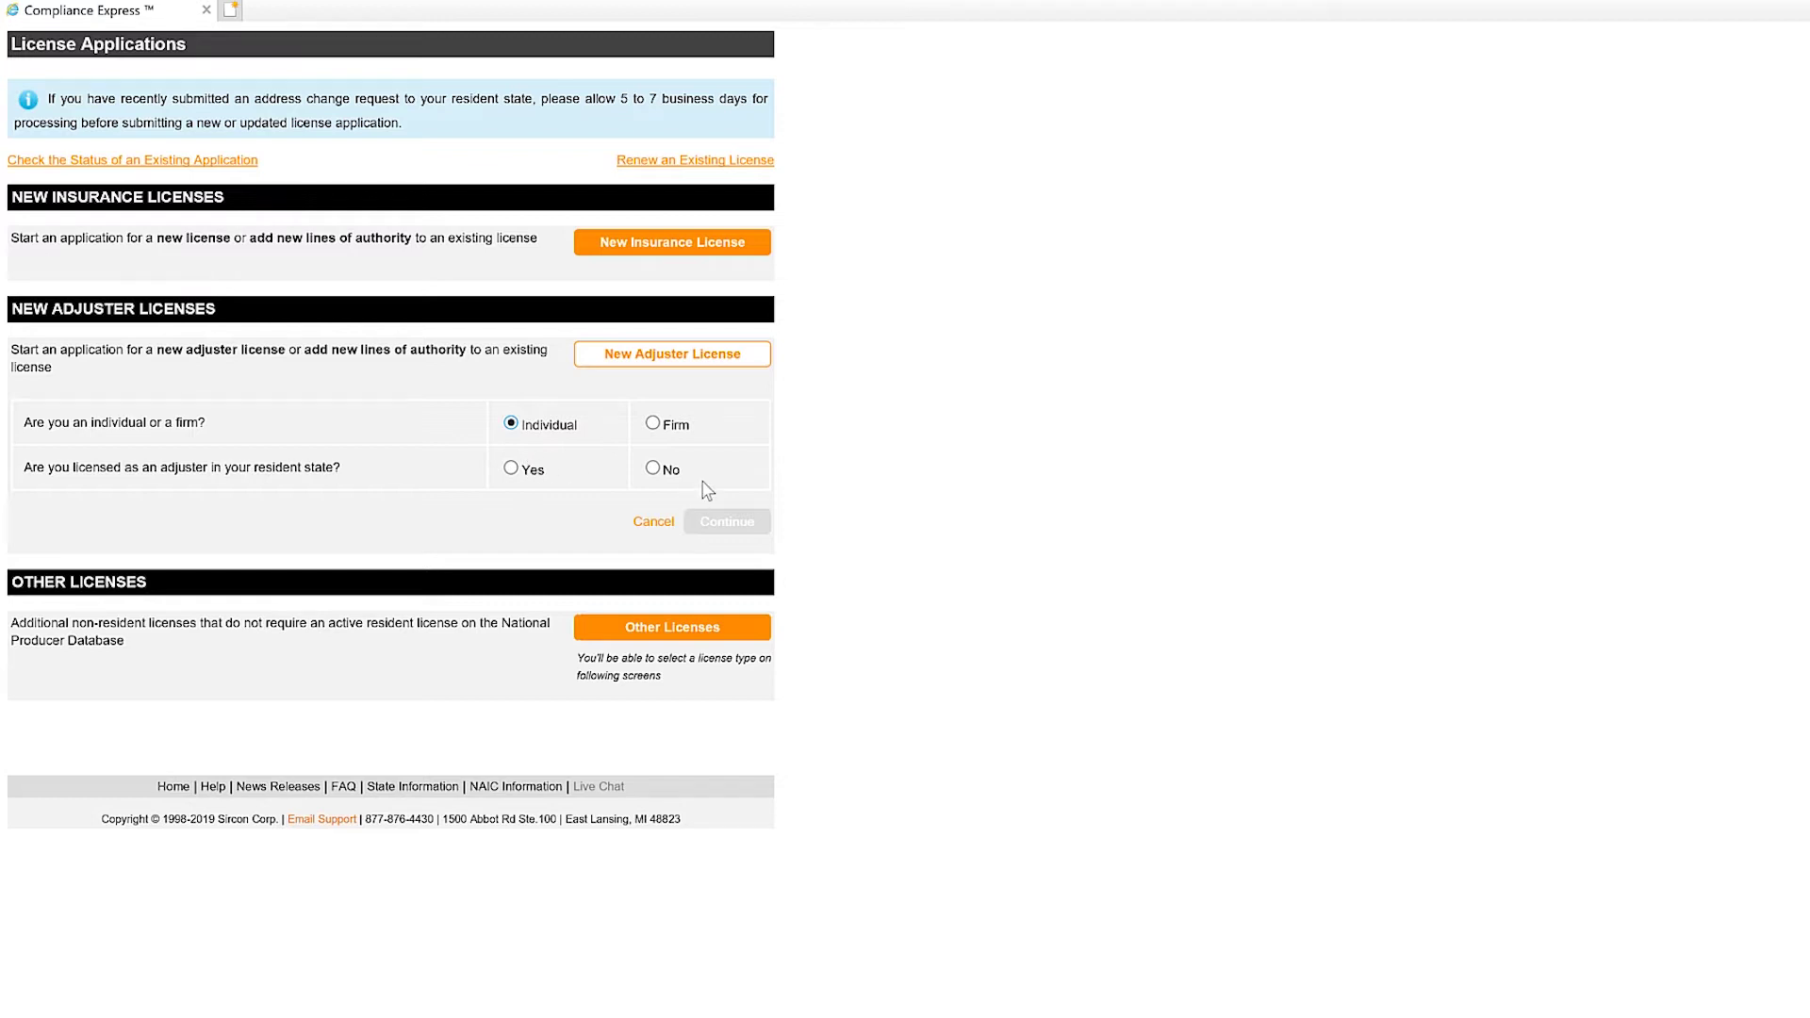
{"action": "left_click", "coordinate": [654, 469]}
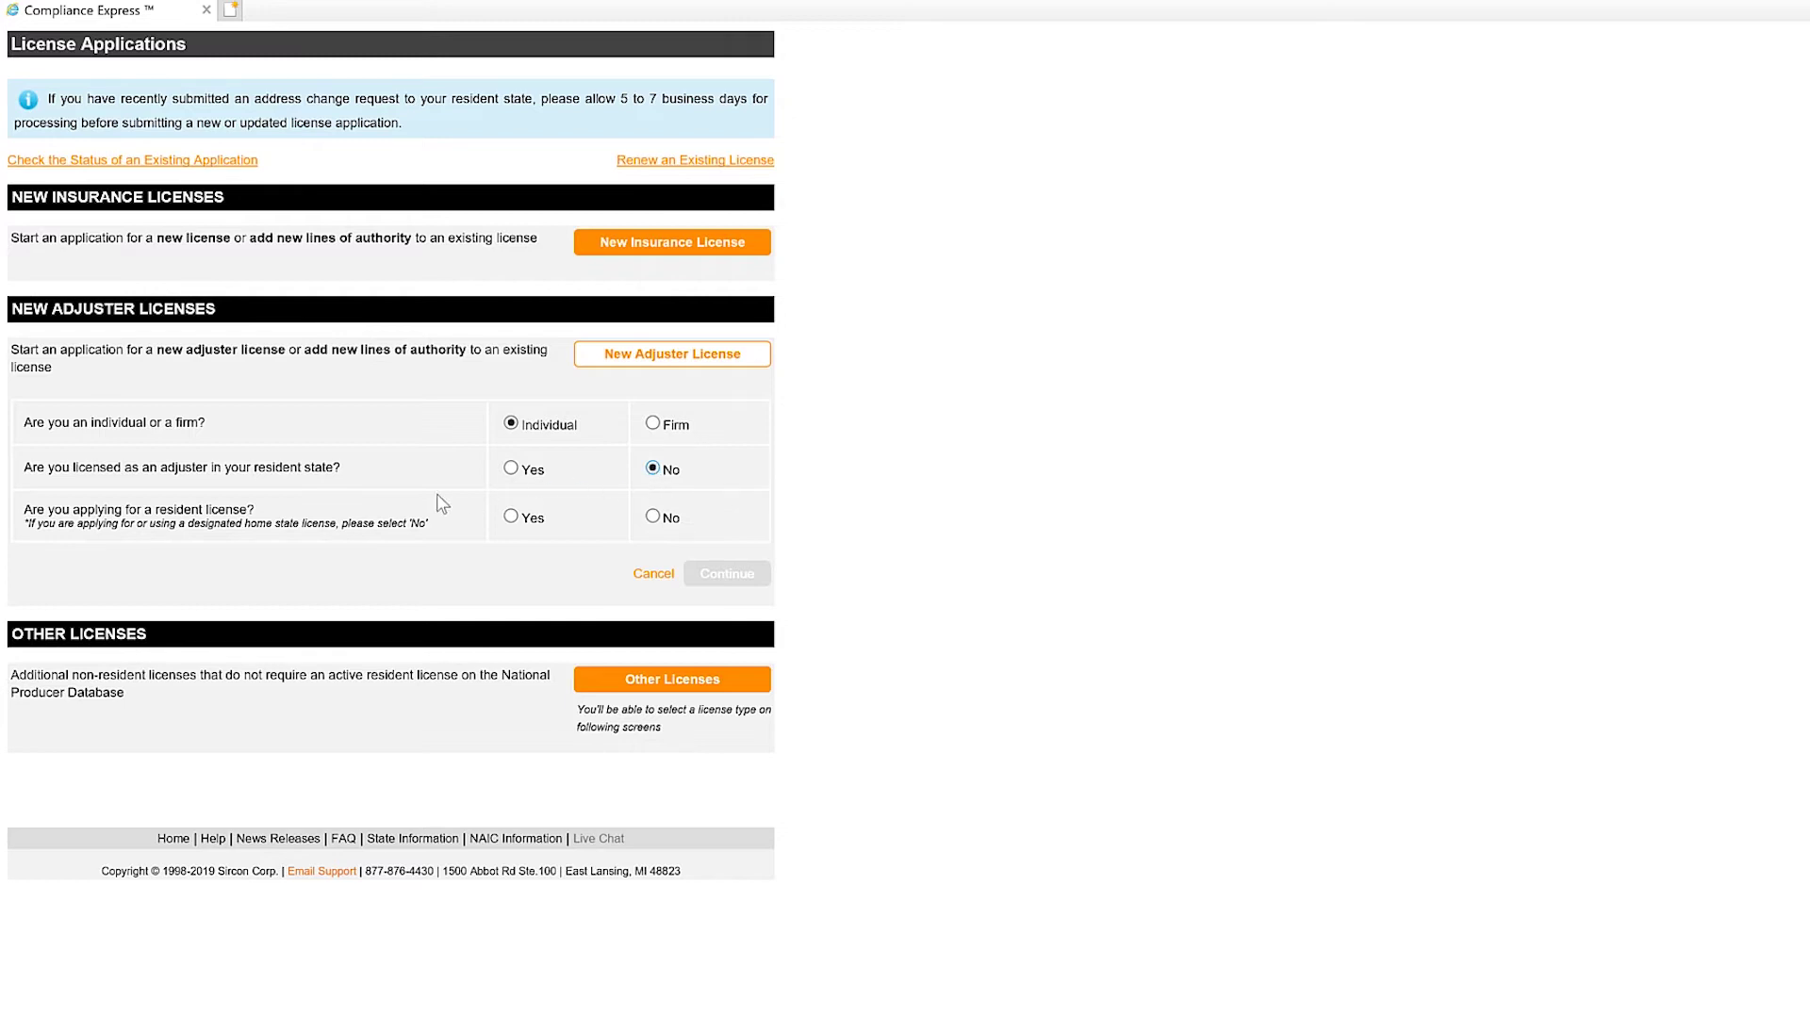
{"action": "left_click", "coordinate": [514, 519]}
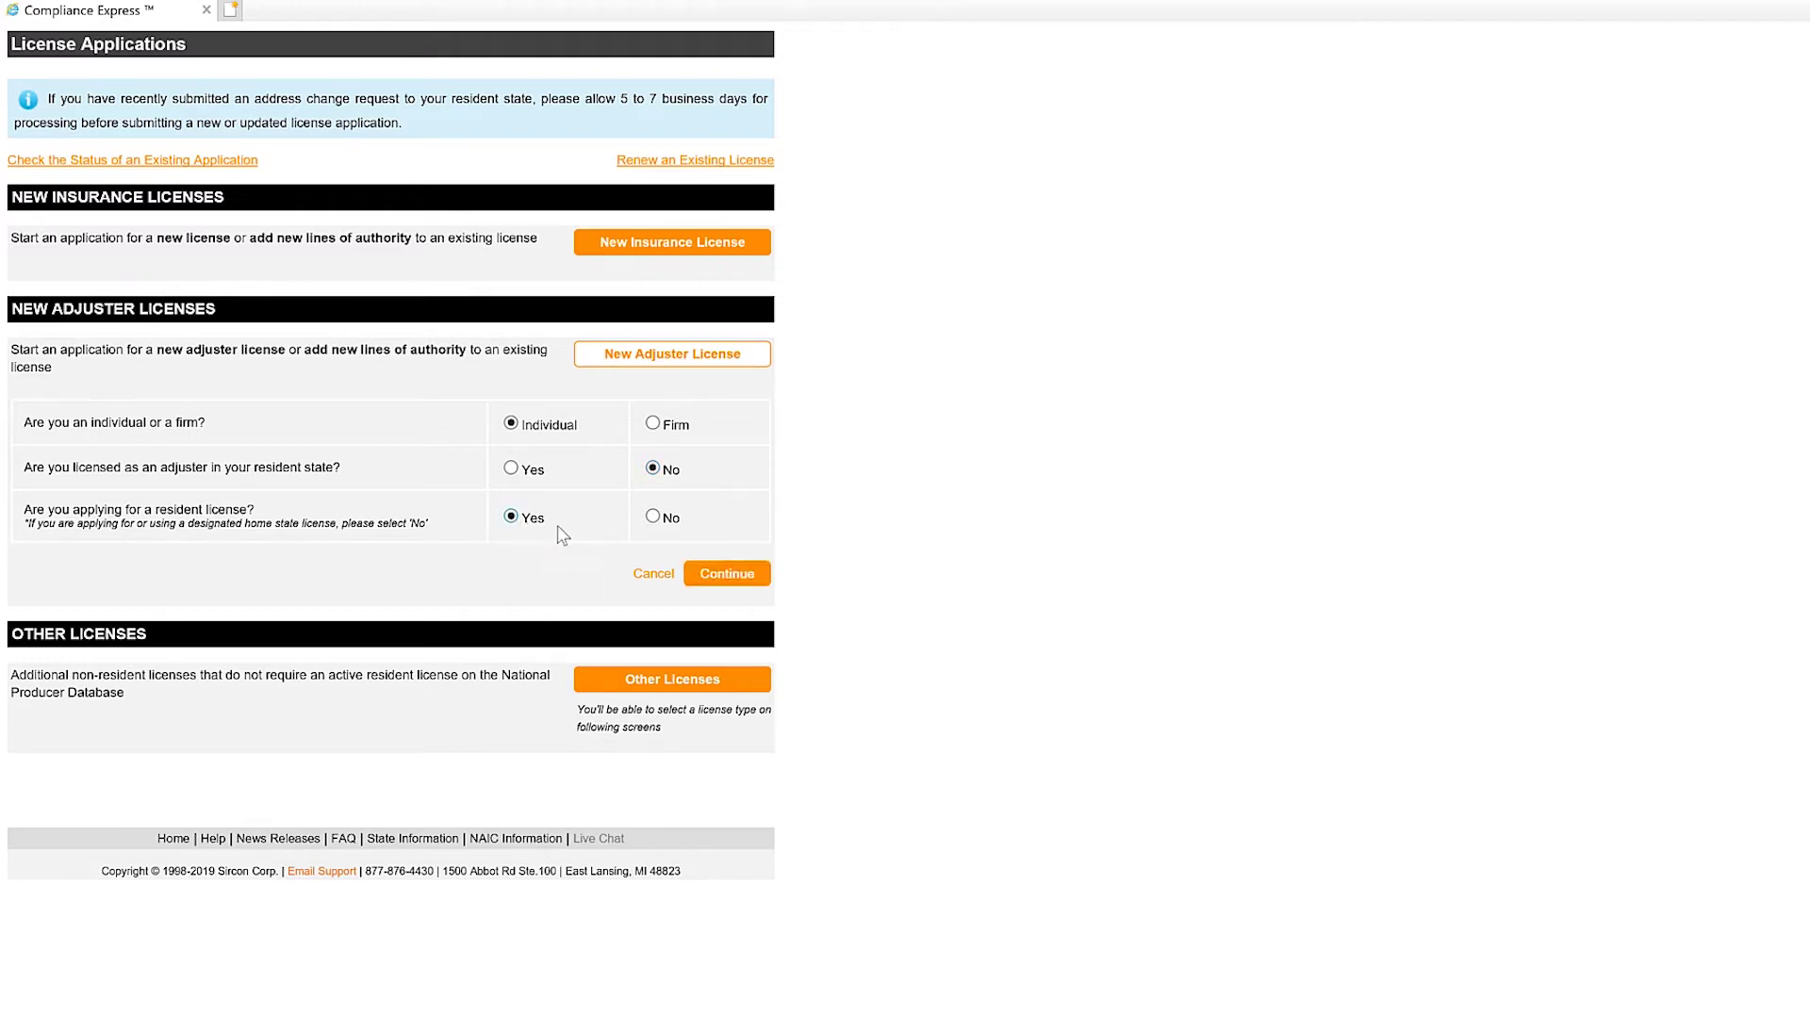
{"action": "left_click", "coordinate": [720, 575]}
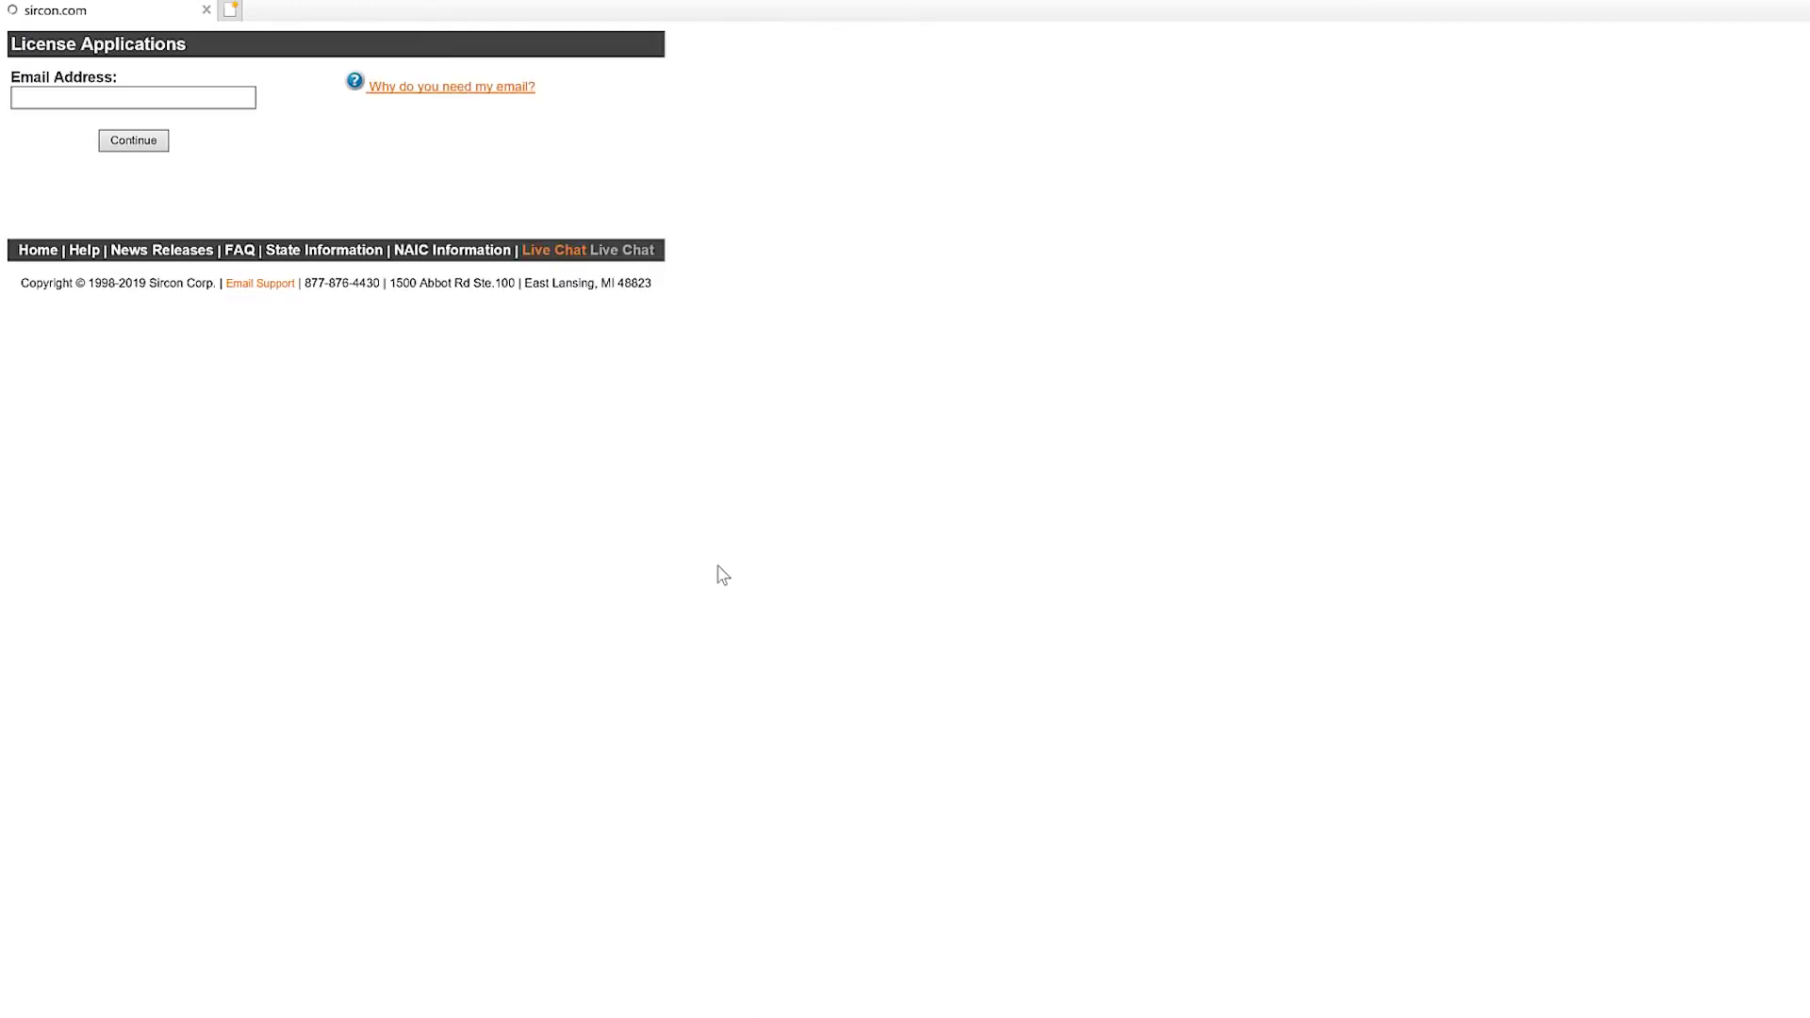
Enter the applicant's e-mail address, correcting typos, and submit it.
{"action": "left_click", "coordinate": [139, 95]}
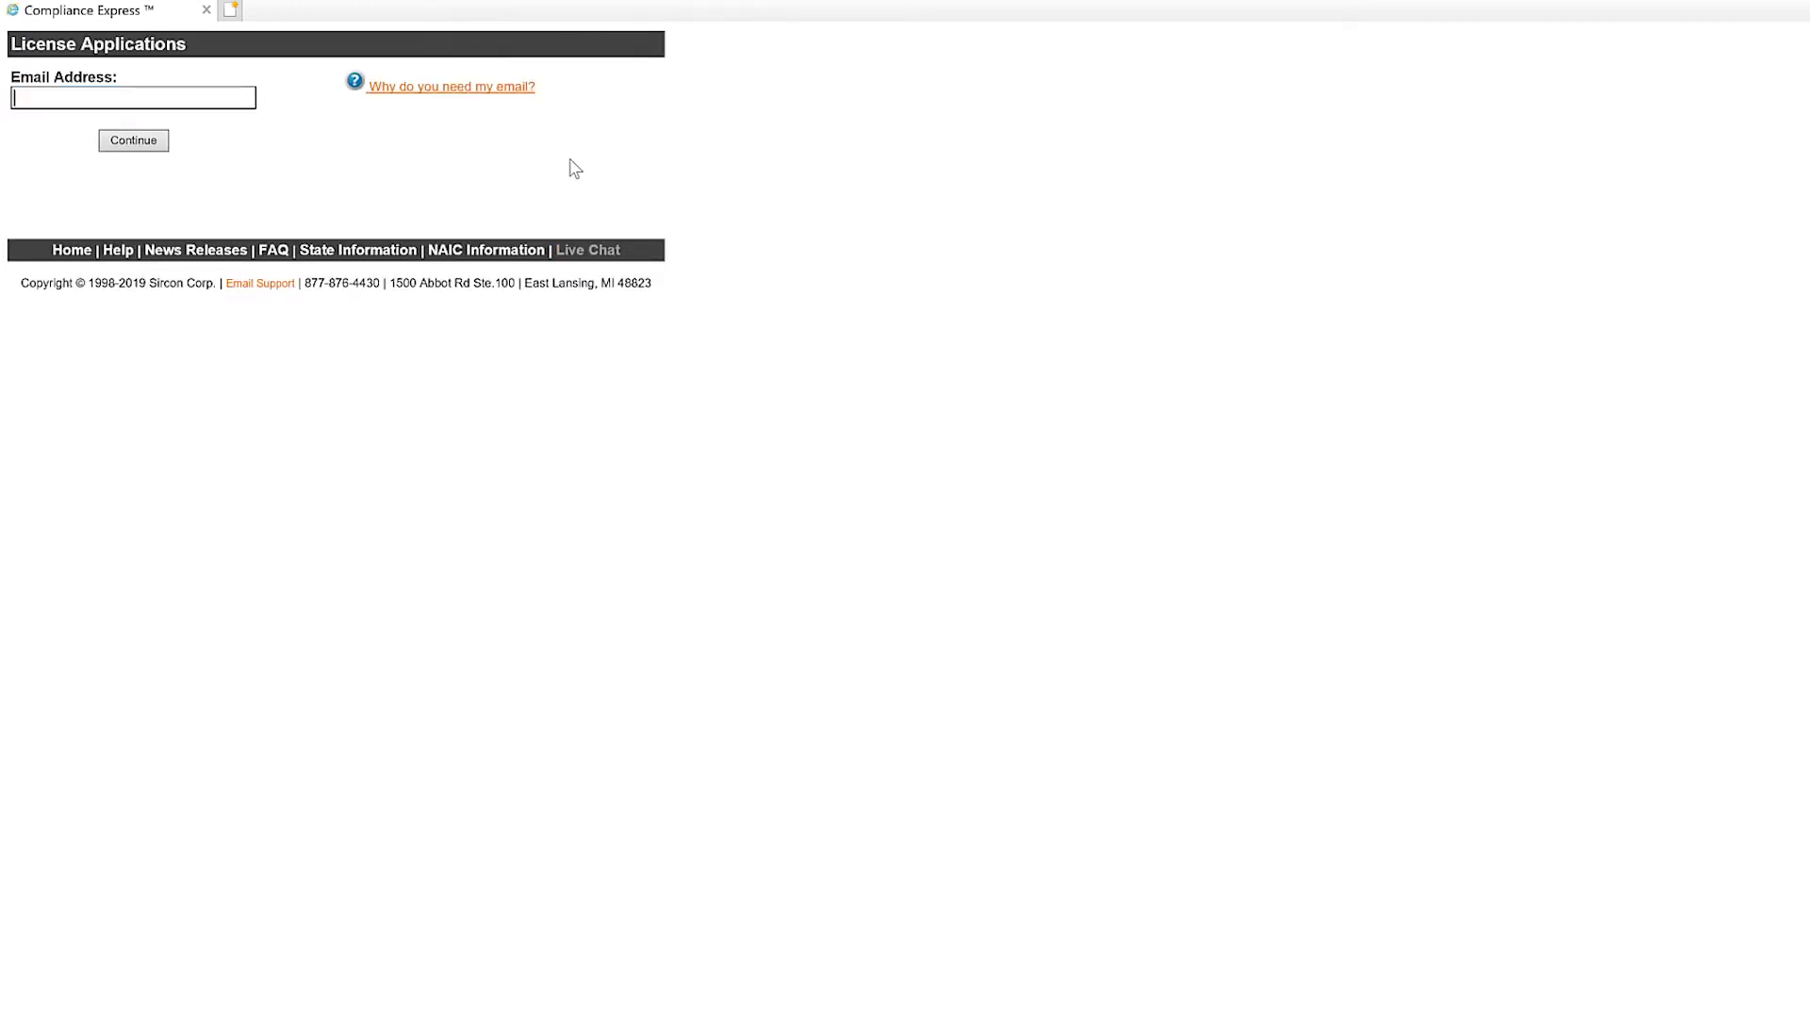
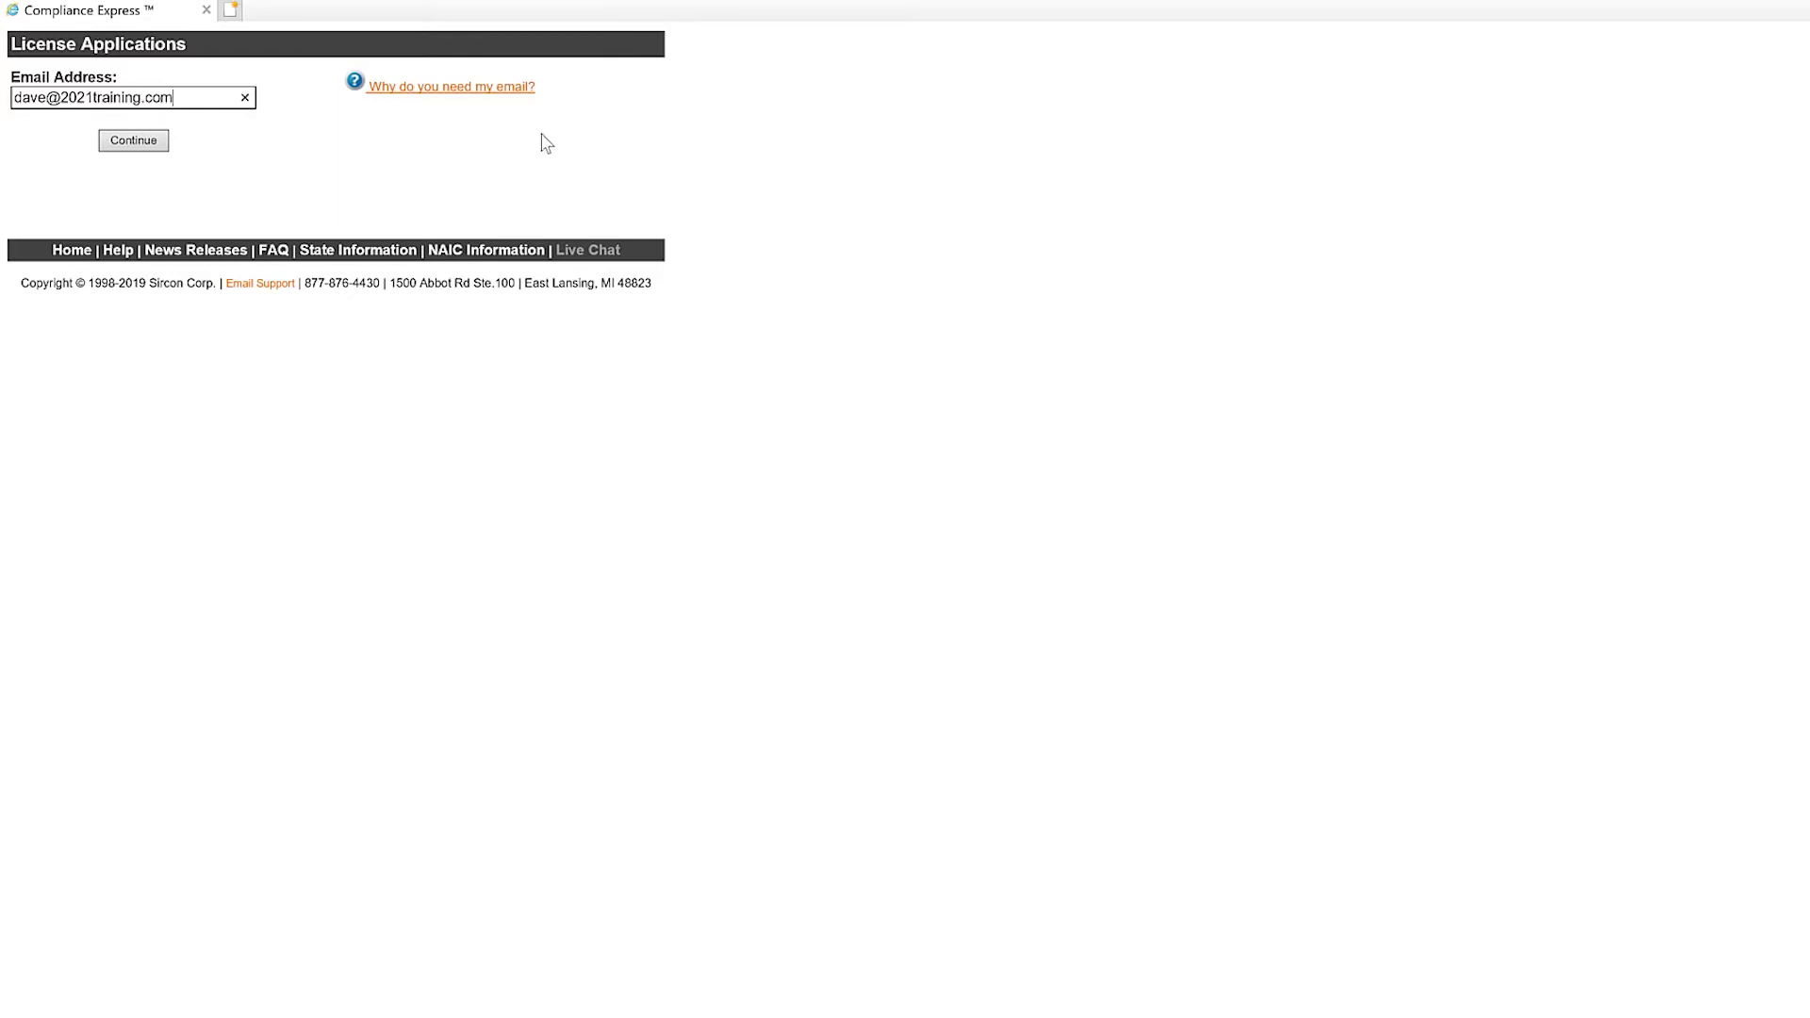
{"action": "left_click", "coordinate": [153, 141]}
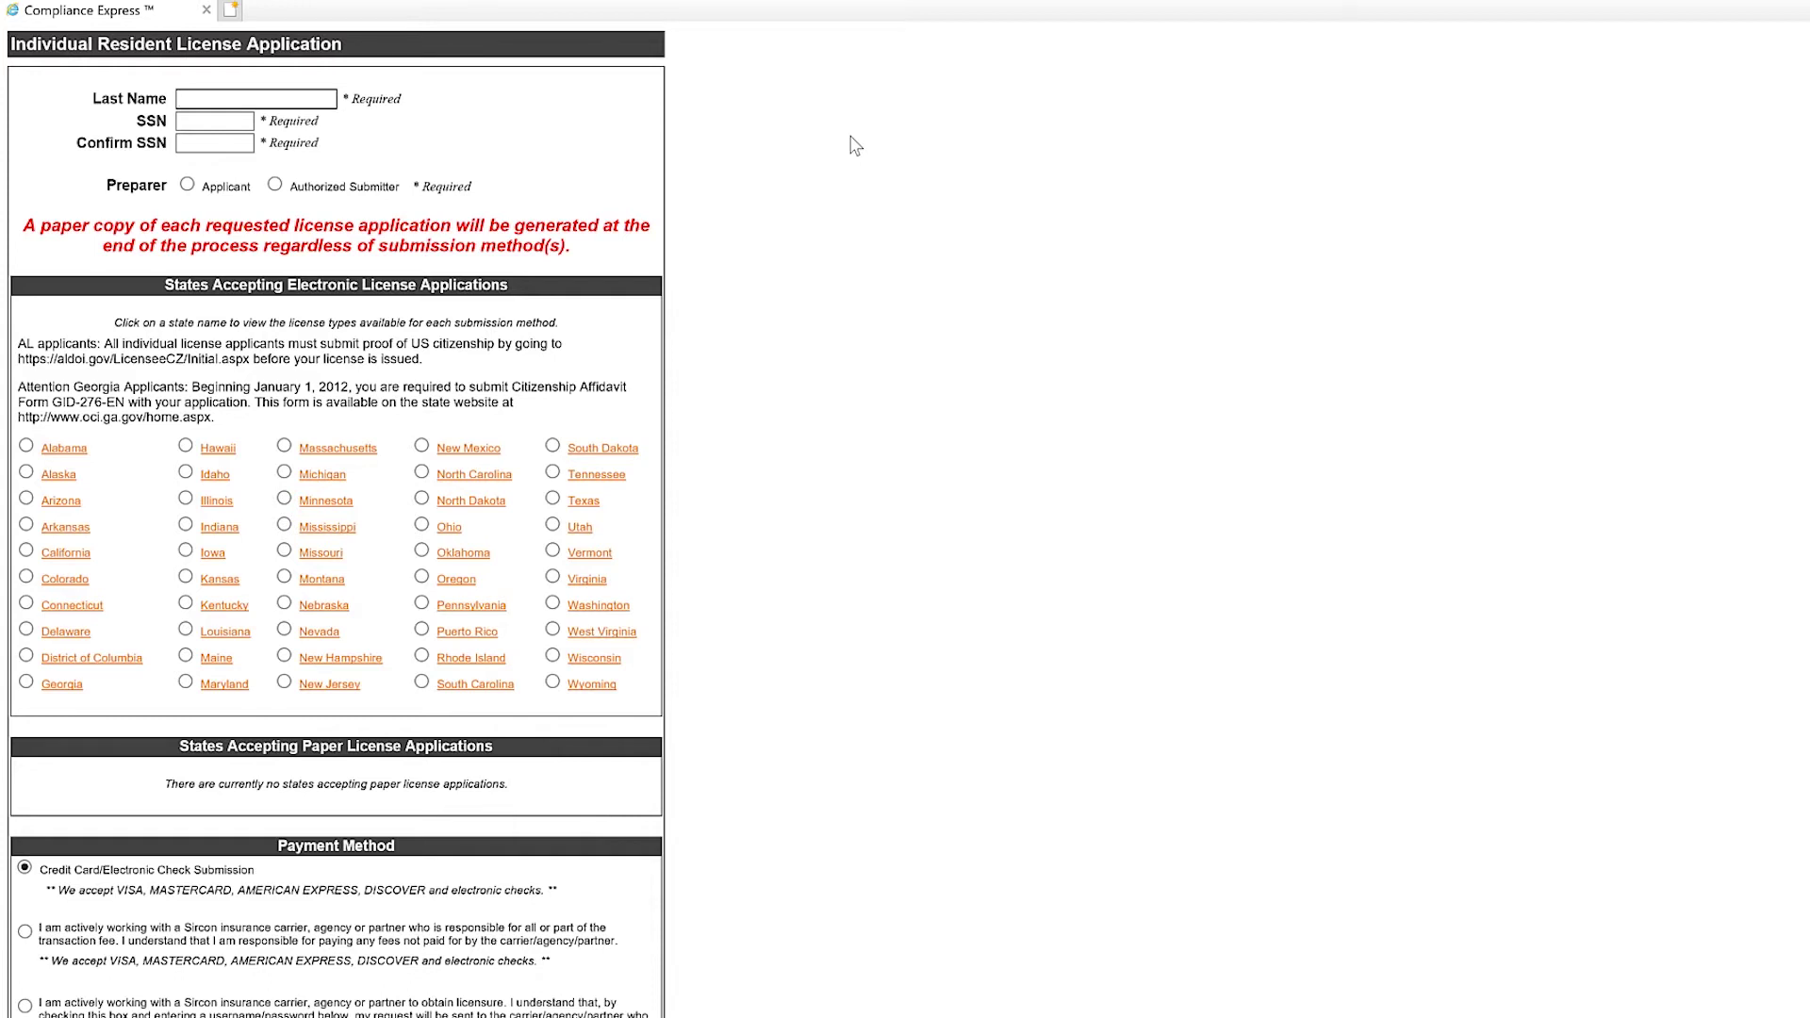
Fill in the applicant's last name, SSN and Confirm SSN fields.
{"action": "key", "text": "Tab"}
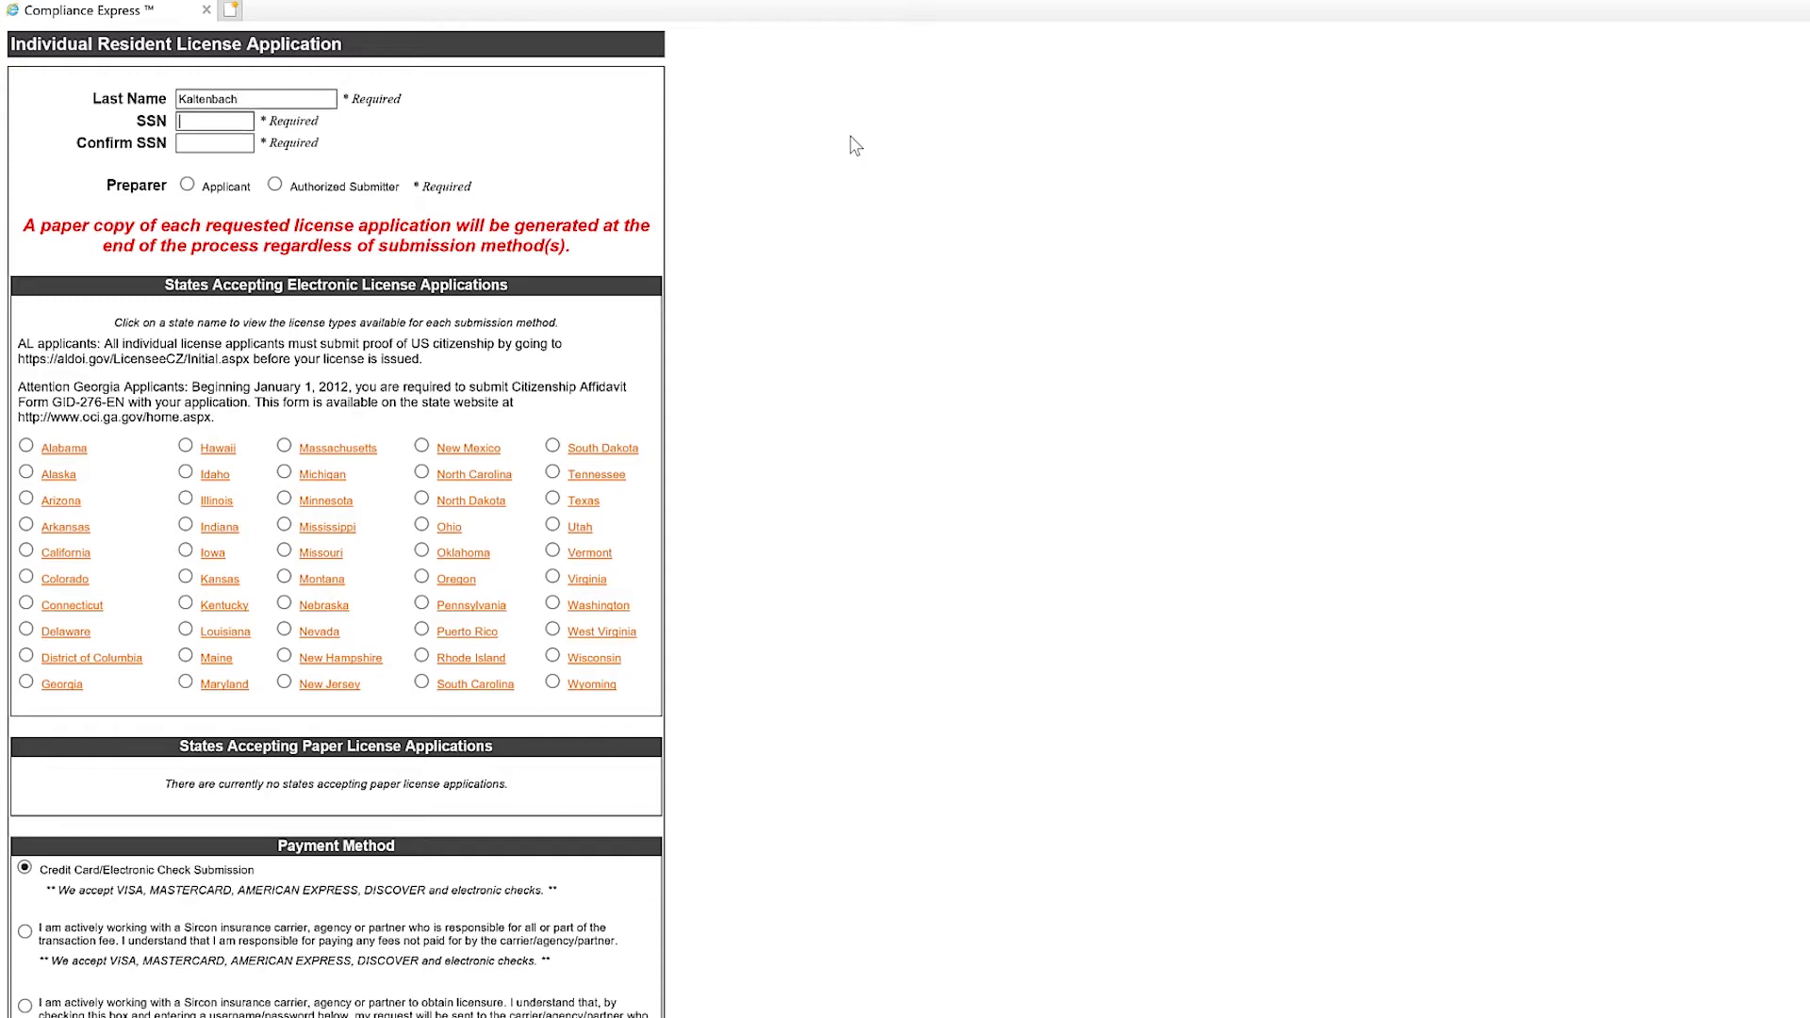
{"action": "type", "text": "12312"}
{"action": "type", "text": "23"}
{"action": "left_click", "coordinate": [229, 142]}
{"action": "type", "text": "12312"}
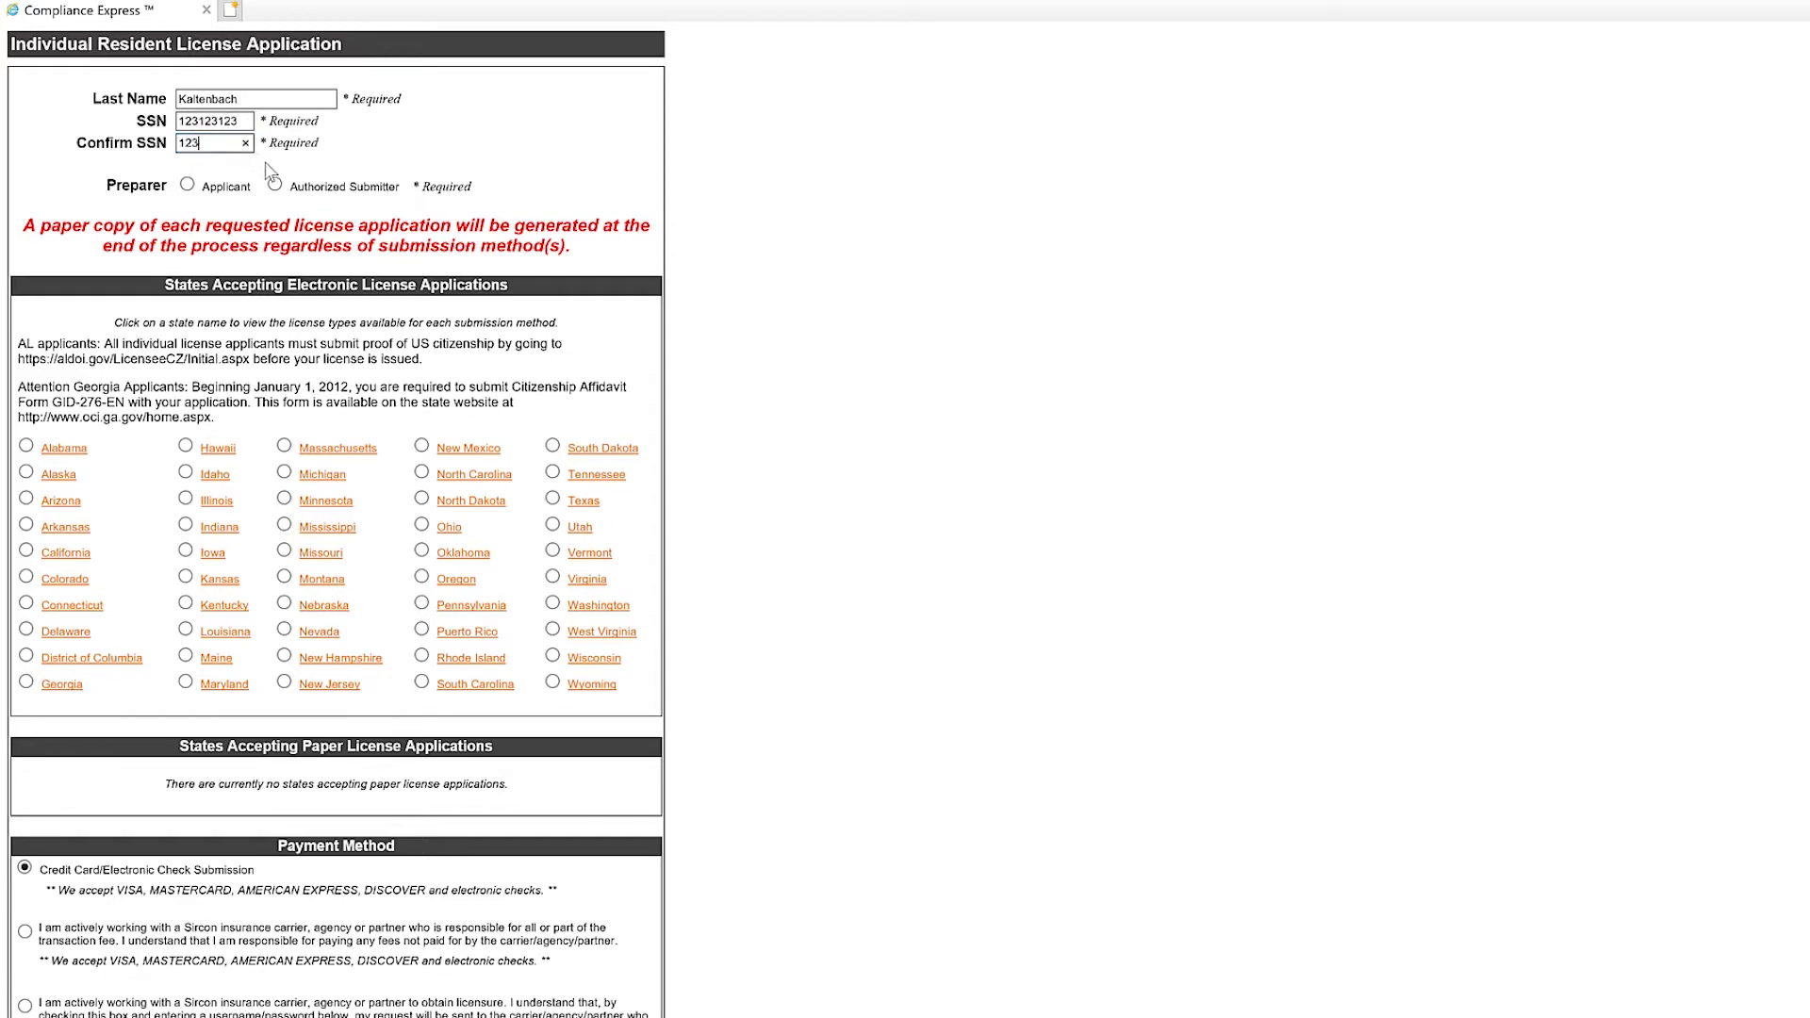
{"action": "type", "text": "3123"}
Mark the applicant as the preparer and select Texas as the state.
{"action": "left_click", "coordinate": [189, 186]}
{"action": "left_click", "coordinate": [553, 499]}
{"action": "scroll", "coordinate": [825, 524], "scroll_direction": "down", "scroll_amount": 3}
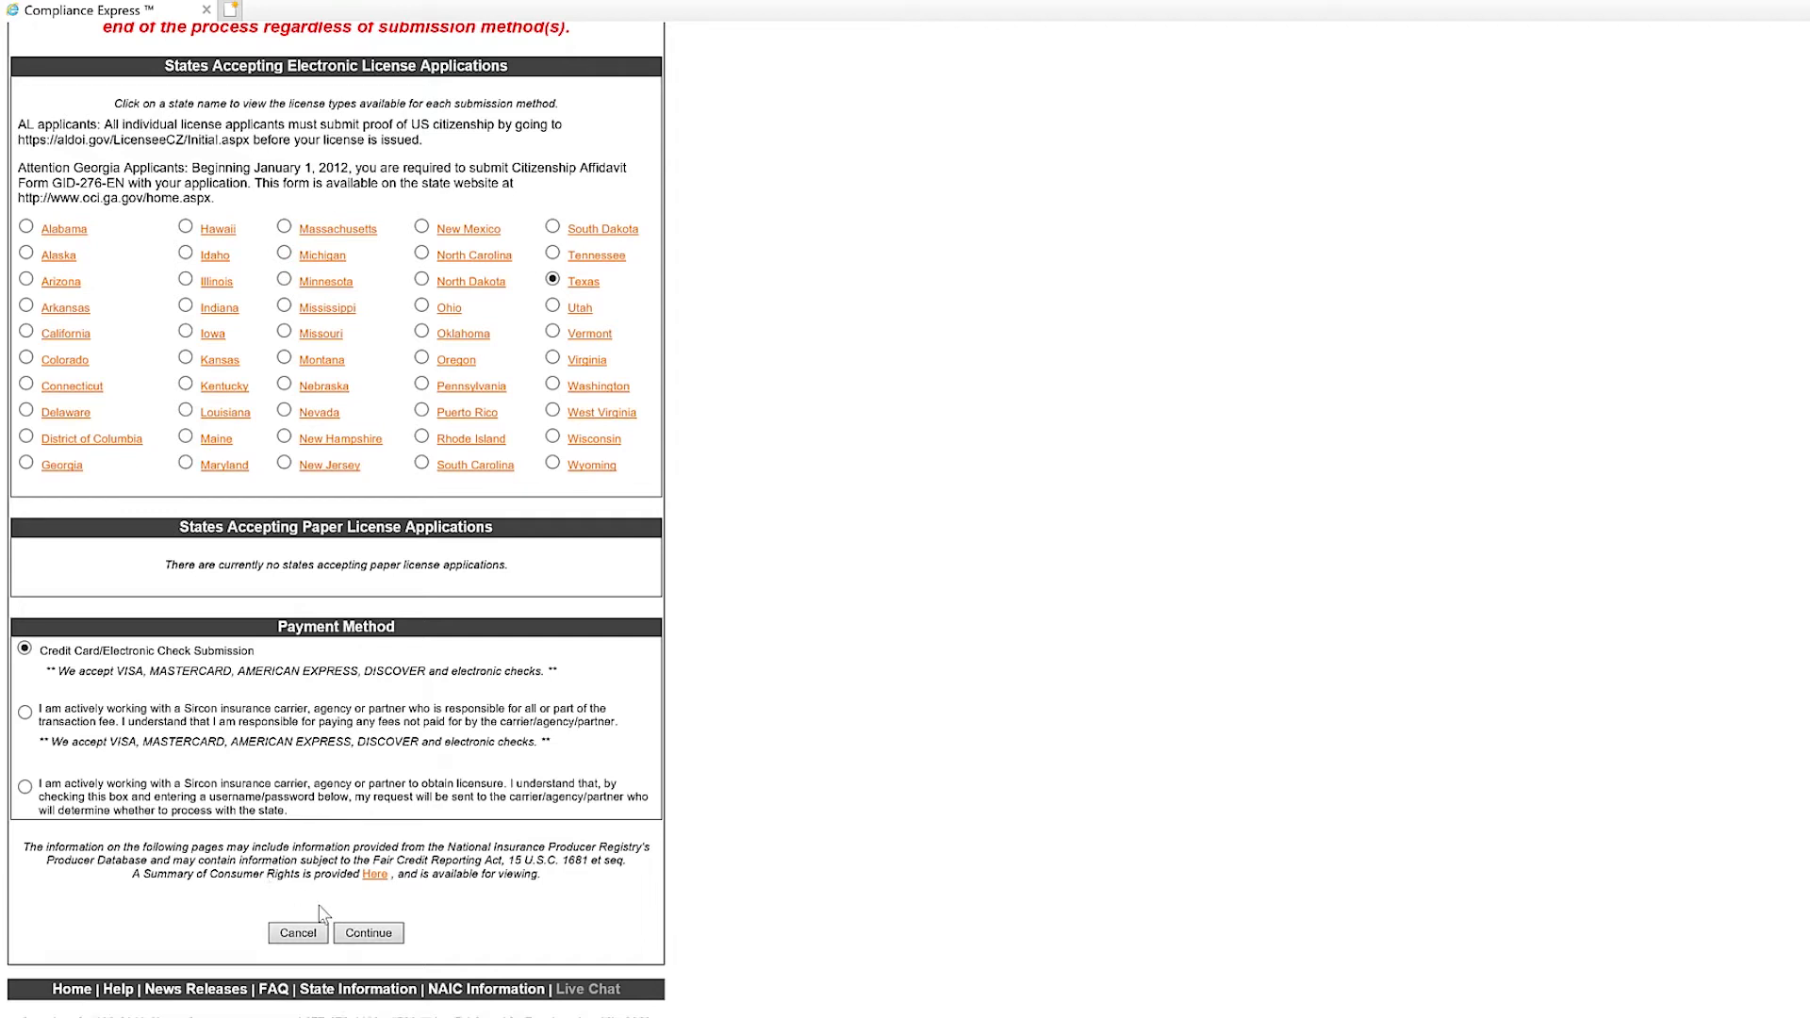
Select Adjuster as the Texas license type and continue to License Information.
{"action": "left_click", "coordinate": [379, 938]}
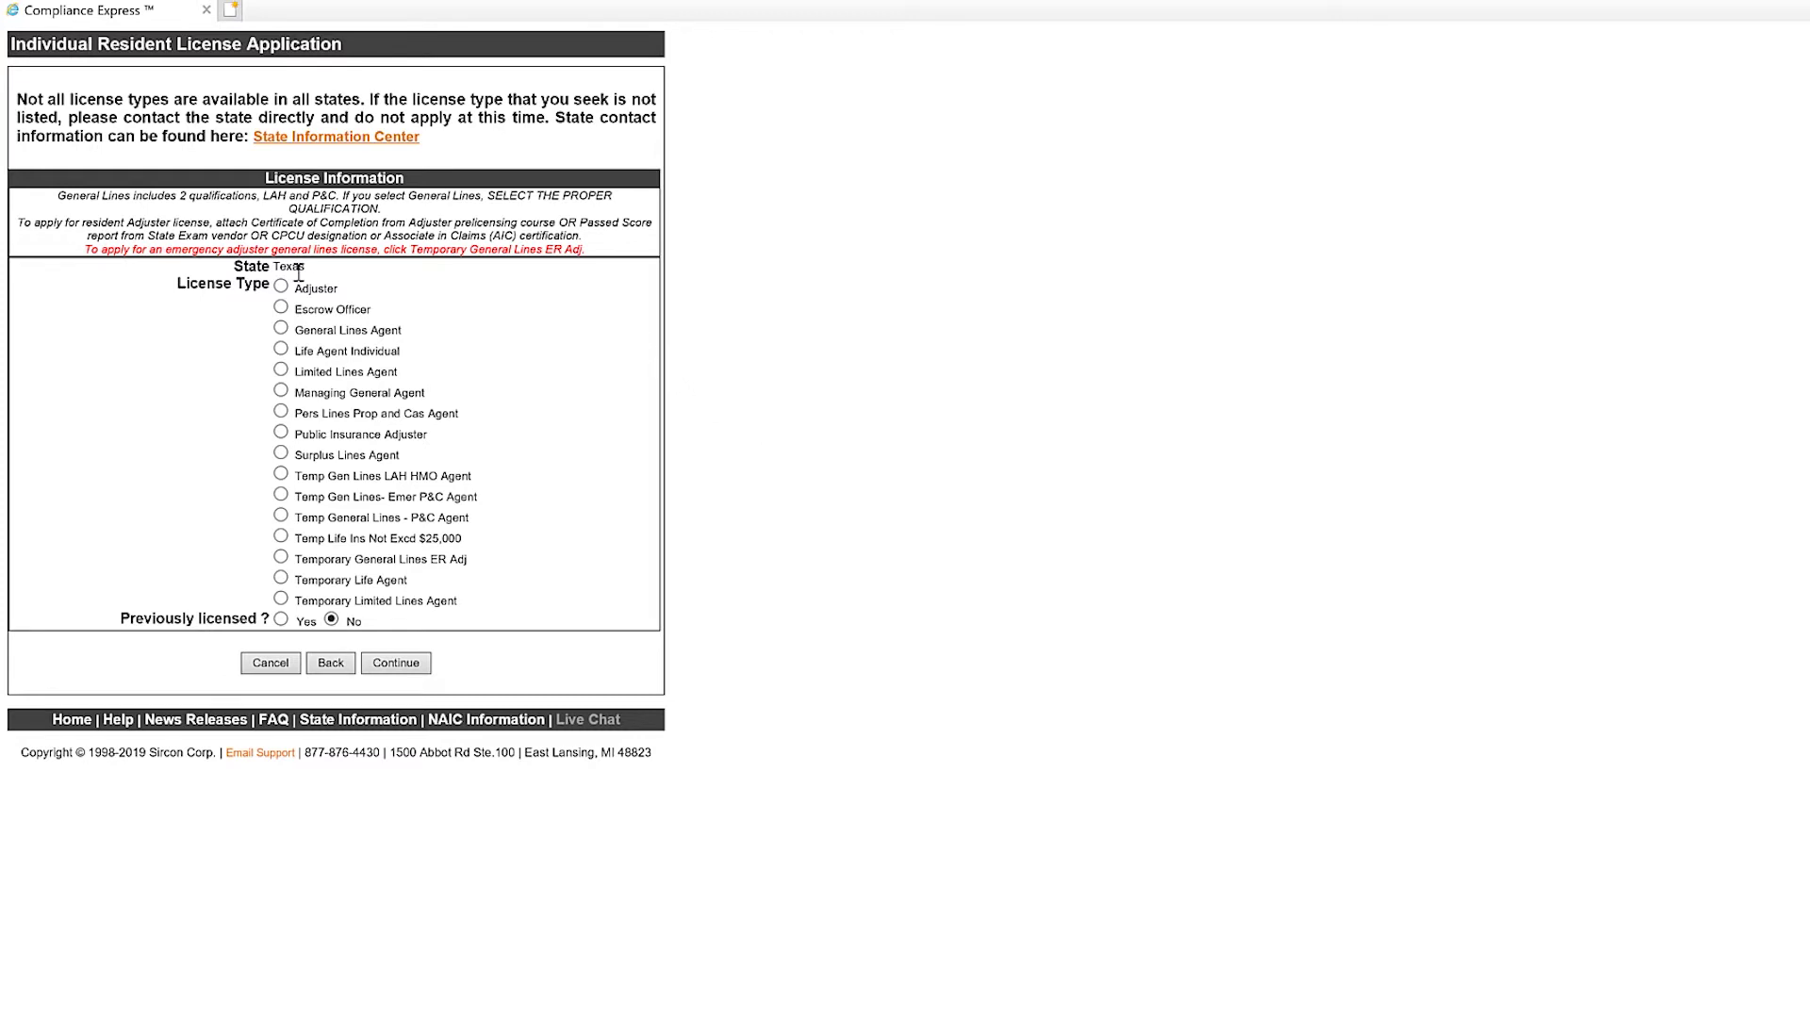
{"action": "left_click", "coordinate": [281, 287]}
{"action": "left_click", "coordinate": [392, 665]}
{"action": "left_click", "coordinate": [396, 664]}
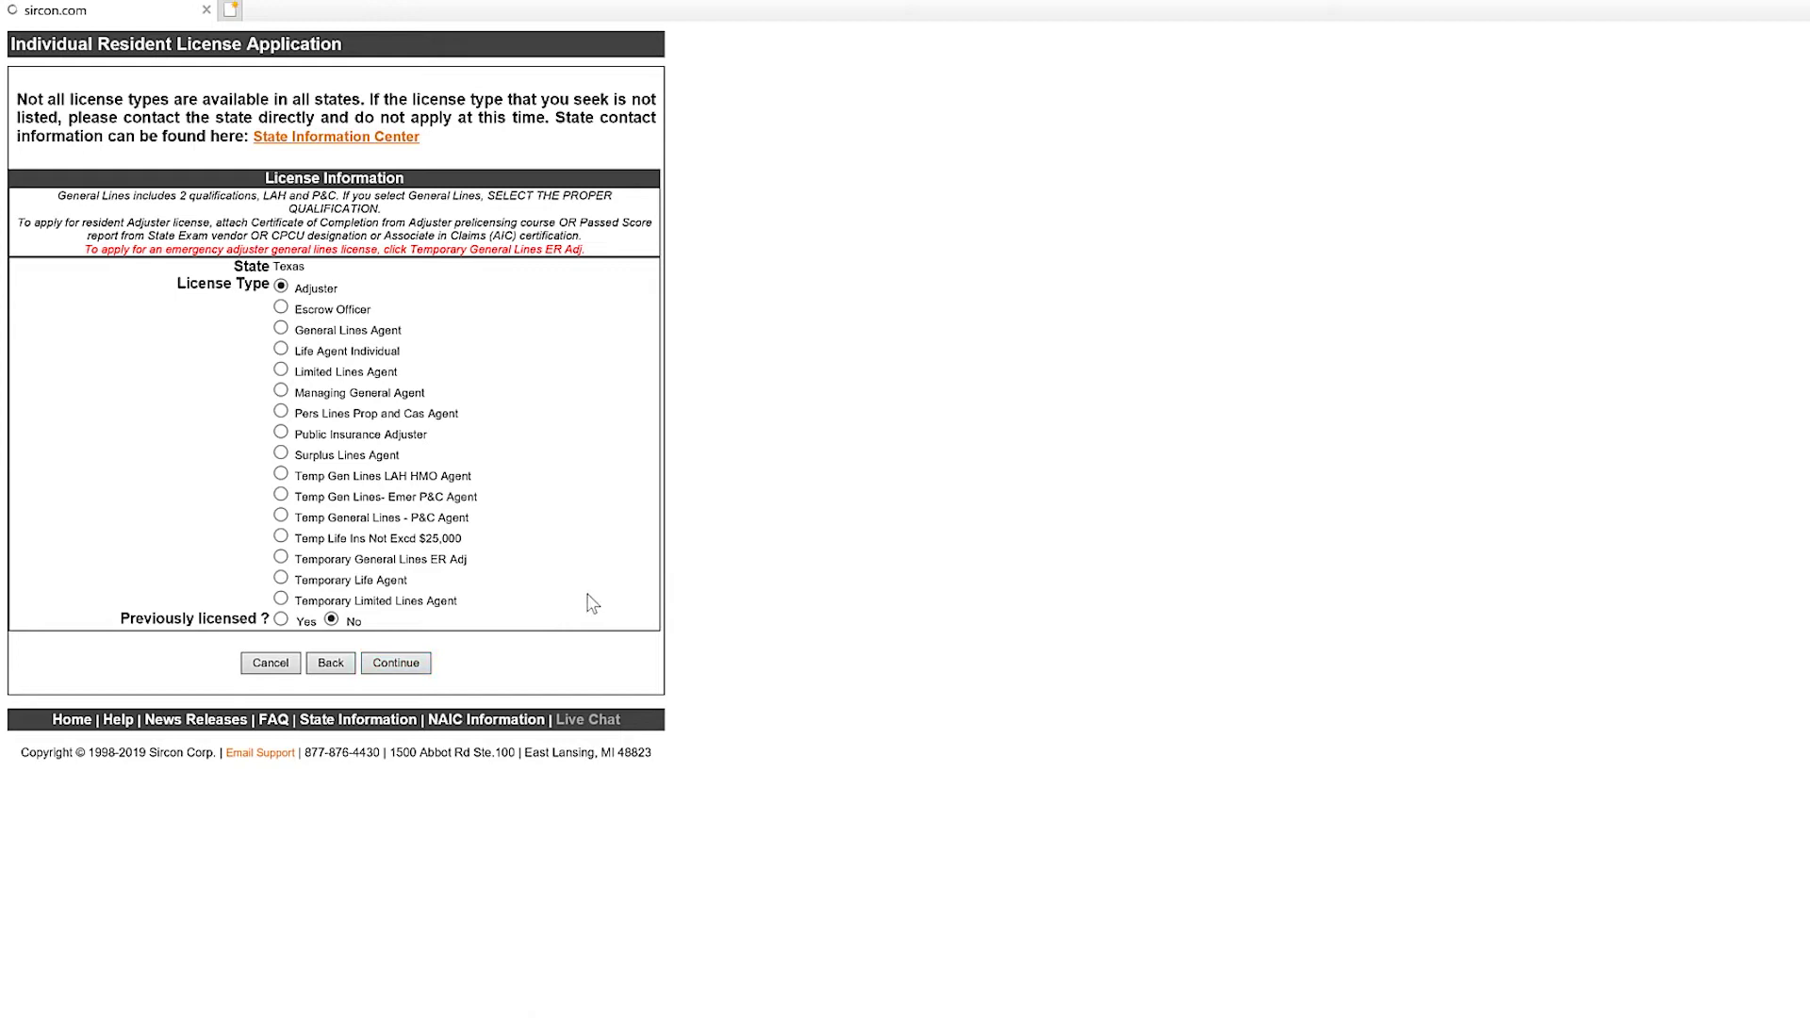
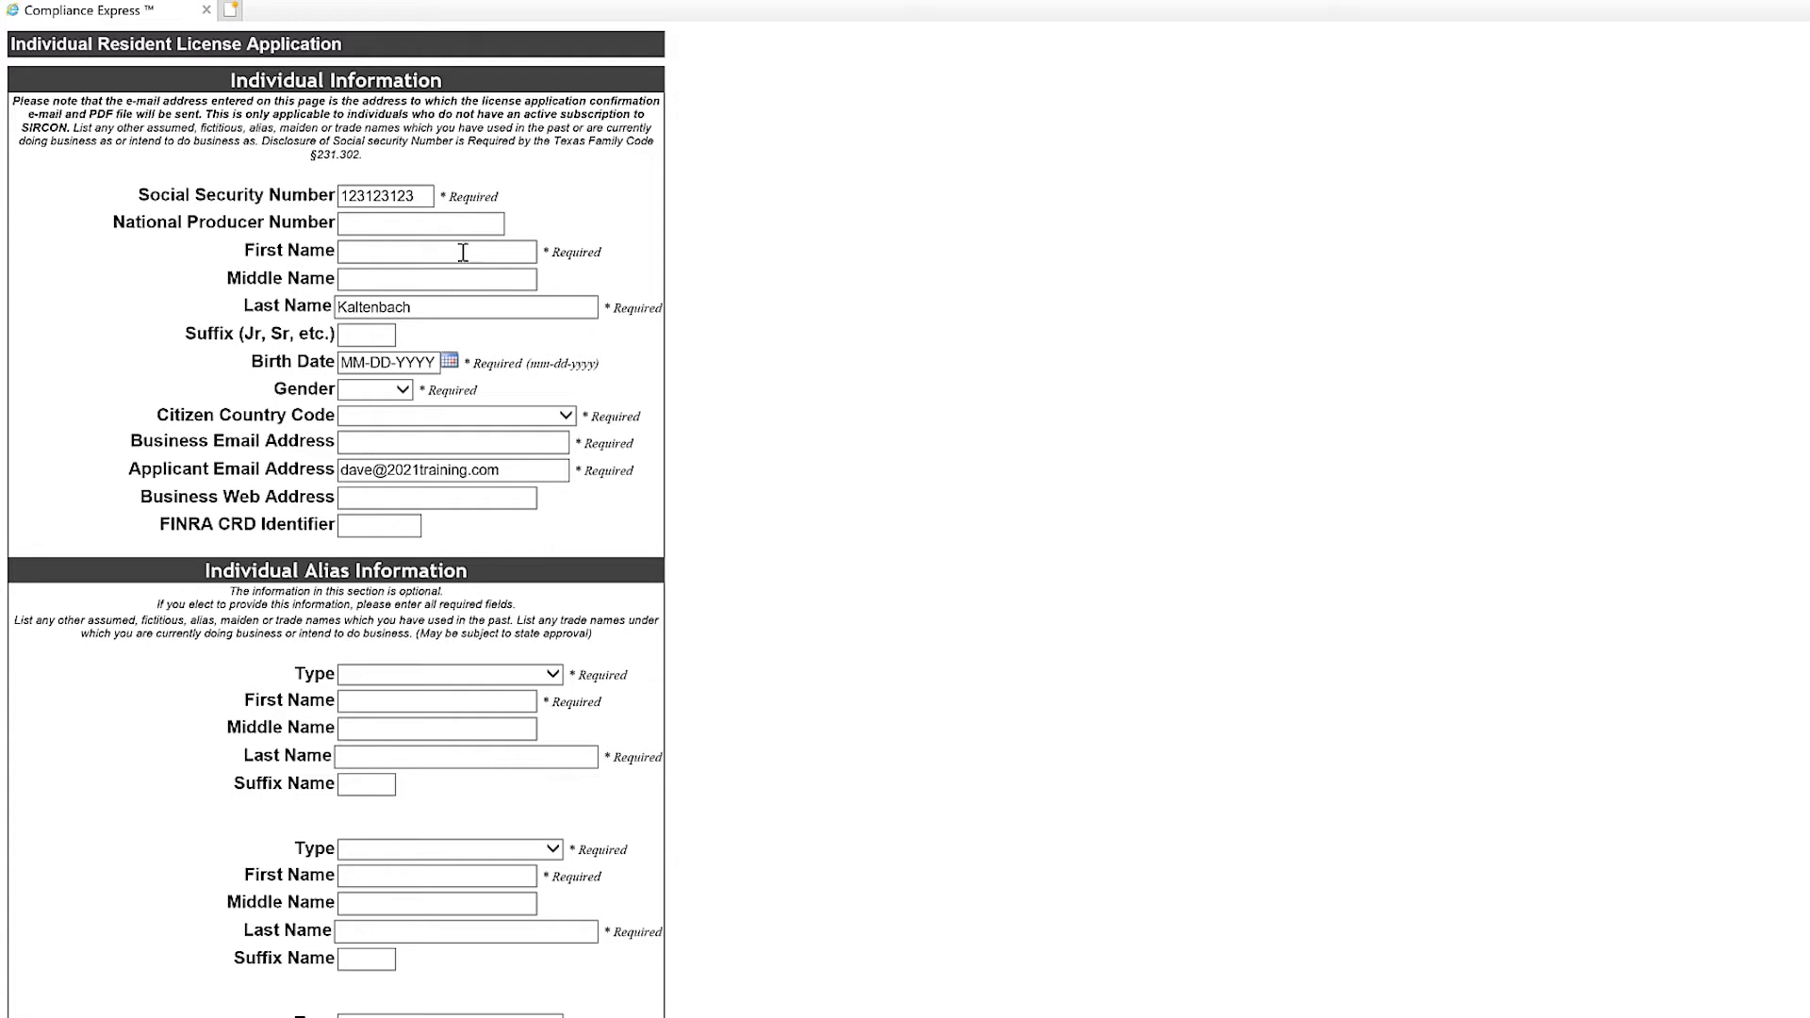
{"action": "left_click", "coordinate": [461, 244]}
{"action": "key", "text": "Tab"}
{"action": "key", "text": "Tab"}
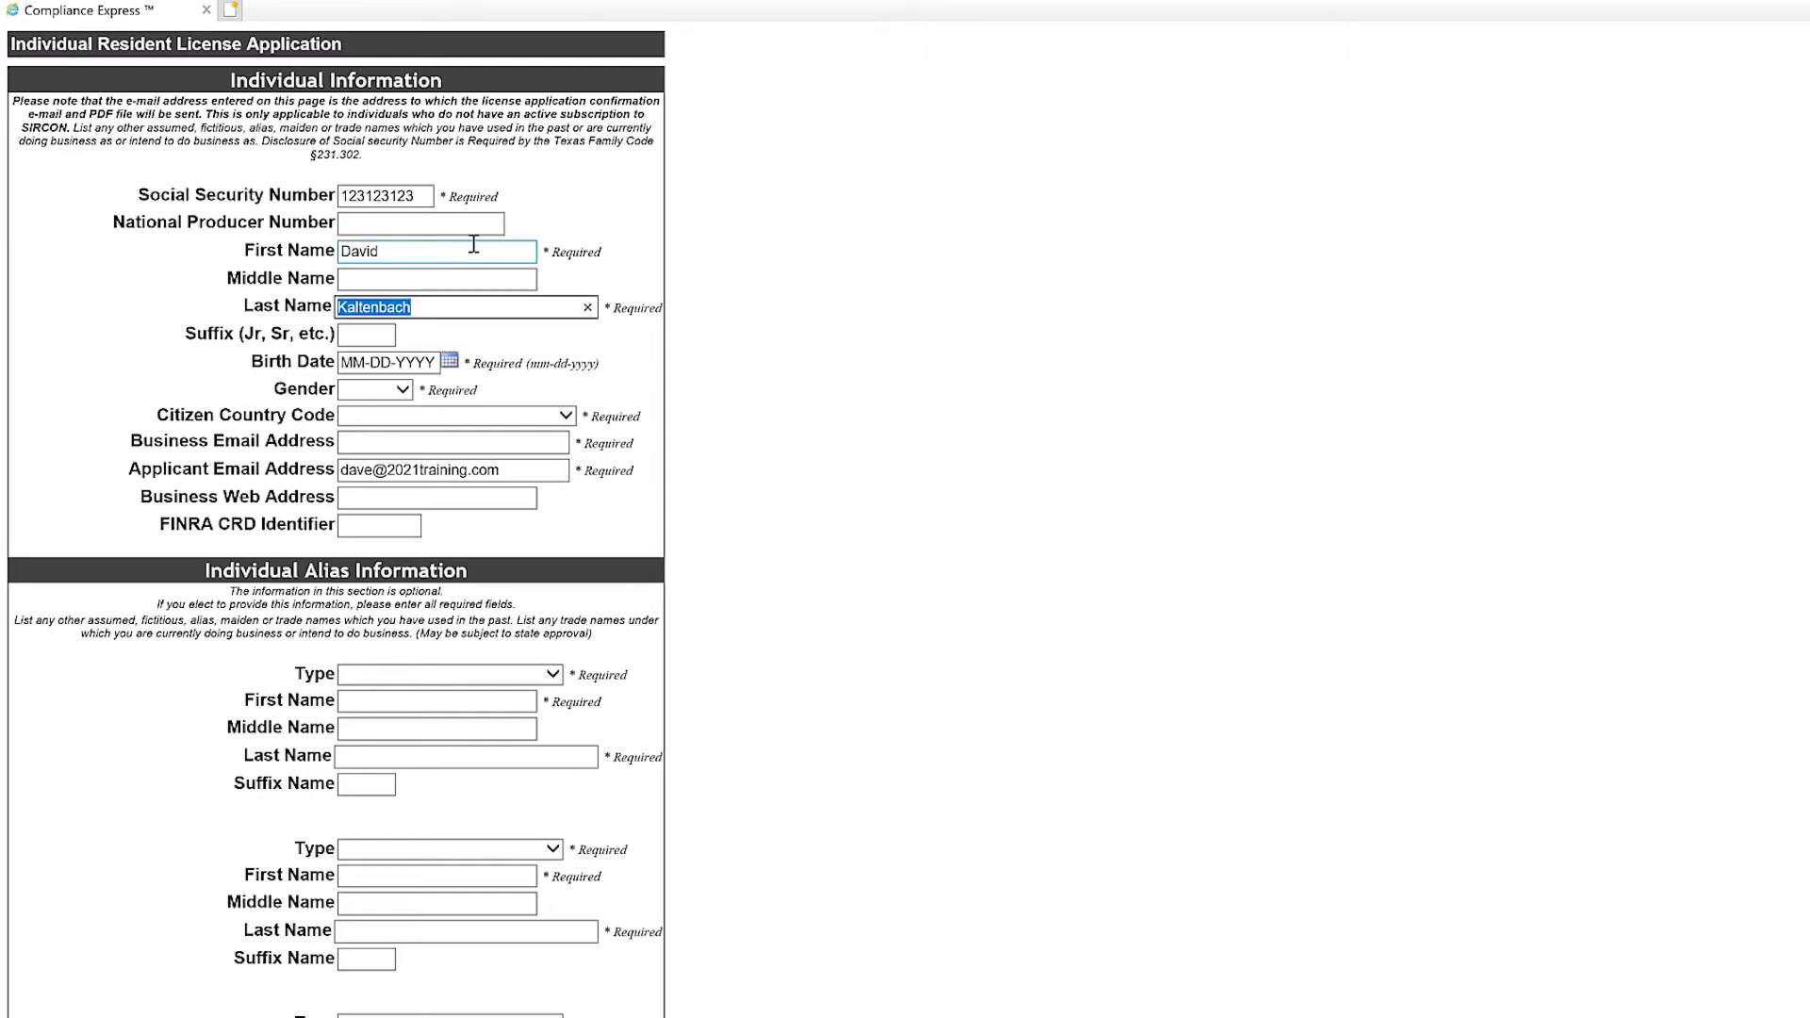
{"action": "left_click", "coordinate": [525, 339]}
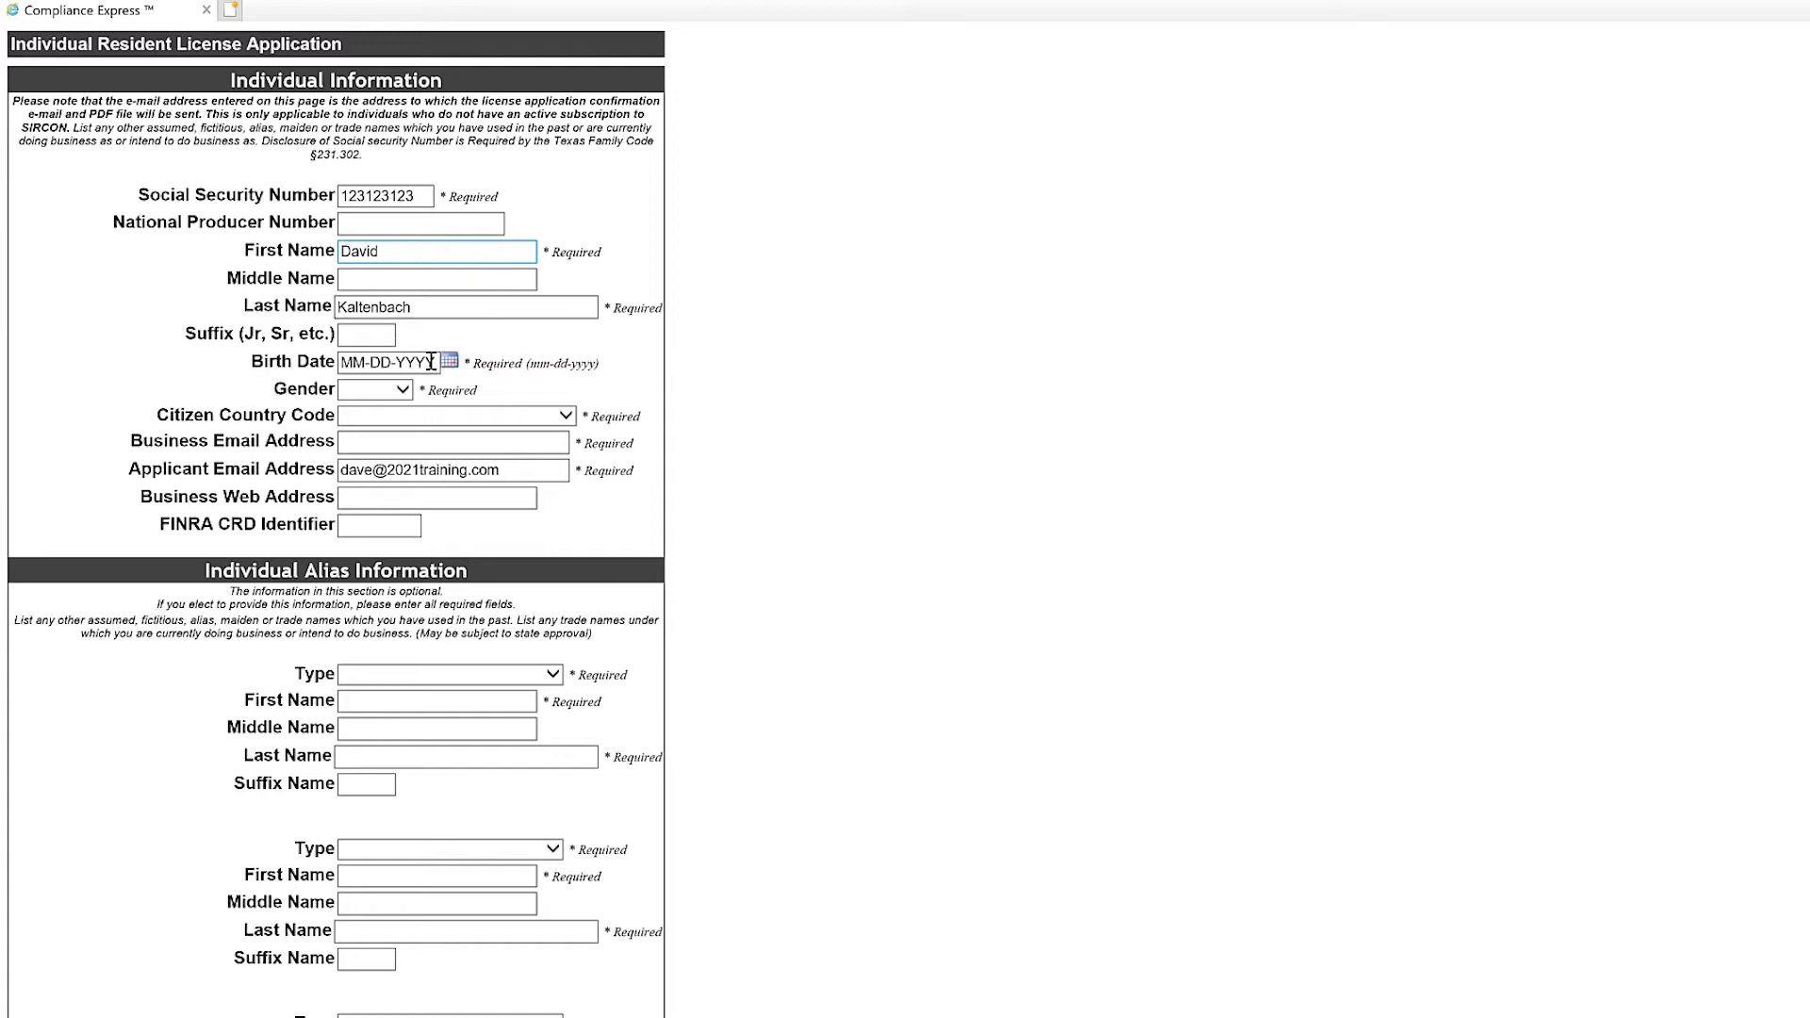
{"action": "left_click", "coordinate": [412, 366]}
Set gender to Male, citizenship to United States, and enter the business e-mail address.
{"action": "left_click", "coordinate": [378, 394]}
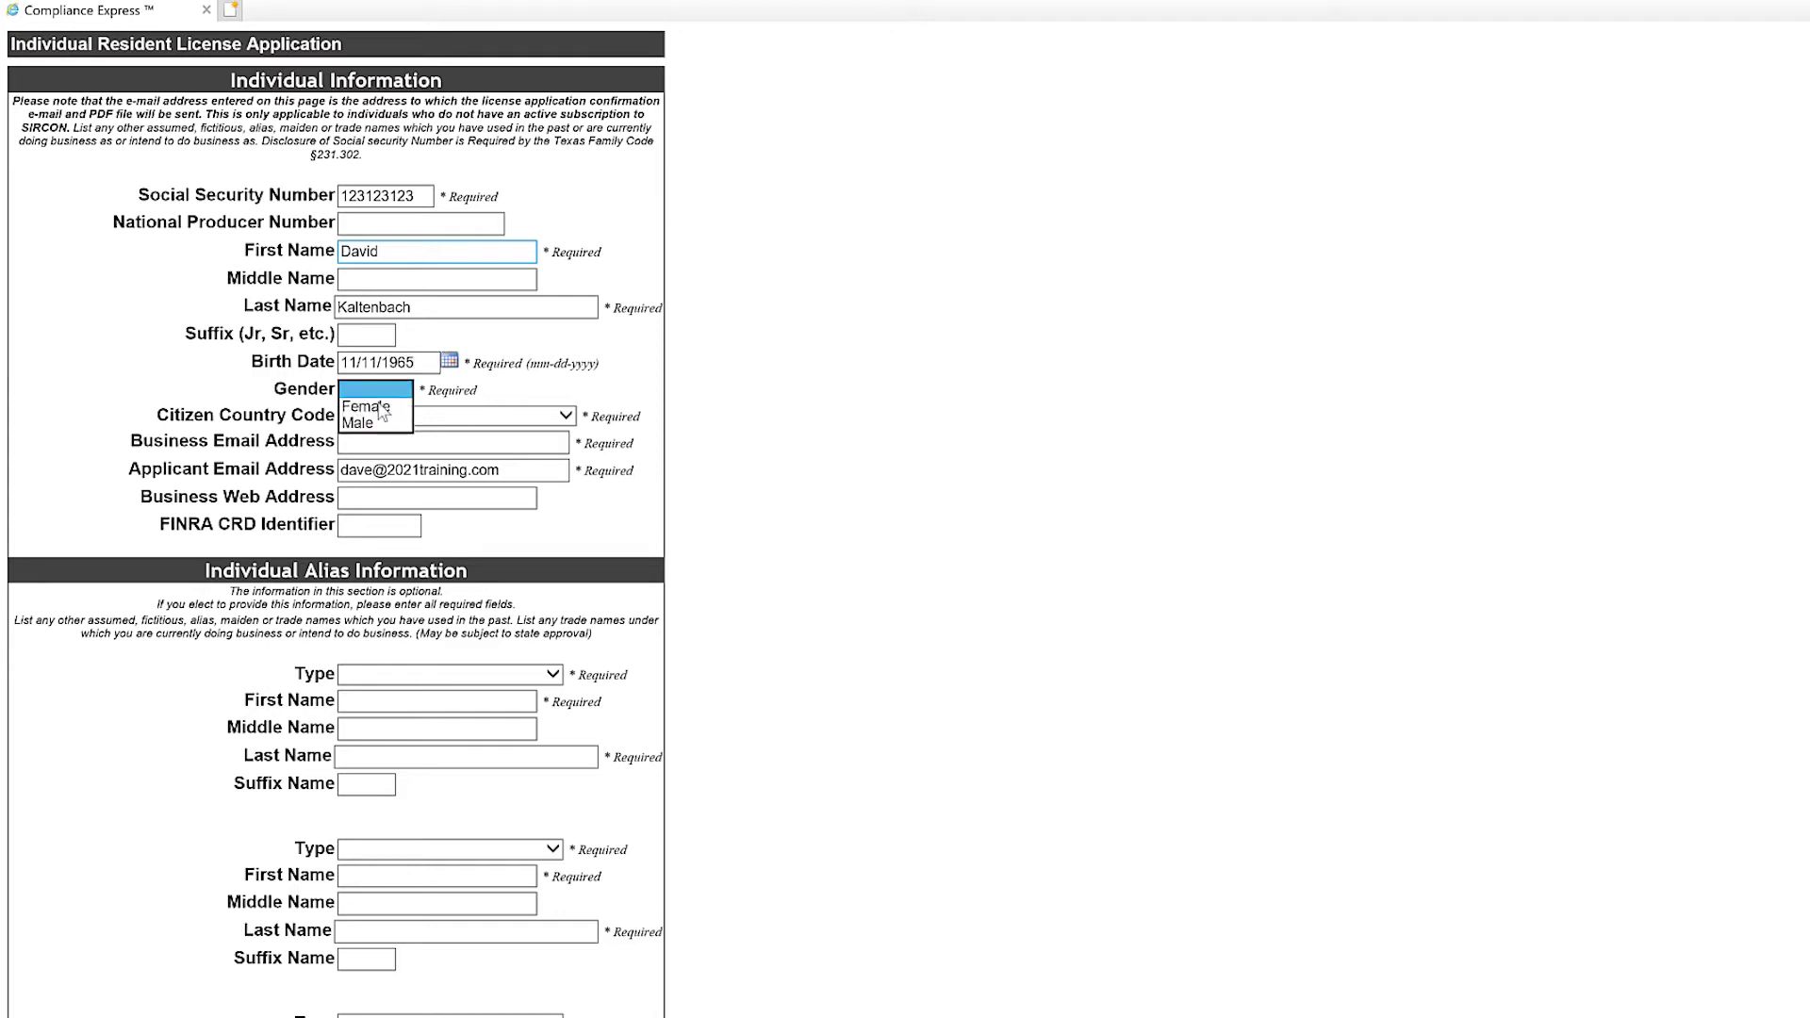
{"action": "left_click", "coordinate": [375, 420]}
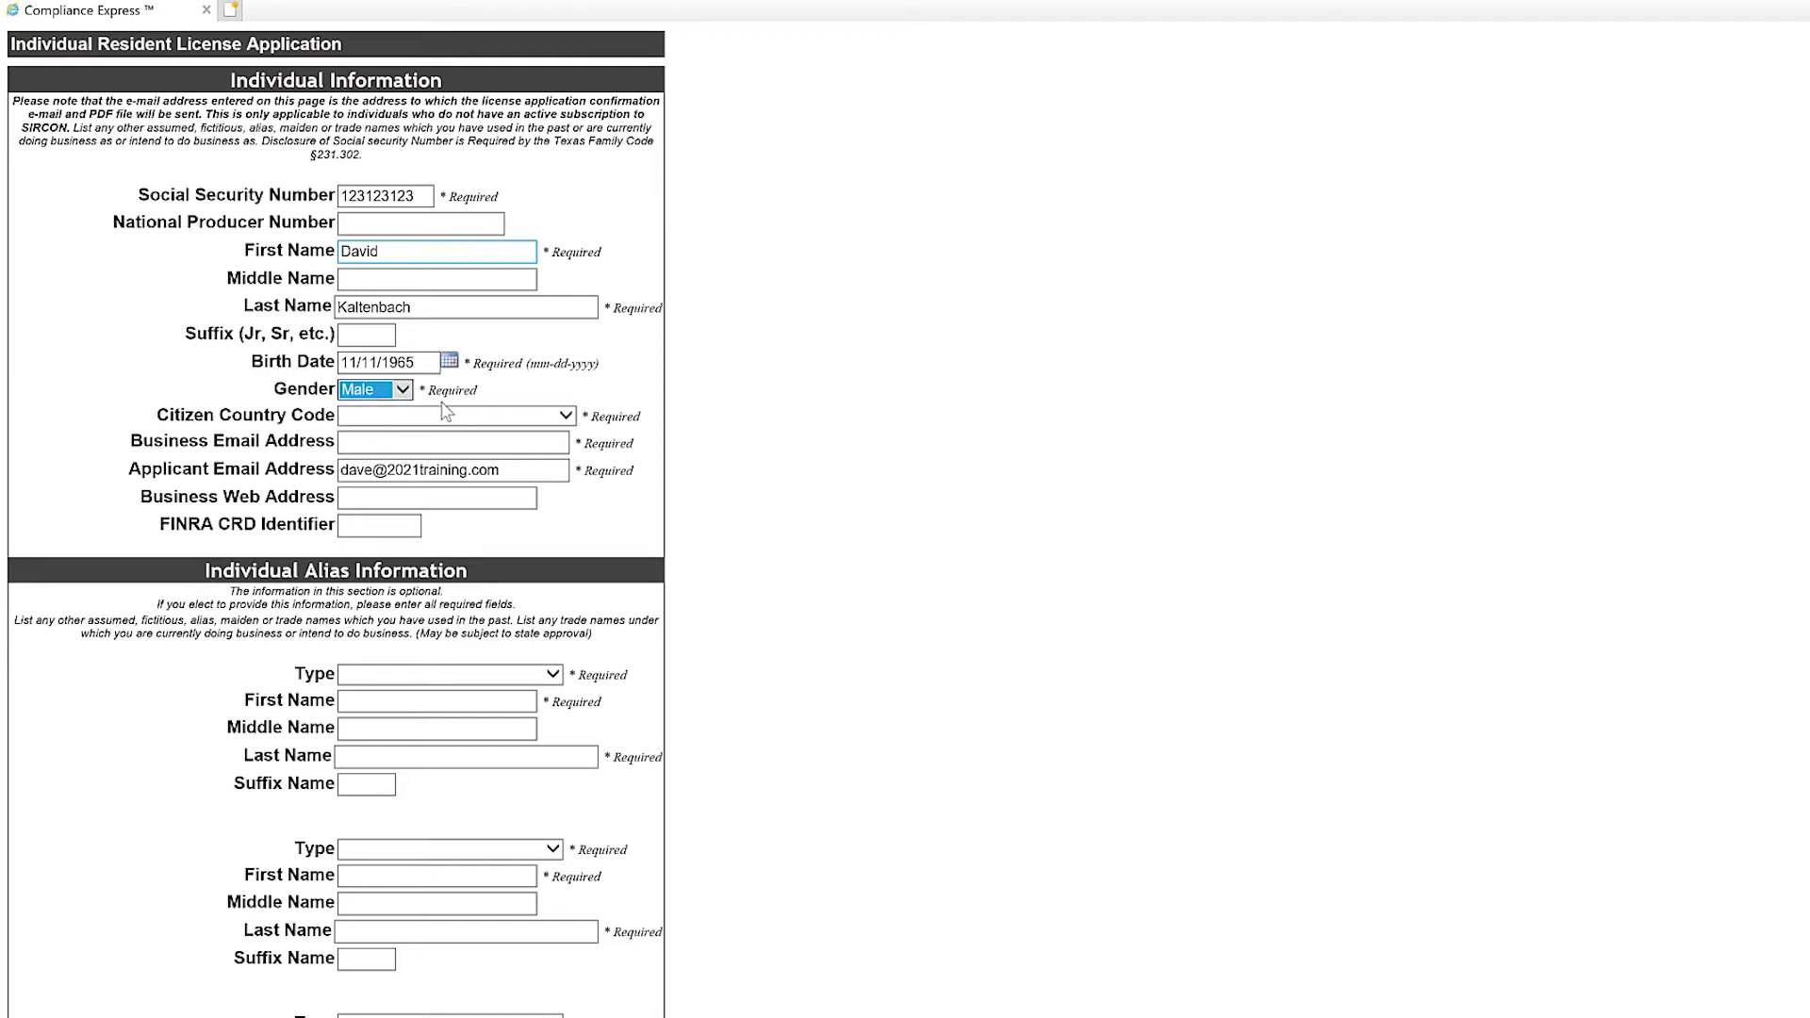
{"action": "left_click", "coordinate": [566, 416]}
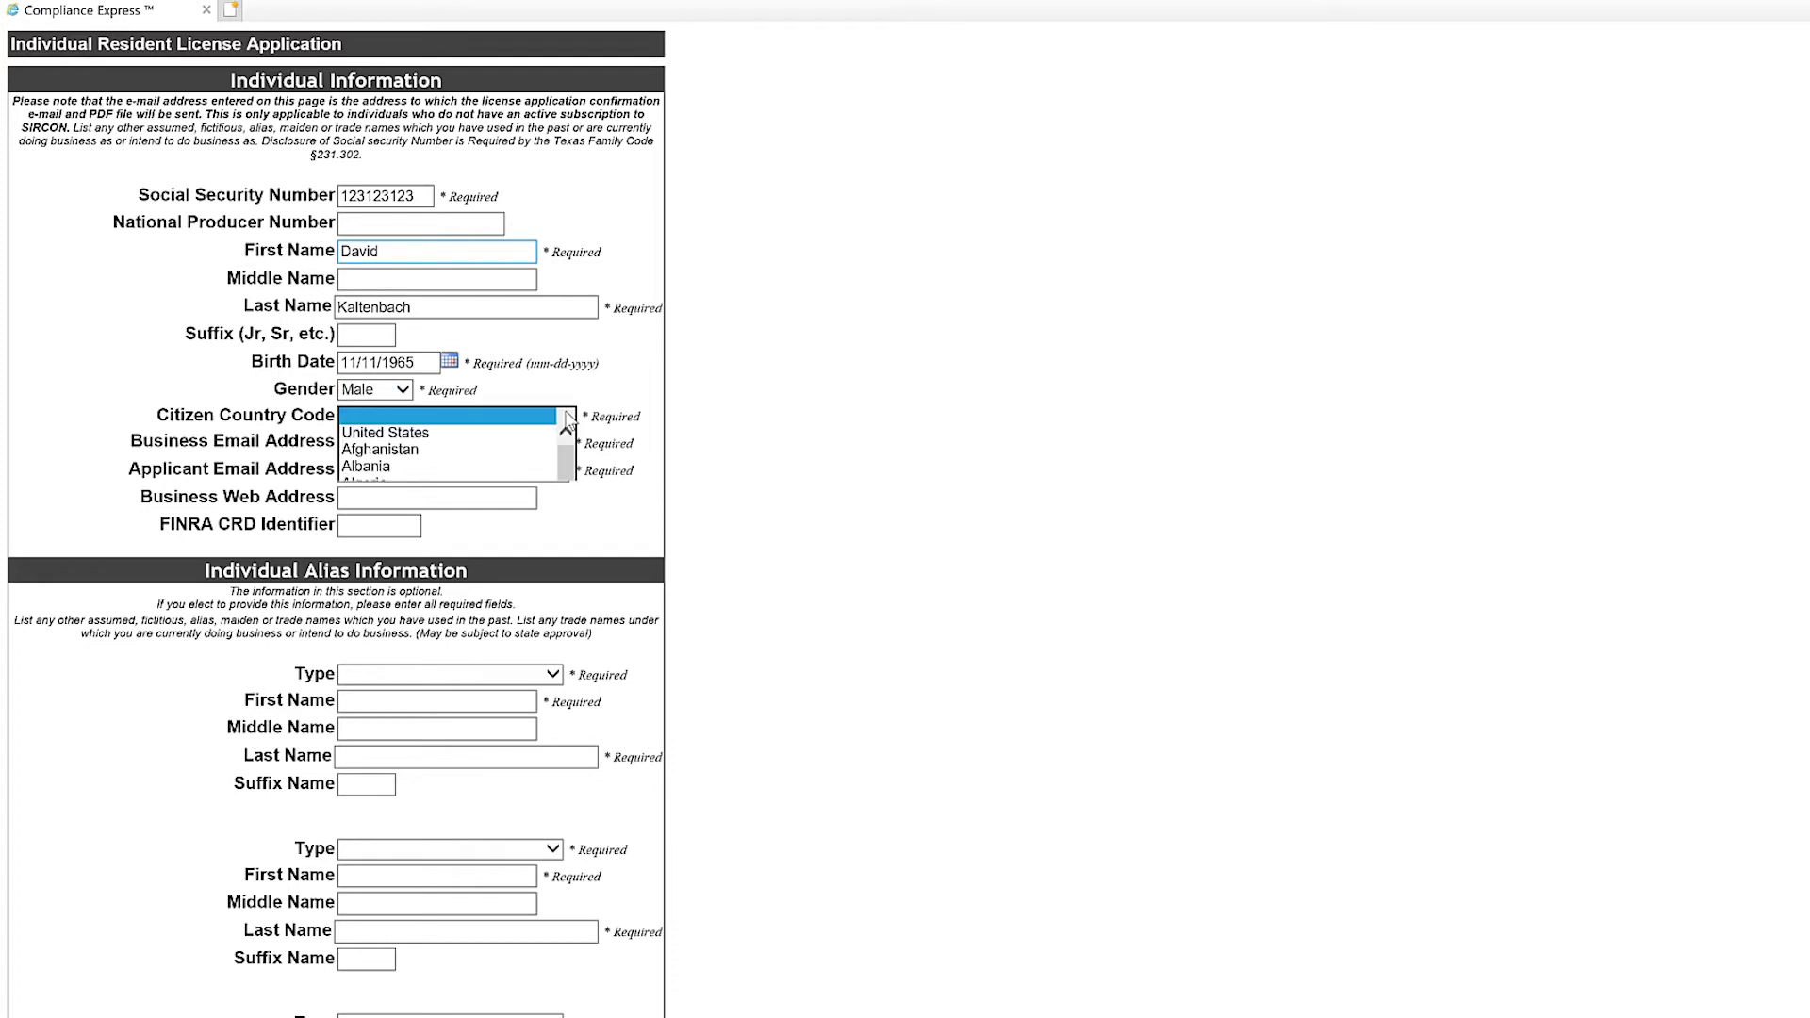
{"action": "left_click", "coordinate": [490, 438]}
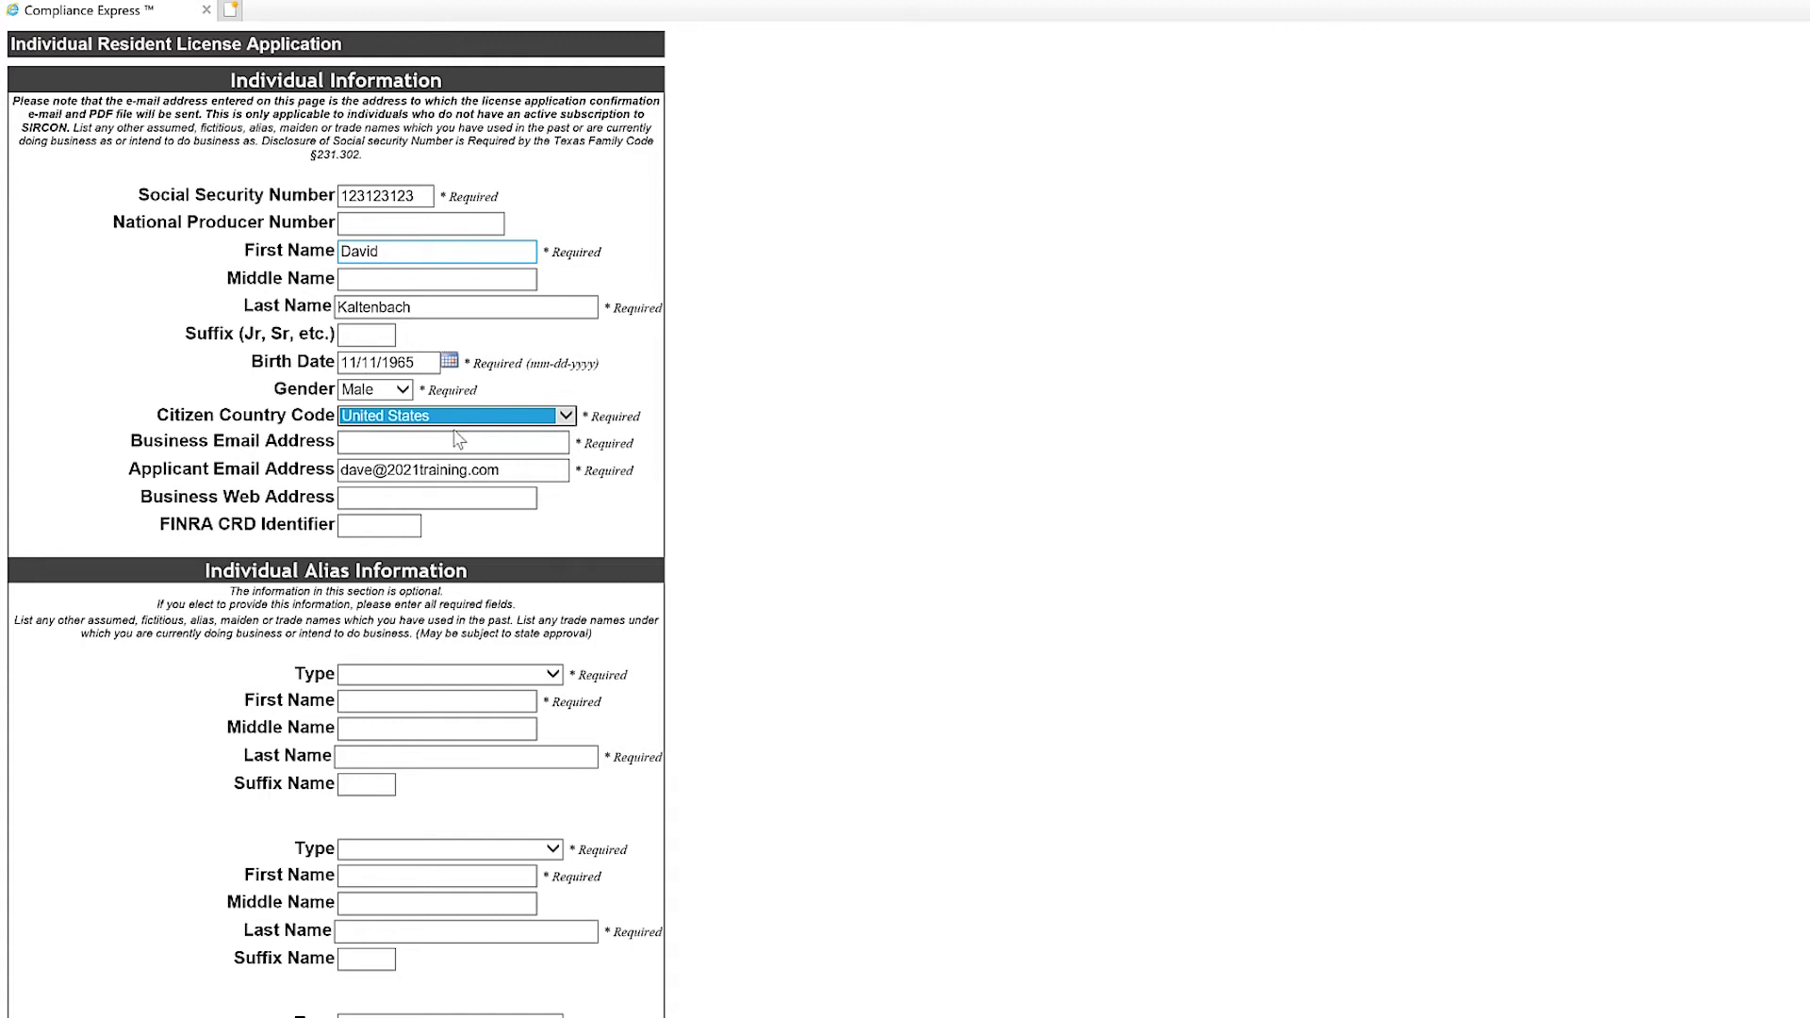
{"action": "left_click", "coordinate": [452, 437]}
{"action": "left_click", "coordinate": [451, 441]}
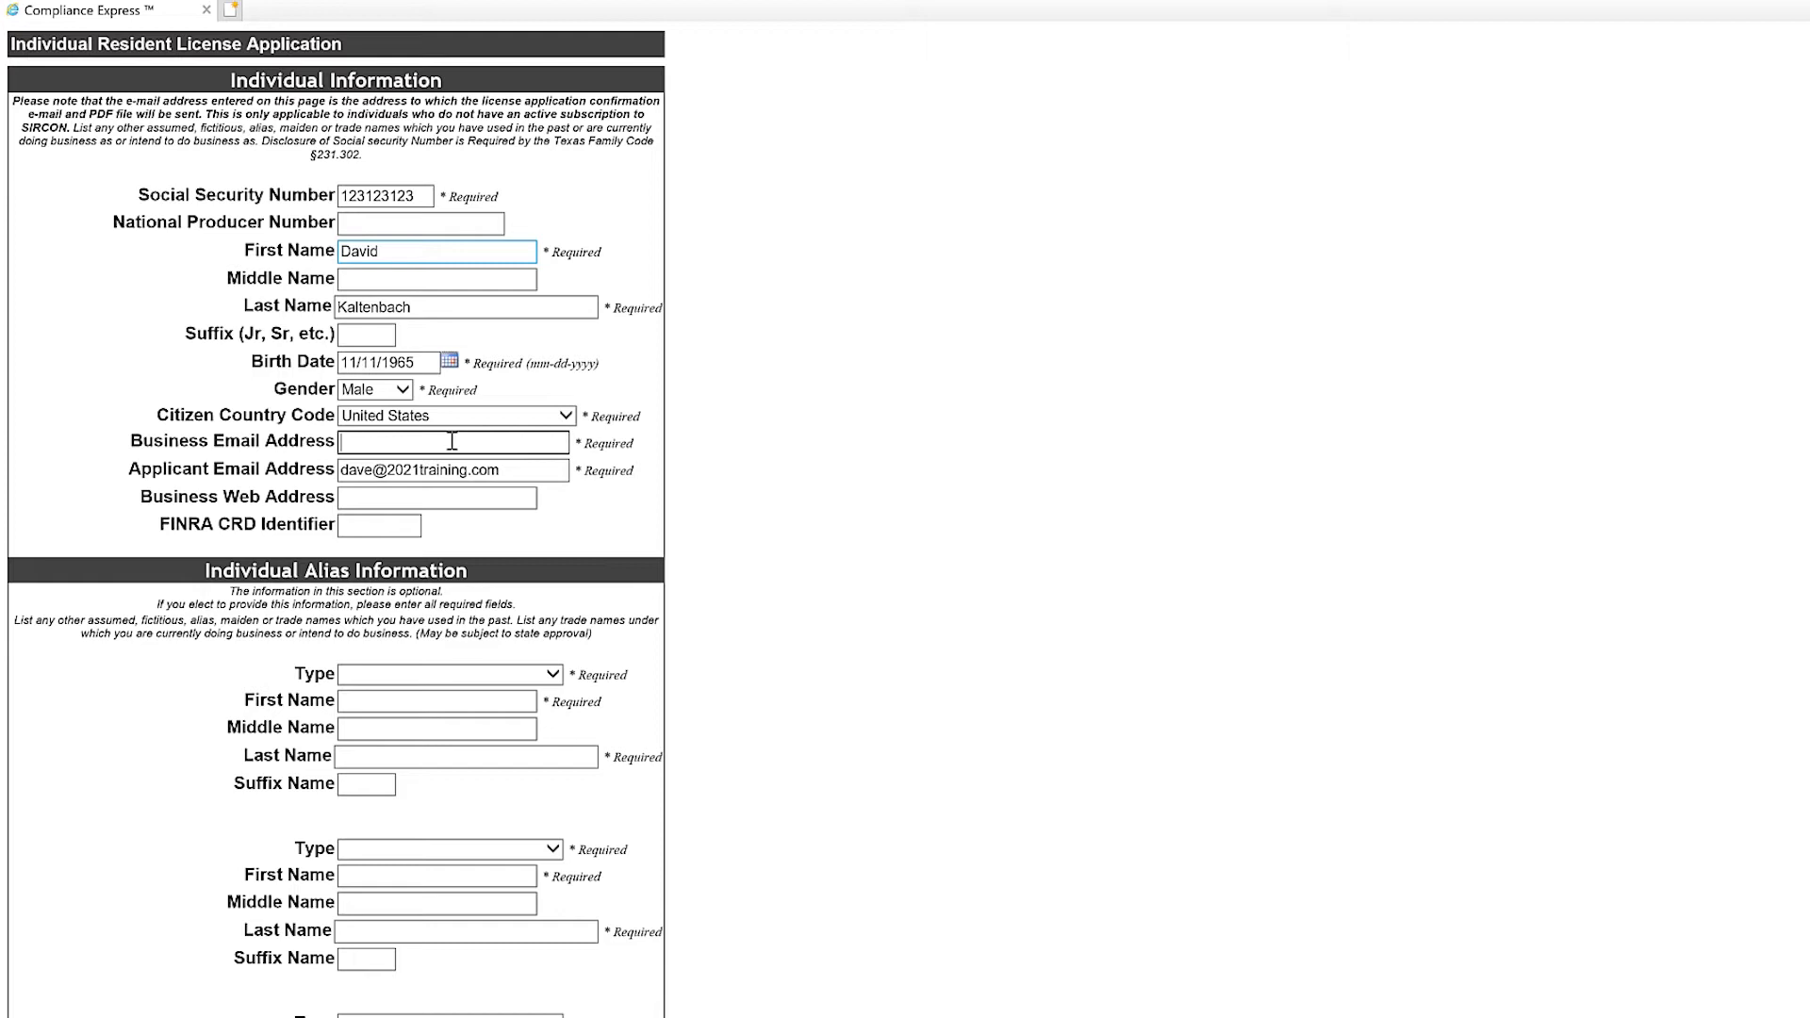
{"action": "scroll", "coordinate": [622, 490], "scroll_direction": "down", "scroll_amount": 5}
{"action": "scroll", "coordinate": [622, 489], "scroll_direction": "up", "scroll_amount": 5}
{"action": "scroll", "coordinate": [641, 505], "scroll_direction": "down", "scroll_amount": 5}
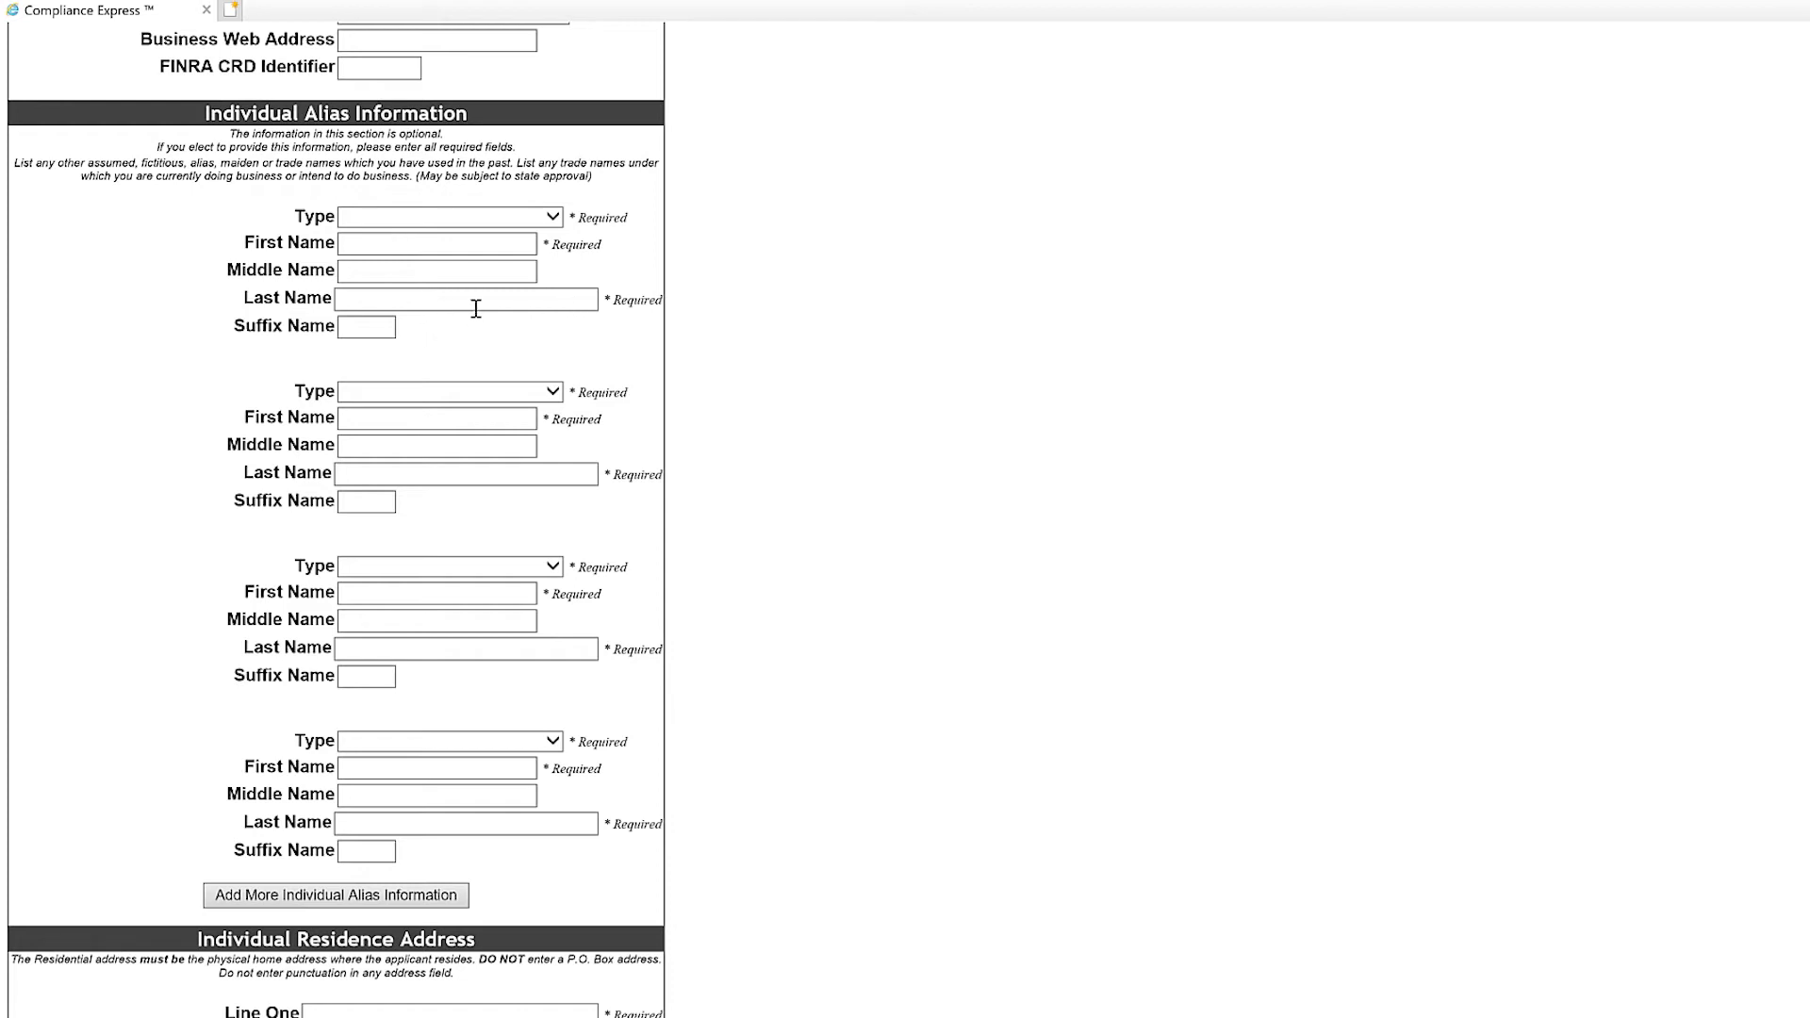
{"action": "scroll", "coordinate": [476, 311], "scroll_direction": "down", "scroll_amount": 10}
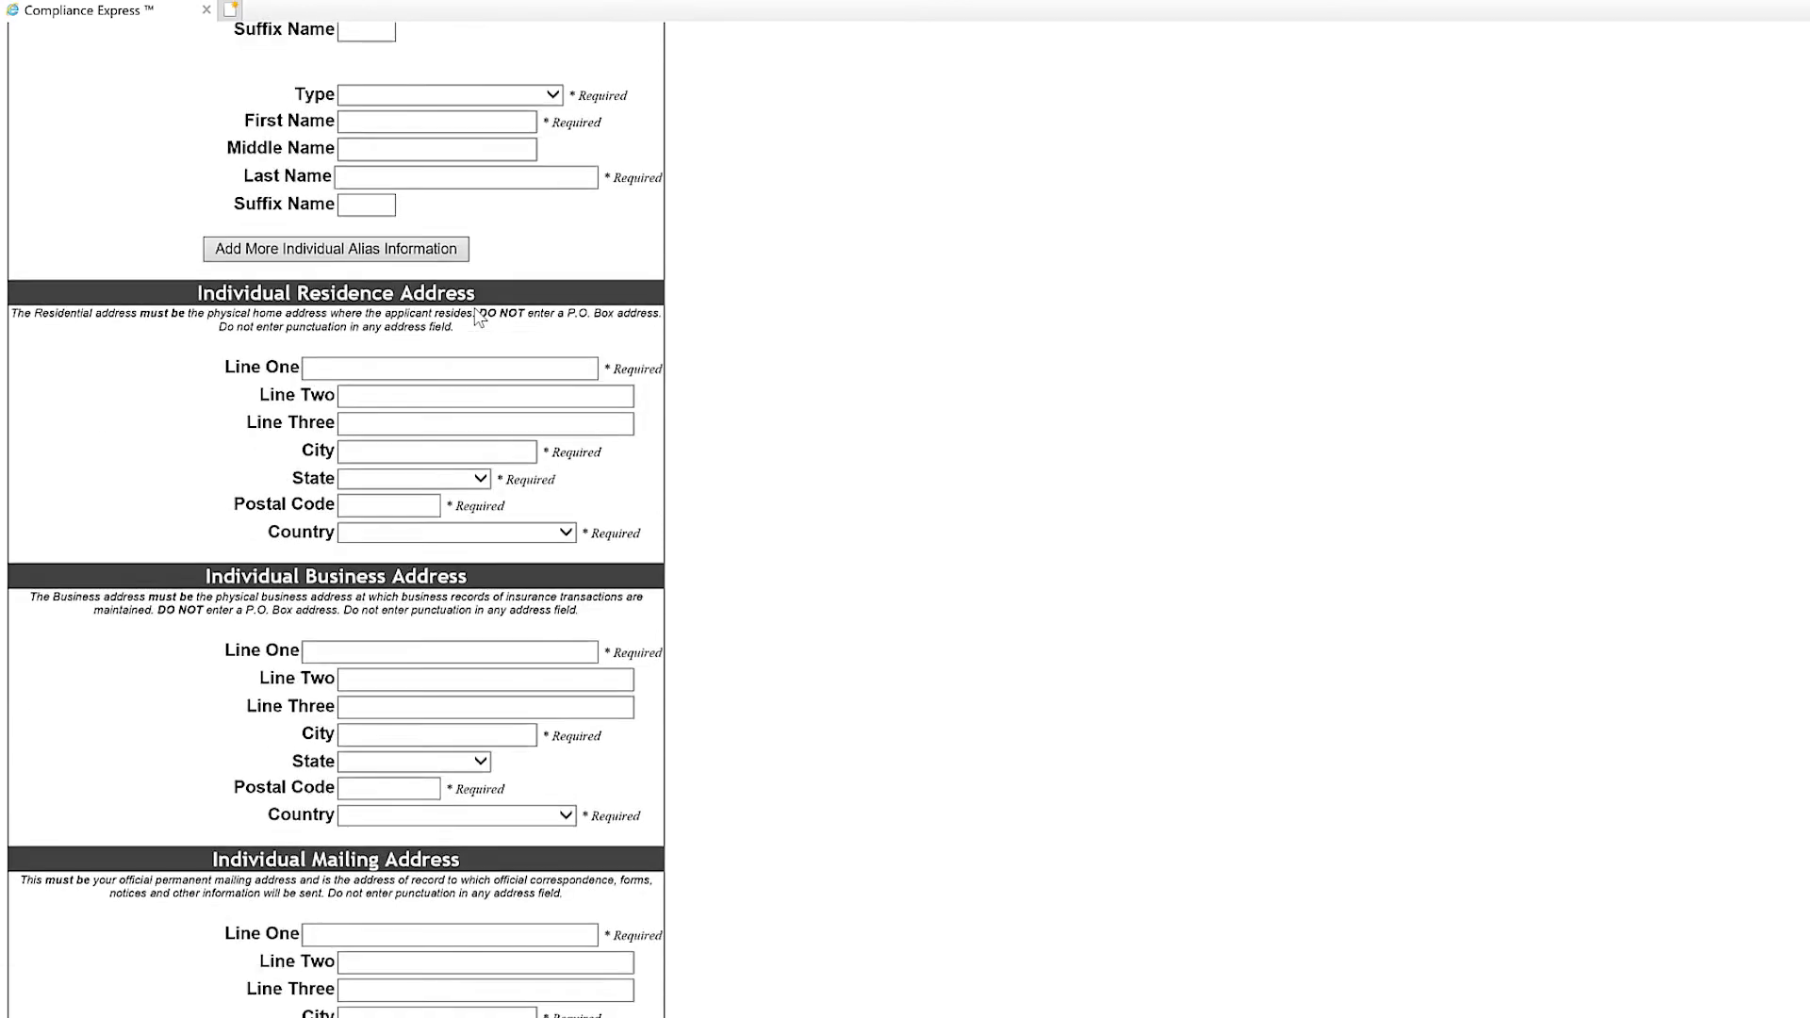
{"action": "scroll", "coordinate": [476, 311], "scroll_direction": "up", "scroll_amount": 2}
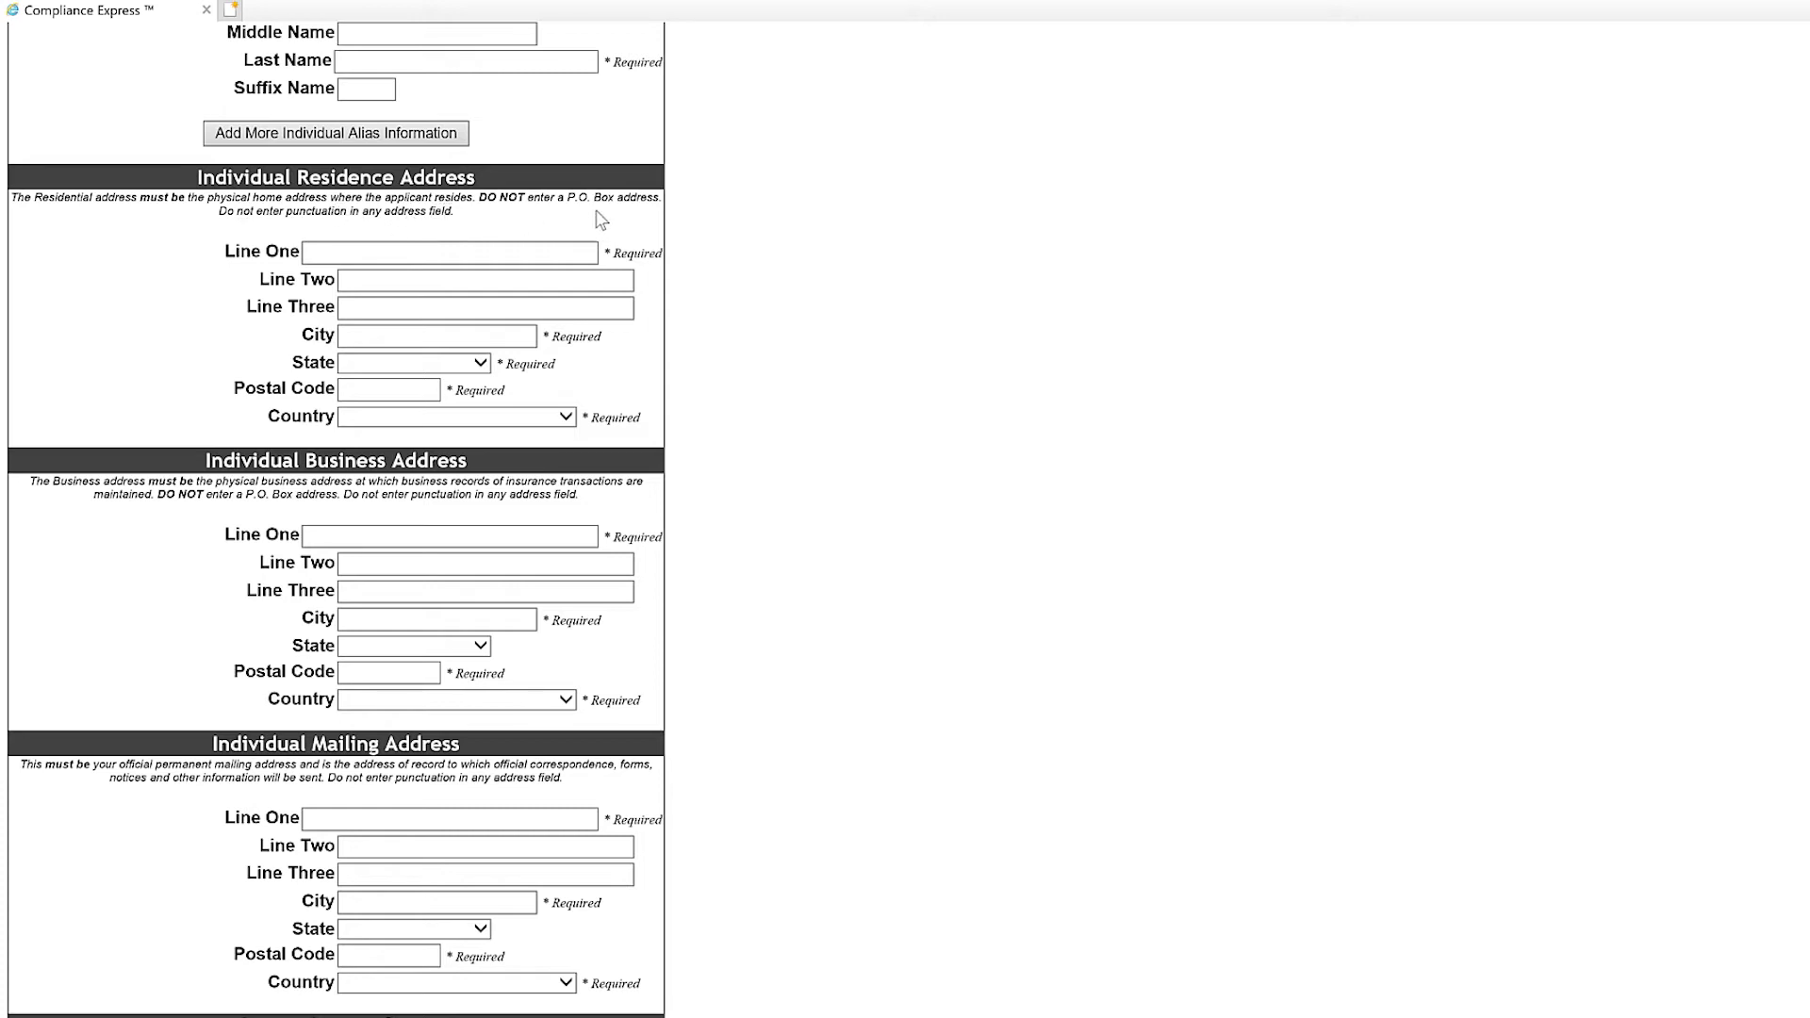
Enter the residence street, city, state Texas, postal code and country United States.
{"action": "left_click", "coordinate": [456, 251]}
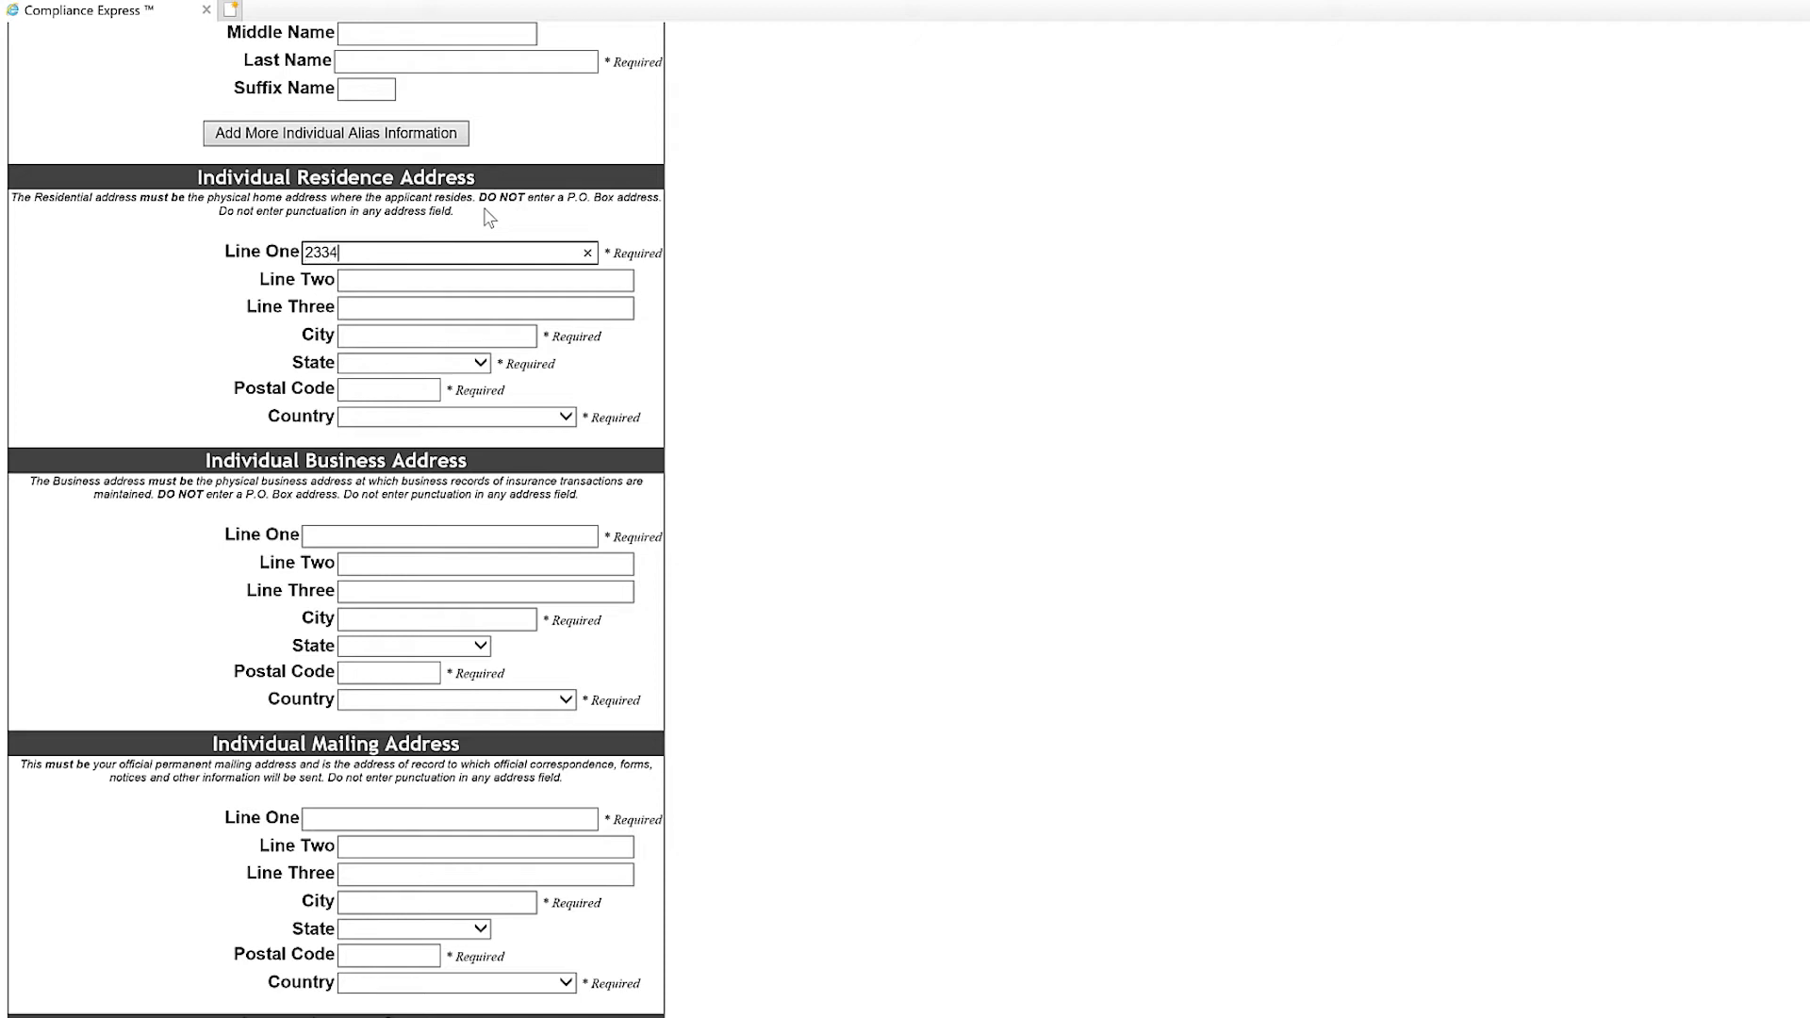
{"action": "key", "text": "Tab"}
{"action": "key", "text": "Tab"}
{"action": "key", "text": "Tab"}
{"action": "type", "text": "Plano"}
{"action": "key", "text": "Tab"}
{"action": "type", "text": "tex"}
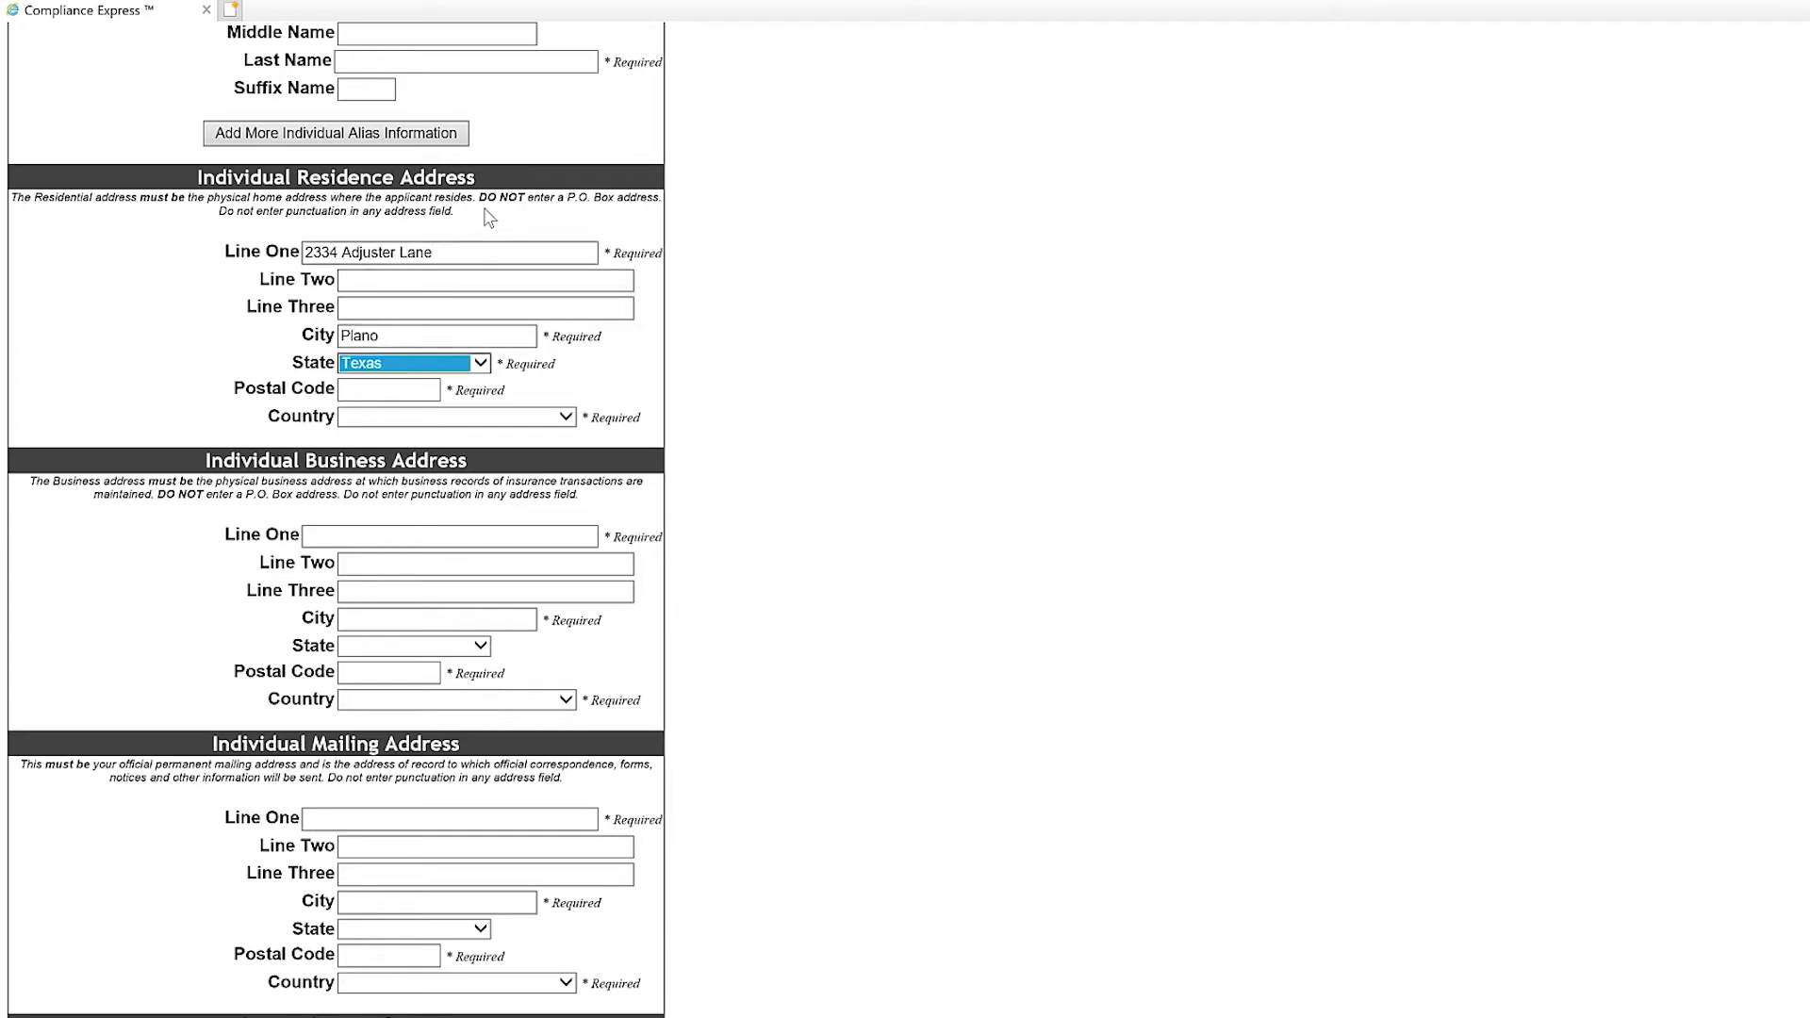
{"action": "key", "text": "Tab"}
{"action": "type", "text": "7"}
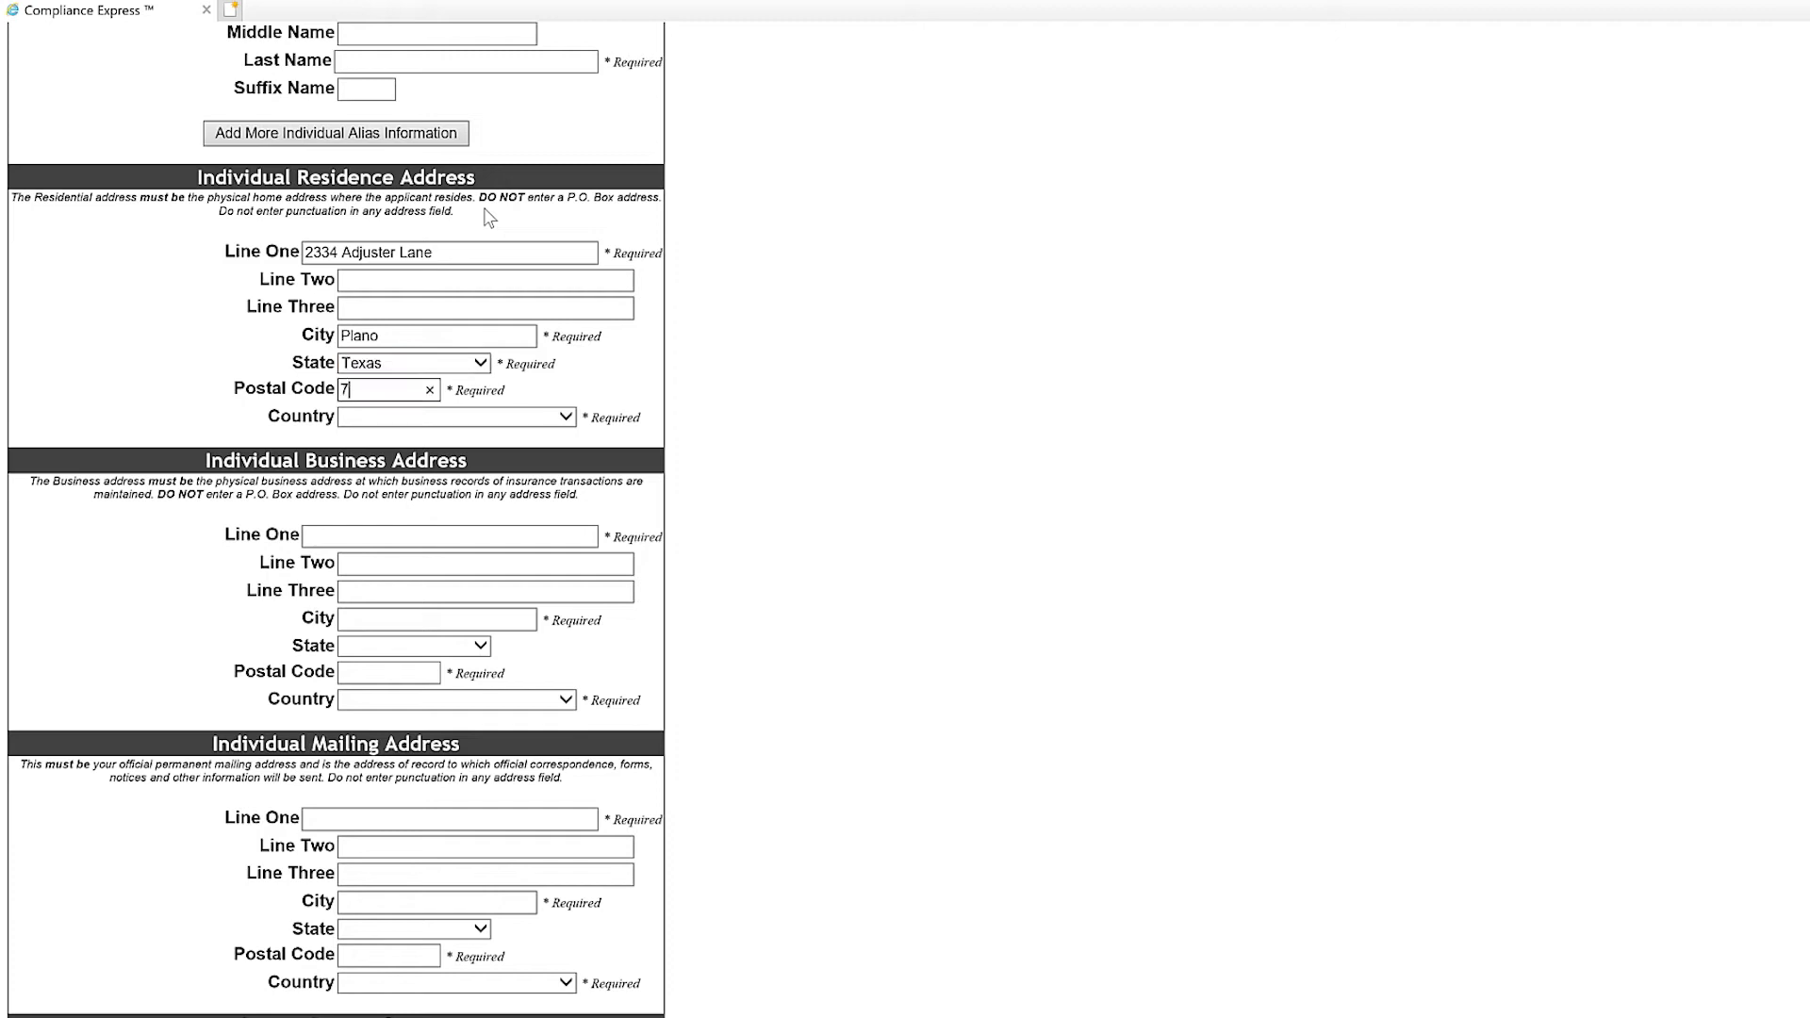
{"action": "type", "text": "5023"}
{"action": "left_click", "coordinate": [567, 418]}
{"action": "left_click", "coordinate": [471, 434]}
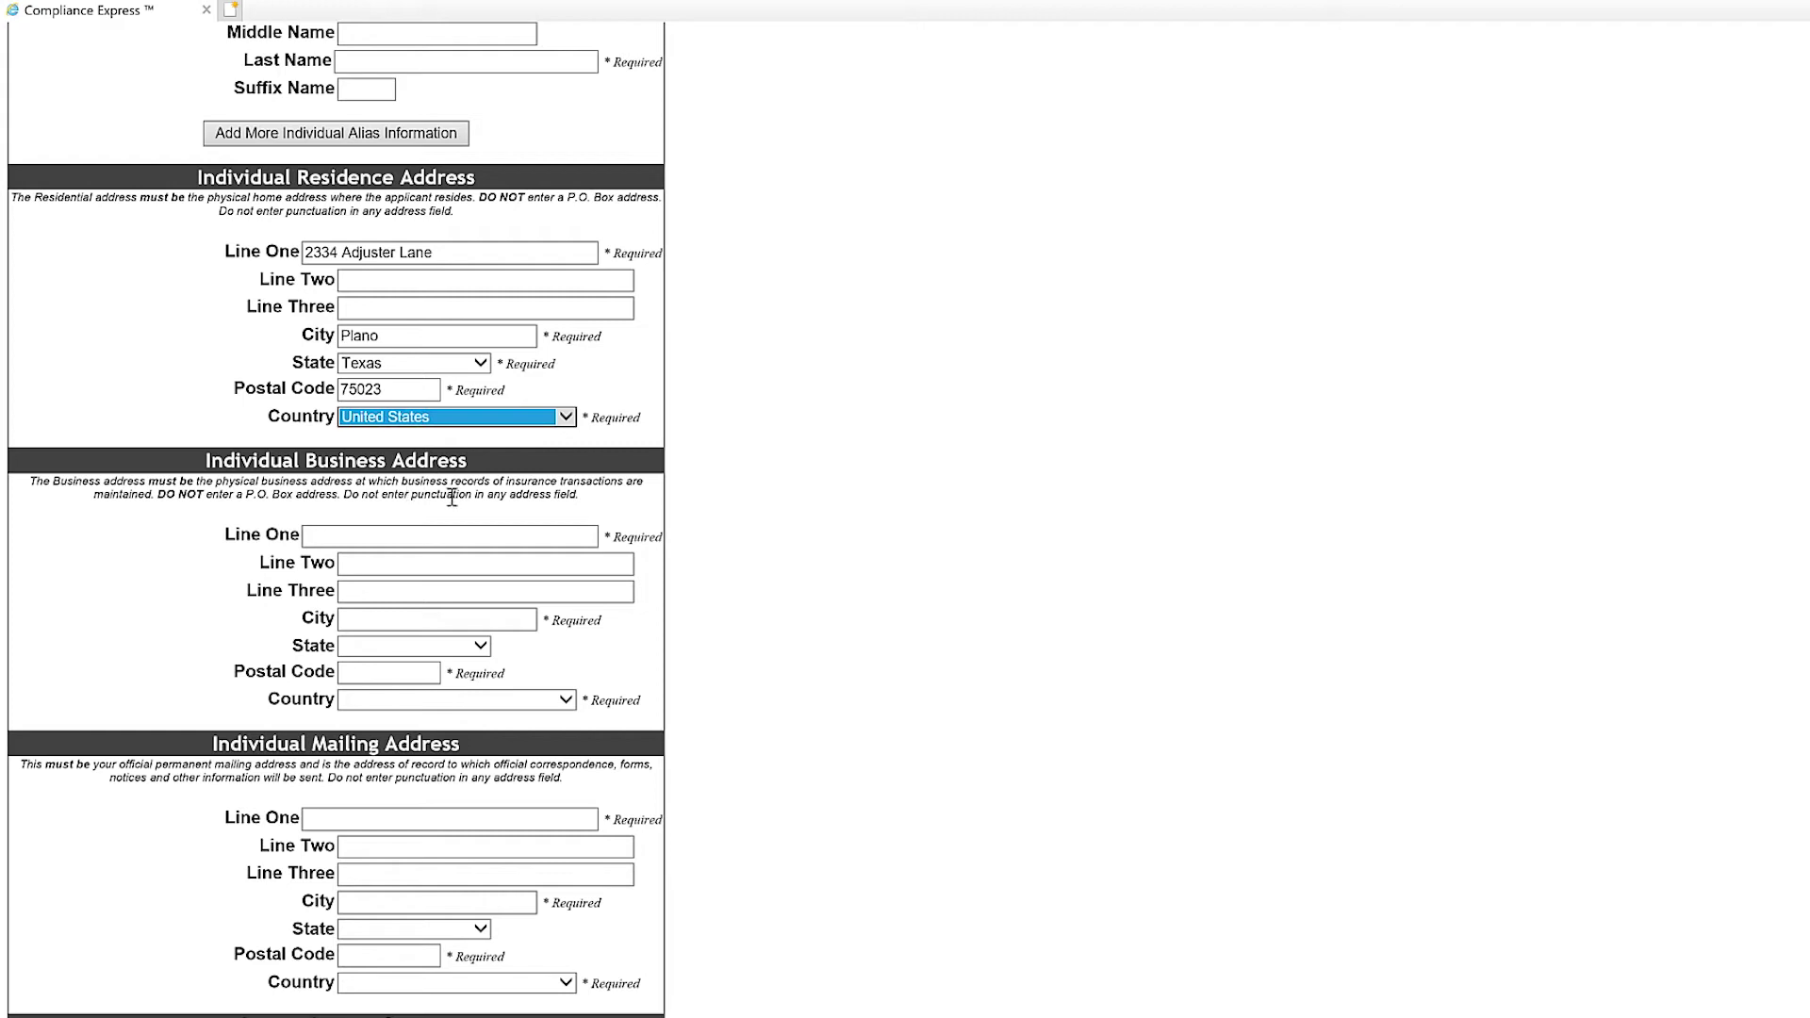
{"action": "left_click", "coordinate": [404, 534]}
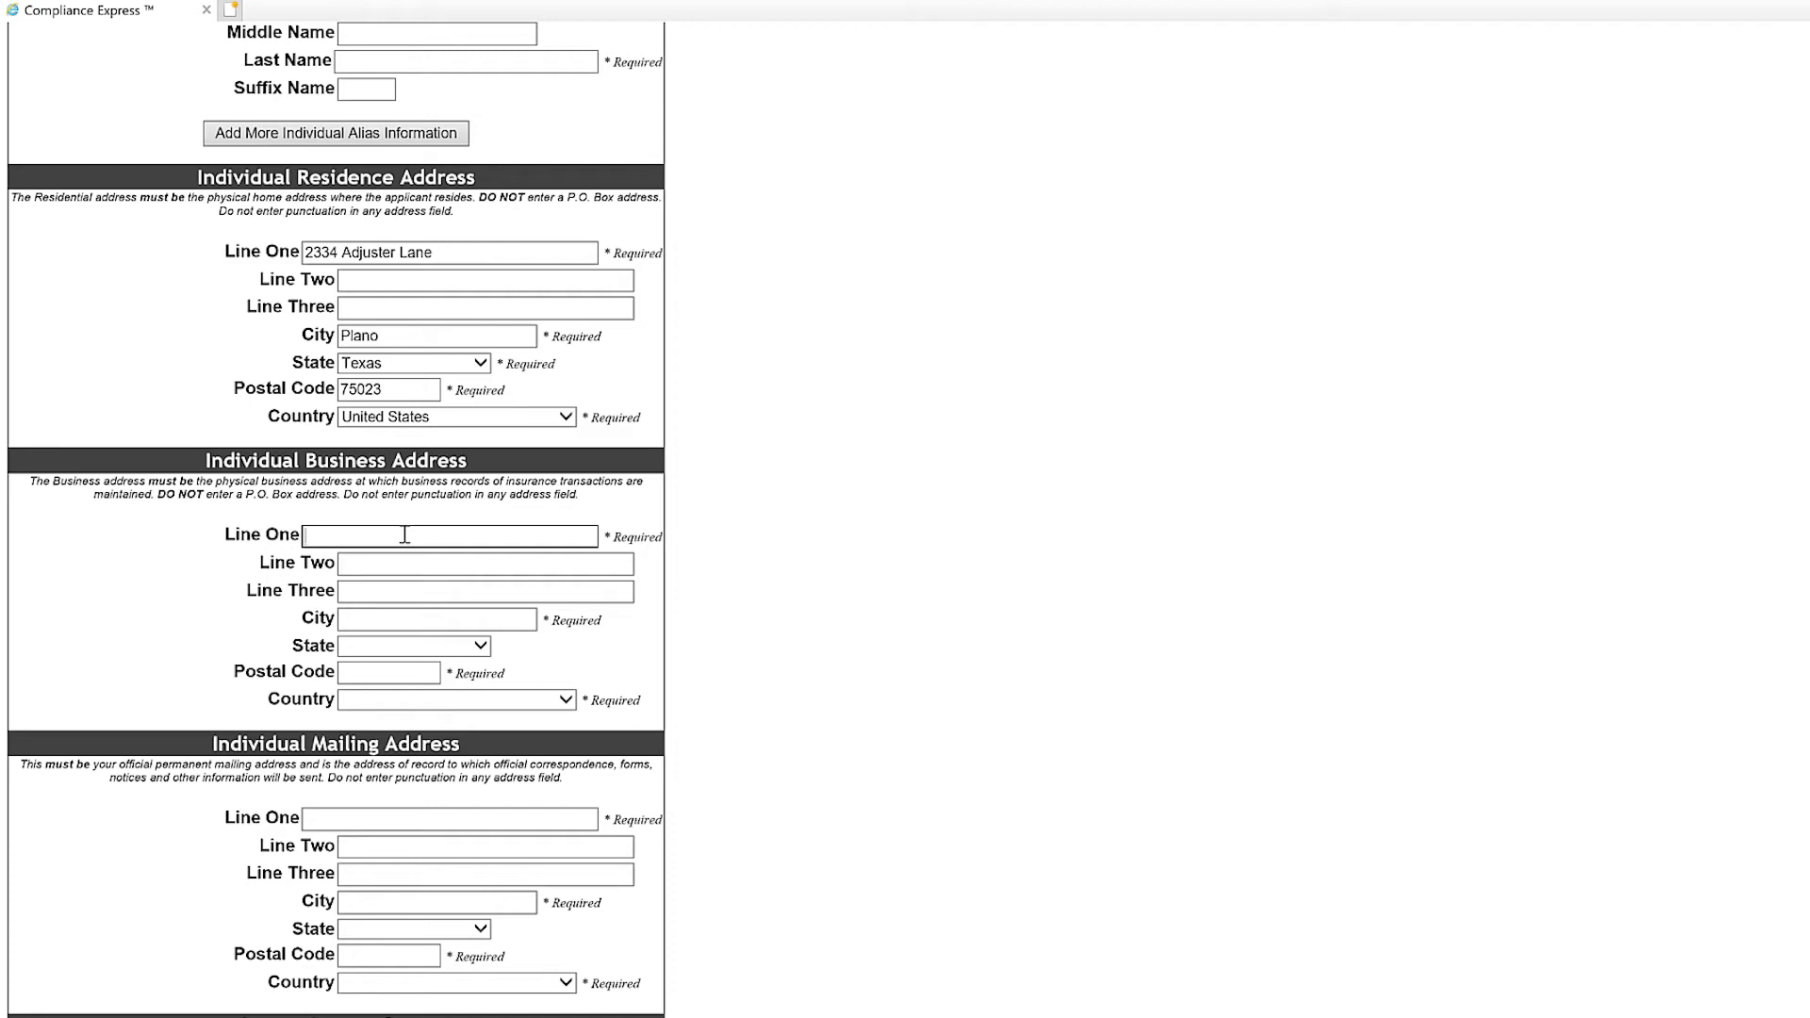
Fill the business address with the same street, city, Texas, postal code and United States.
{"action": "key", "text": "Tab"}
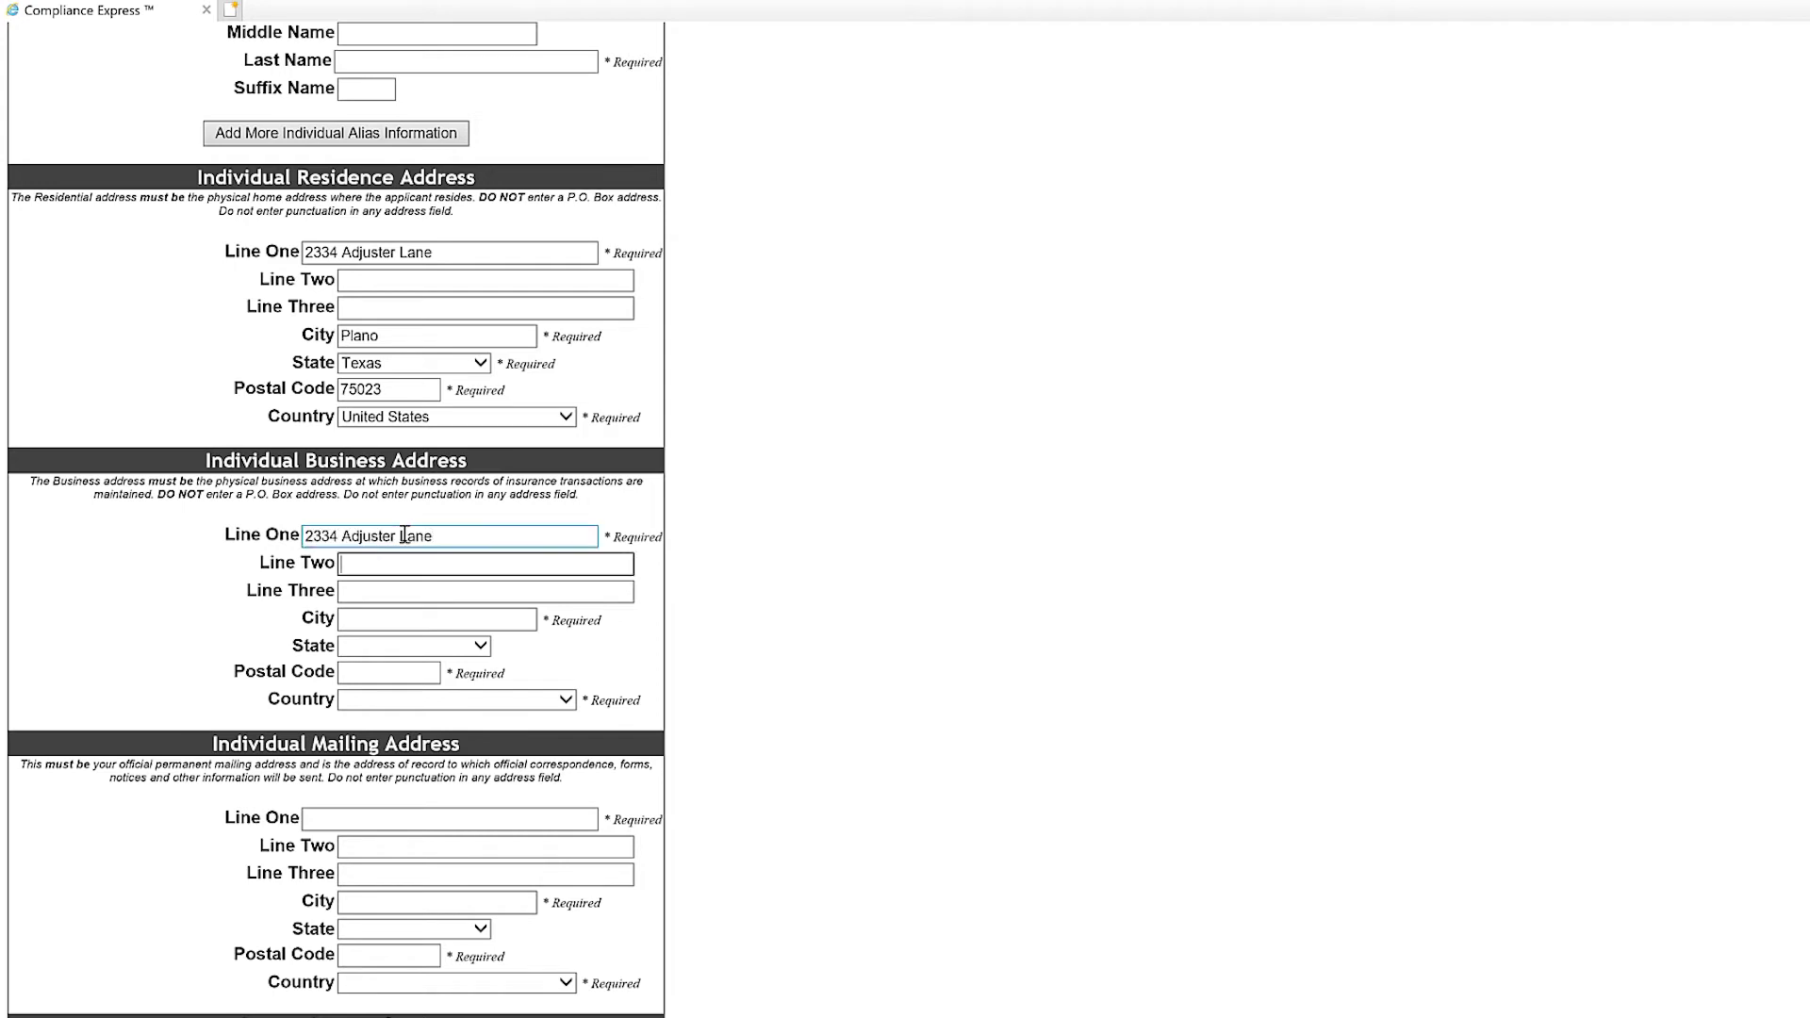
{"action": "key", "text": "Tab"}
{"action": "key", "text": "Tab"}
{"action": "type", "text": "P"}
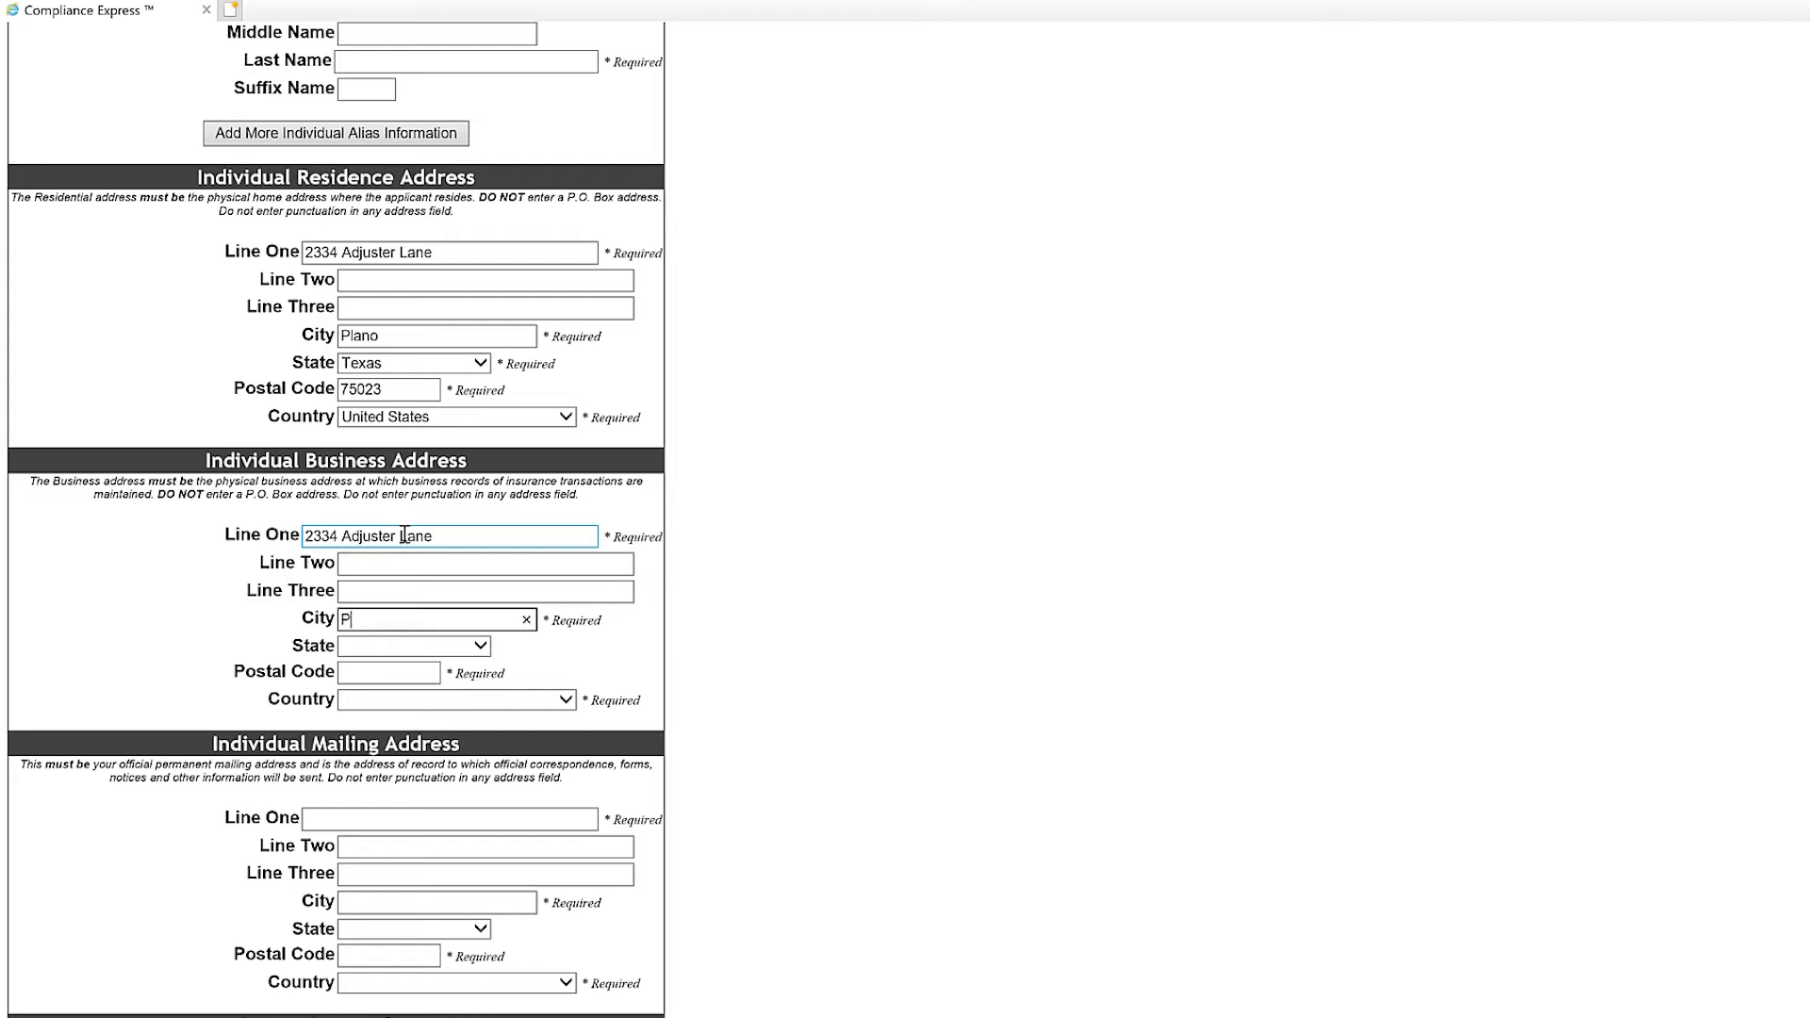
{"action": "type", "text": "lano"}
{"action": "key", "text": "Tab"}
{"action": "type", "text": "tex"}
{"action": "key", "text": "Tab"}
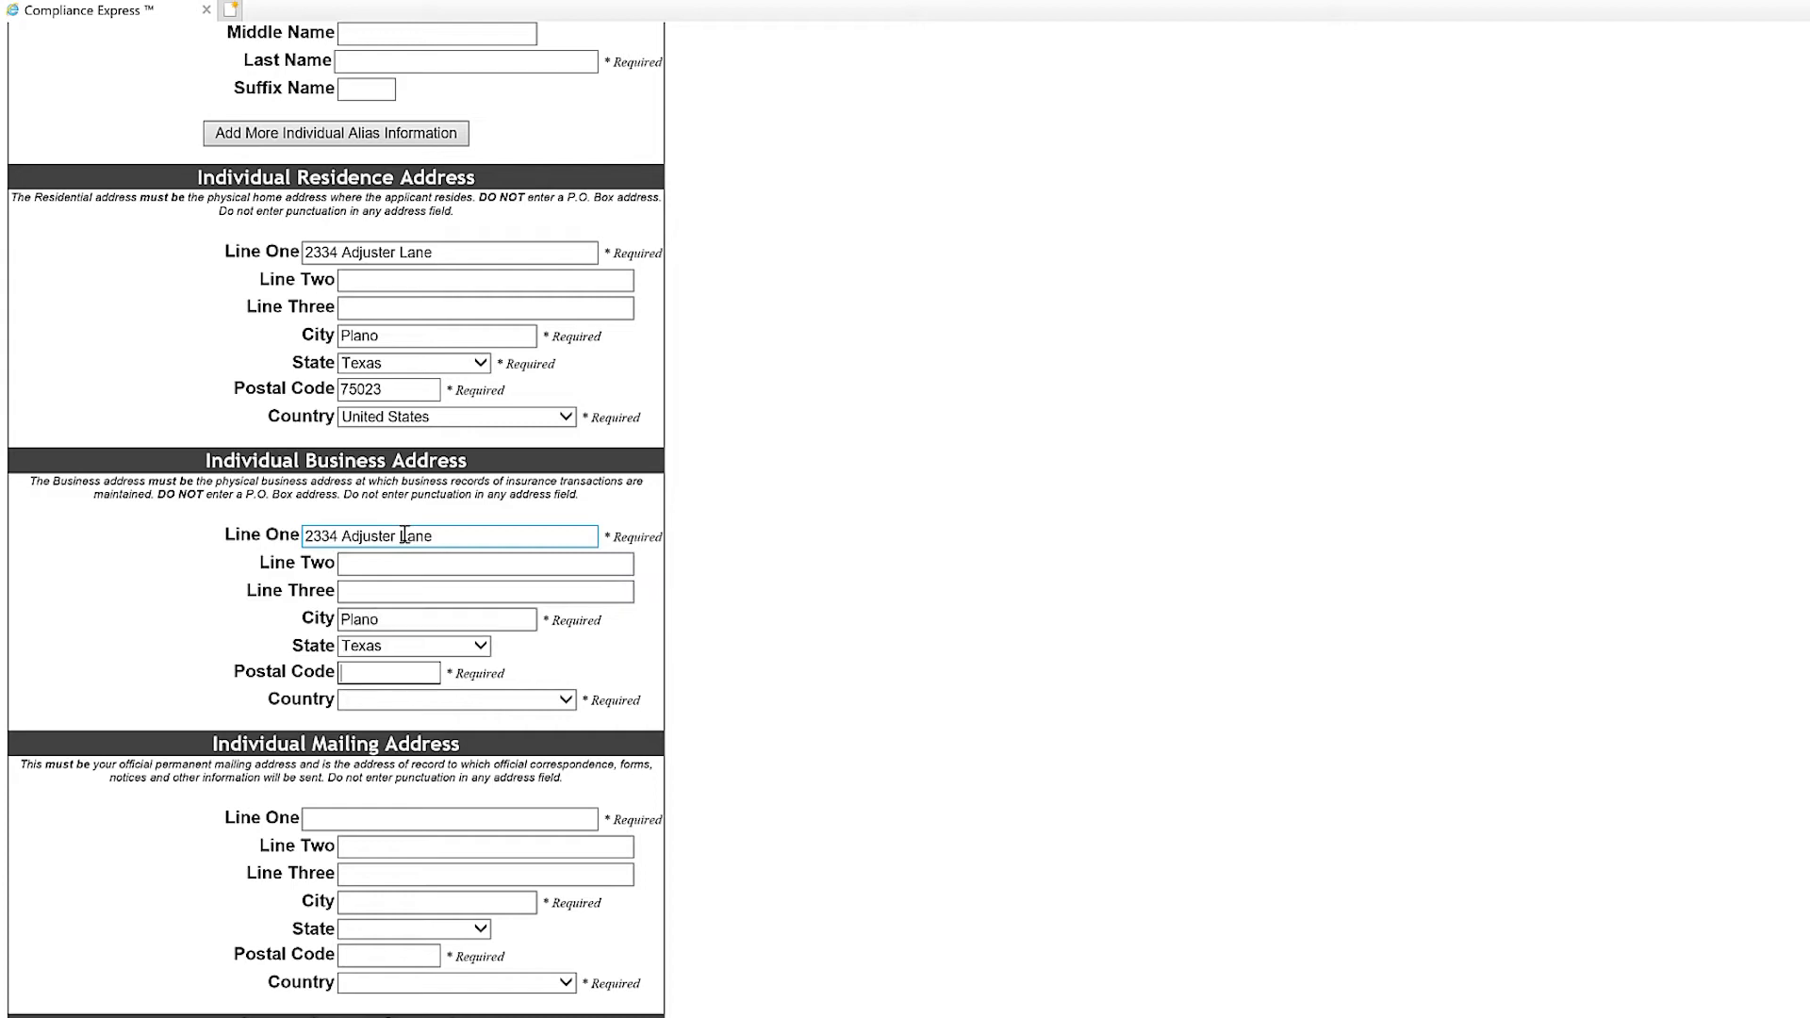
{"action": "type", "text": "75023"}
{"action": "left_click", "coordinate": [568, 702]}
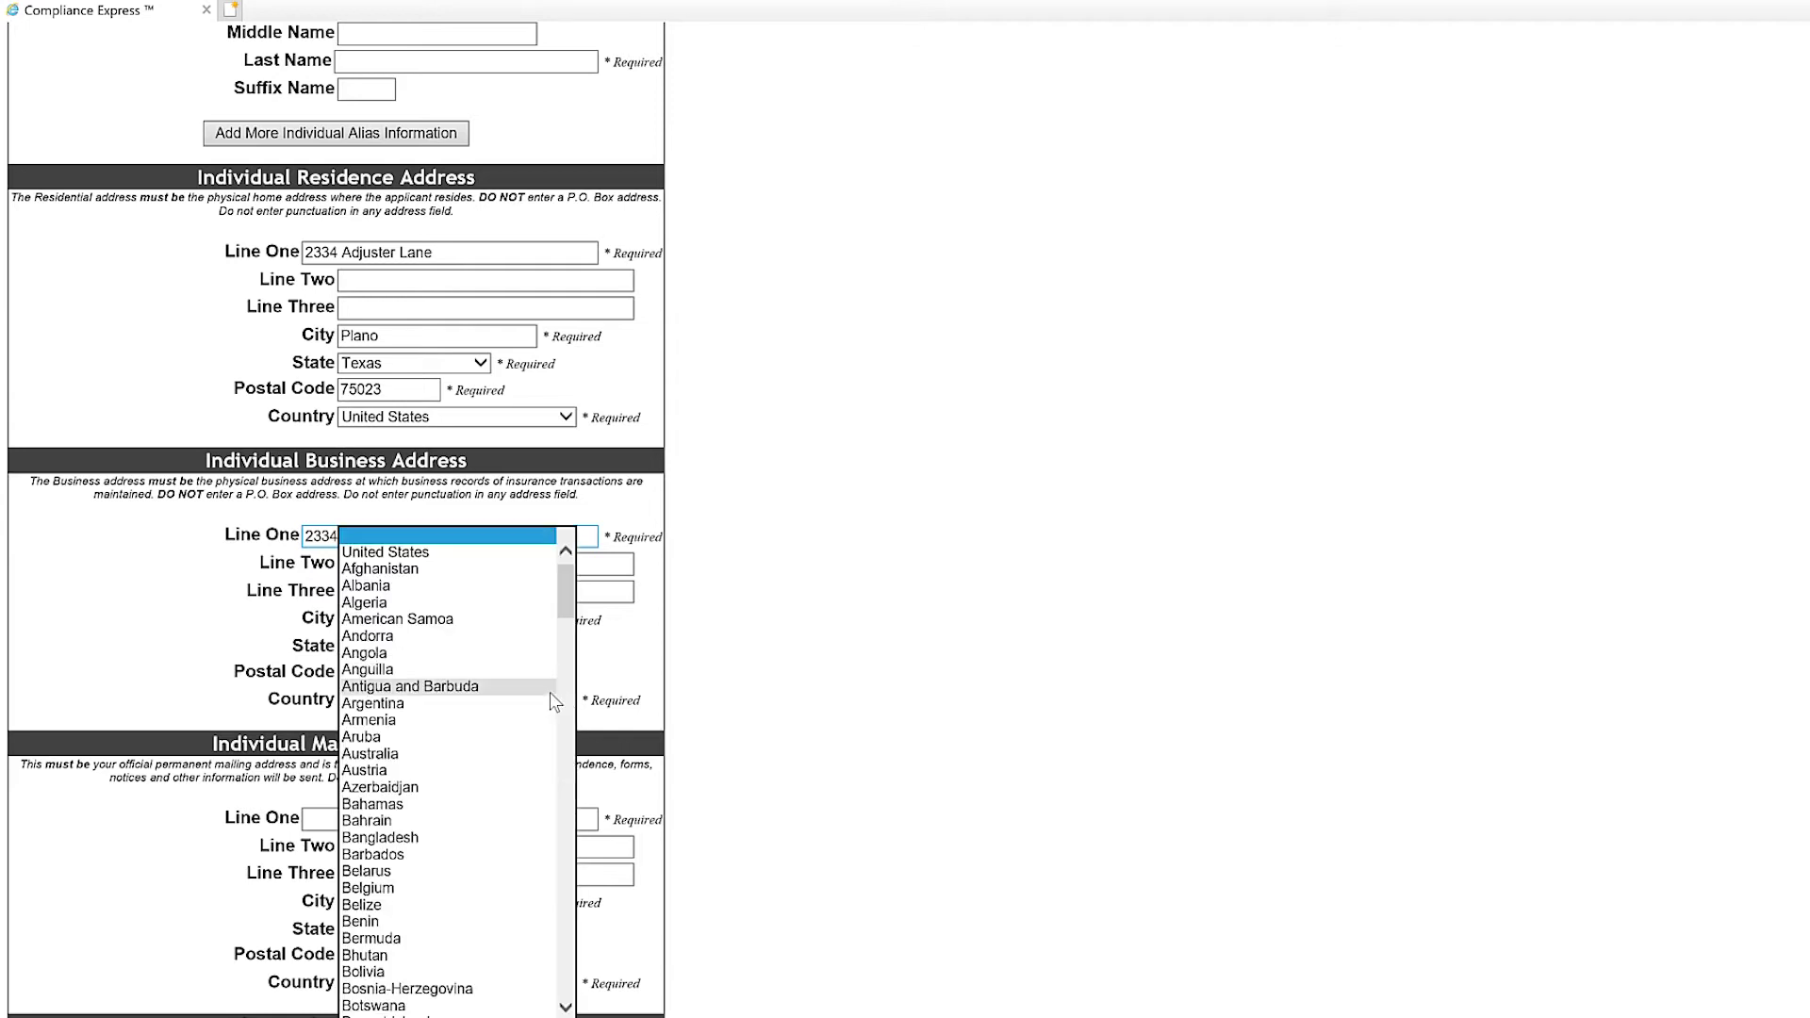
{"action": "left_click", "coordinate": [519, 554]}
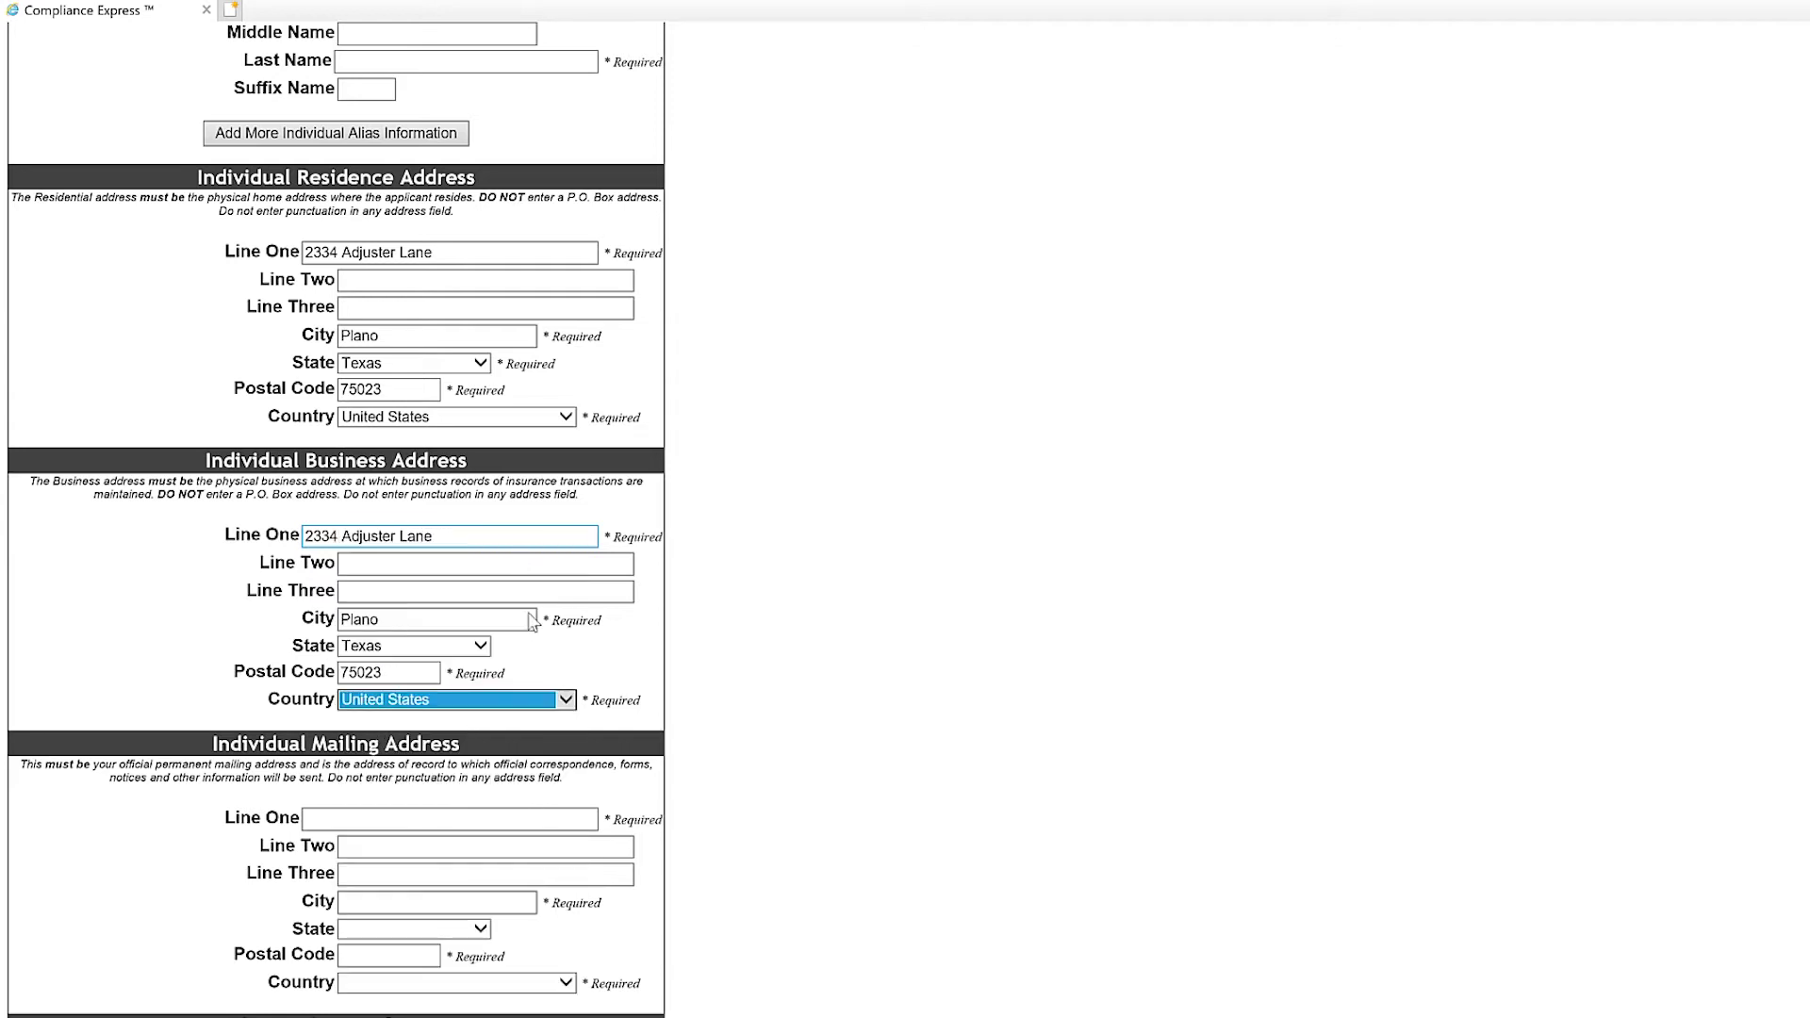
Enter the same street, city, Texas, postal code and United States in the mailing address.
{"action": "scroll", "coordinate": [690, 709], "scroll_direction": "down", "scroll_amount": 4}
{"action": "scroll", "coordinate": [693, 713], "scroll_direction": "down", "scroll_amount": 1}
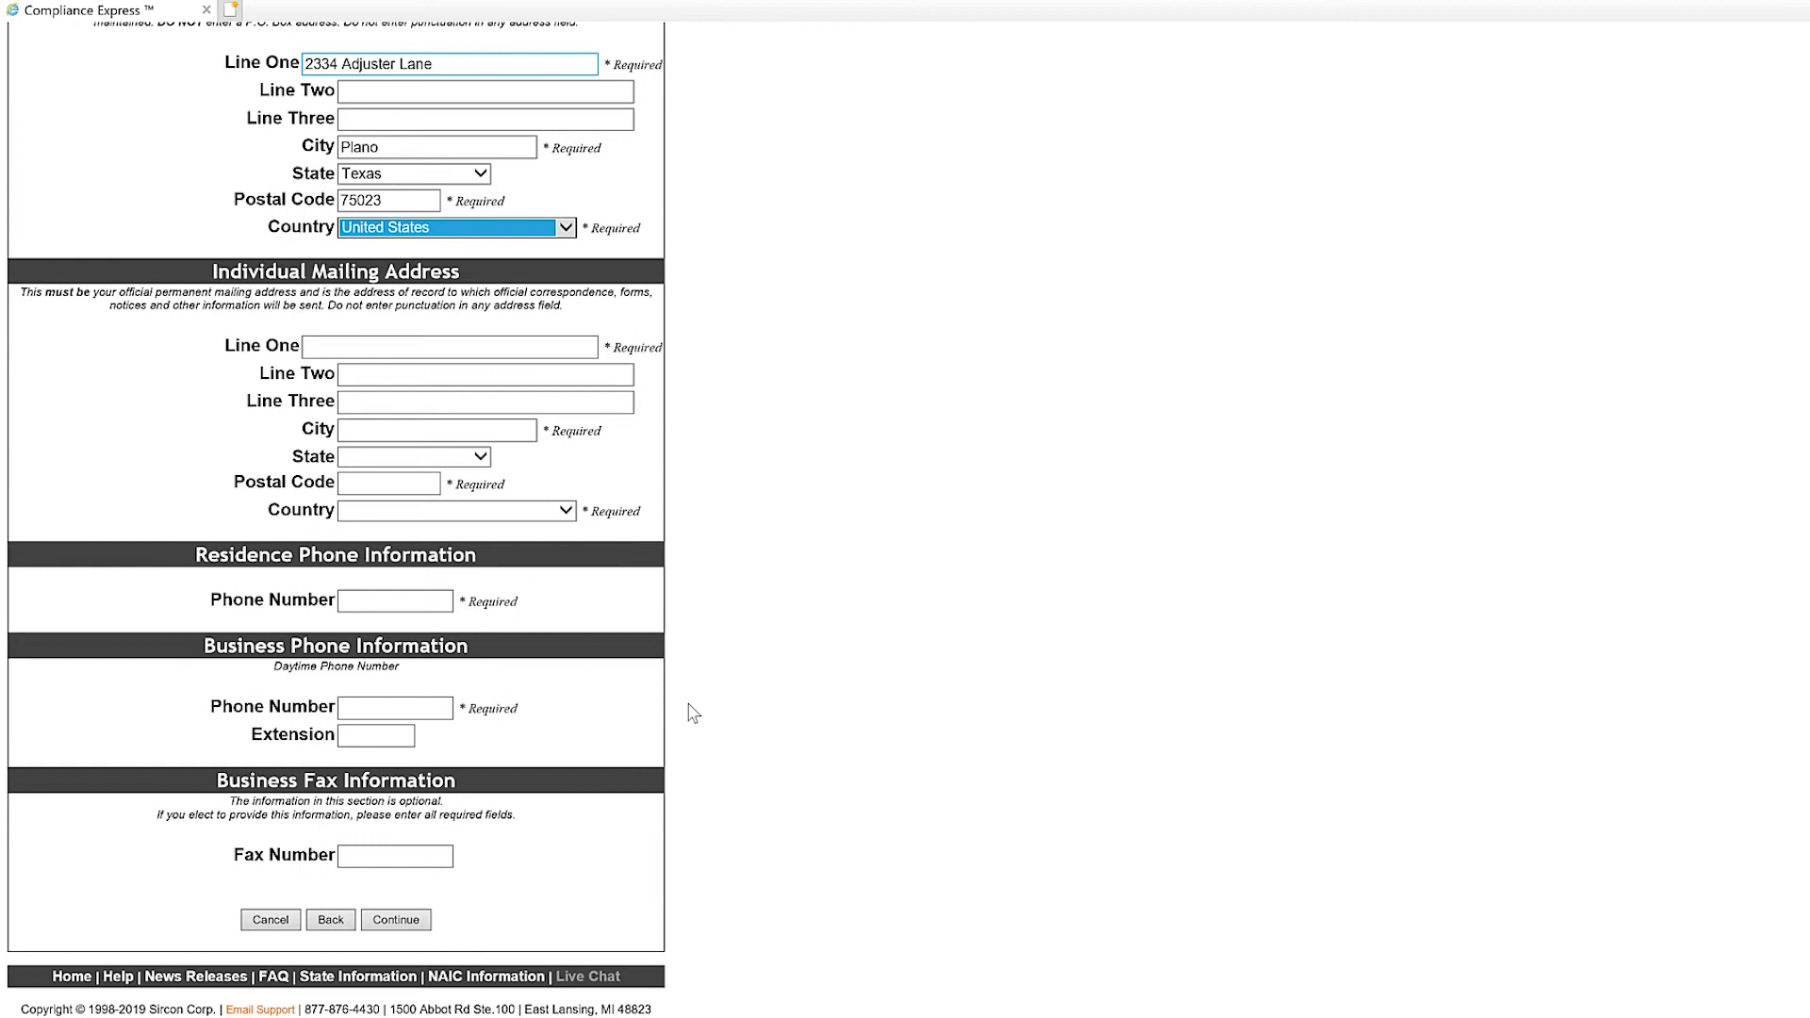
{"action": "left_click", "coordinate": [350, 349]}
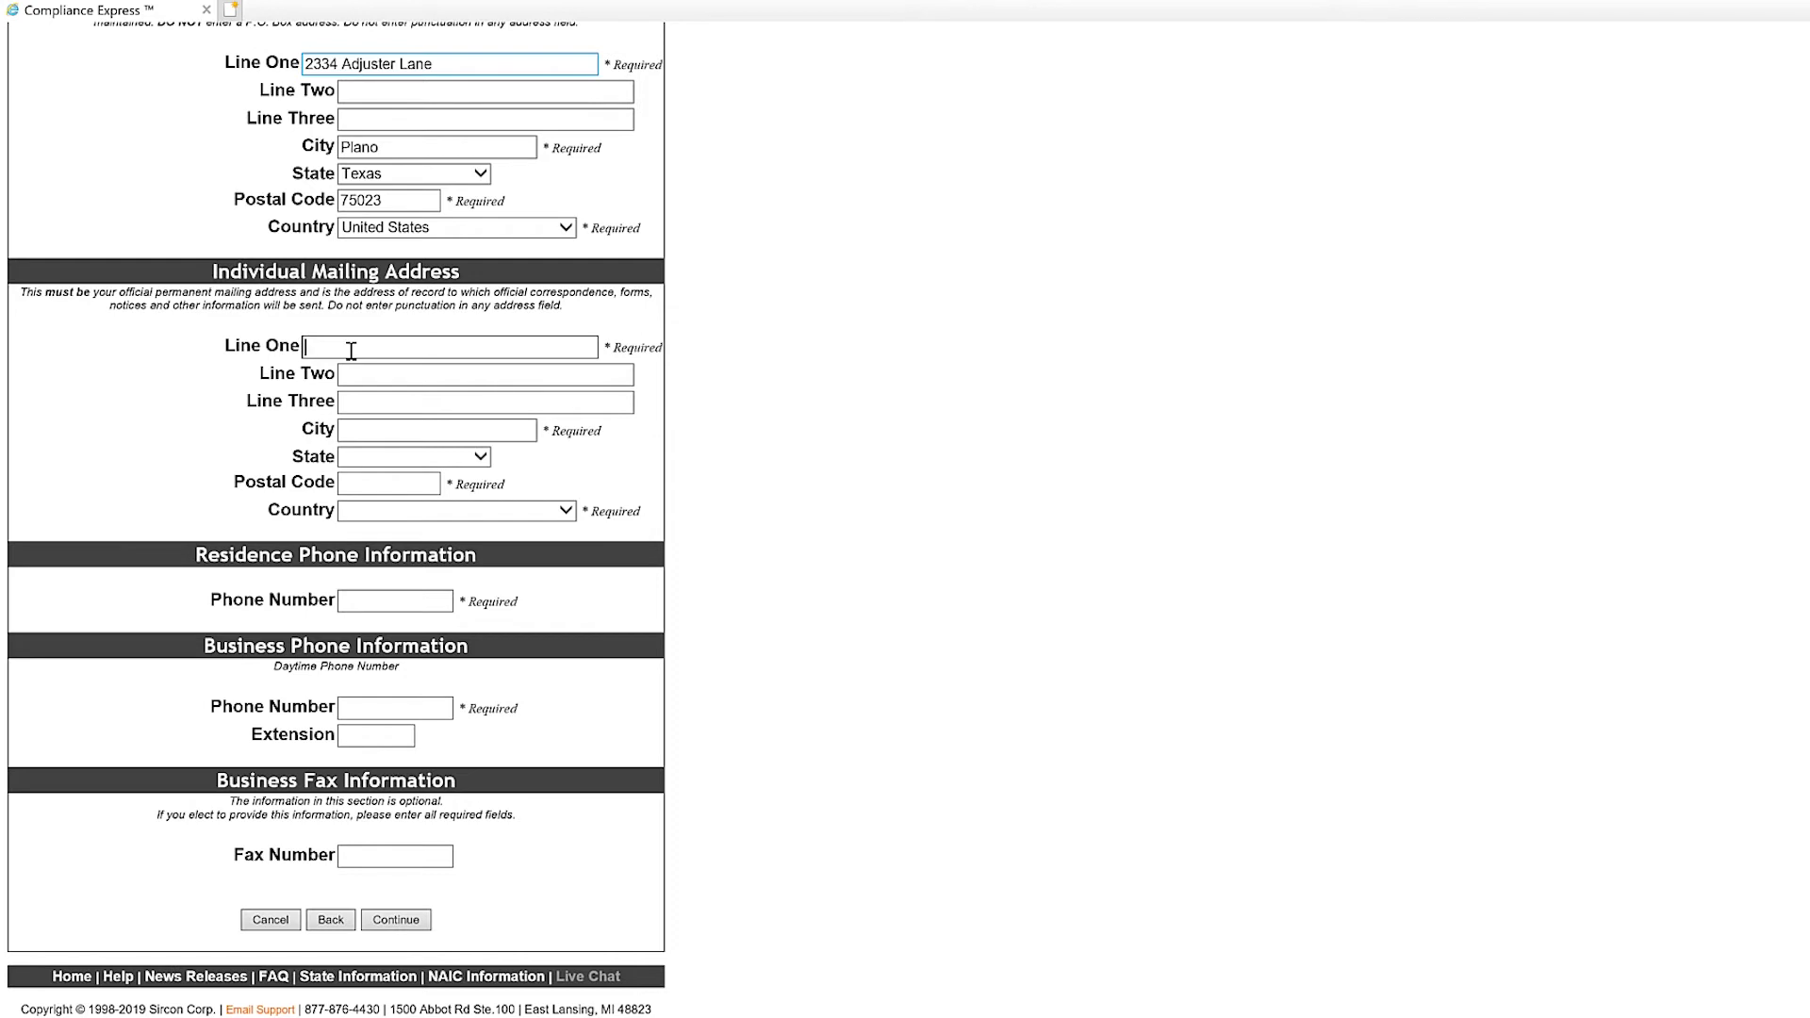
{"action": "key", "text": "Tab"}
{"action": "key", "text": "Tab"}
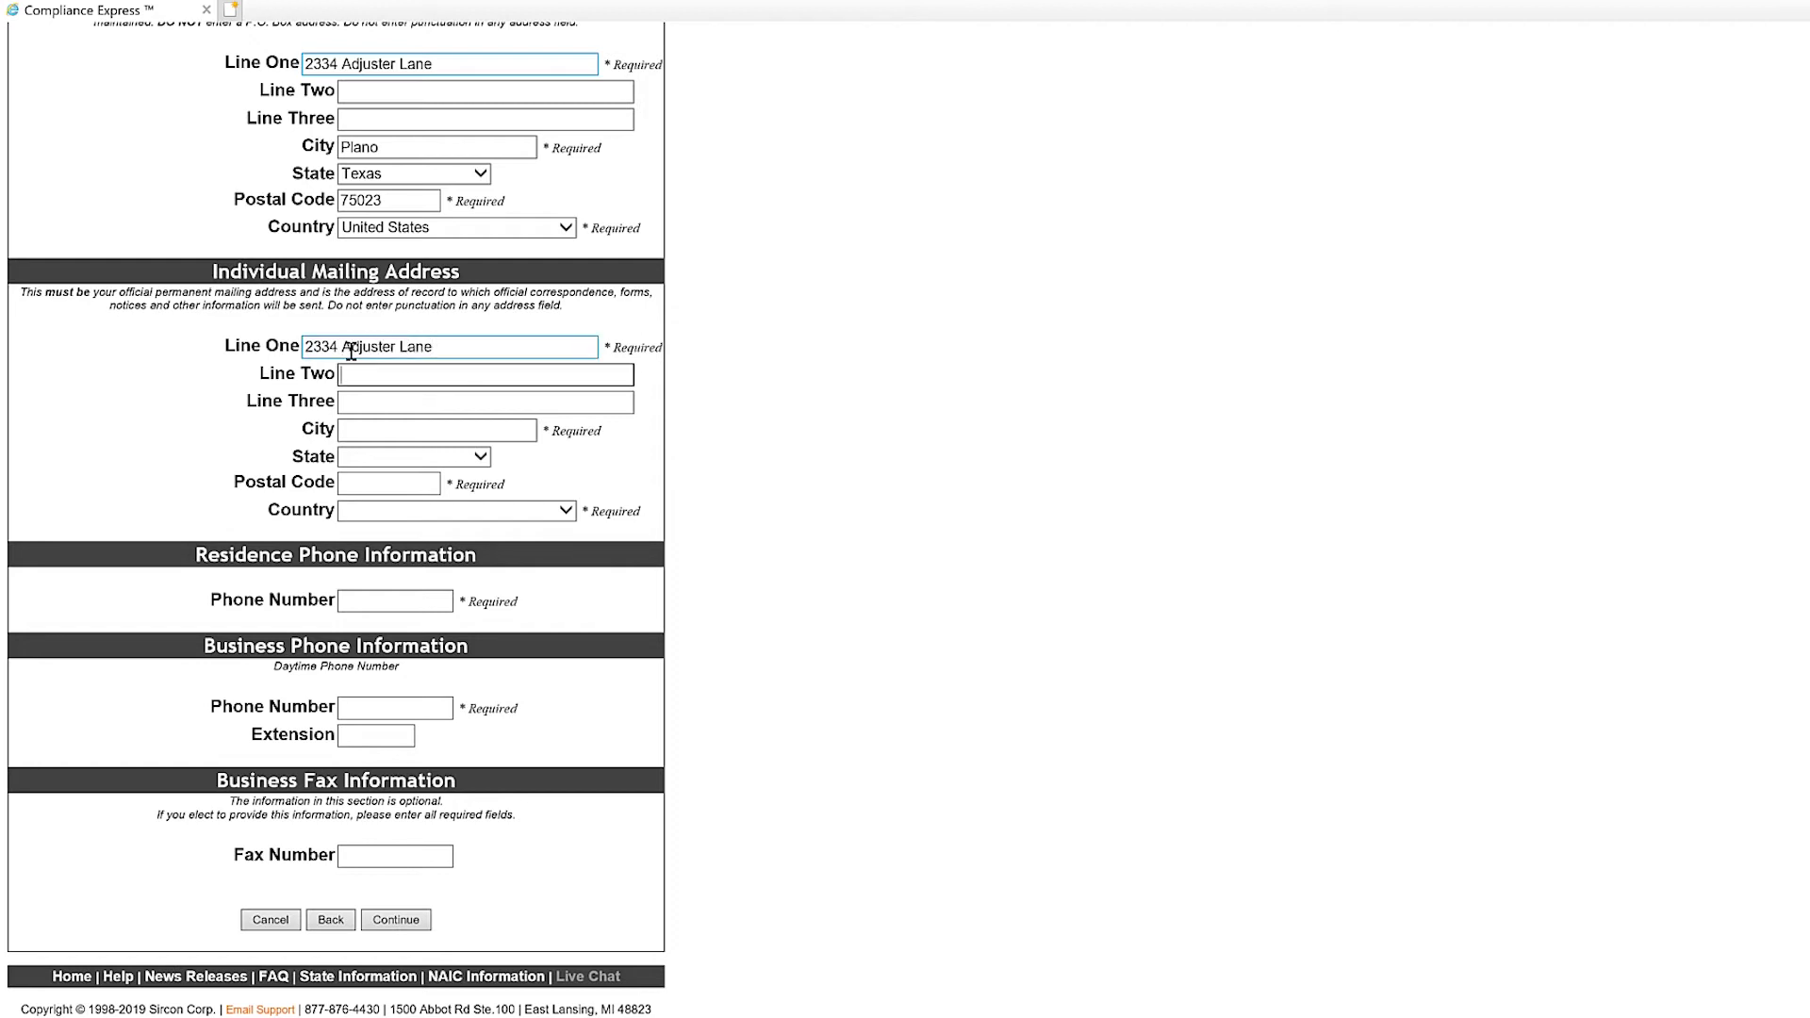
{"action": "key", "text": "Tab"}
{"action": "type", "text": "Plano"}
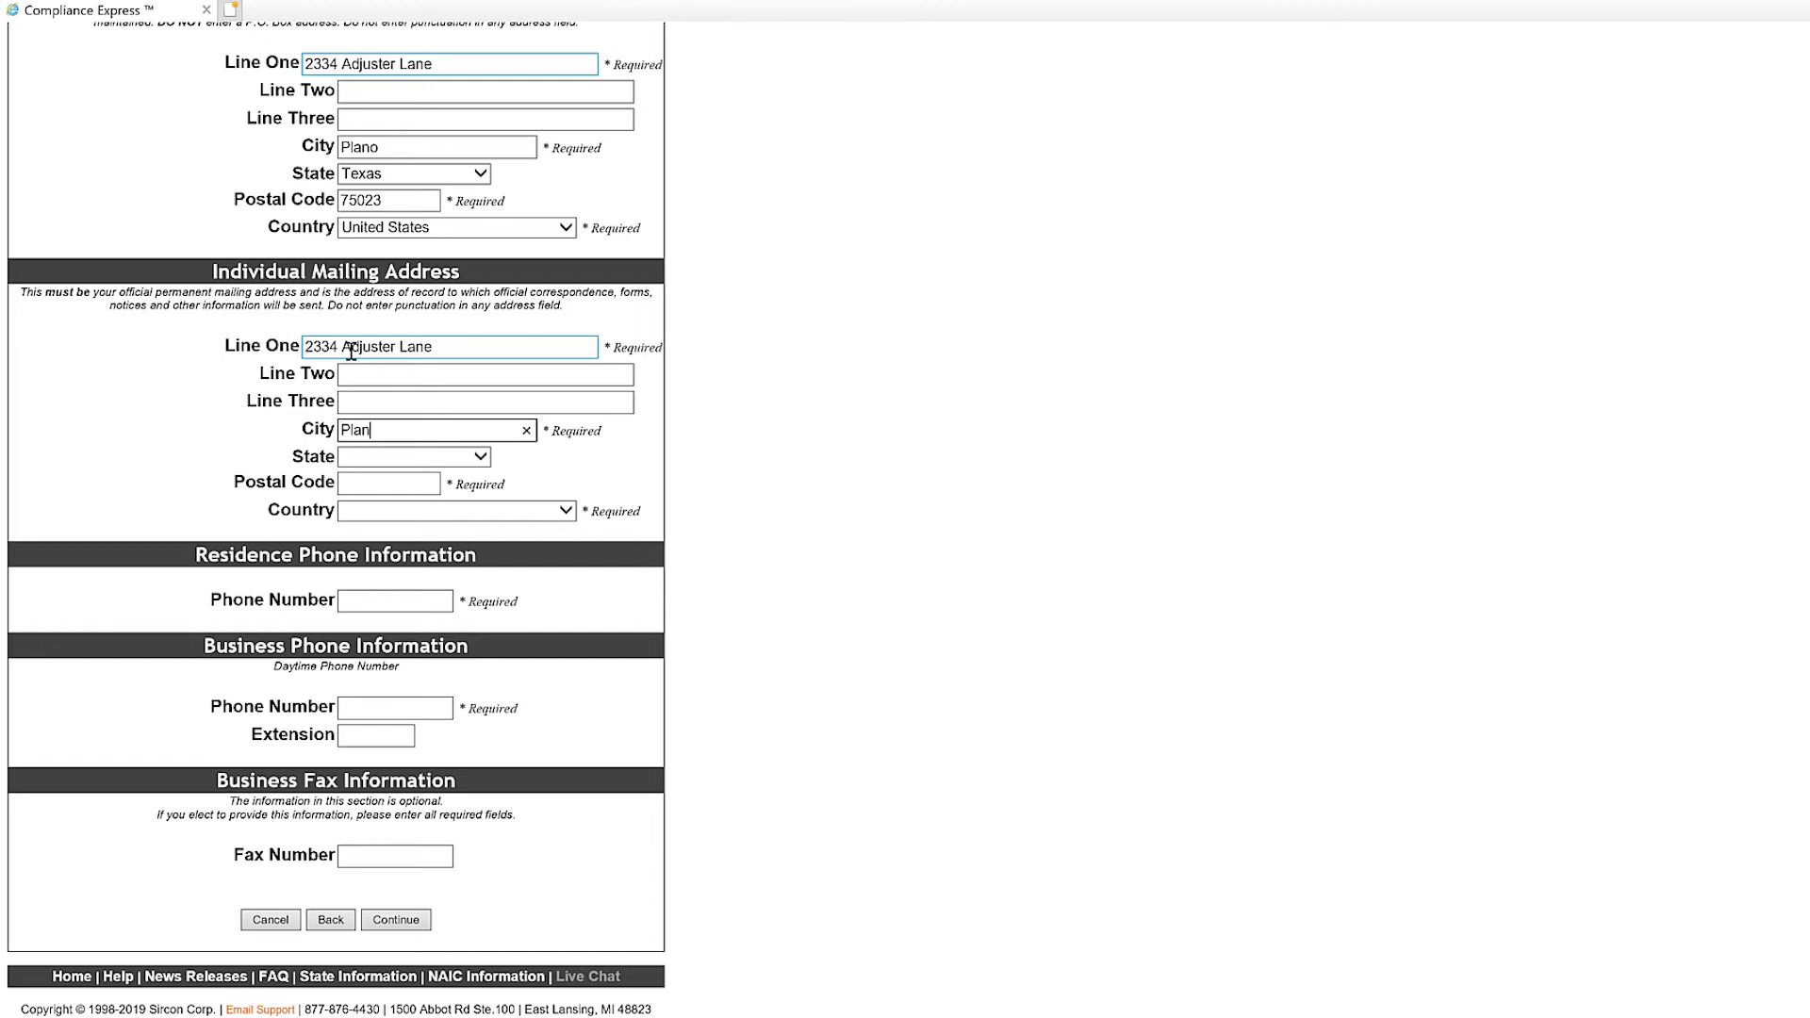
{"action": "key", "text": "Tab"}
{"action": "type", "text": "tex"}
{"action": "type", "text": "75023"}
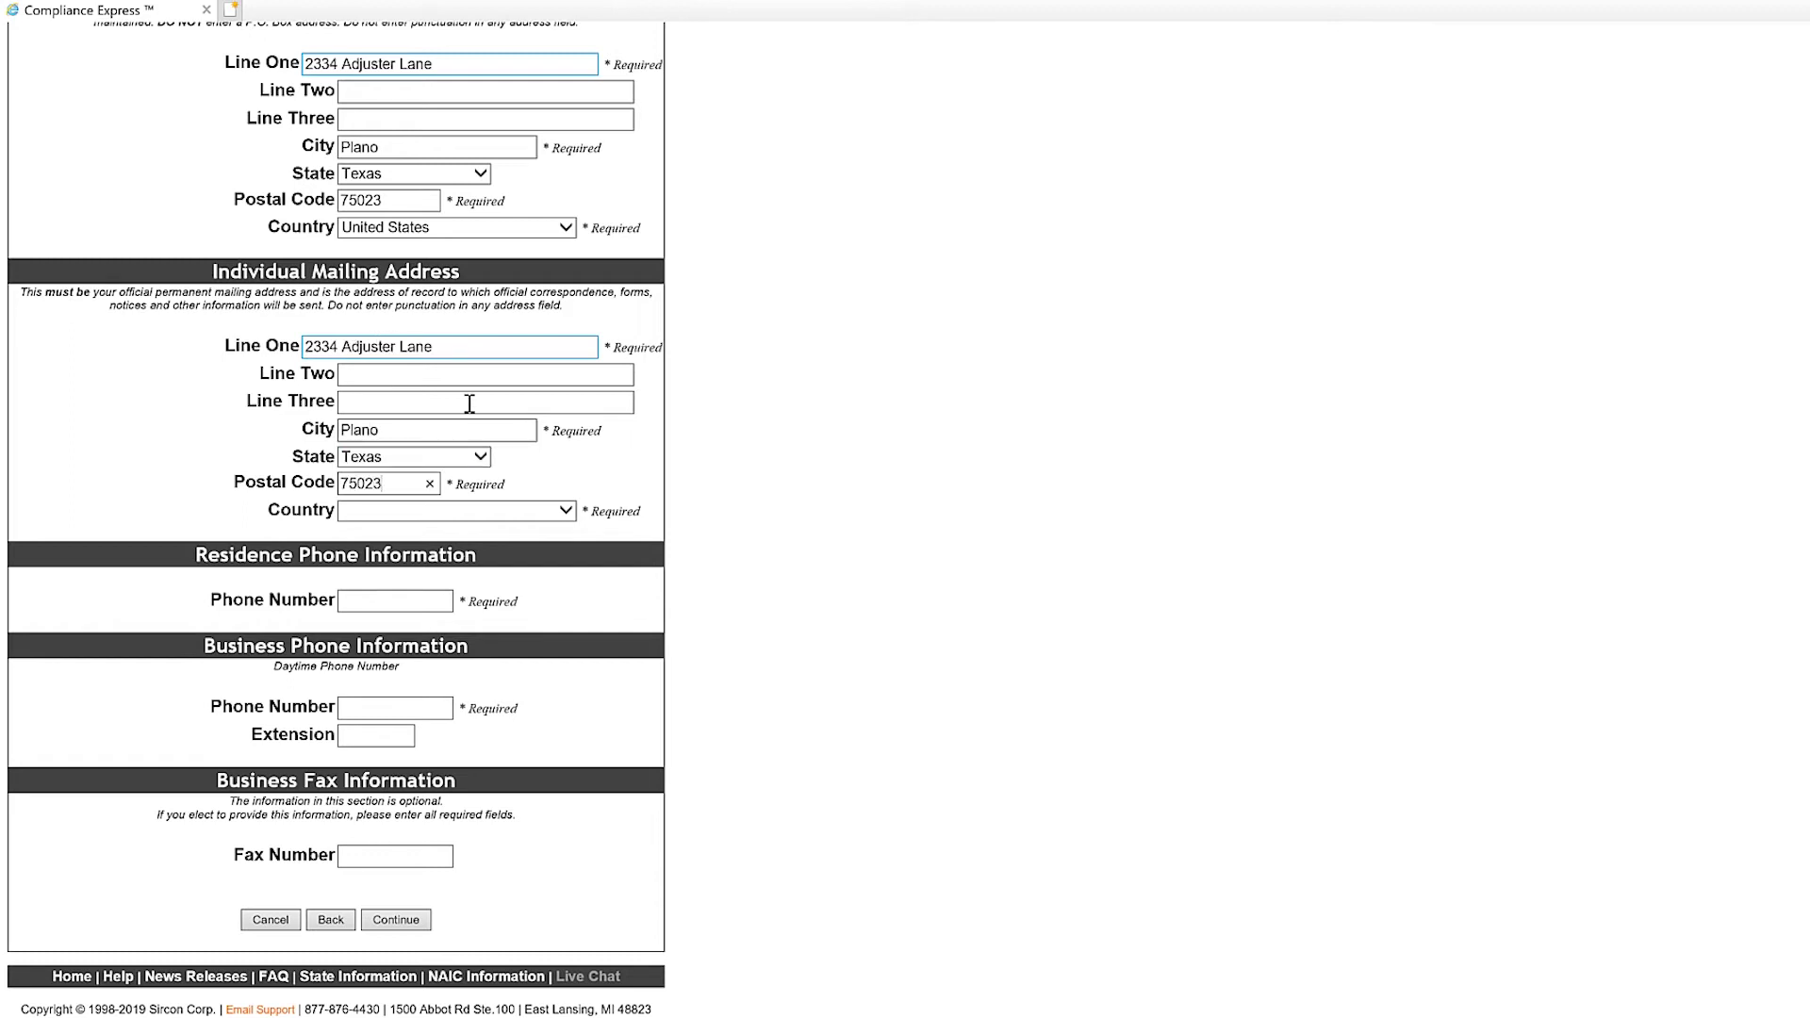
{"action": "left_click", "coordinate": [551, 512]}
{"action": "left_click", "coordinate": [524, 528]}
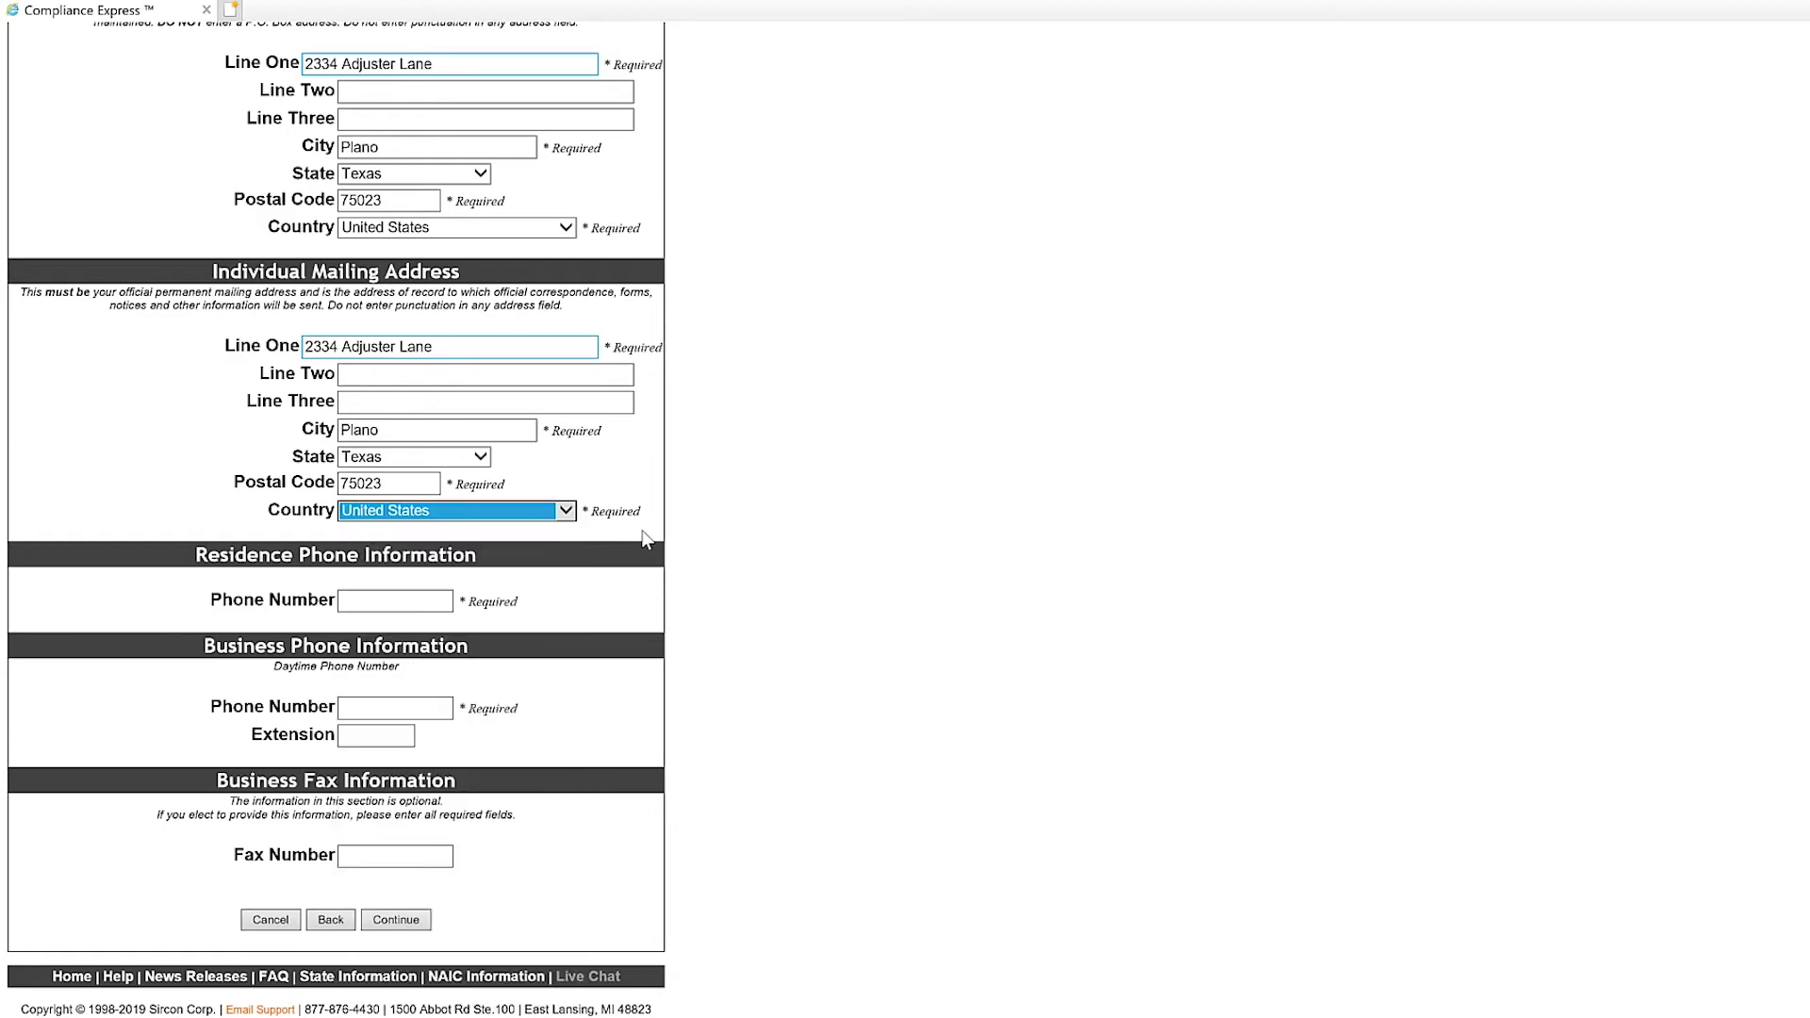
{"action": "left_click", "coordinate": [414, 601]}
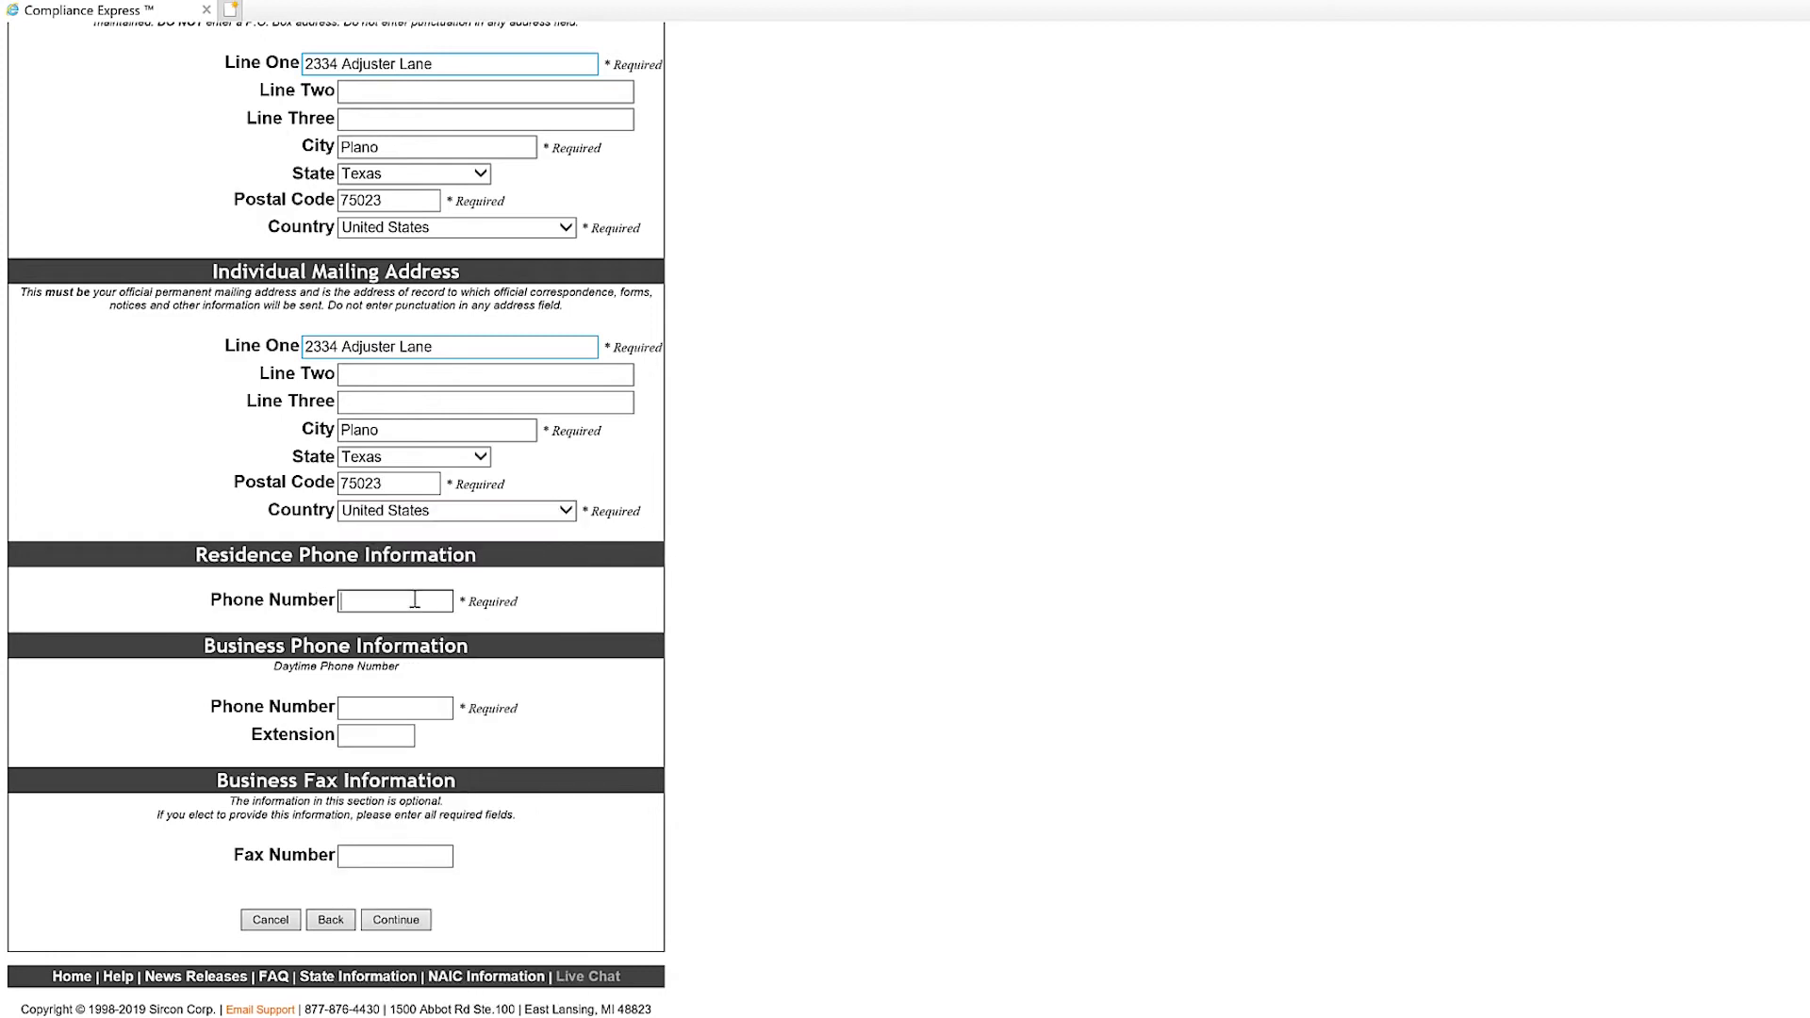
Enter the residence and business phone numbers and submit the contact information page.
{"action": "left_click", "coordinate": [394, 707]}
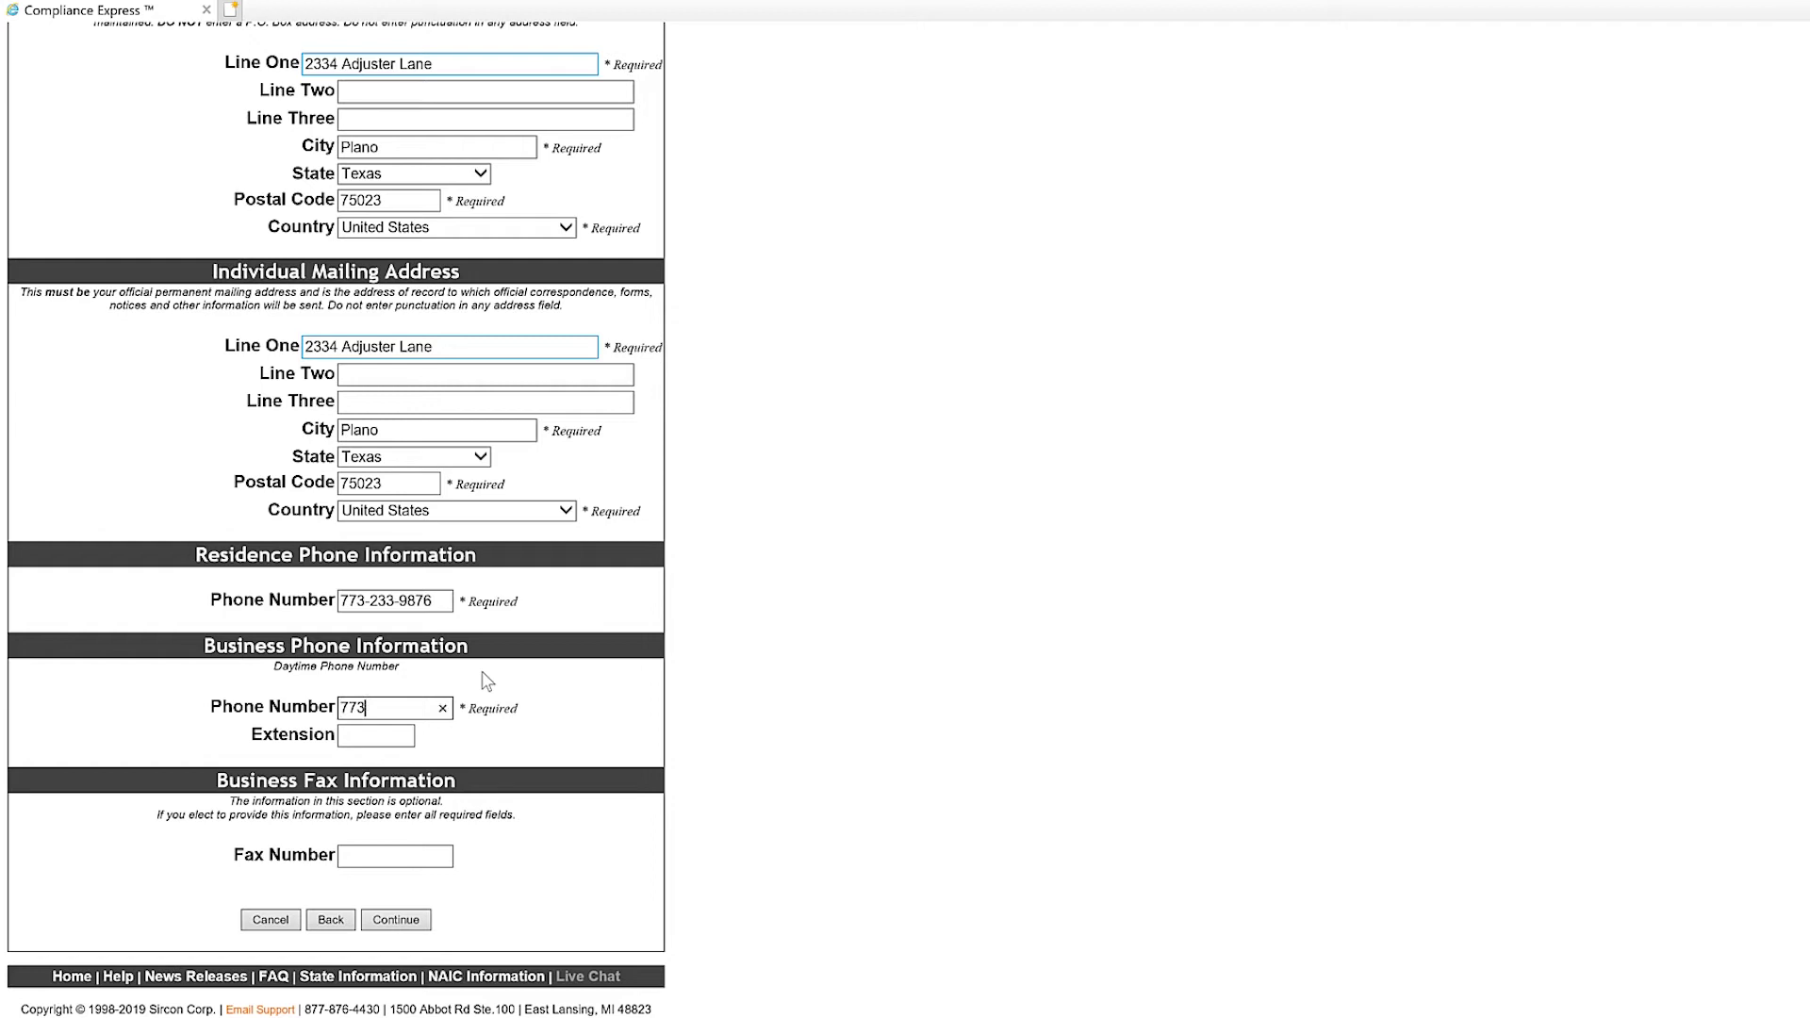
{"action": "left_click", "coordinate": [403, 927]}
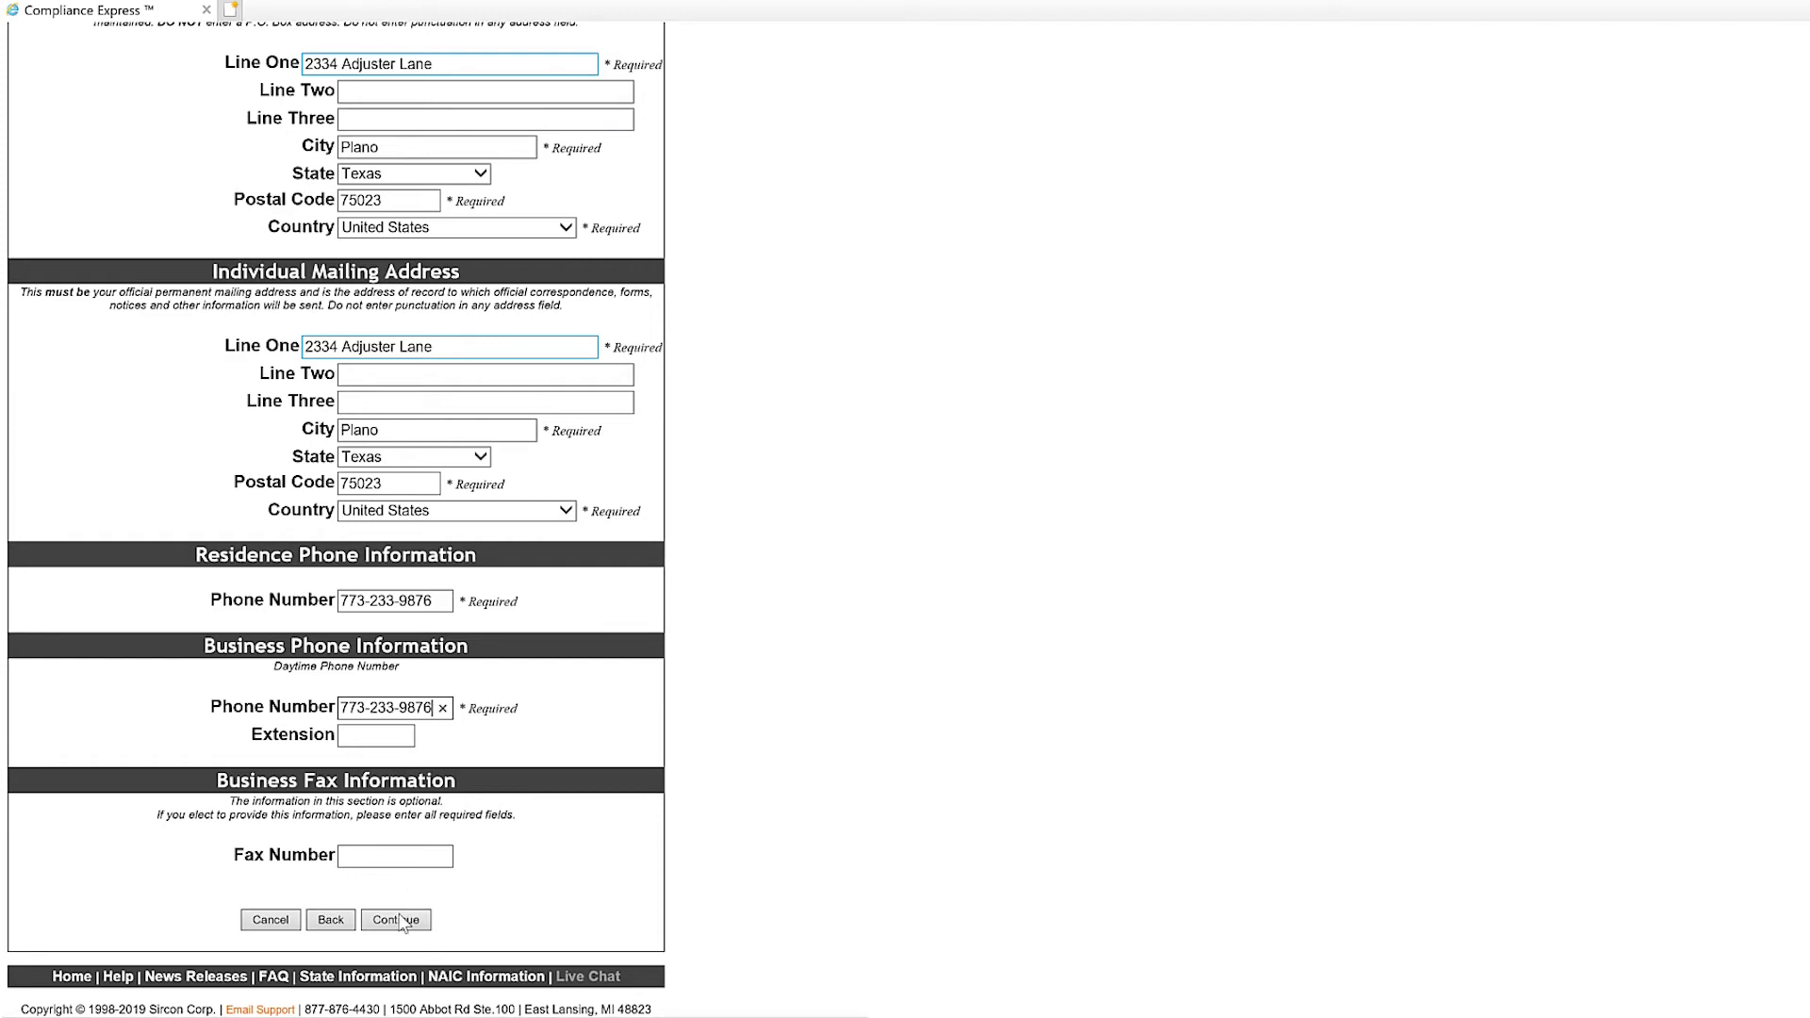
{"action": "left_click", "coordinate": [403, 920]}
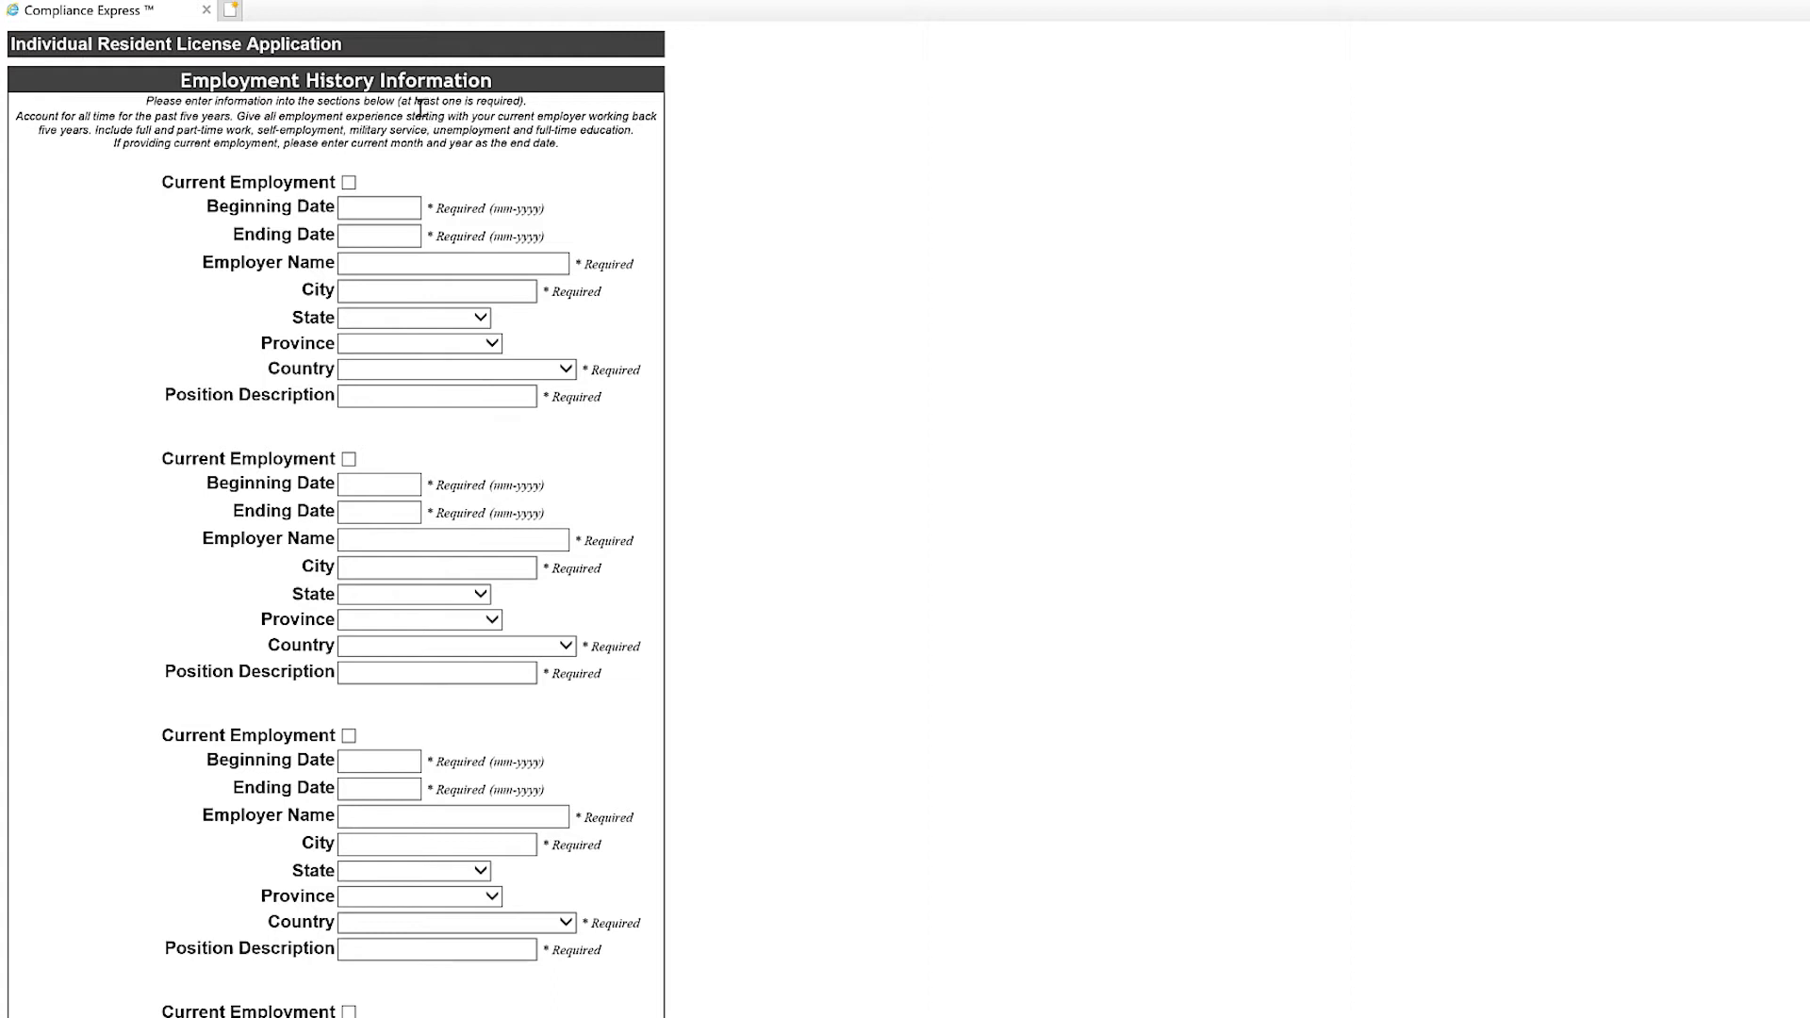
Mark the first job as current employment beginning 10-2019.
{"action": "left_click", "coordinate": [349, 183]}
{"action": "left_click", "coordinate": [349, 183]}
{"action": "left_click", "coordinate": [349, 183]}
{"action": "left_click", "coordinate": [349, 183]}
{"action": "left_click", "coordinate": [349, 183]}
{"action": "left_click", "coordinate": [380, 210]}
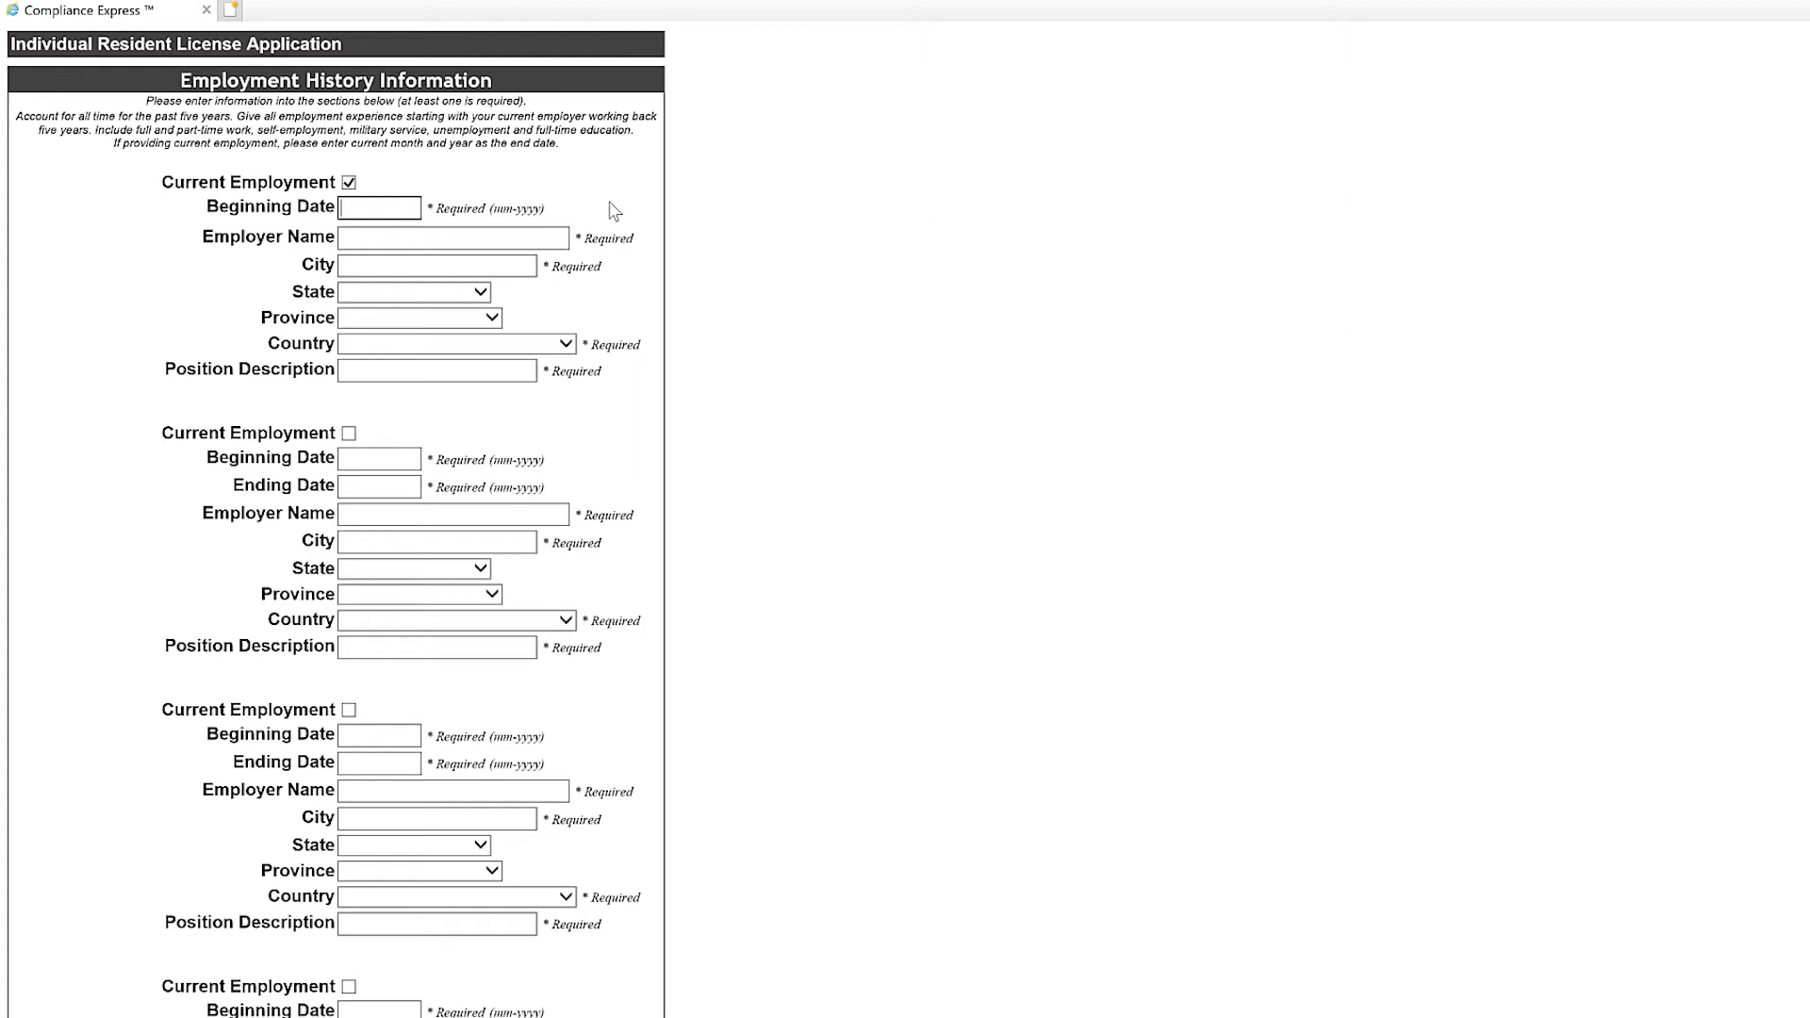
{"action": "type", "text": "10-2019"}
Enter the first job's employer name, city Plano, country United States and position 'Adjuster apprentice'.
{"action": "left_click", "coordinate": [513, 235]}
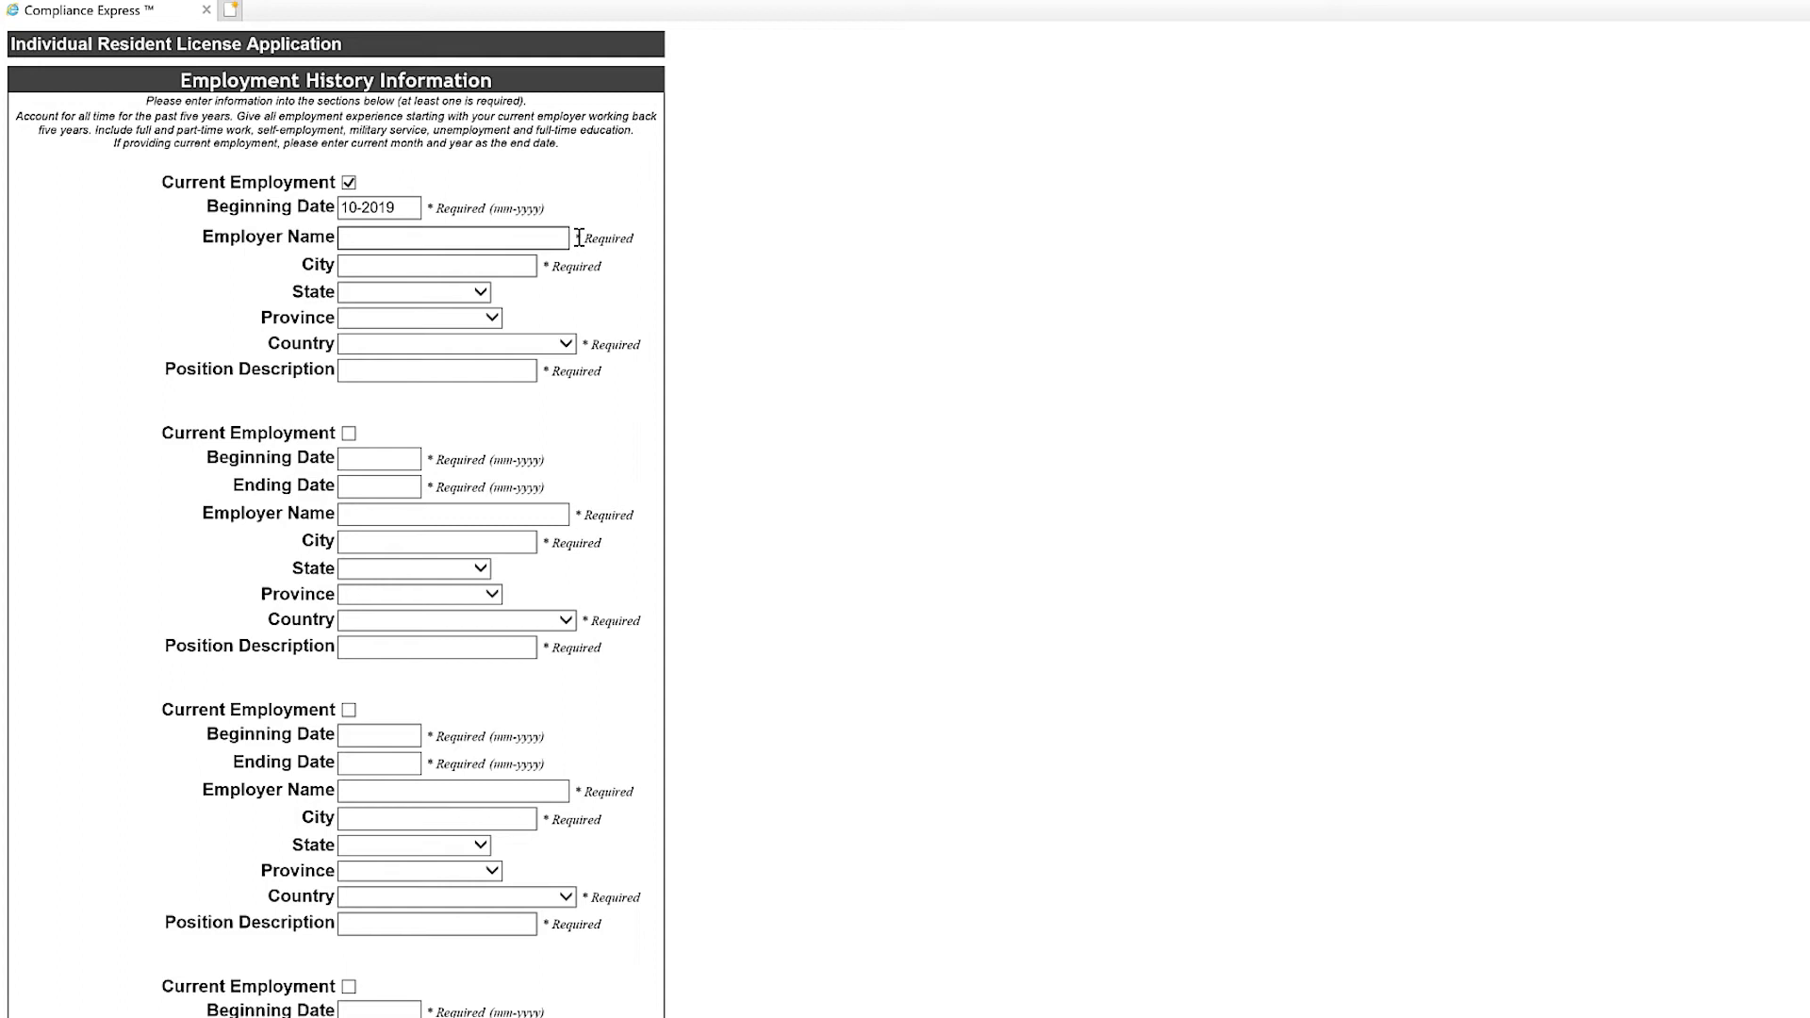
{"action": "type", "text": "Dave's Adjusting"}
{"action": "key", "text": "Tab"}
{"action": "type", "text": "Plano"}
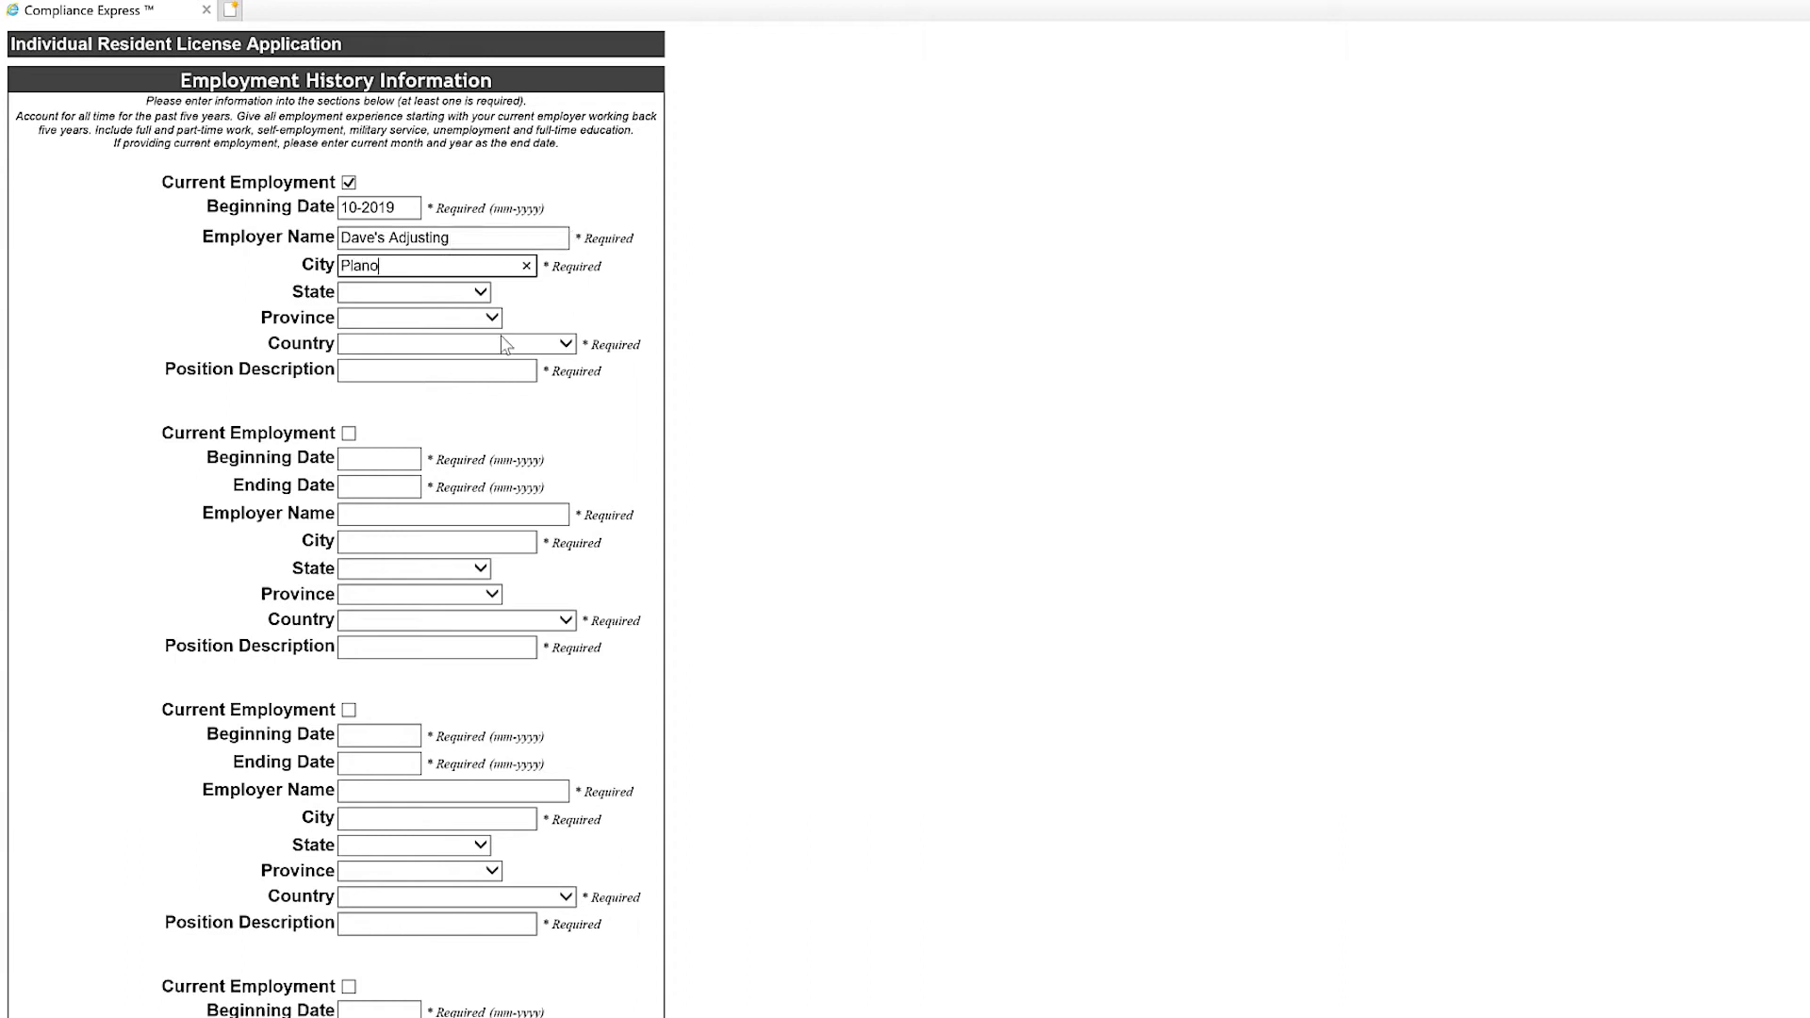
{"action": "left_click", "coordinate": [441, 344]}
{"action": "left_click", "coordinate": [425, 362]}
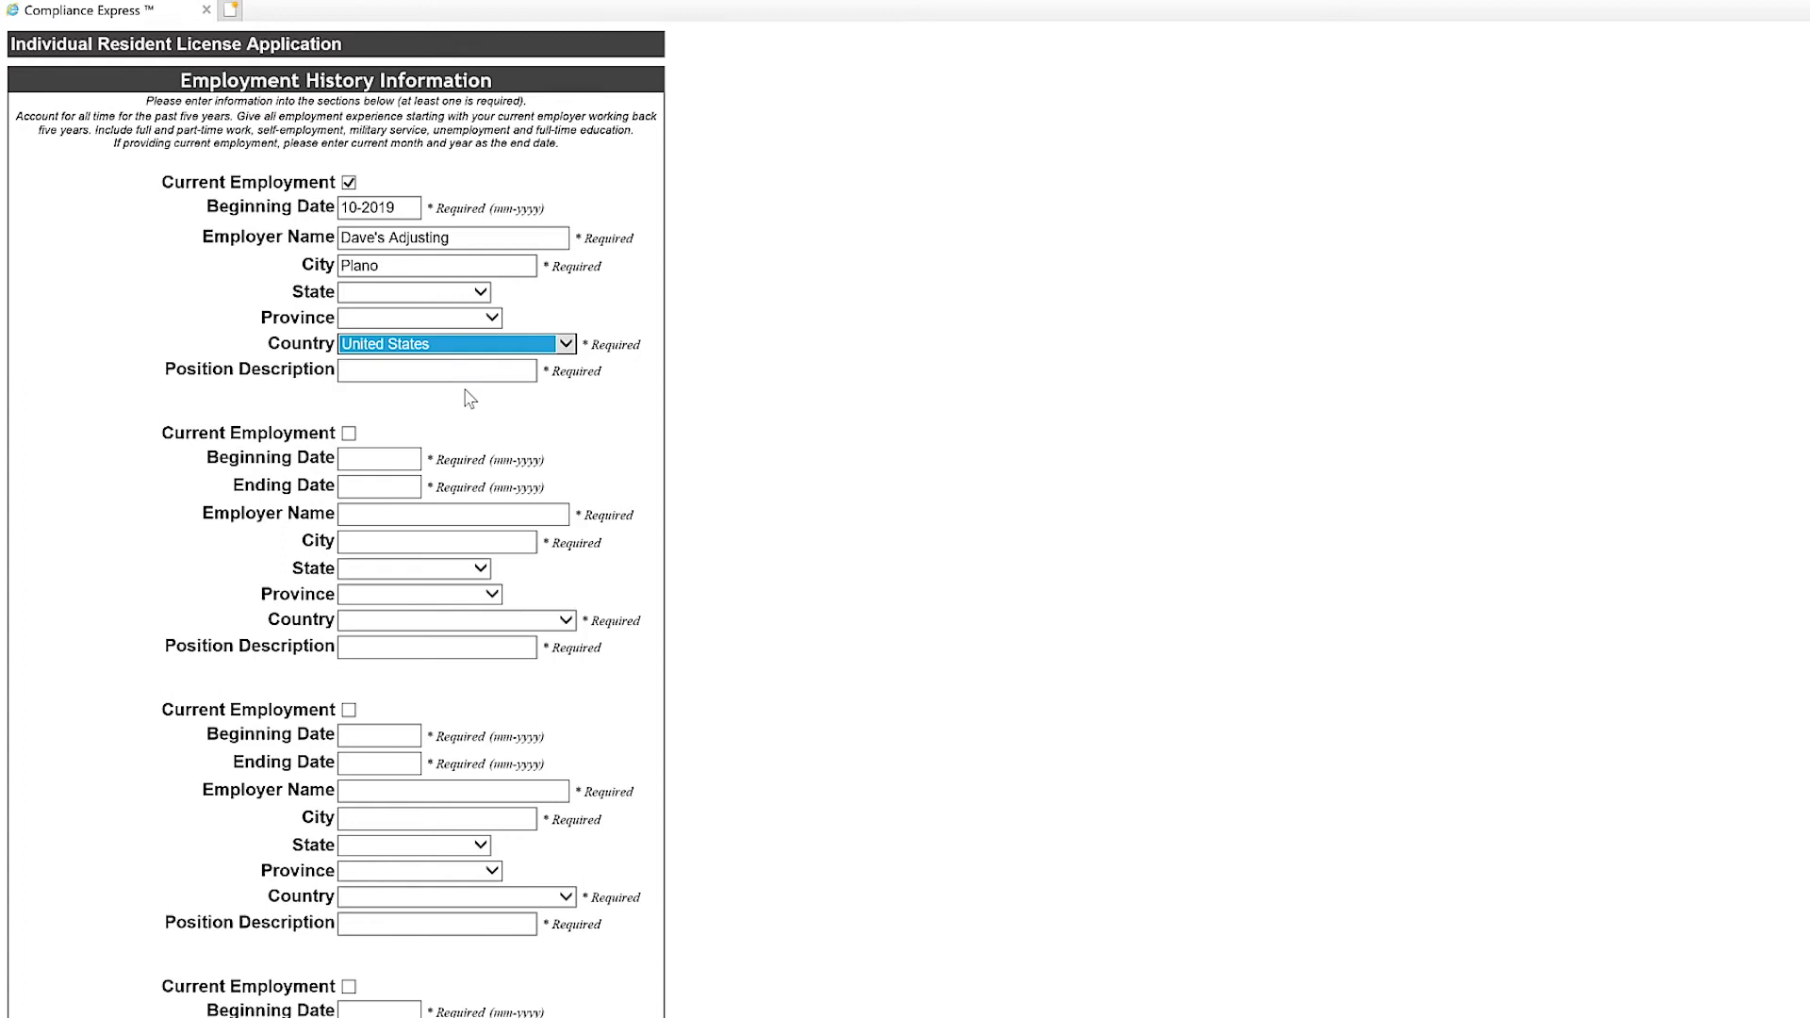
{"action": "left_click", "coordinate": [462, 370]}
{"action": "type", "text": "Adjuster "}
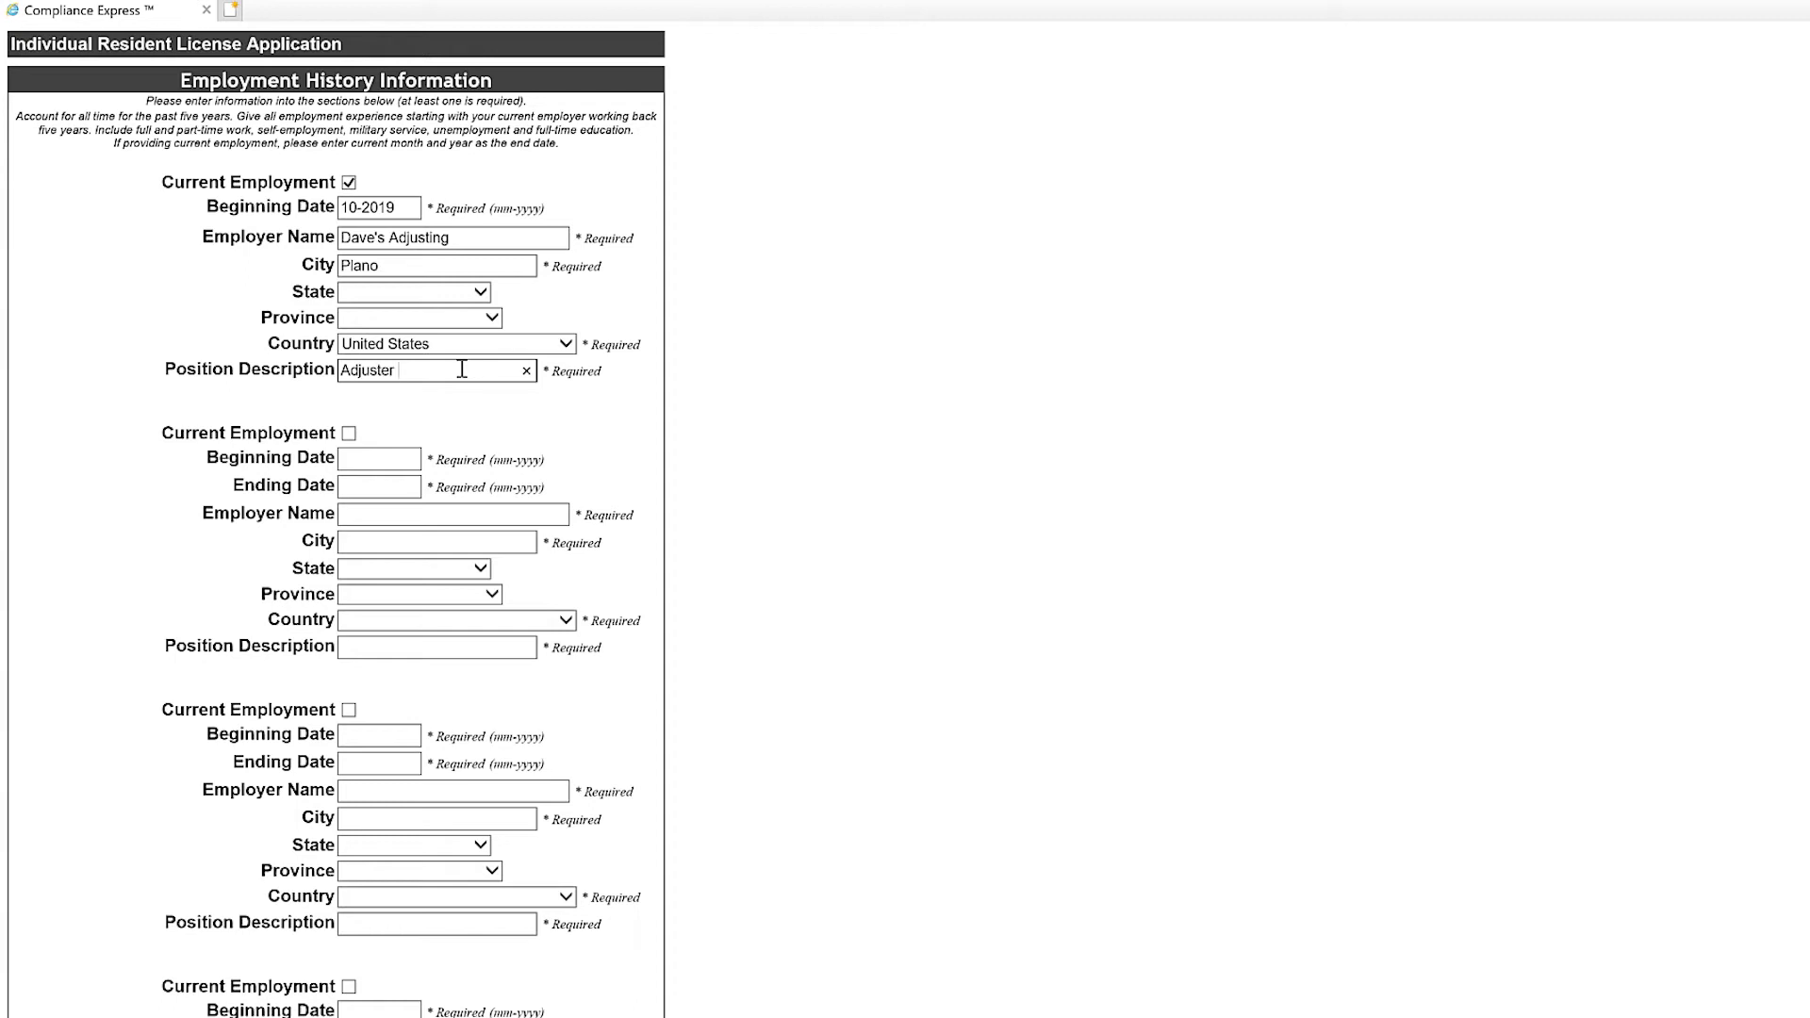
{"action": "type", "text": "apprentice"}
Add a second job from 01-2008 to 09-2019: the employer, Plano, position Welder, United States.
{"action": "left_click", "coordinate": [360, 458]}
{"action": "type", "text": "01-2008"}
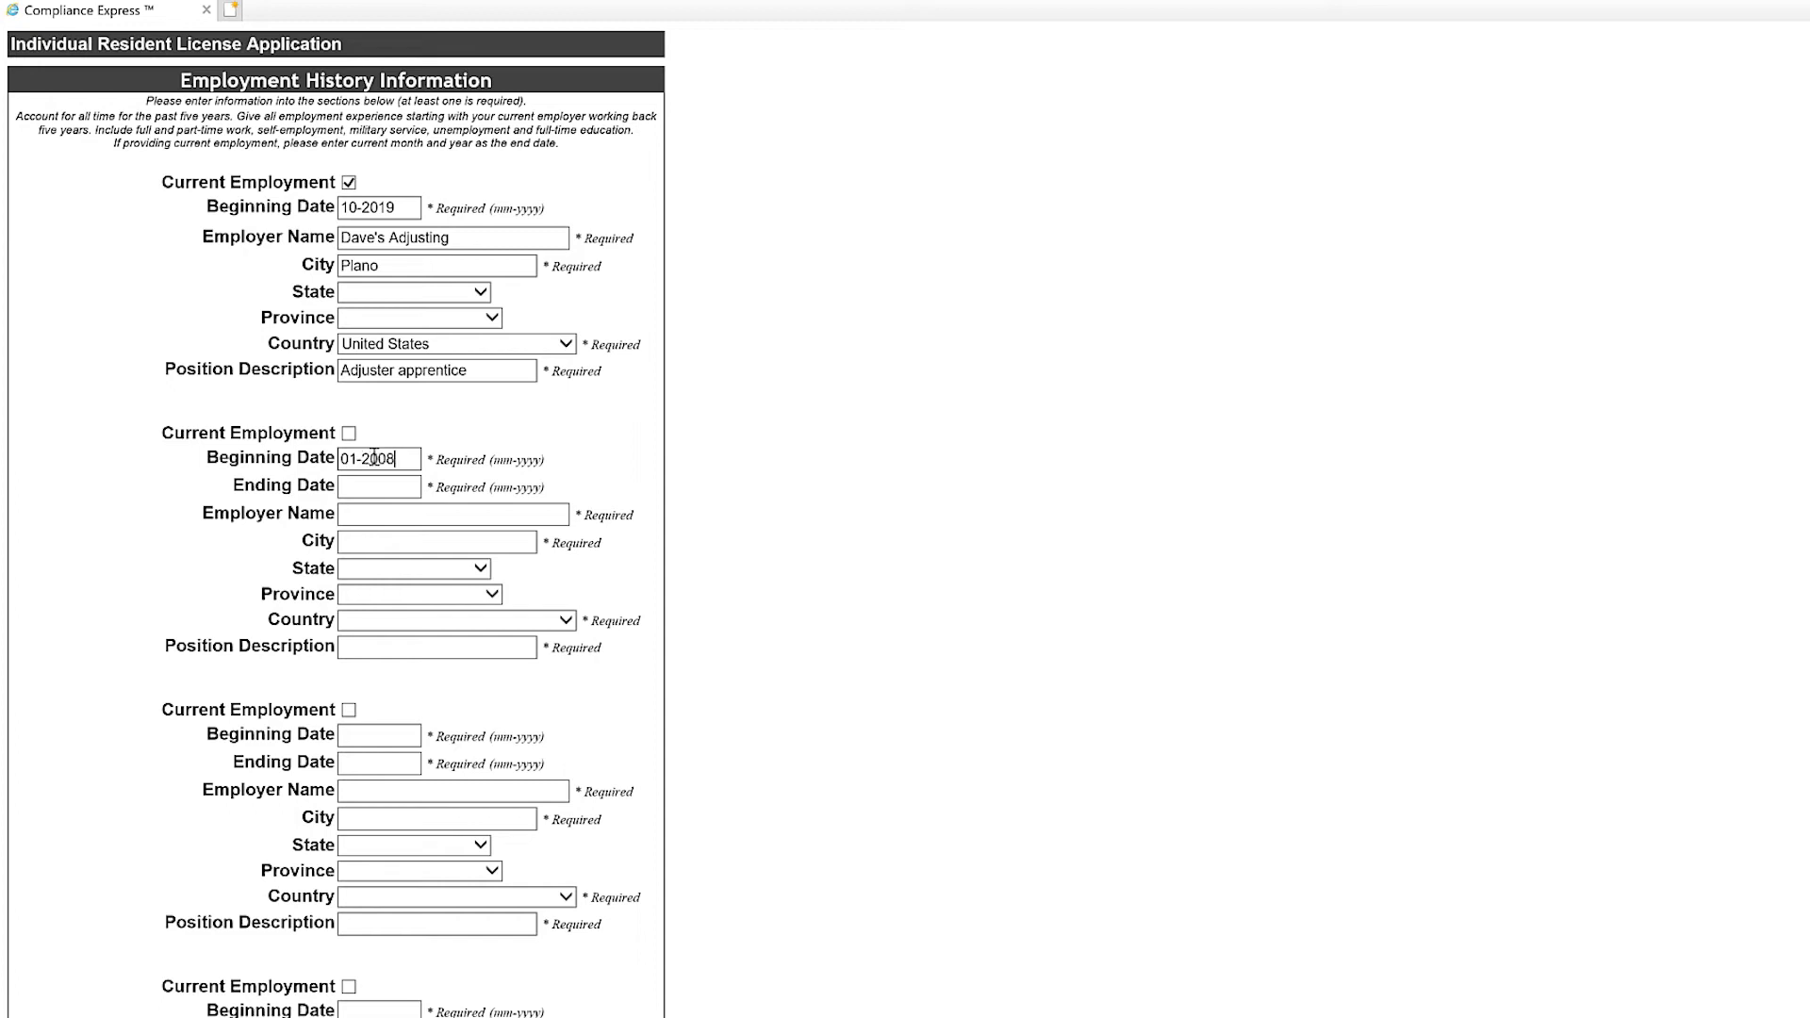
{"action": "left_click", "coordinate": [412, 486]}
{"action": "type", "text": "09-2019"}
{"action": "left_click", "coordinate": [473, 512]}
{"action": "type", "text": "J"}
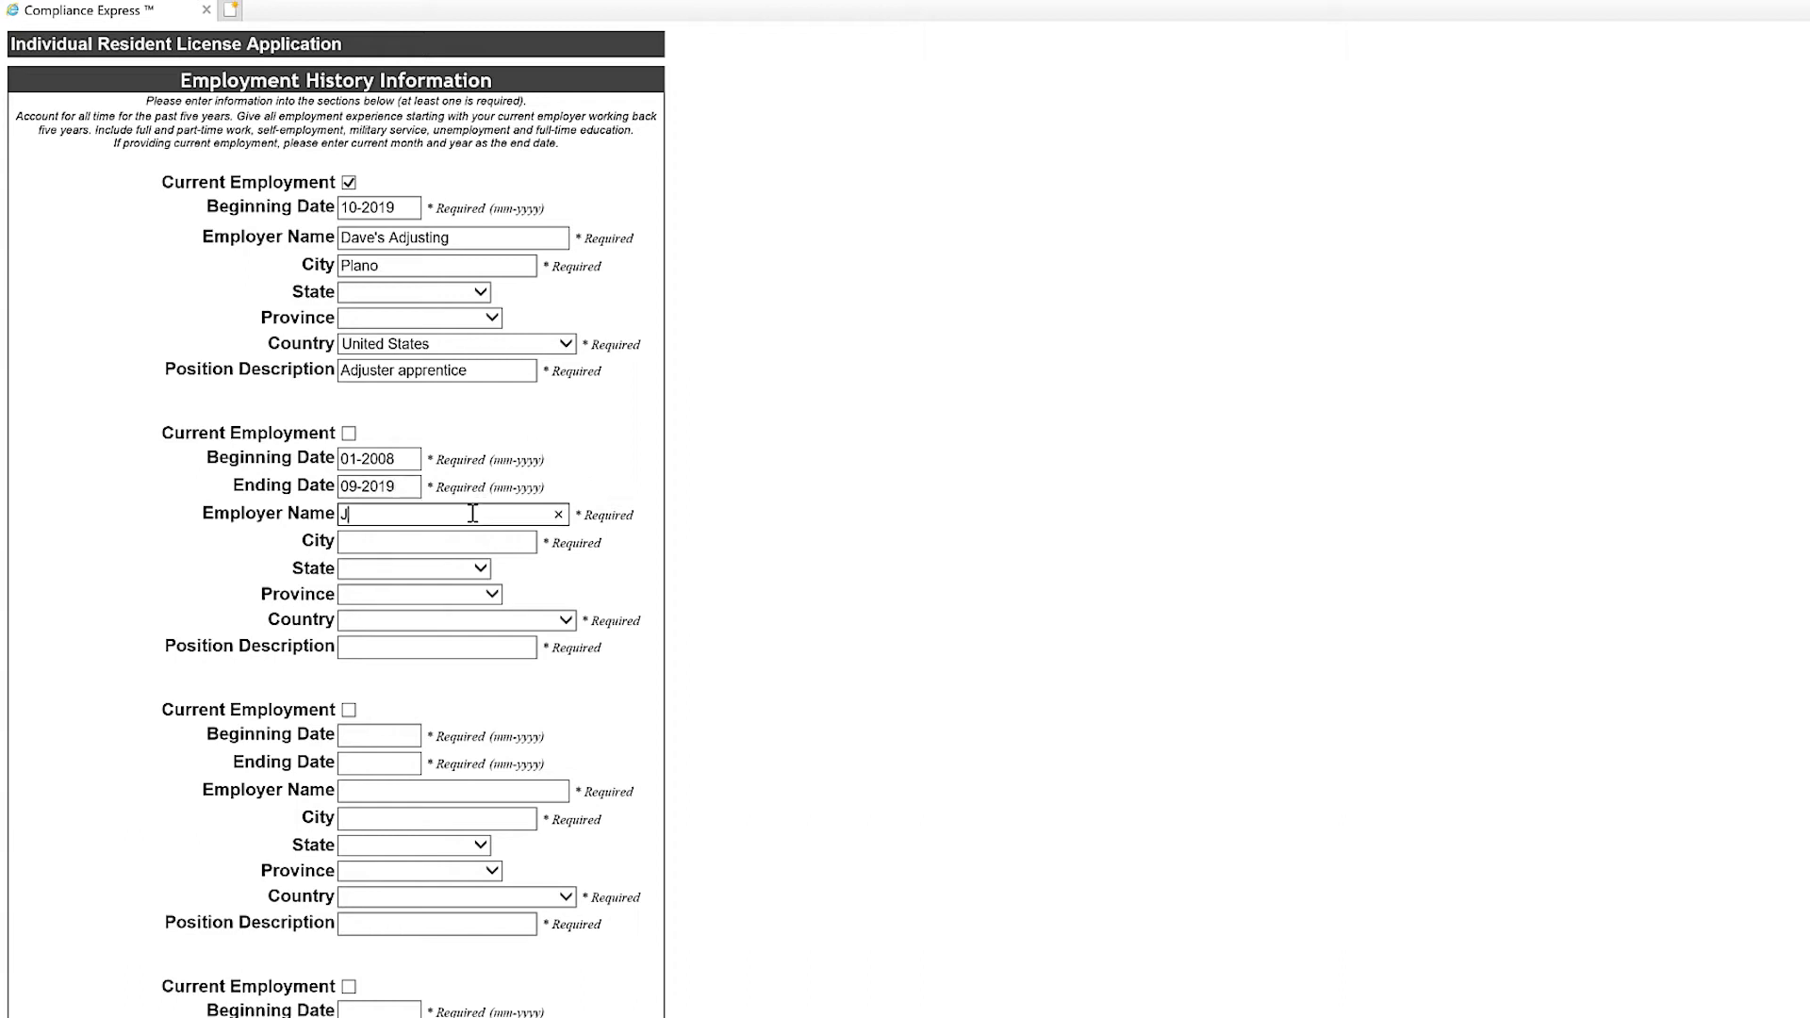
{"action": "type", "text": "ohn's Welding"}
{"action": "key", "text": "Tab"}
{"action": "type", "text": "Plano"}
{"action": "key", "text": "Tab"}
{"action": "key", "text": "Tab"}
{"action": "key", "text": "Tab"}
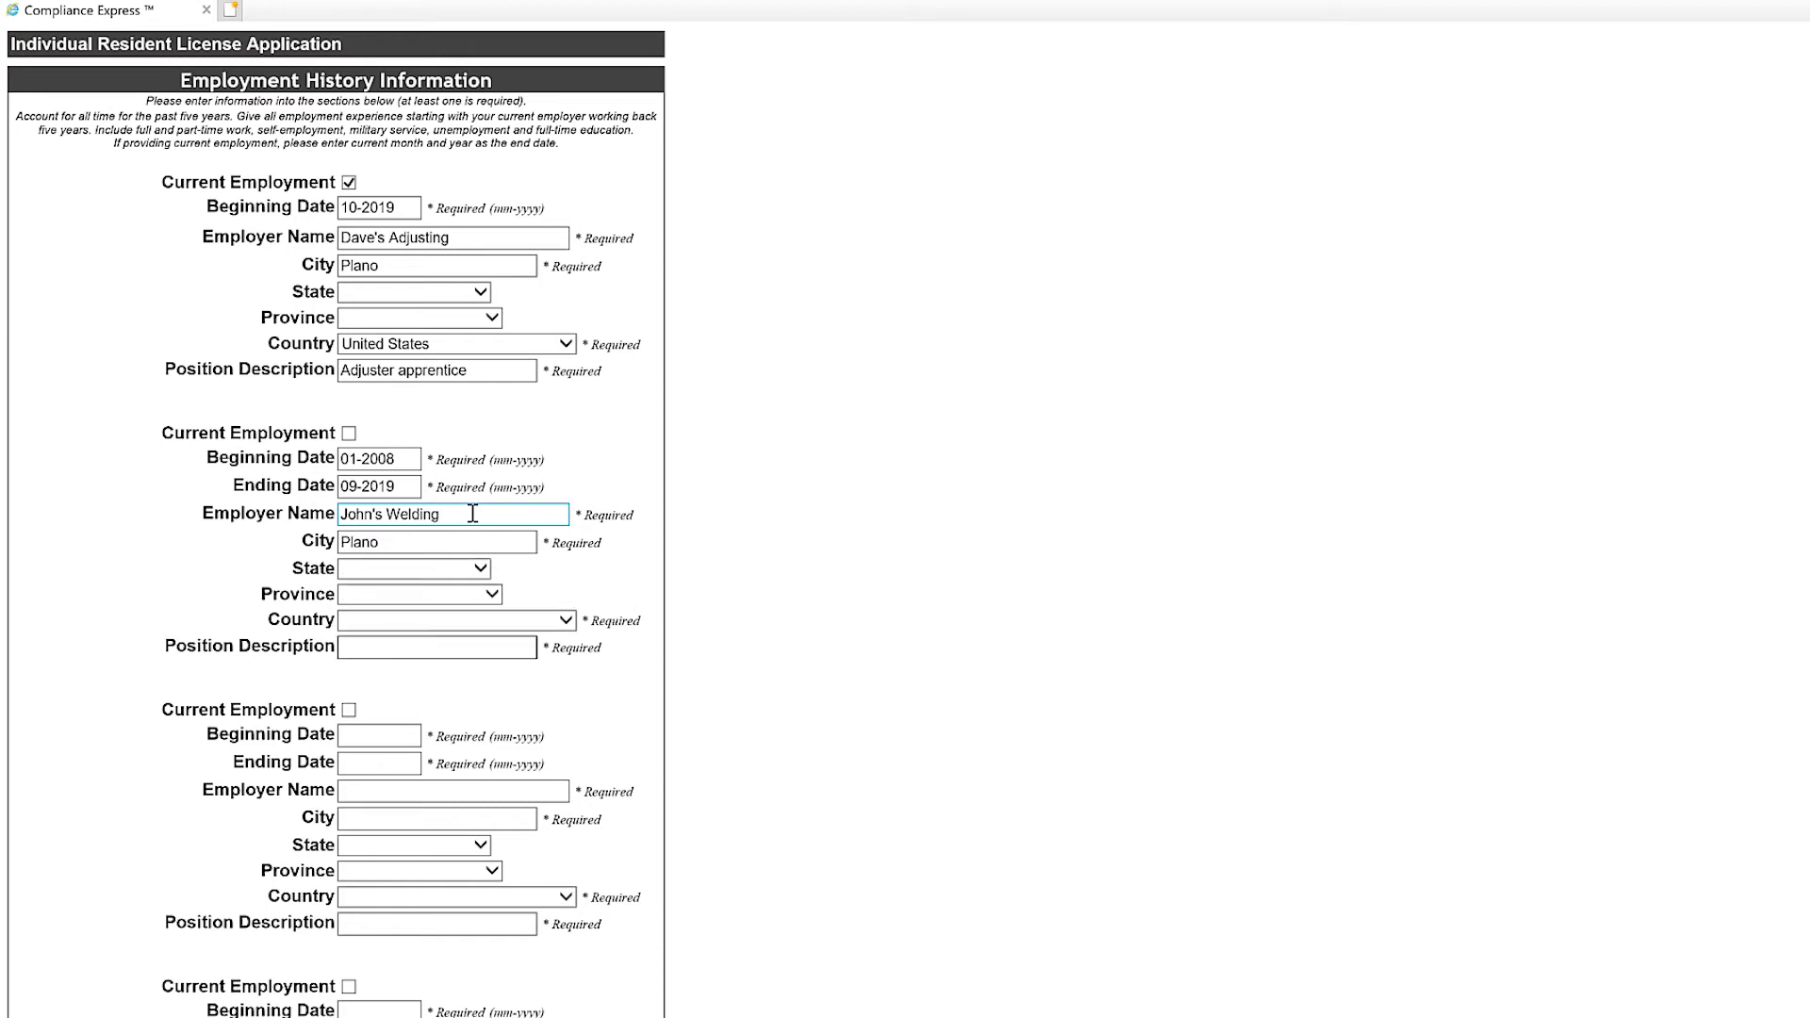
{"action": "type", "text": "Welder"}
{"action": "left_click", "coordinate": [564, 621]}
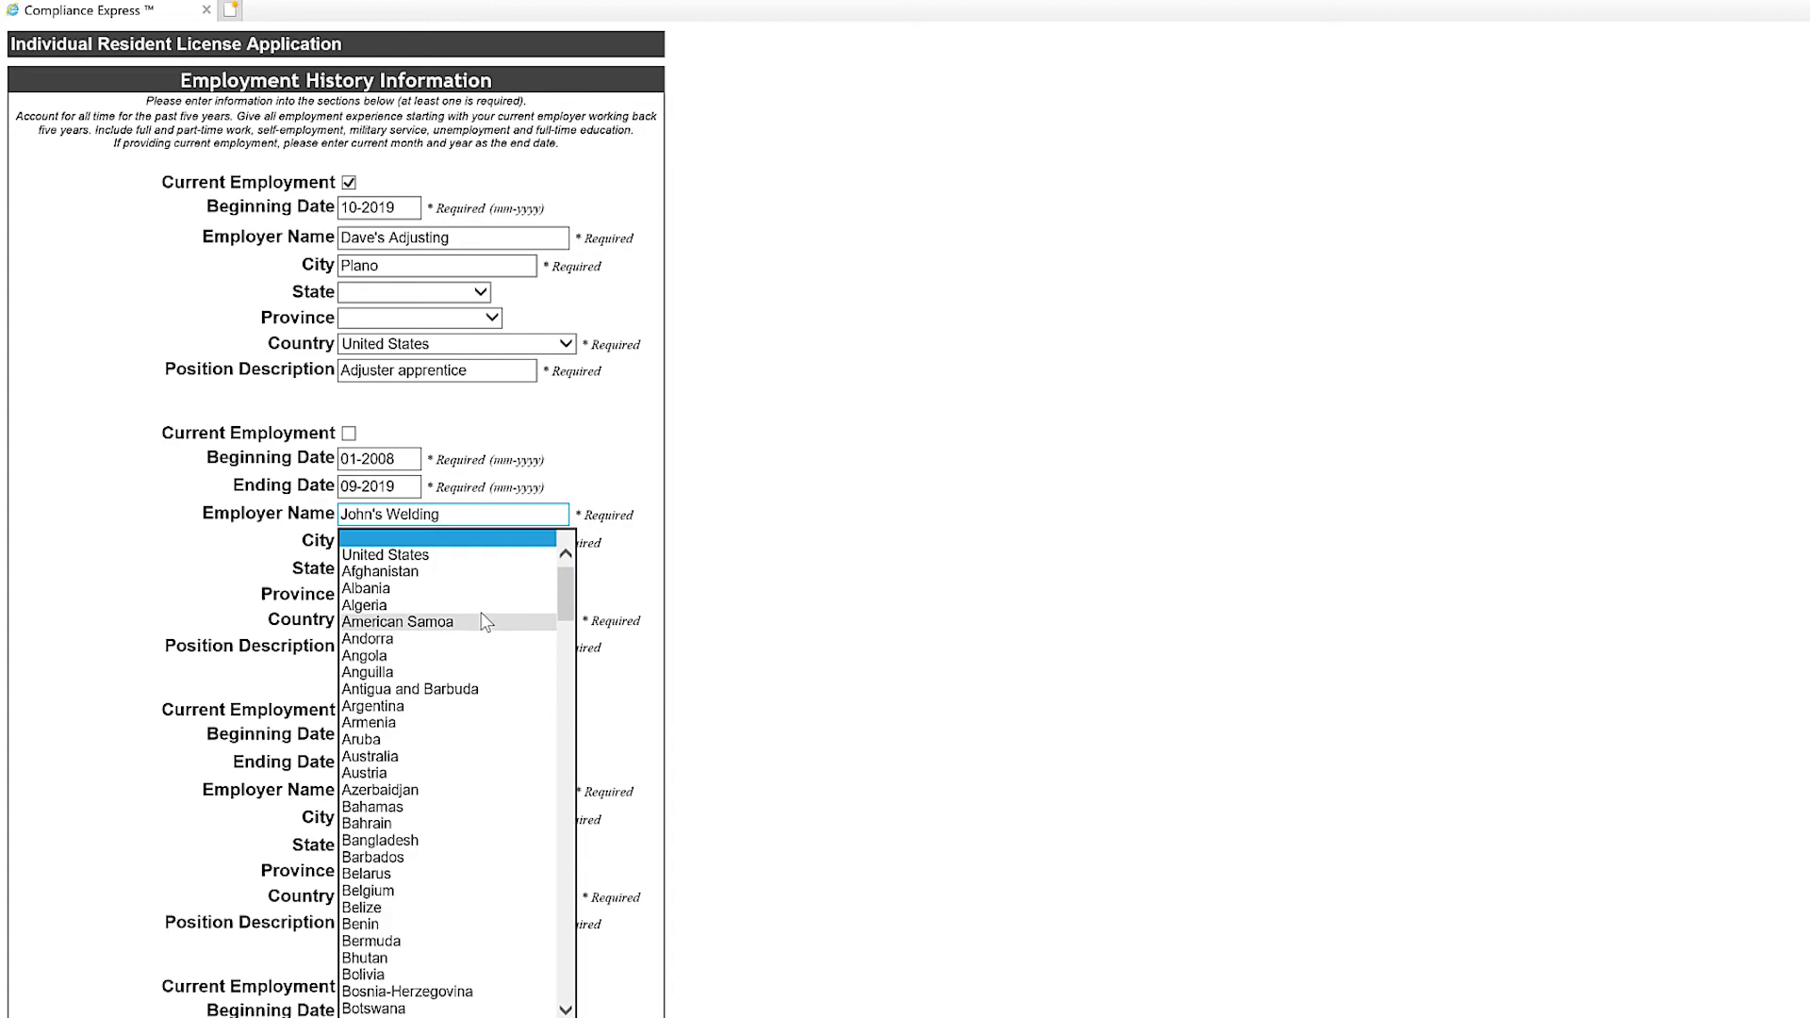
{"action": "left_click", "coordinate": [480, 558]}
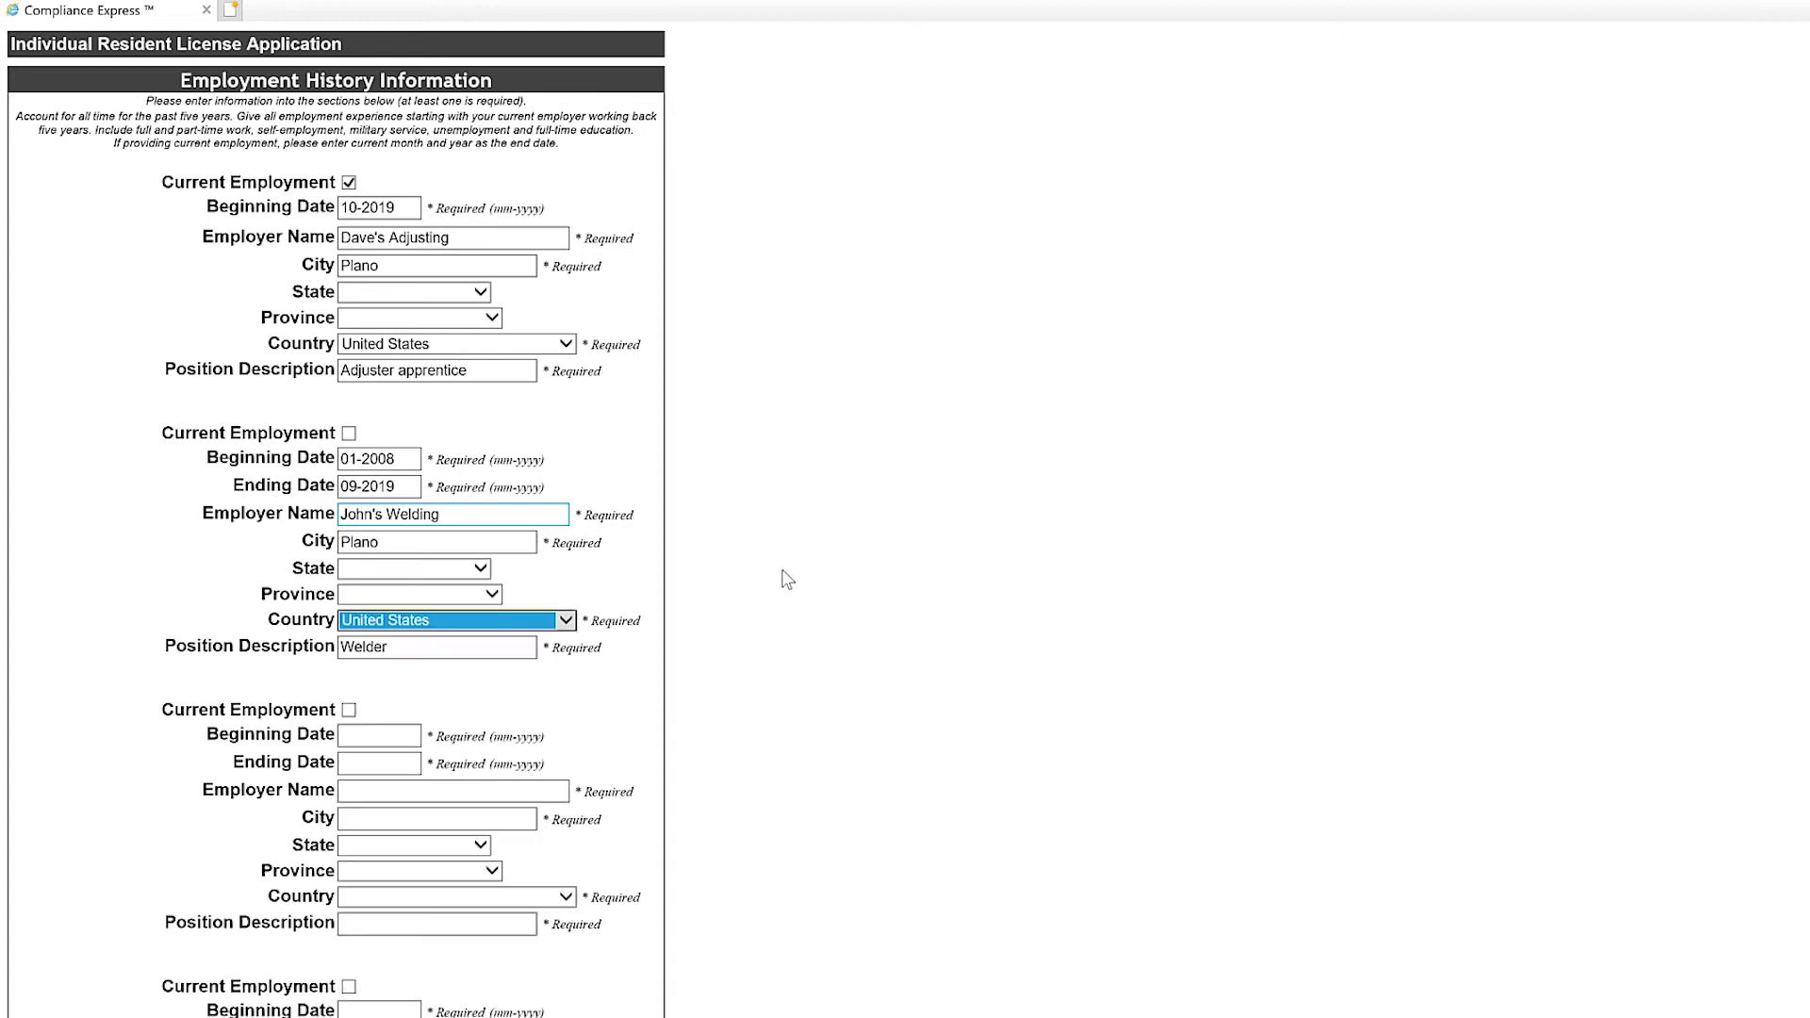
{"action": "scroll", "coordinate": [759, 512], "scroll_direction": "down", "scroll_amount": 3}
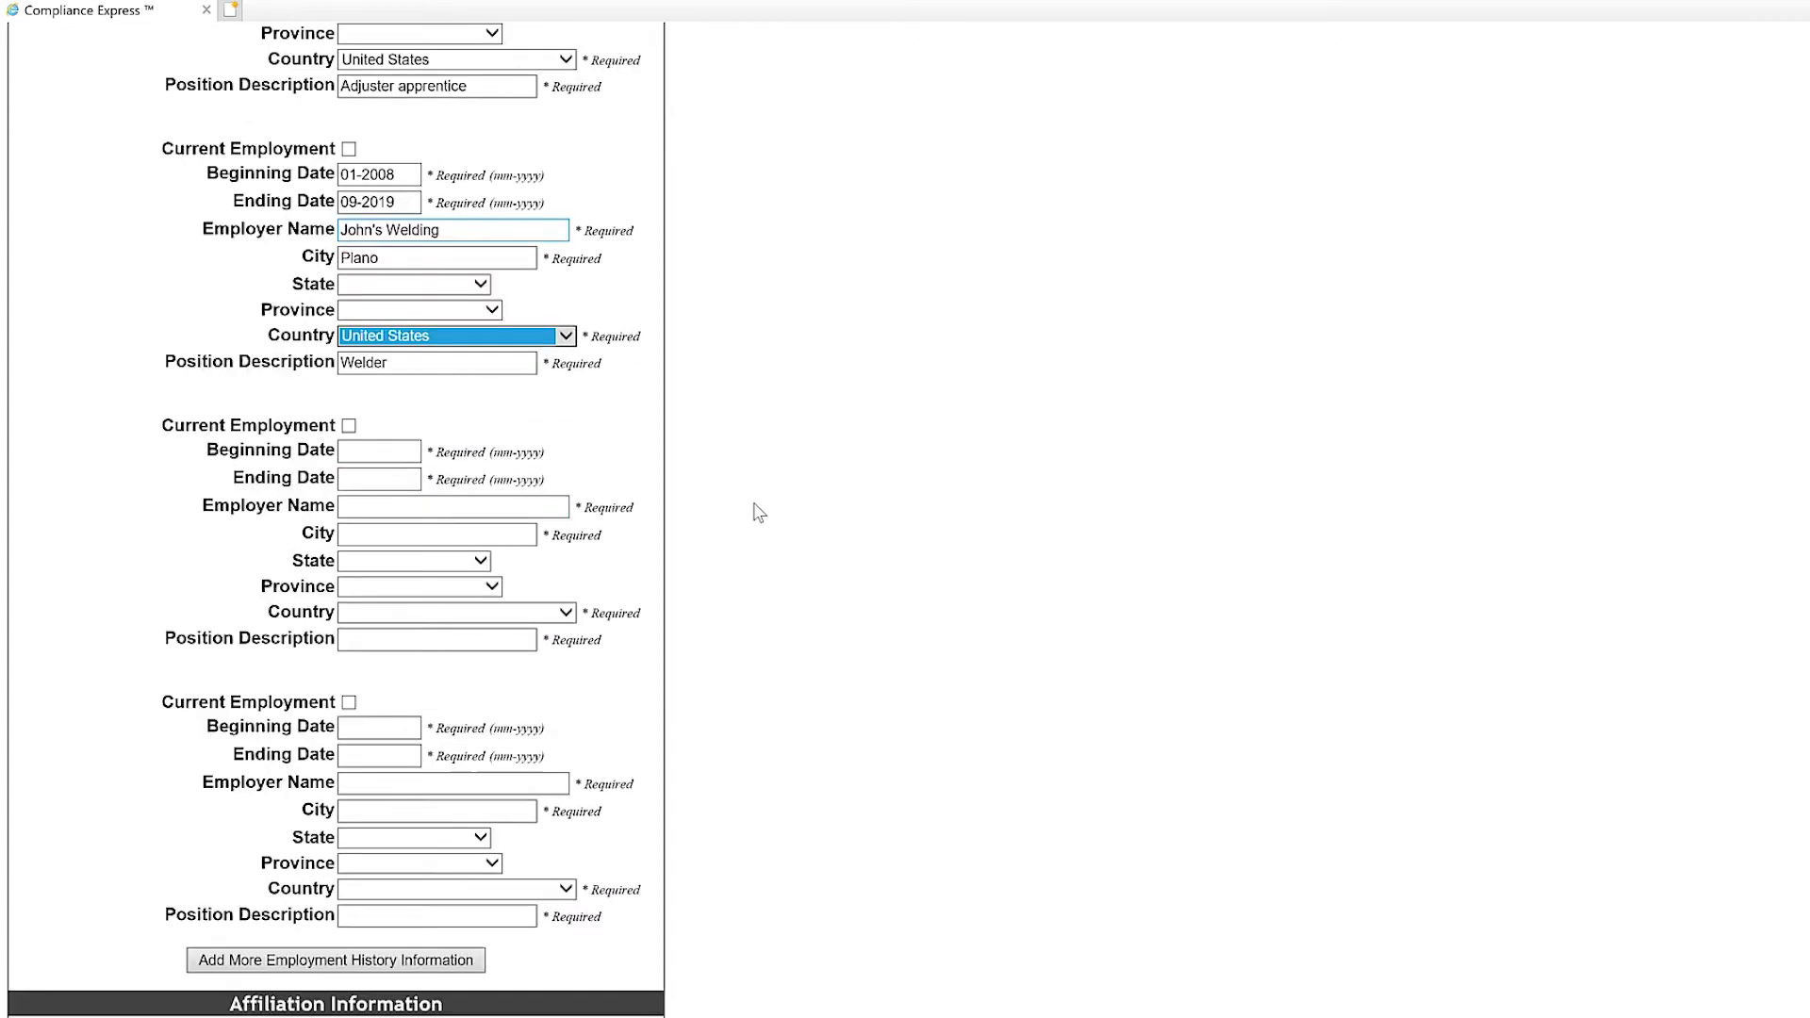
{"action": "scroll", "coordinate": [759, 512], "scroll_direction": "up", "scroll_amount": 3}
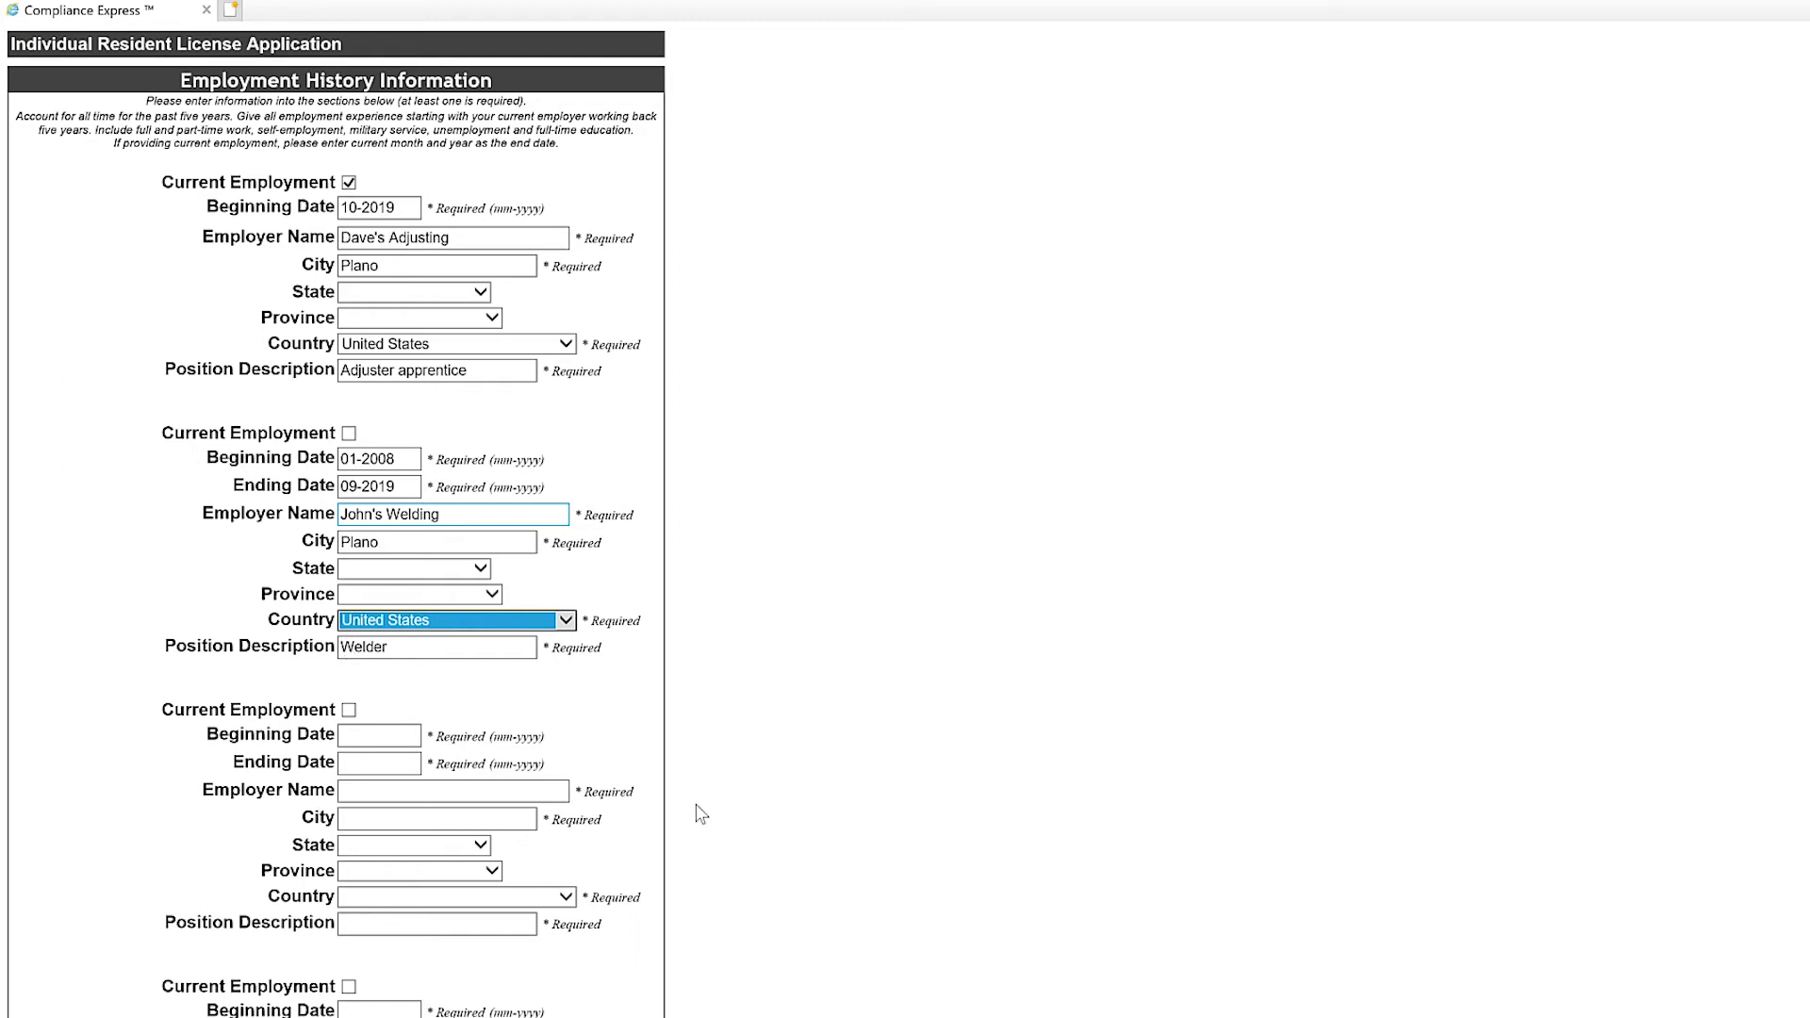
{"action": "scroll", "coordinate": [698, 811], "scroll_direction": "down", "scroll_amount": 6}
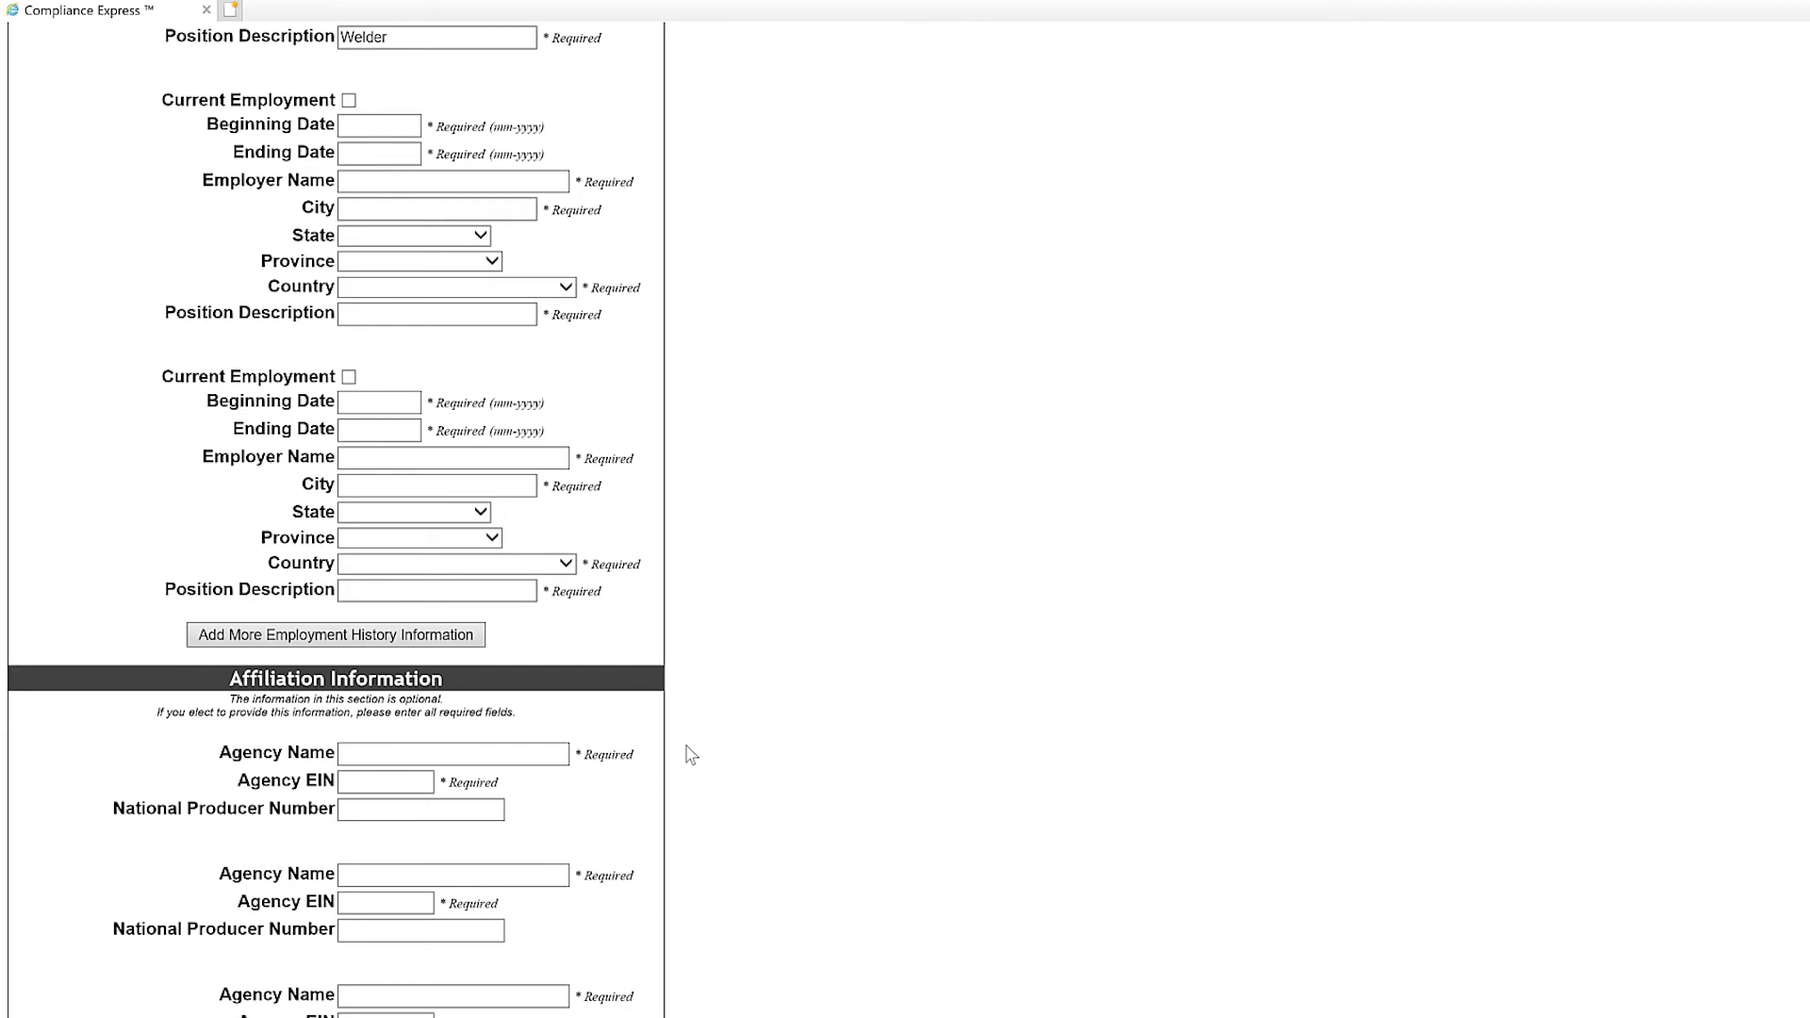
{"action": "scroll", "coordinate": [686, 752], "scroll_direction": "down", "scroll_amount": 2}
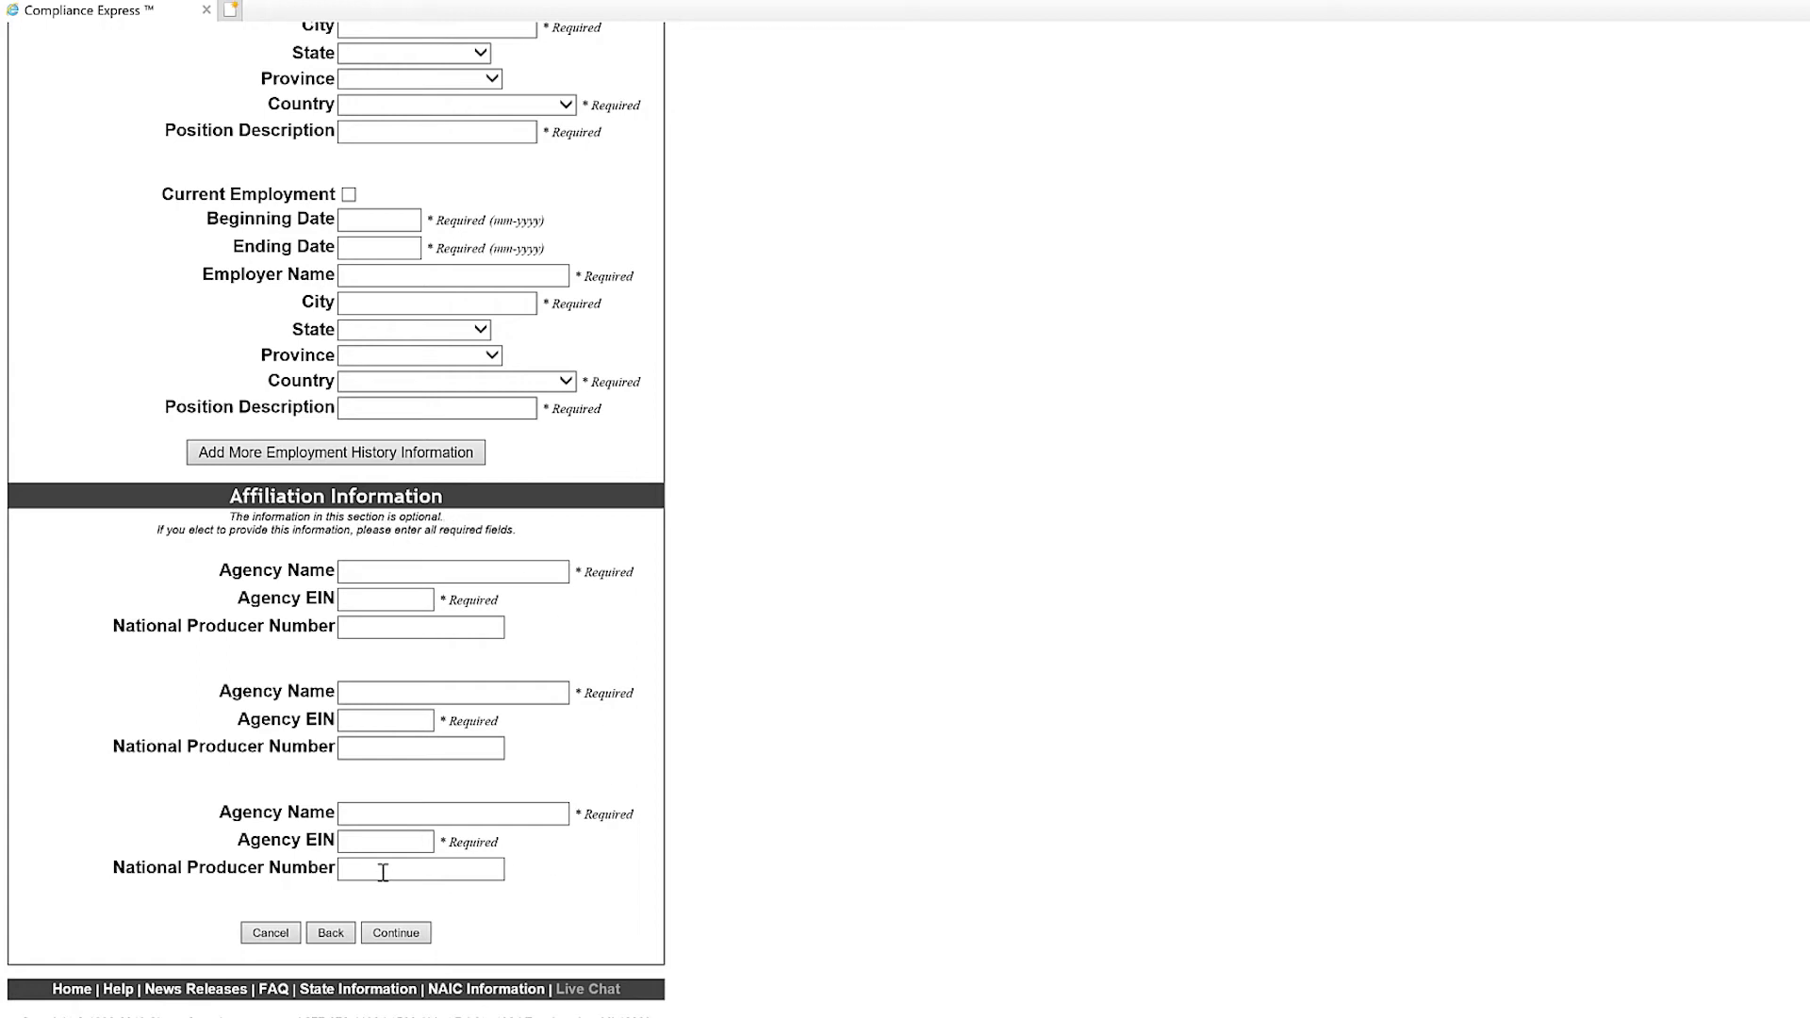
{"action": "left_click", "coordinate": [387, 933]}
{"action": "left_click", "coordinate": [397, 933]}
Submit the employment history, then set the first job's state to Texas after the error.
{"action": "left_click", "coordinate": [394, 935]}
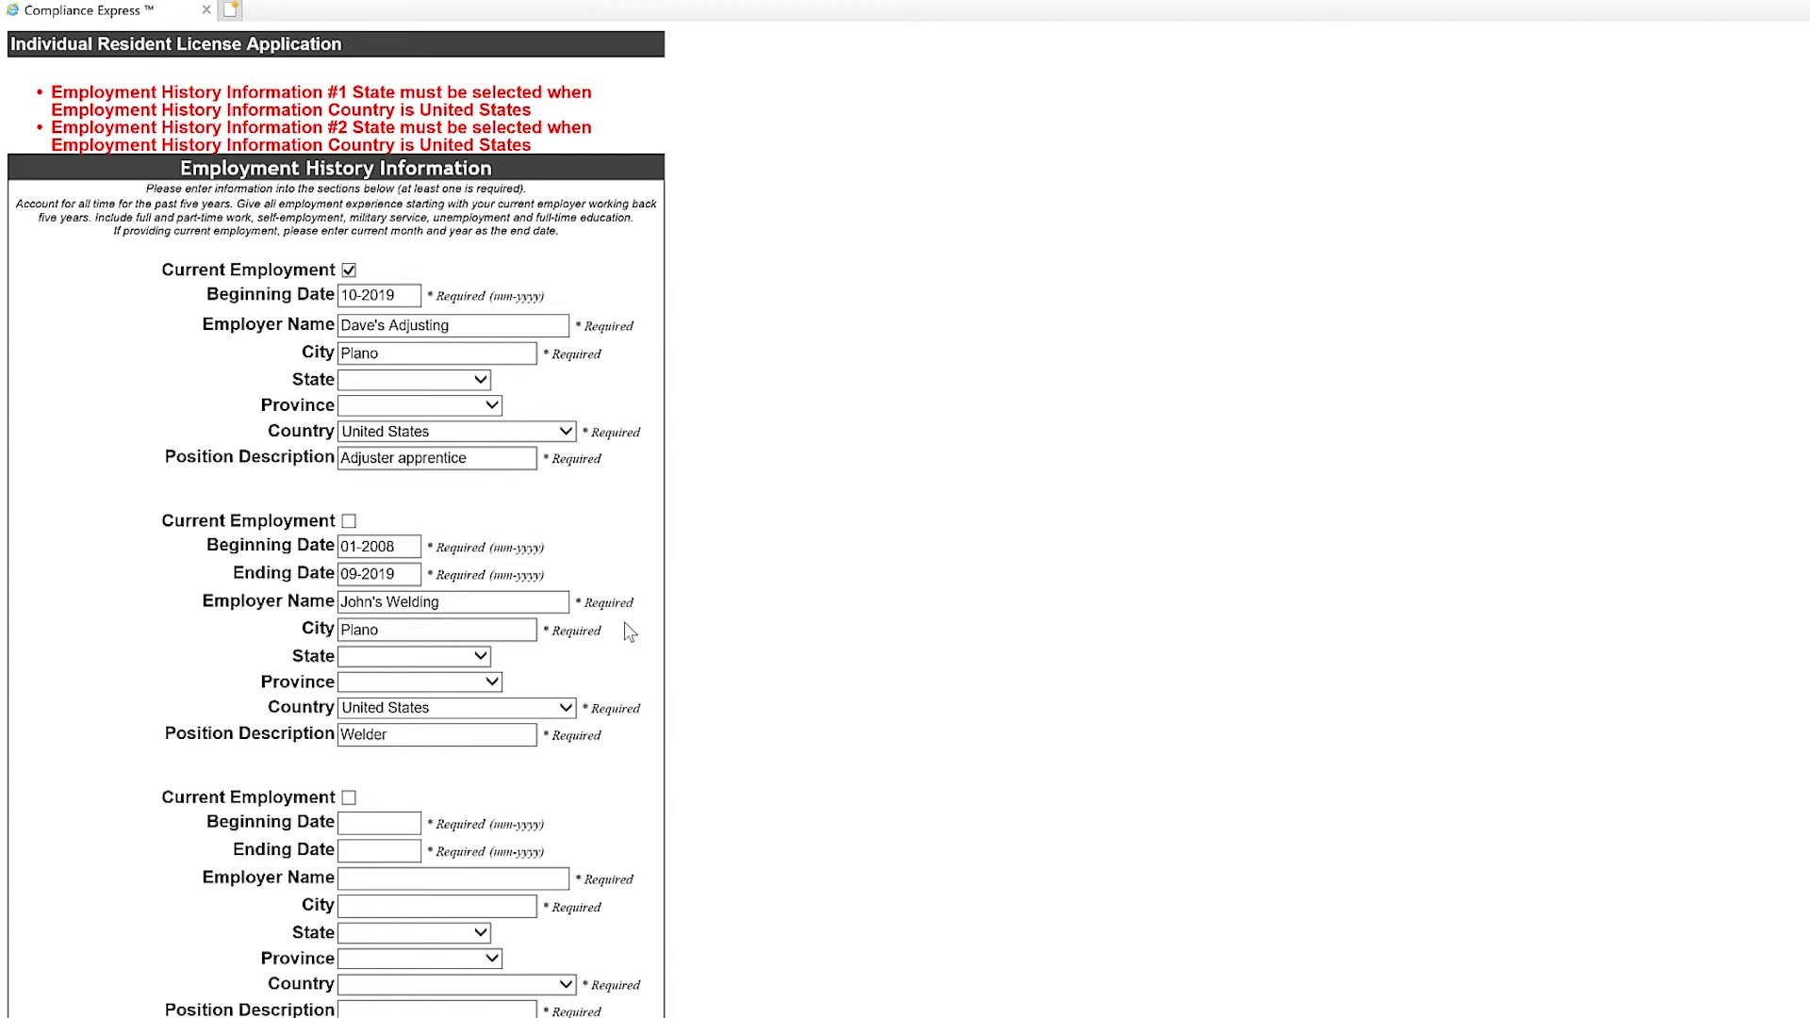
{"action": "left_click", "coordinate": [481, 380]}
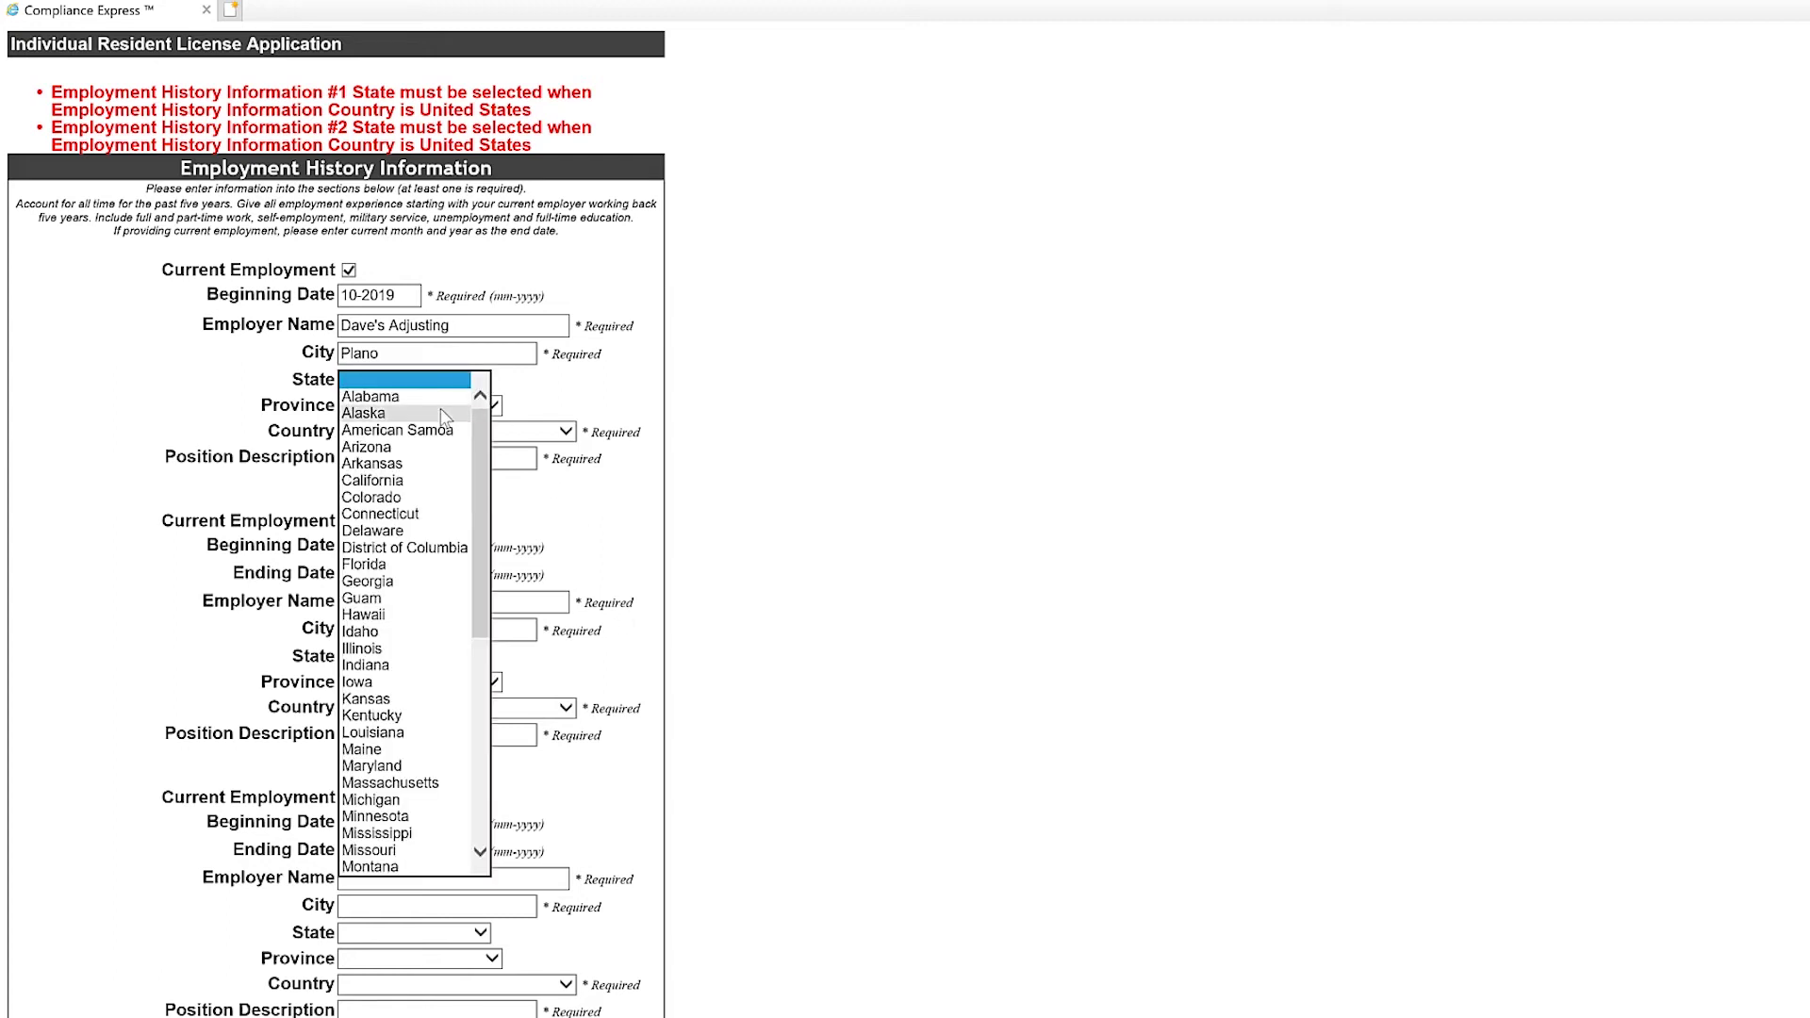
{"action": "key", "text": "t"}
{"action": "key", "text": "t"}
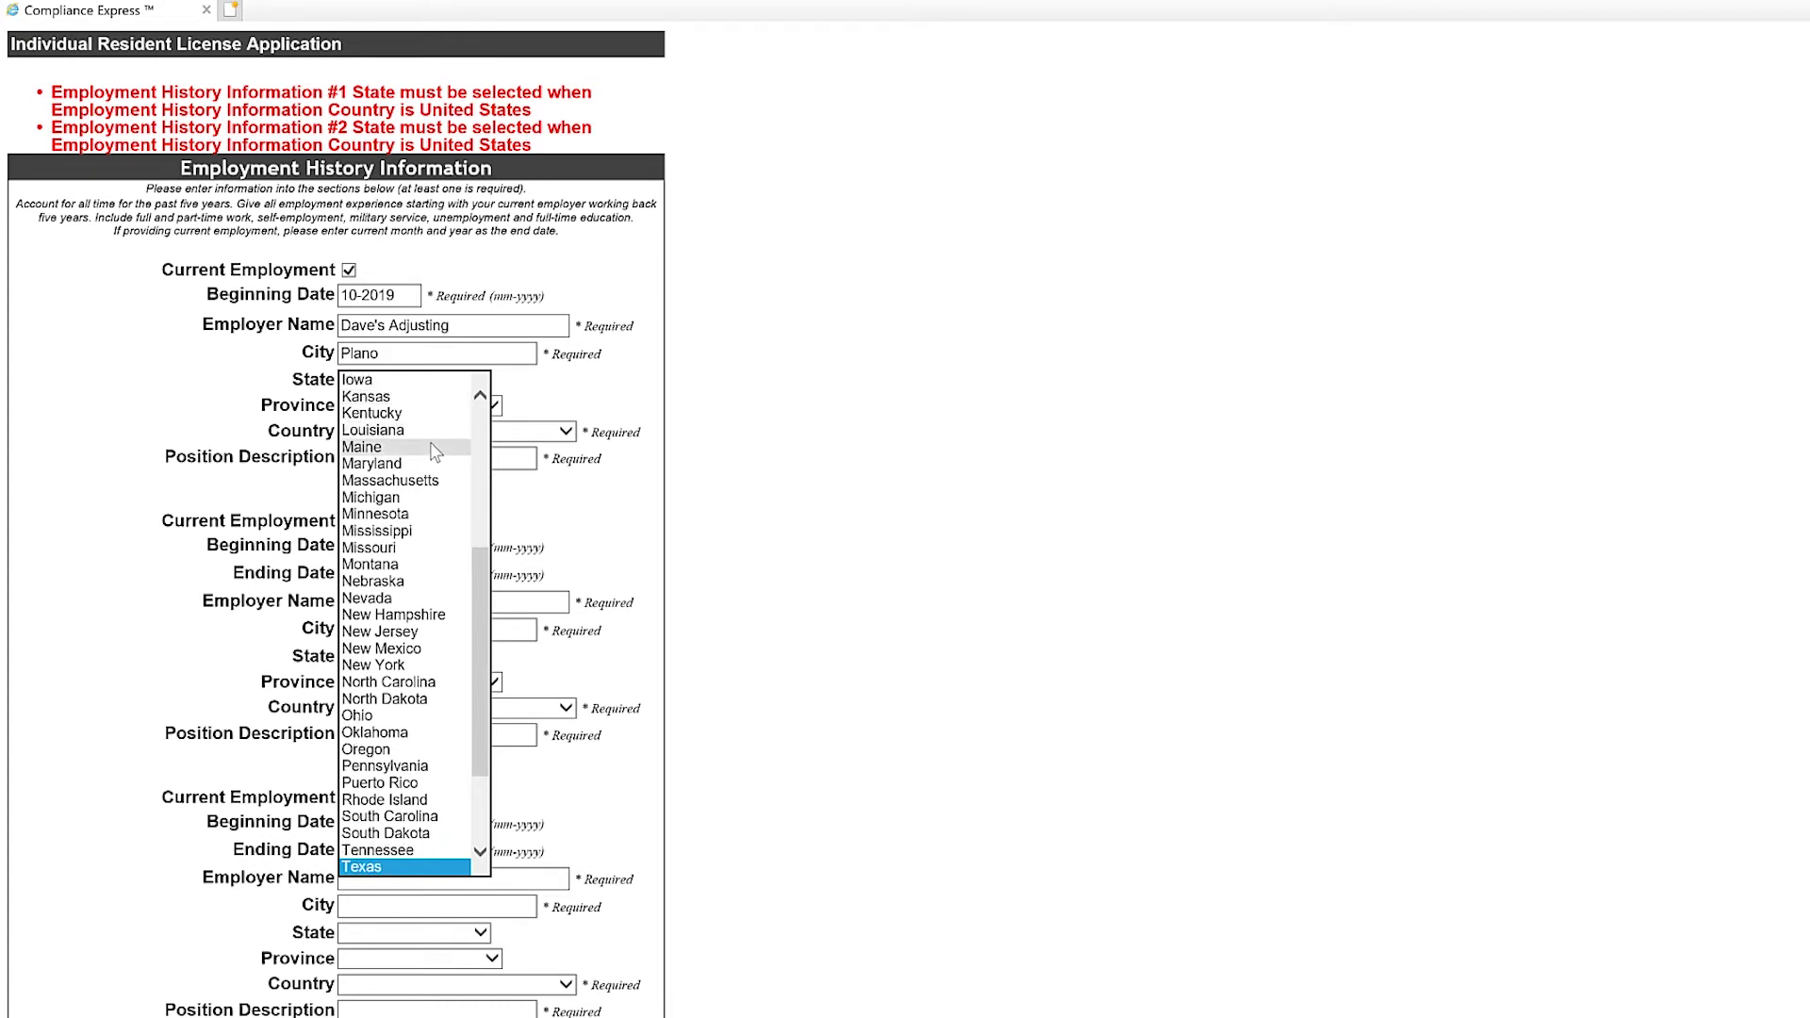
{"action": "key", "text": "Return"}
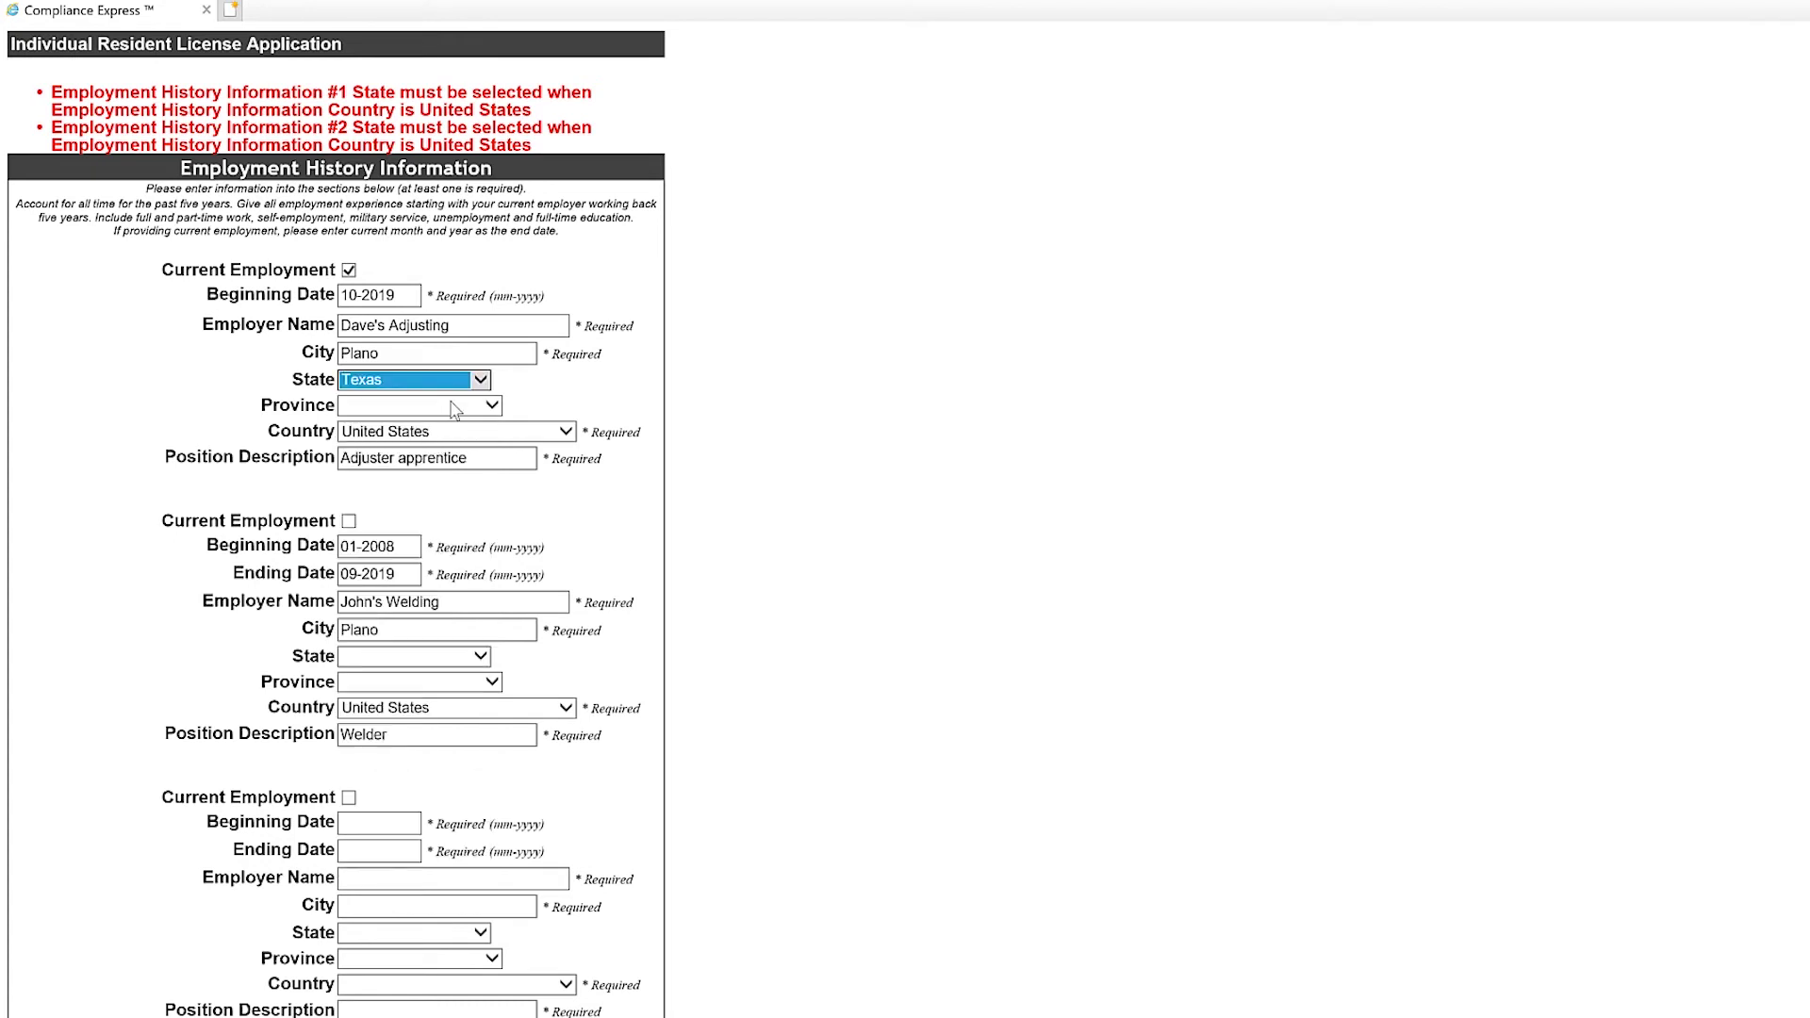
{"action": "left_click", "coordinate": [440, 407]}
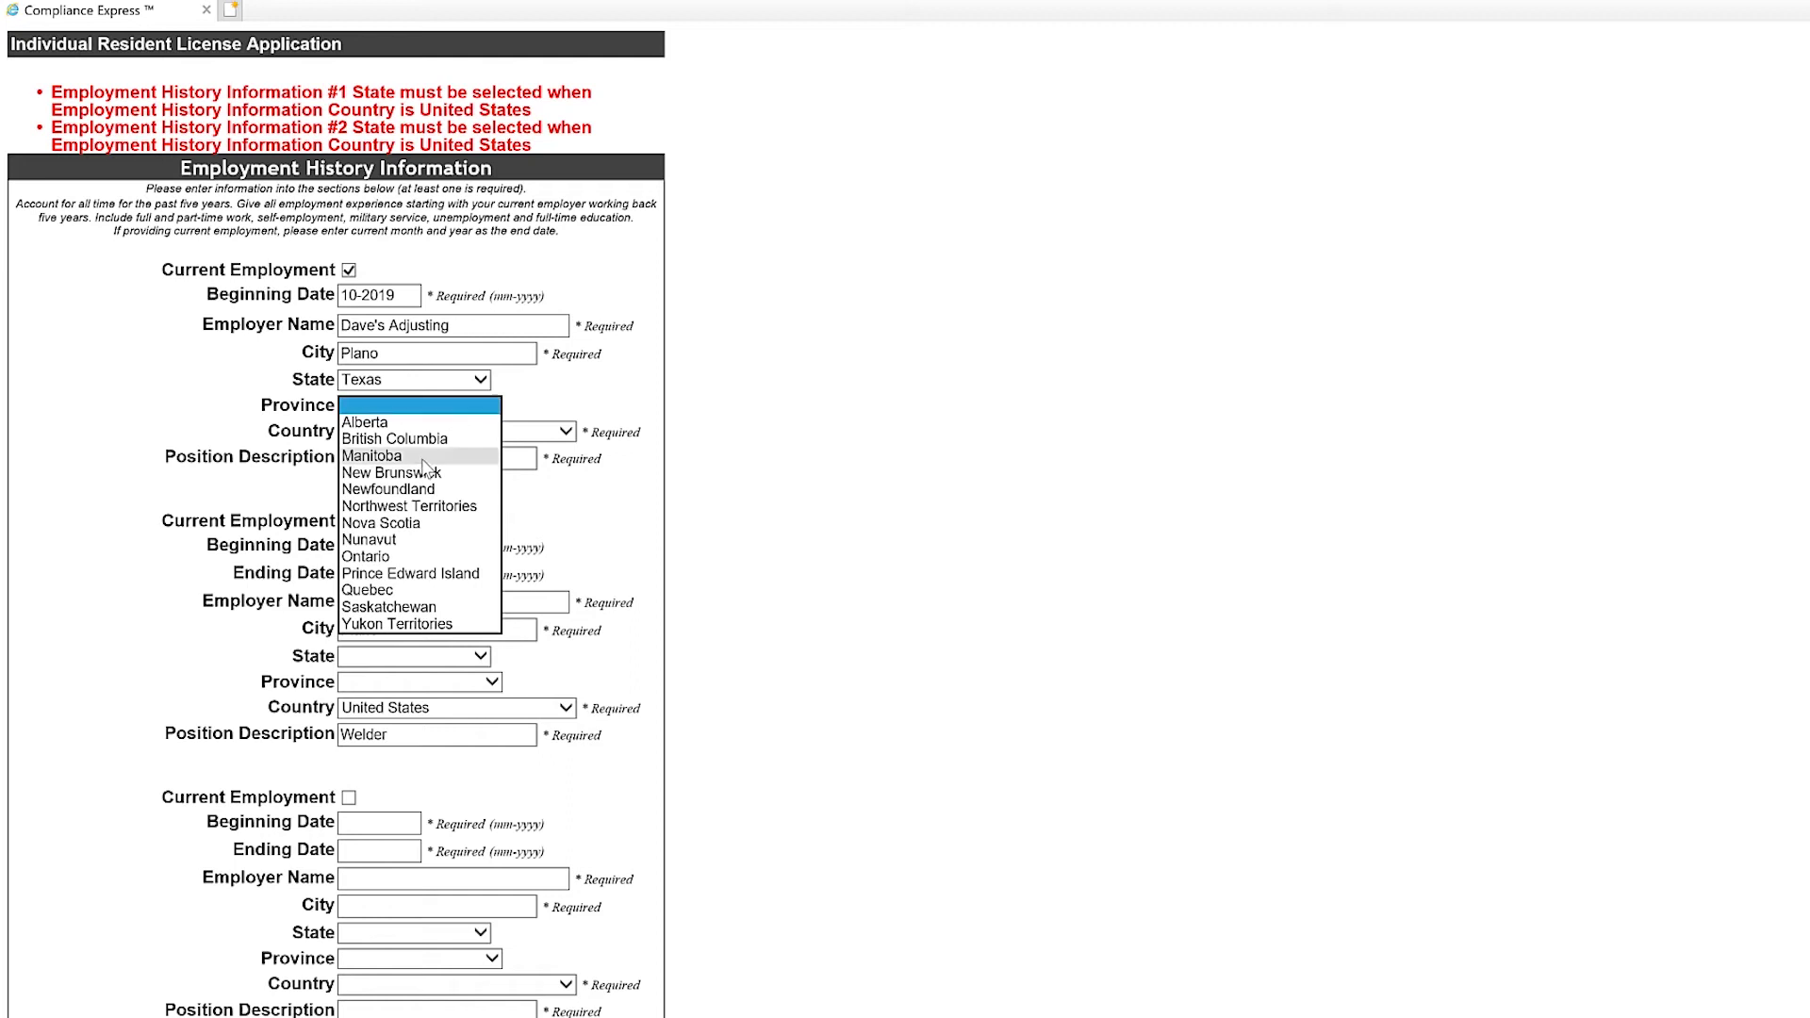
{"action": "left_click", "coordinate": [596, 394]}
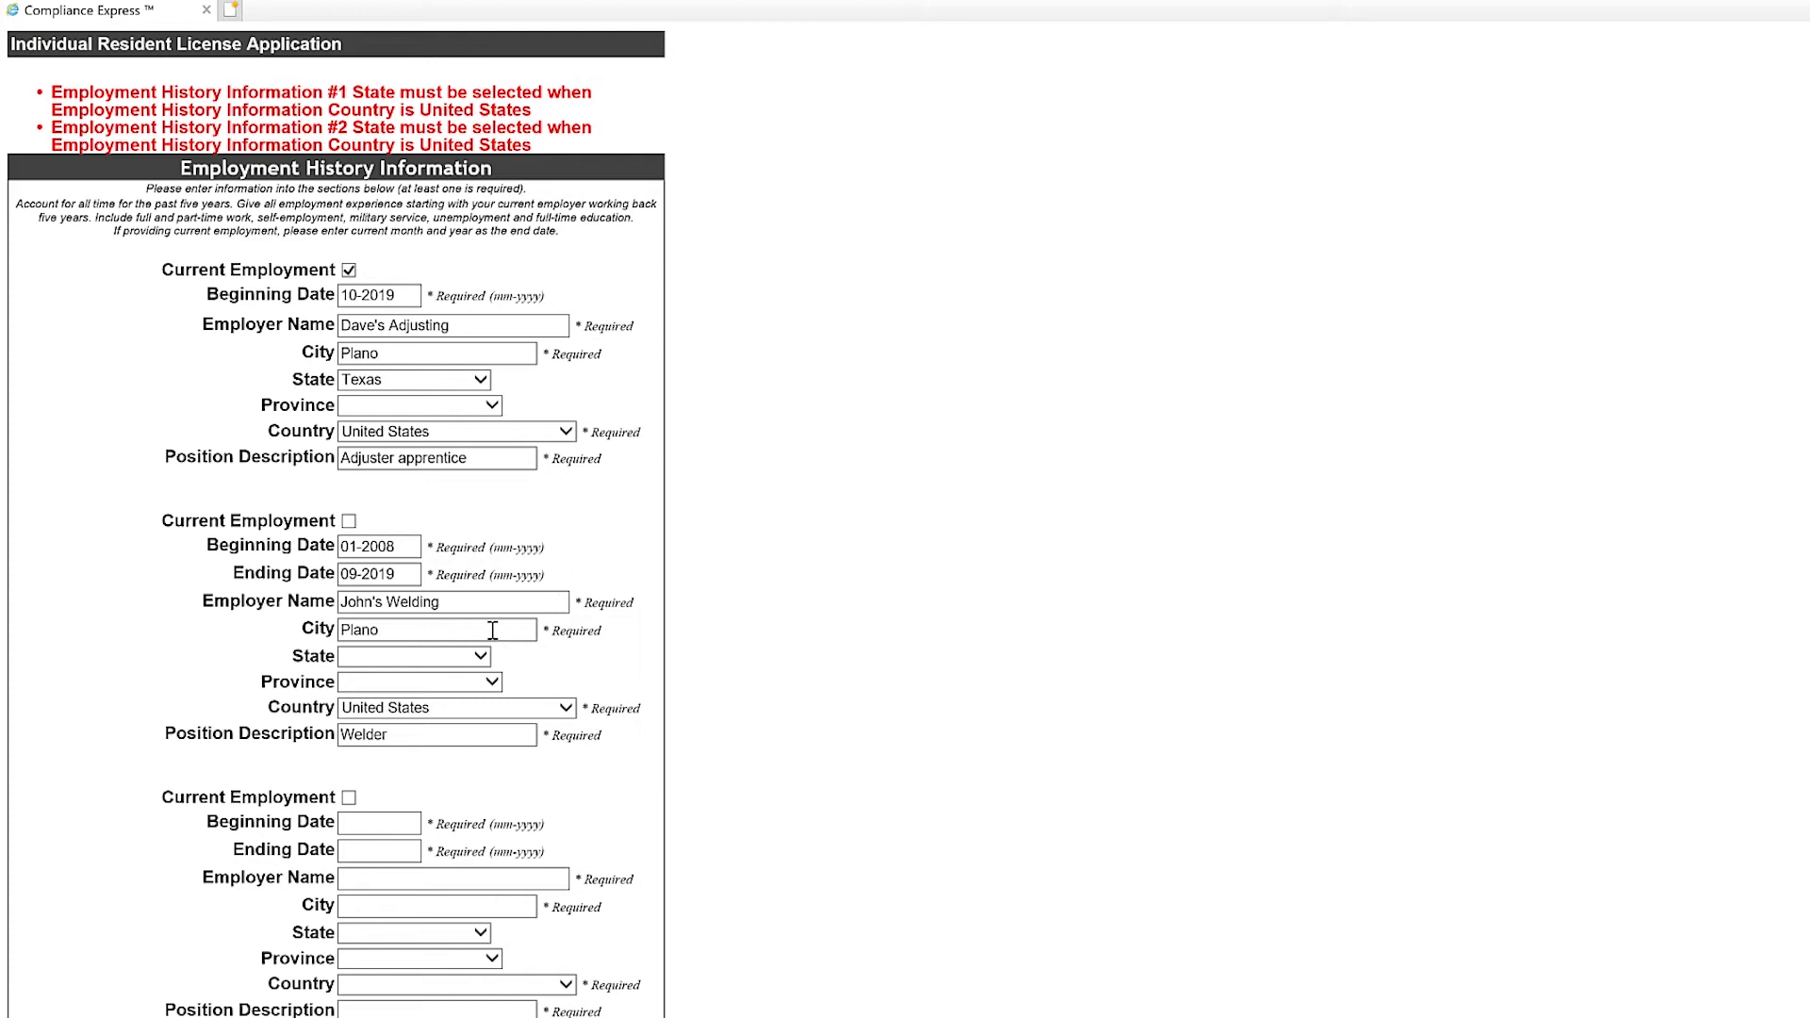
Set the second job's state to Texas and resubmit the employment history.
{"action": "left_click", "coordinate": [424, 658]}
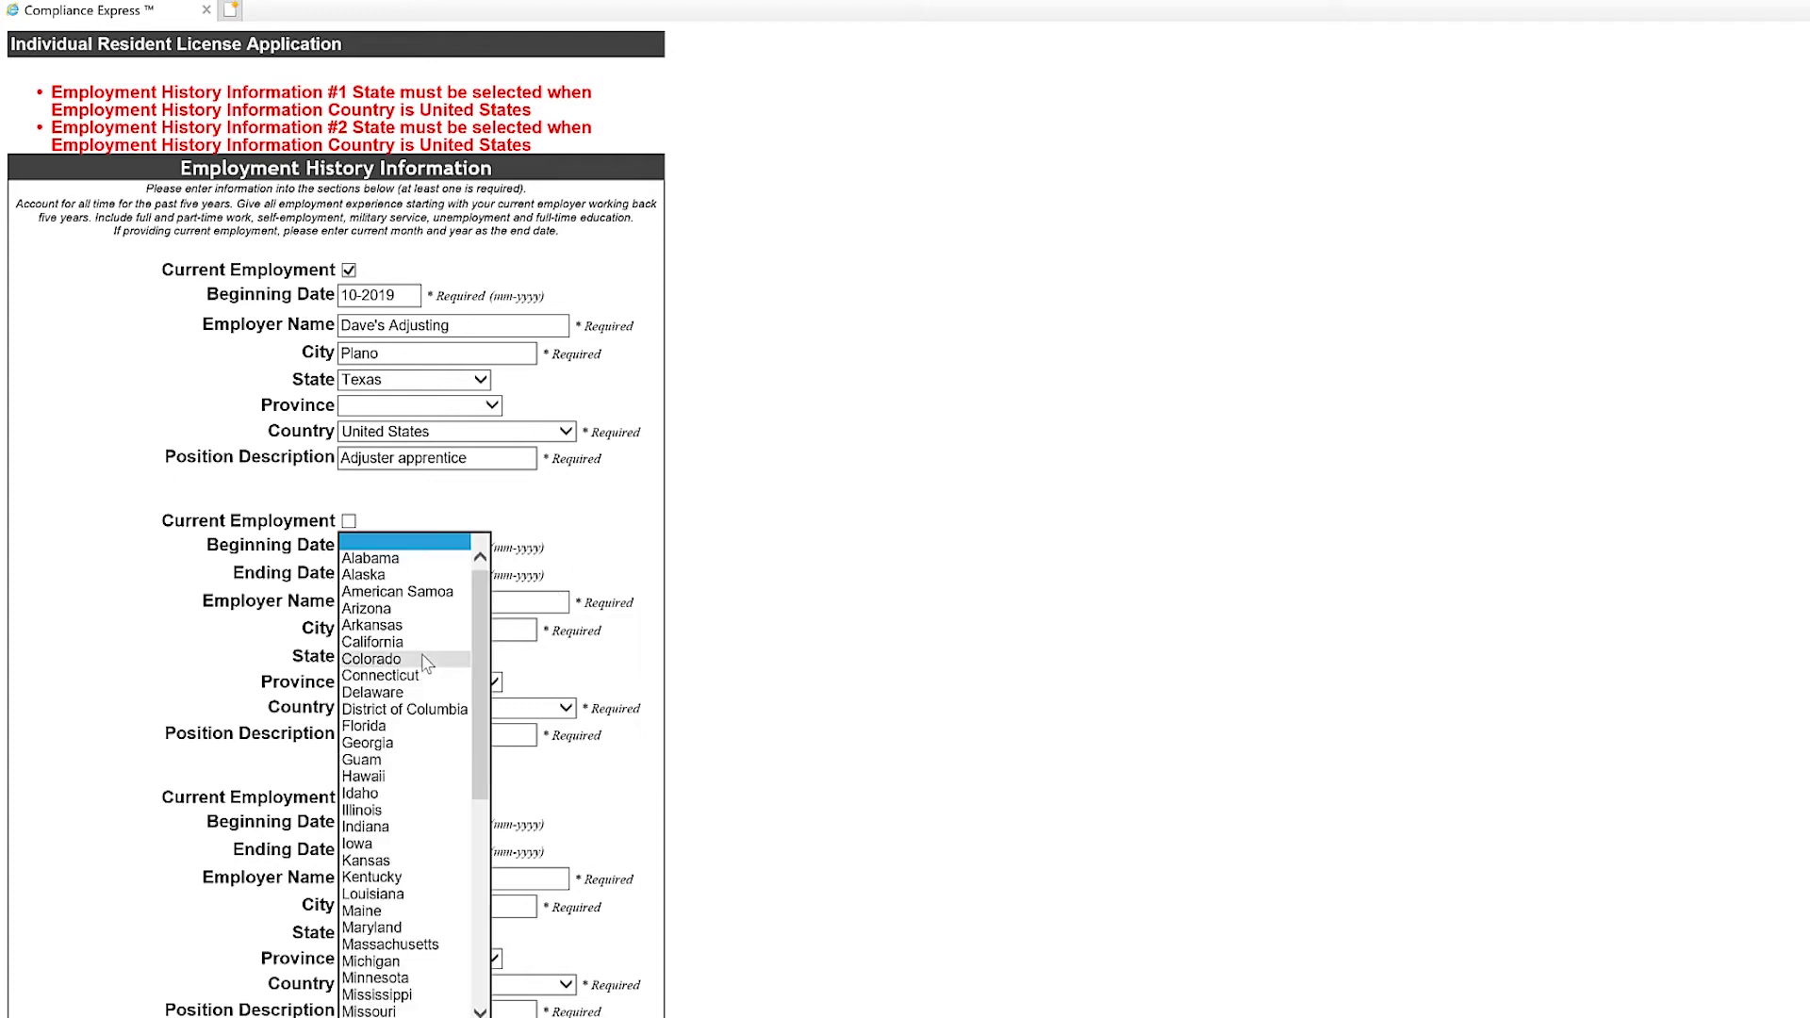
{"action": "scroll", "coordinate": [426, 660], "scroll_direction": "down", "scroll_amount": 5}
{"action": "key", "text": "t"}
{"action": "key", "text": "t"}
{"action": "key", "text": "Return"}
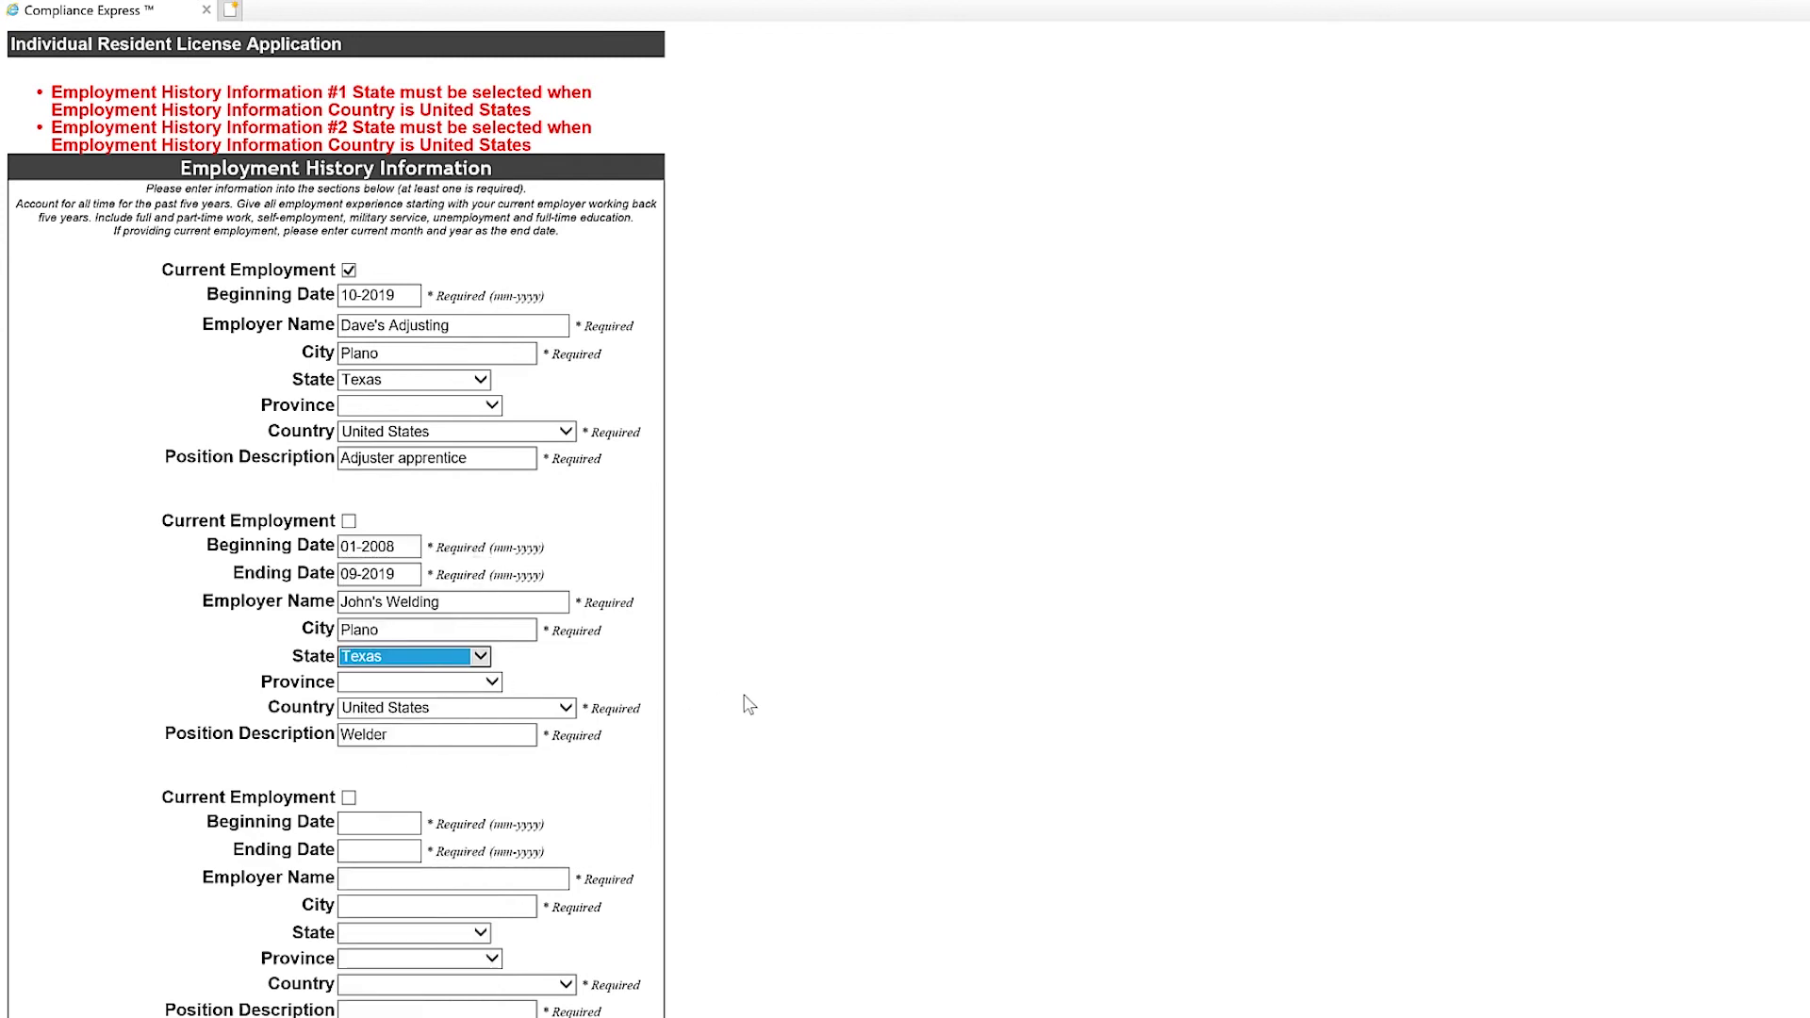
{"action": "scroll", "coordinate": [751, 703], "scroll_direction": "down", "scroll_amount": 9}
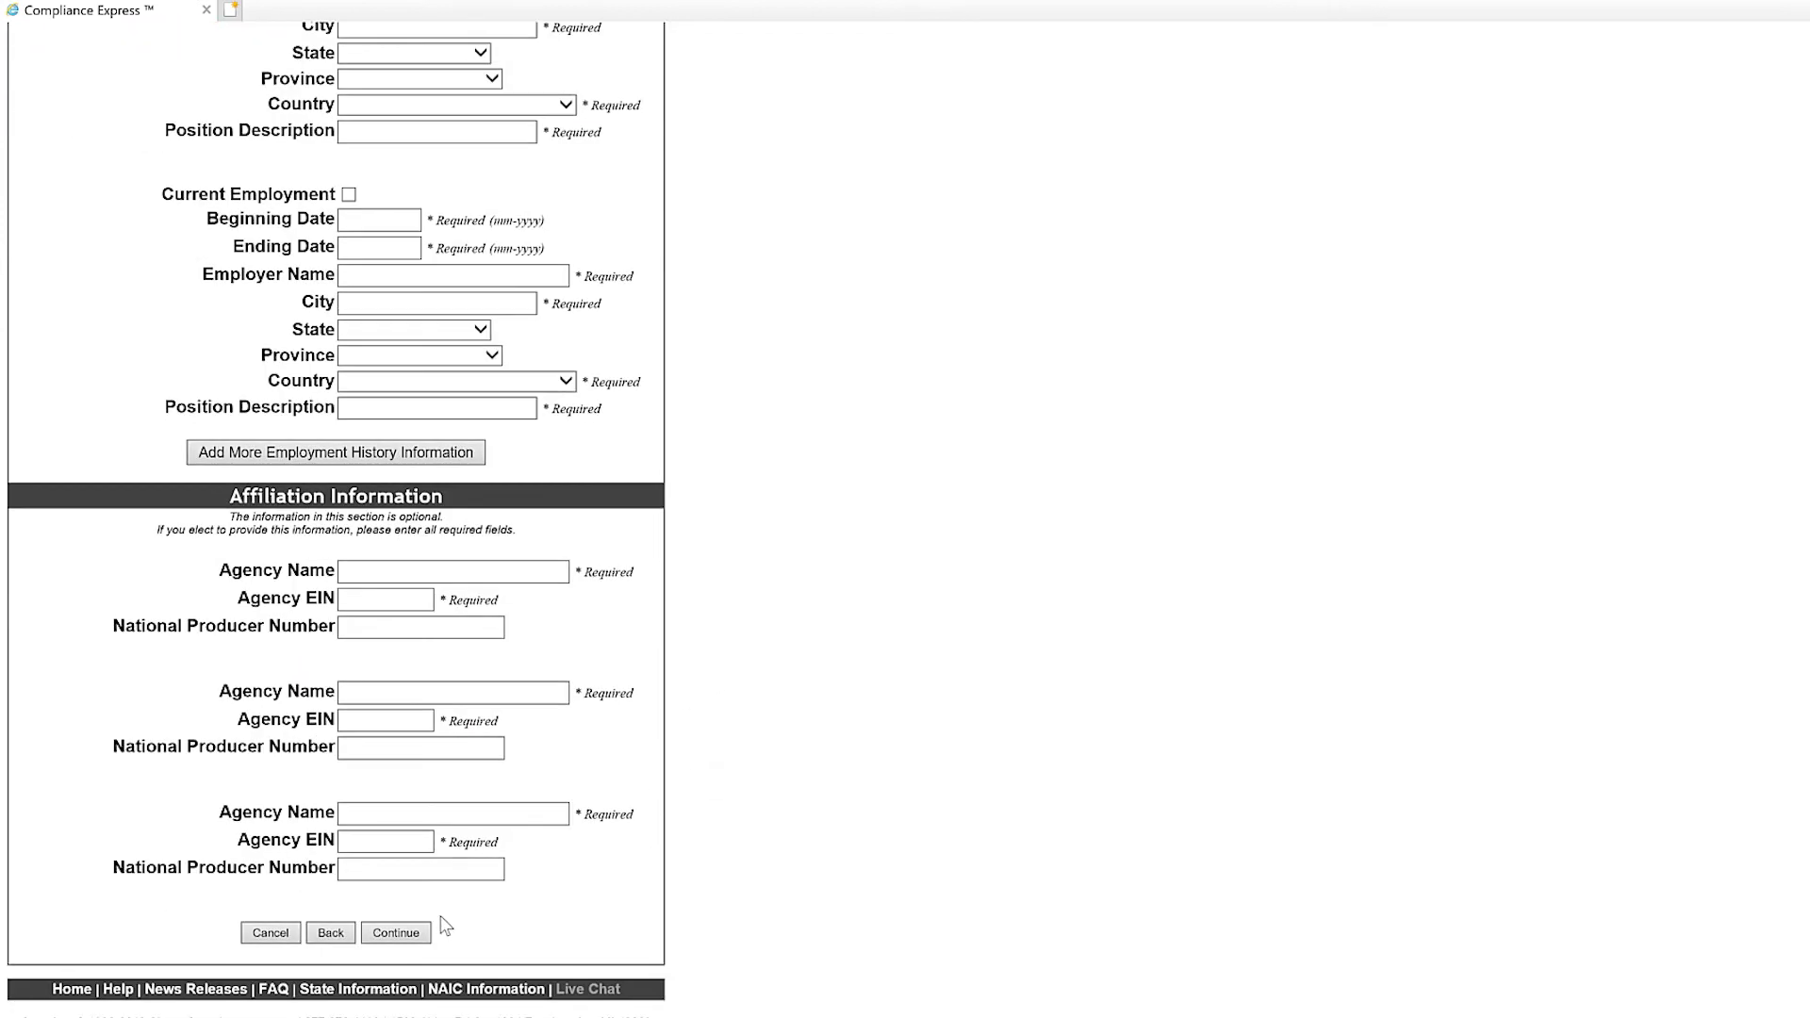
{"action": "left_click", "coordinate": [398, 933]}
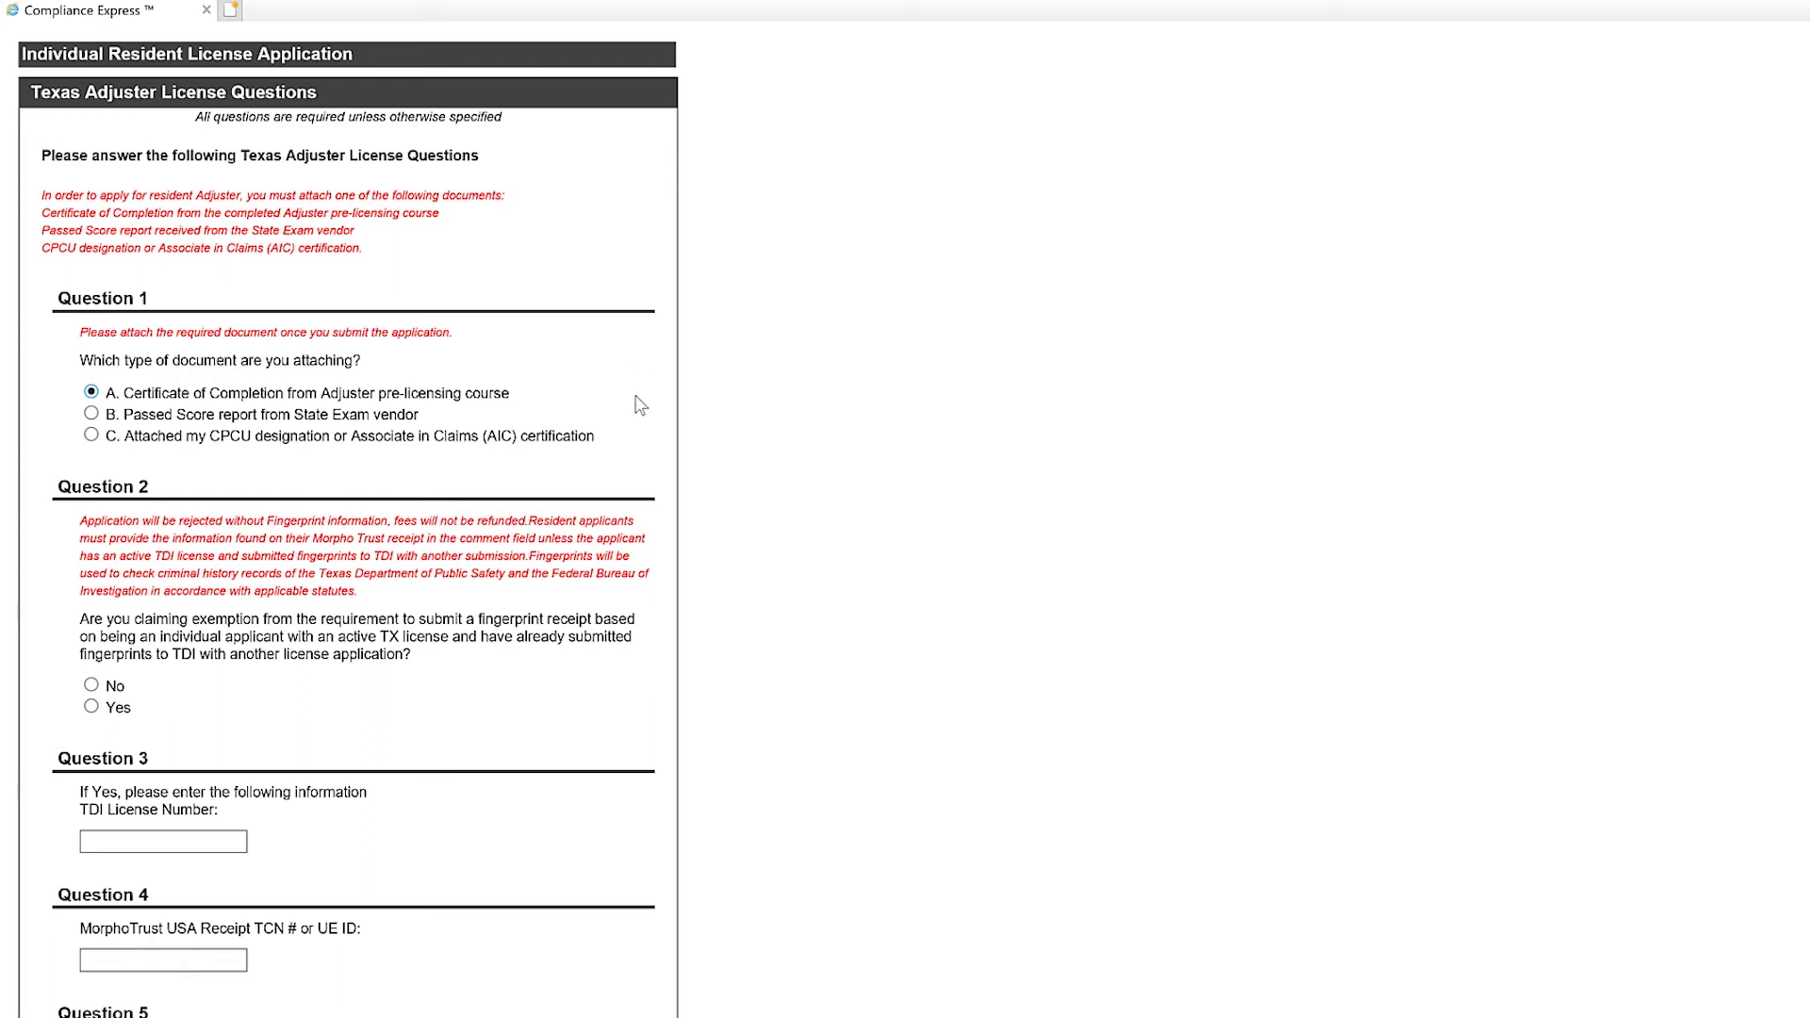
Answer No to Question 2 on the fingerprint-exemption and go to the Question 4 TCN box.
{"action": "scroll", "coordinate": [660, 429], "scroll_direction": "down", "scroll_amount": 15}
{"action": "scroll", "coordinate": [660, 429], "scroll_direction": "up", "scroll_amount": 12}
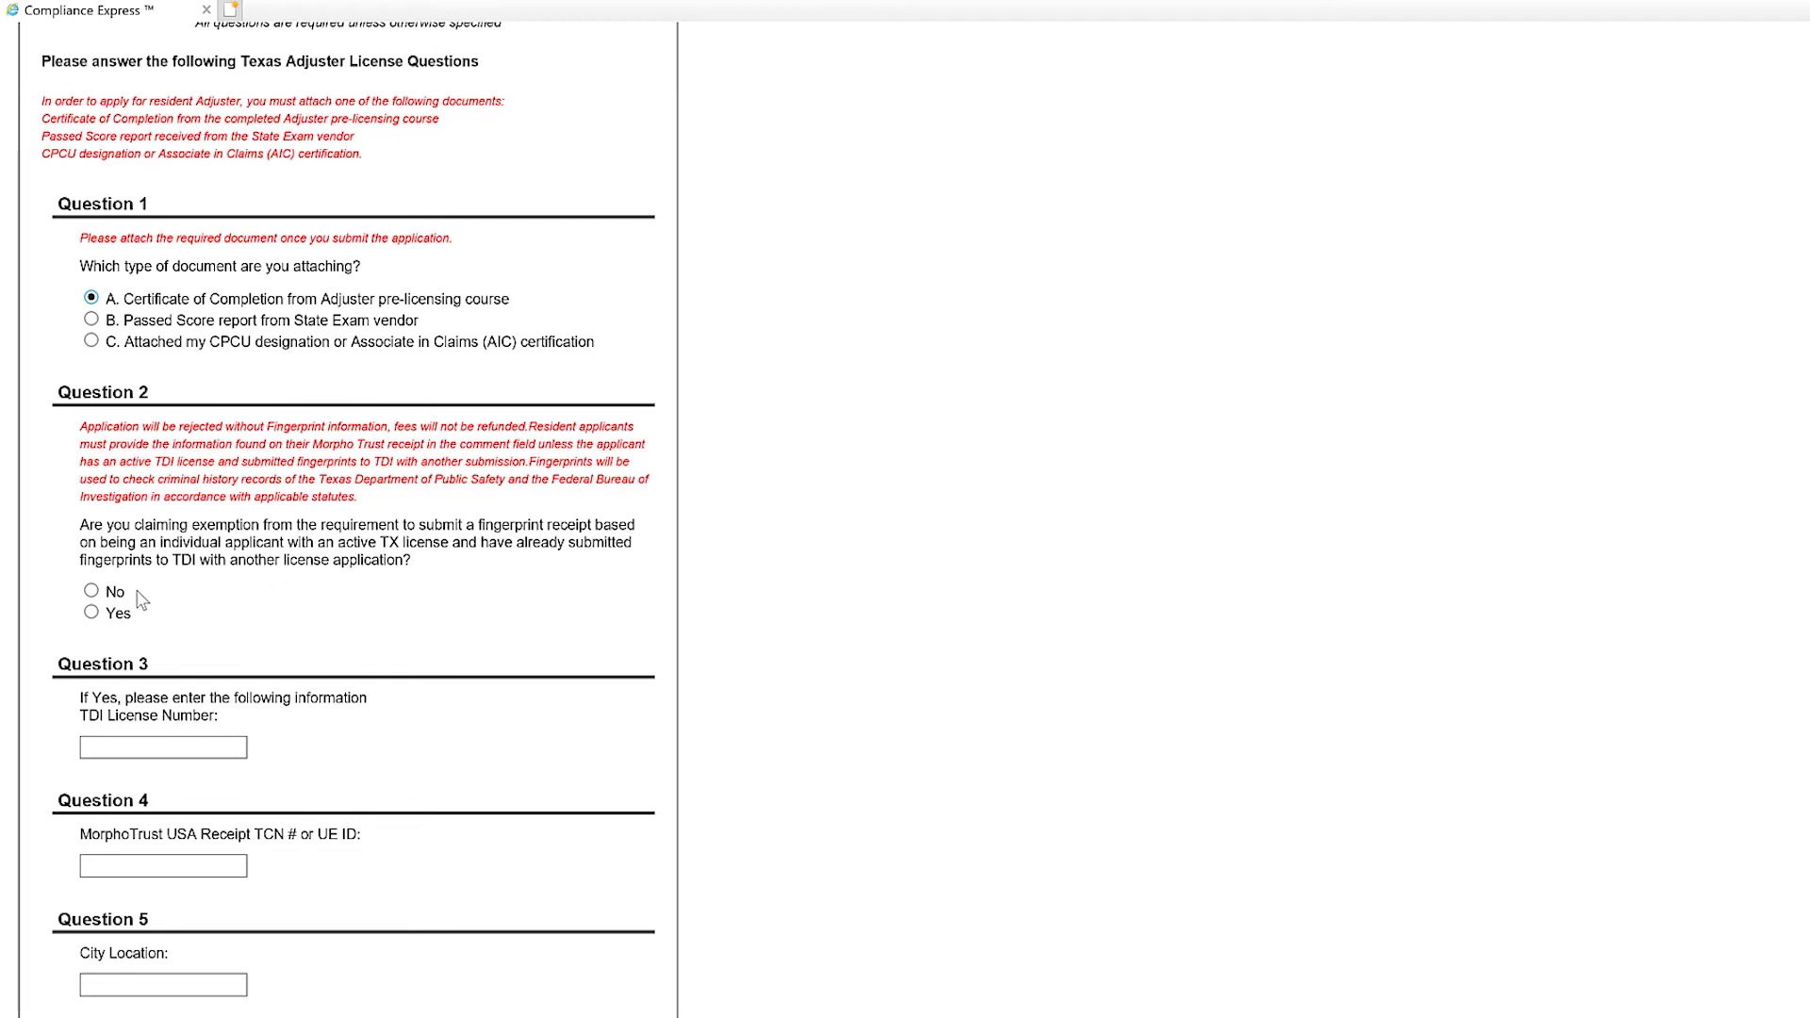
{"action": "left_click", "coordinate": [92, 591]}
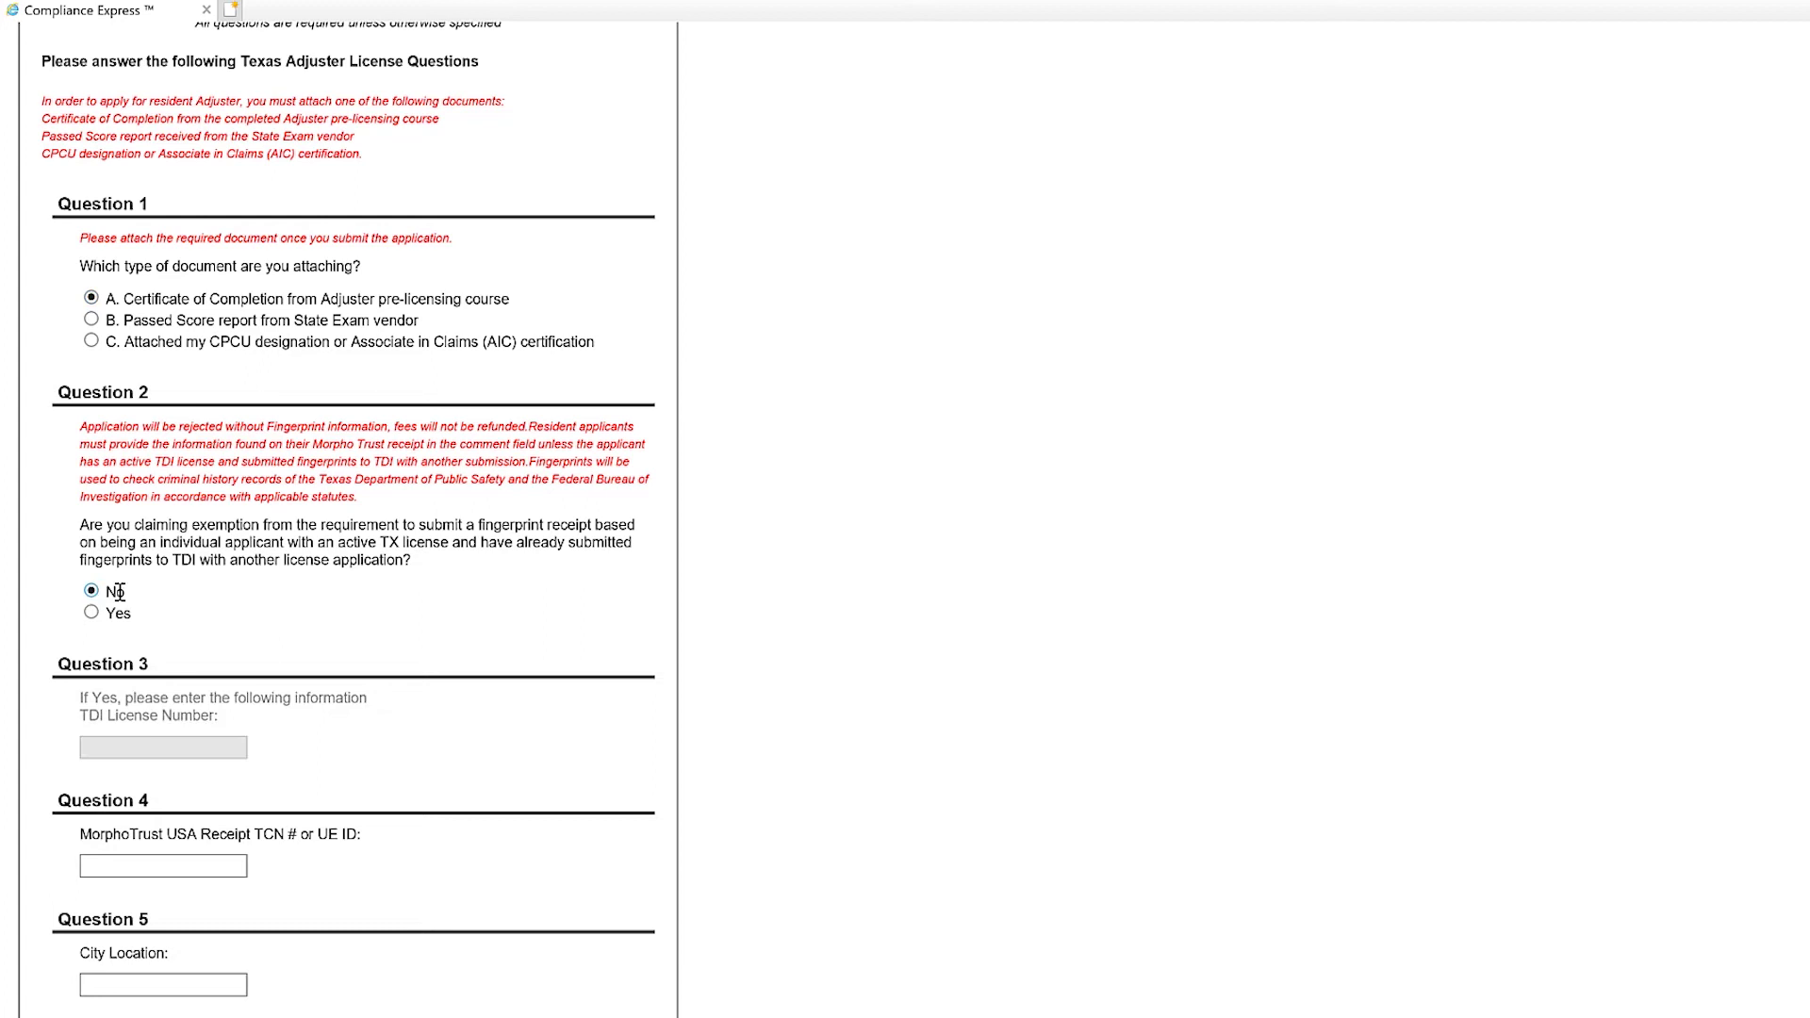
{"action": "scroll", "coordinate": [228, 615], "scroll_direction": "down", "scroll_amount": 3}
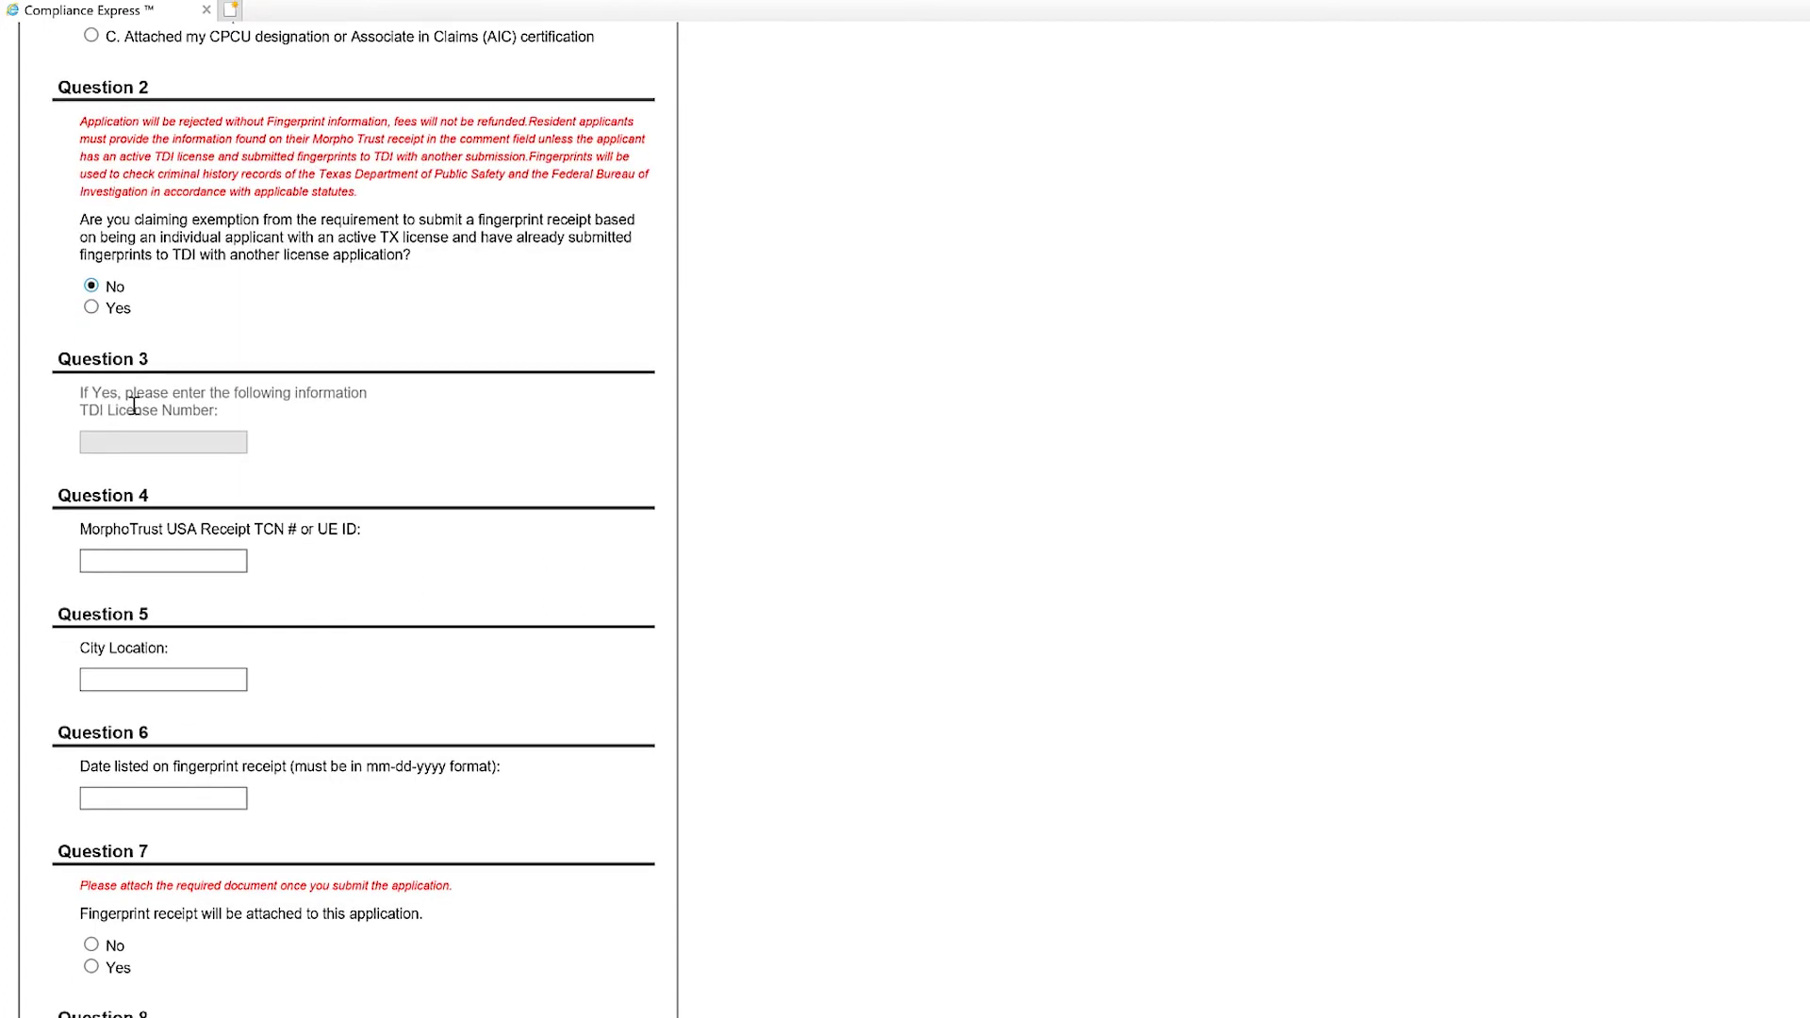
{"action": "left_click", "coordinate": [175, 559]}
Enter the fingerprint receipt TCN, City Location Frisco, and receipt date 10-17-2019.
{"action": "left_click", "coordinate": [188, 679]}
{"action": "type", "text": "Fri"}
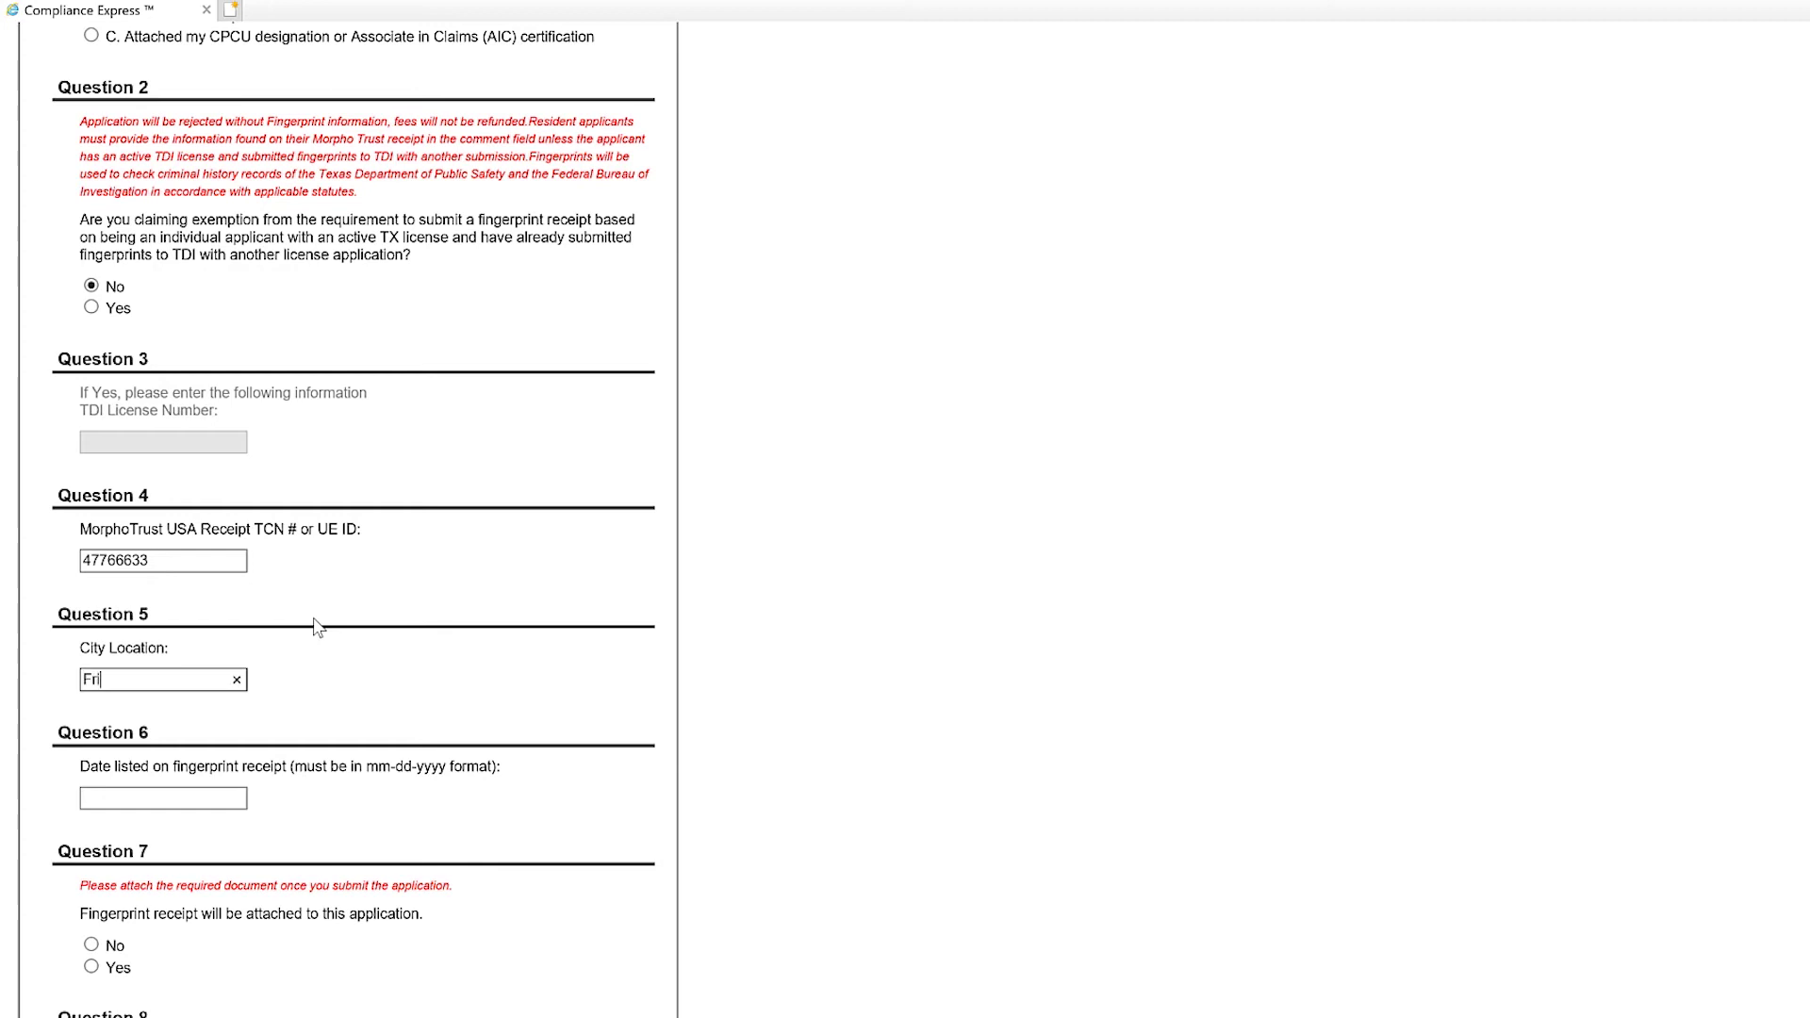
{"action": "type", "text": "sco"}
{"action": "left_click", "coordinate": [151, 797]}
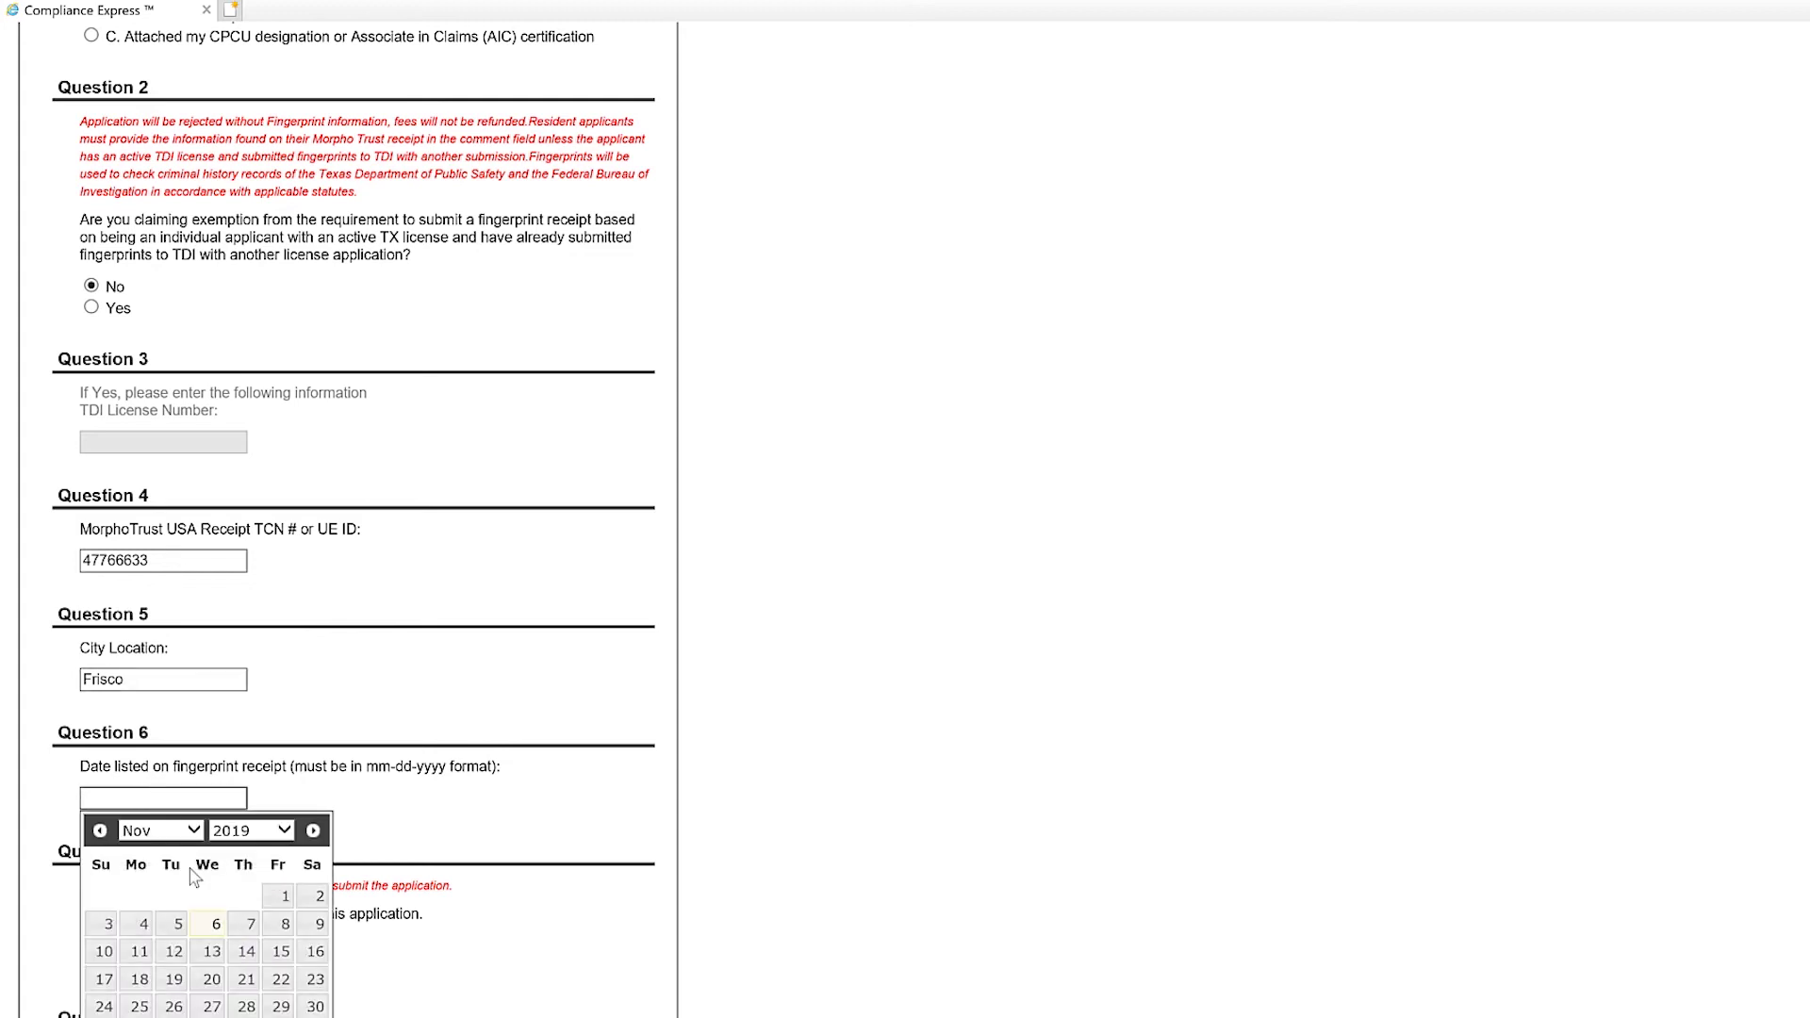
{"action": "left_click", "coordinate": [101, 831]}
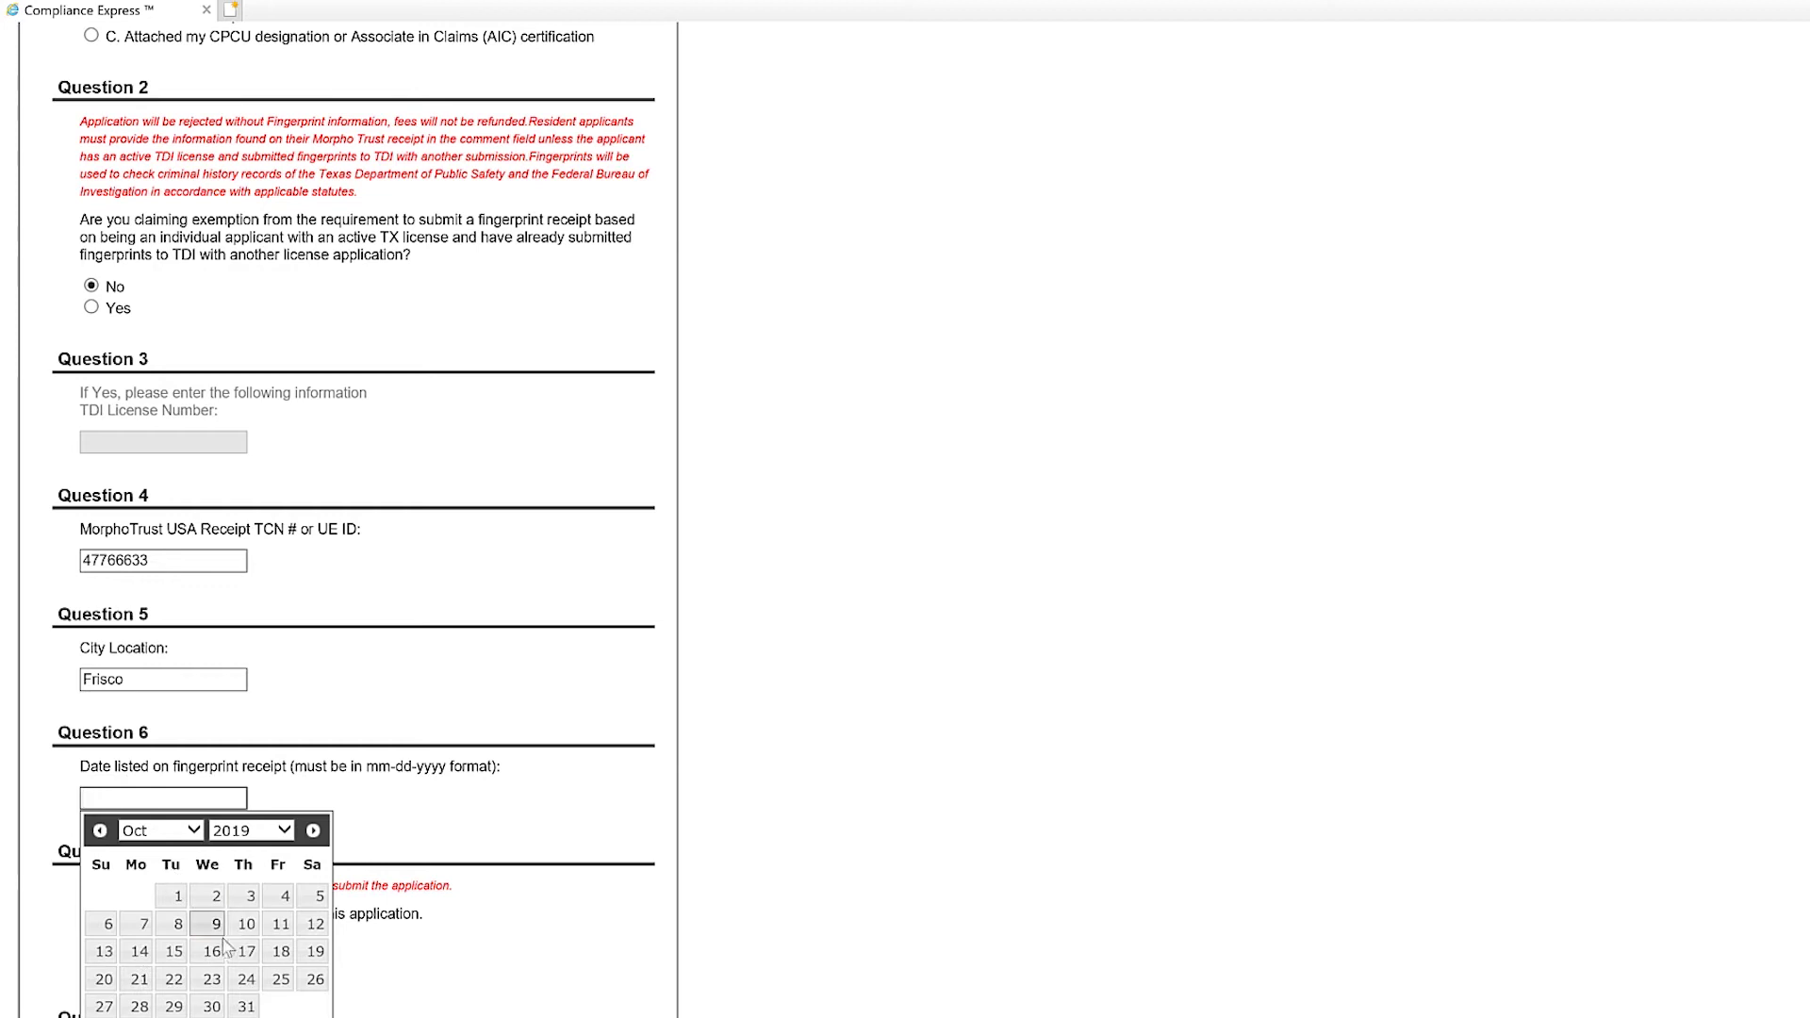
{"action": "left_click", "coordinate": [247, 959]}
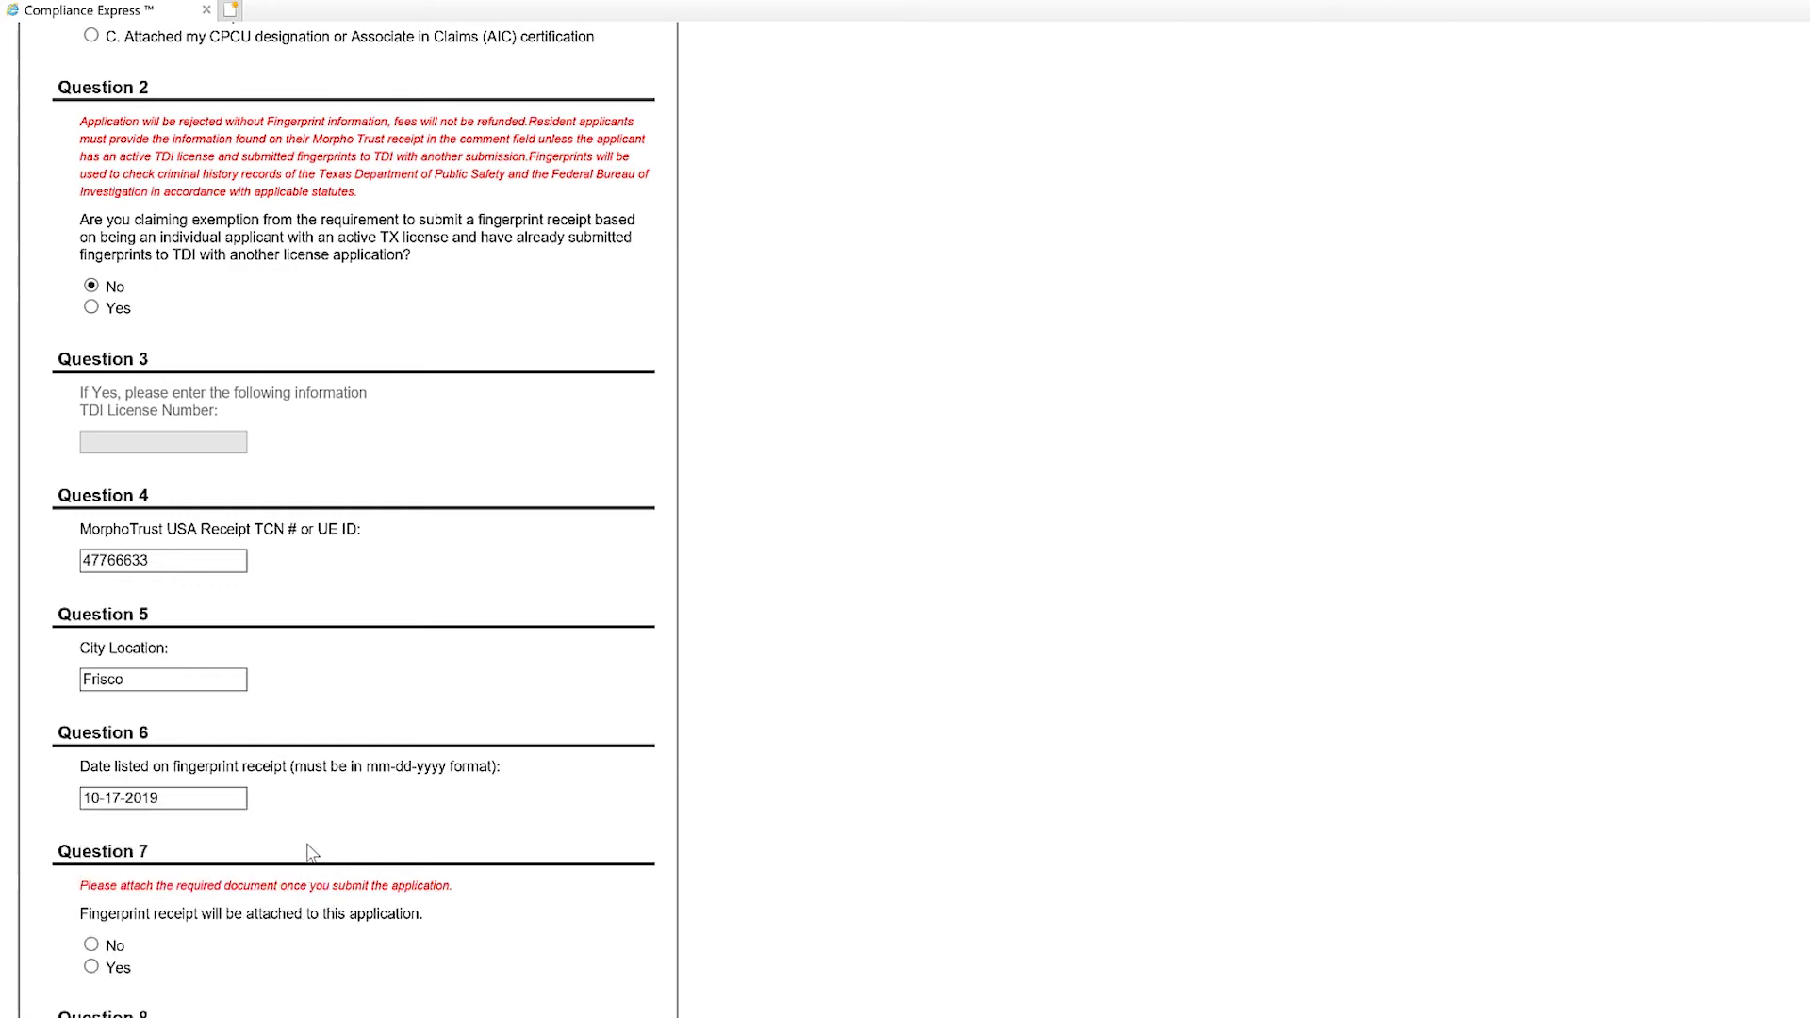
{"action": "scroll", "coordinate": [306, 848], "scroll_direction": "down", "scroll_amount": 3}
{"action": "scroll", "coordinate": [307, 848], "scroll_direction": "down", "scroll_amount": 4}
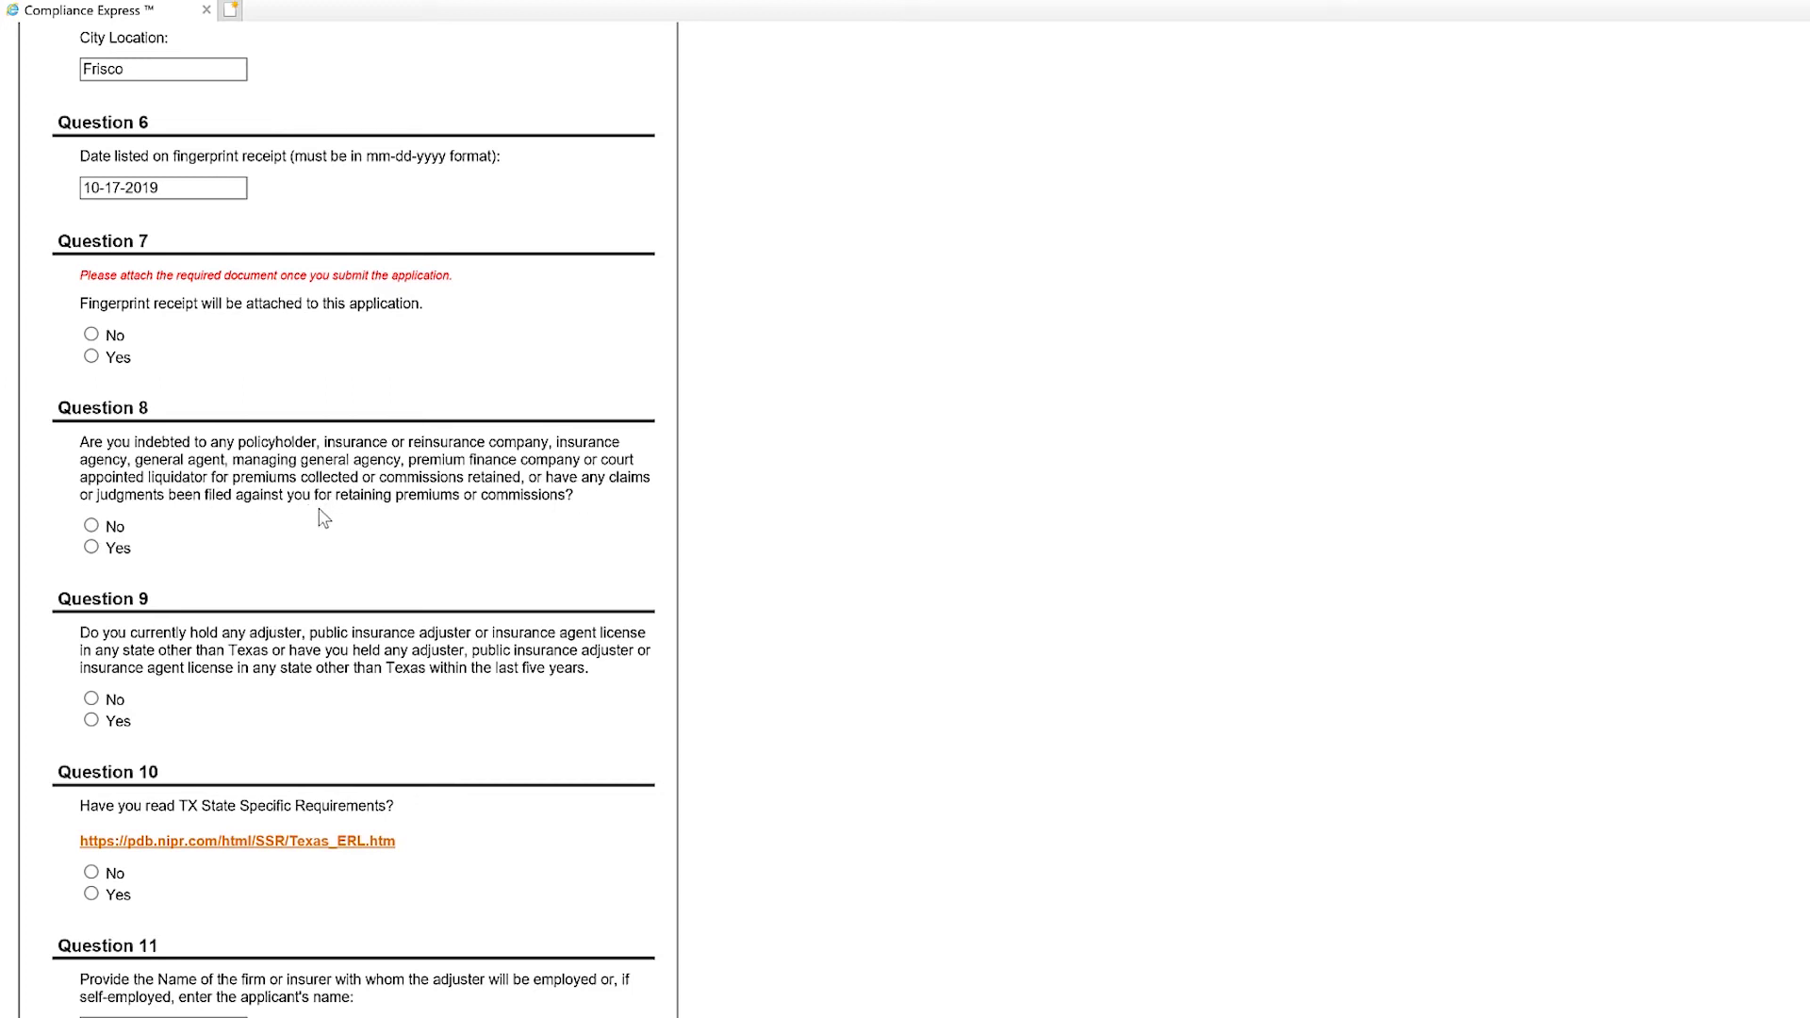
Answer No to Questions 8 and 9 and Yes to Question 10, then begin typing the applicant's name for Question 11.
{"action": "left_click", "coordinate": [90, 525]}
{"action": "scroll", "coordinate": [216, 592], "scroll_direction": "down", "scroll_amount": 3}
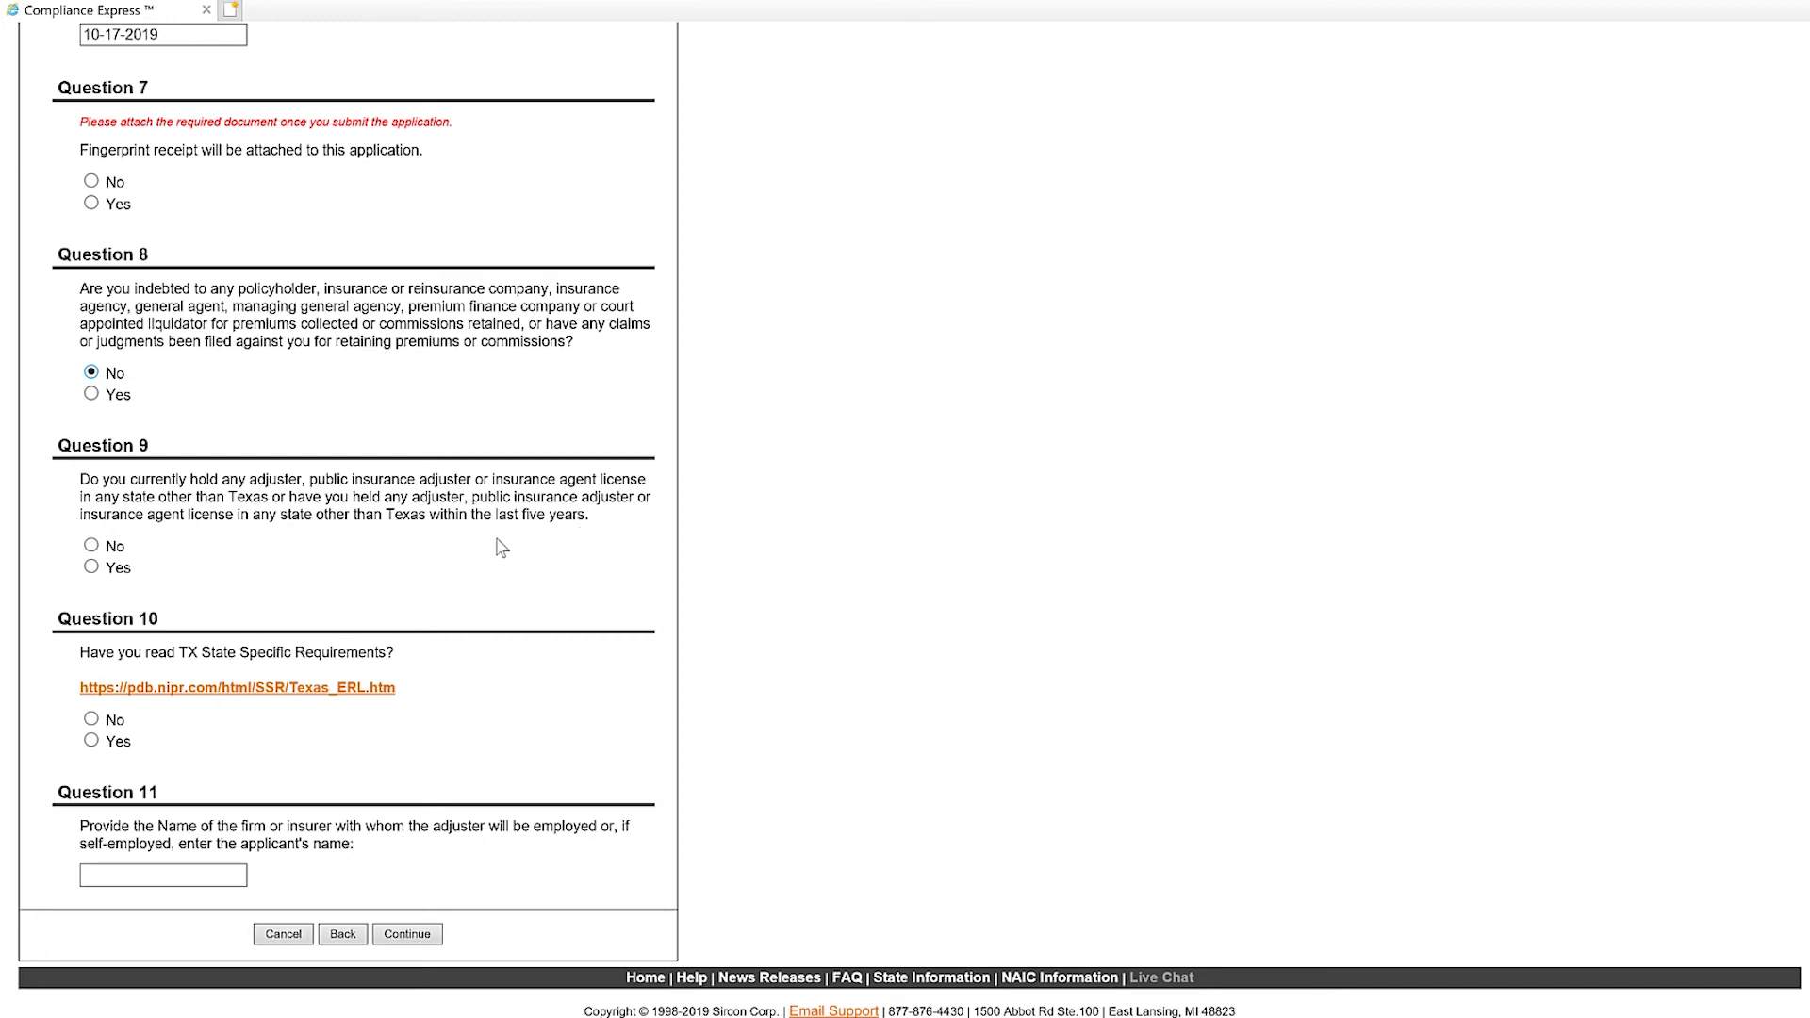
{"action": "left_click", "coordinate": [92, 546]}
{"action": "left_click", "coordinate": [93, 741]}
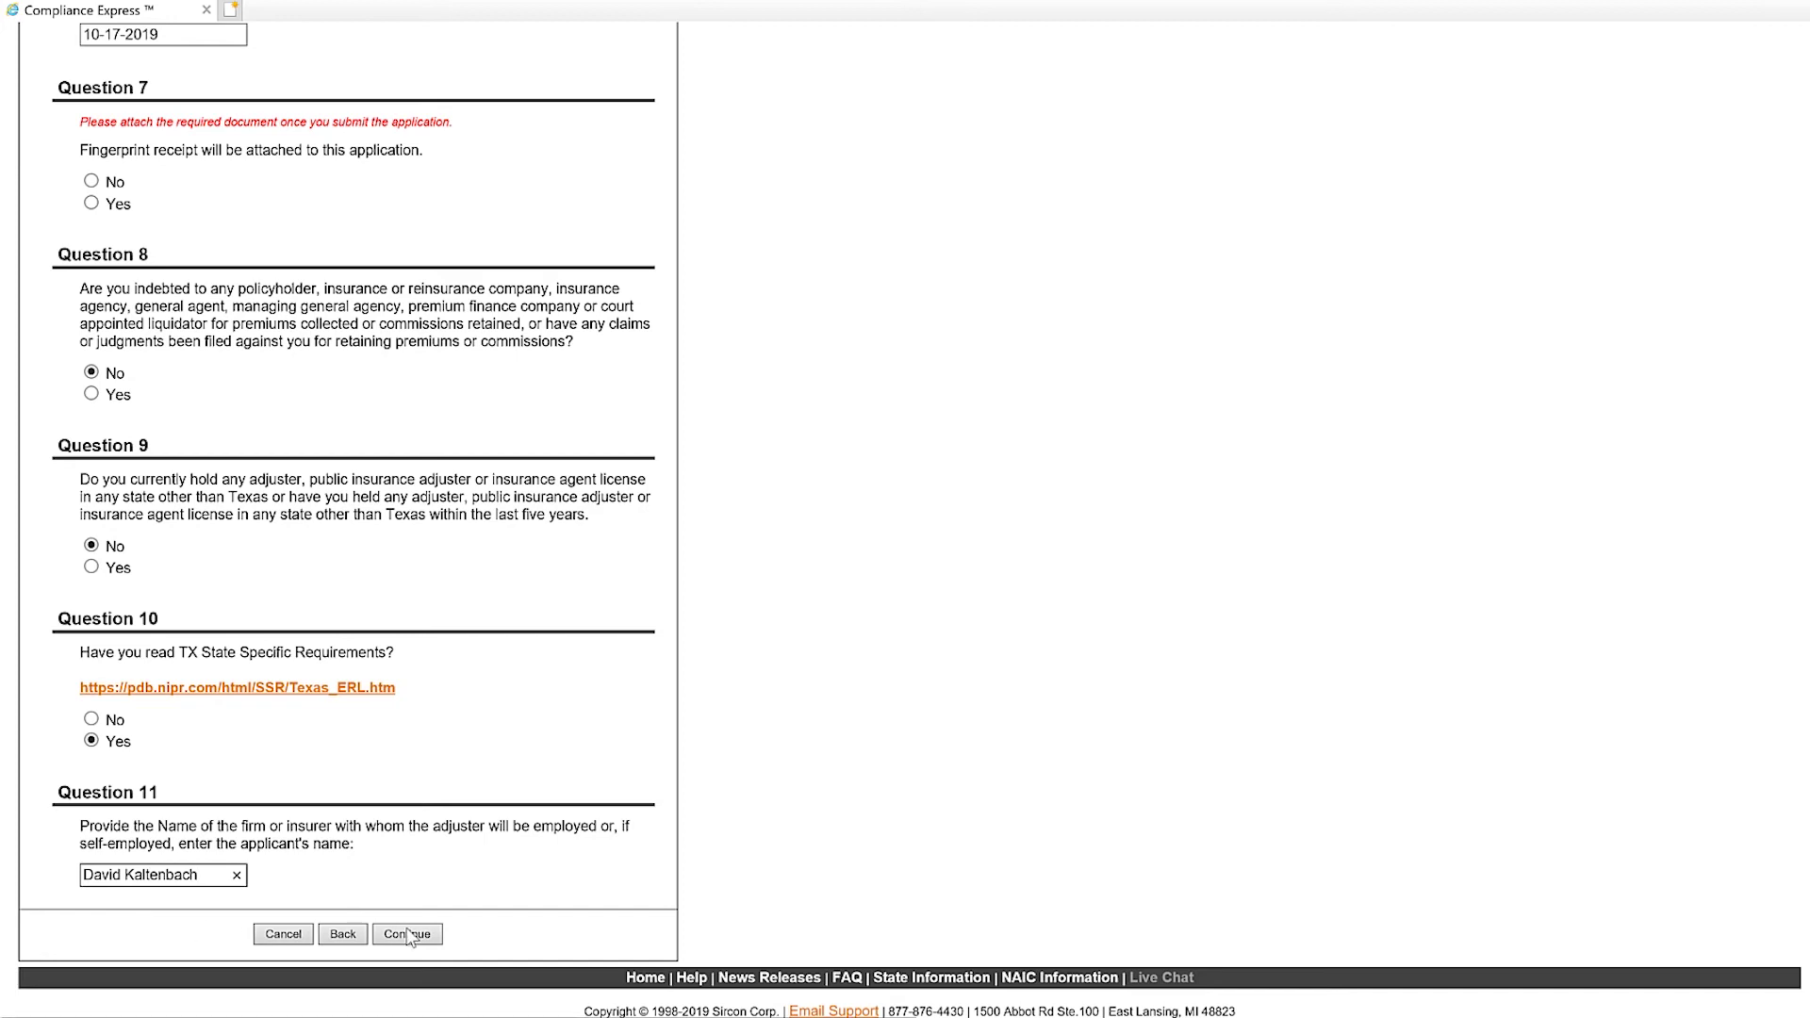
Answer Yes to required Question 7, confirming the fingerprint receipt will be attached, and submit the page.
{"action": "left_click", "coordinate": [407, 934]}
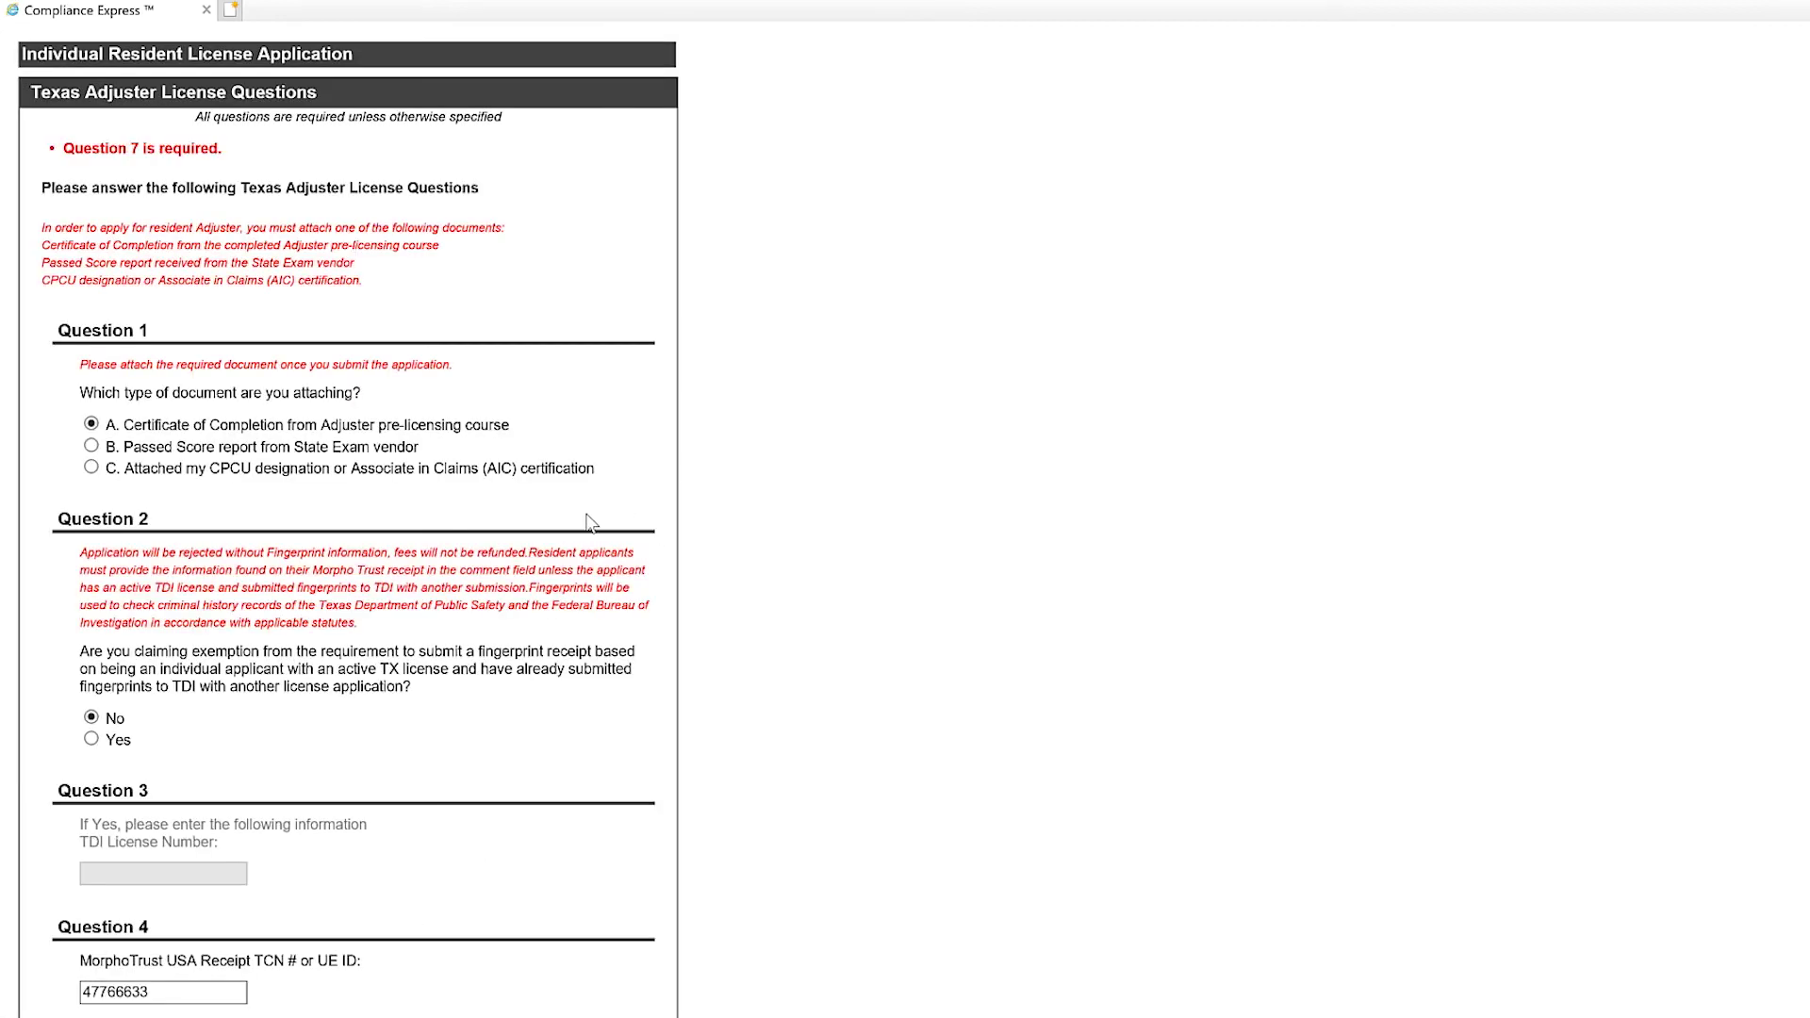
{"action": "scroll", "coordinate": [539, 537], "scroll_direction": "down", "scroll_amount": 12}
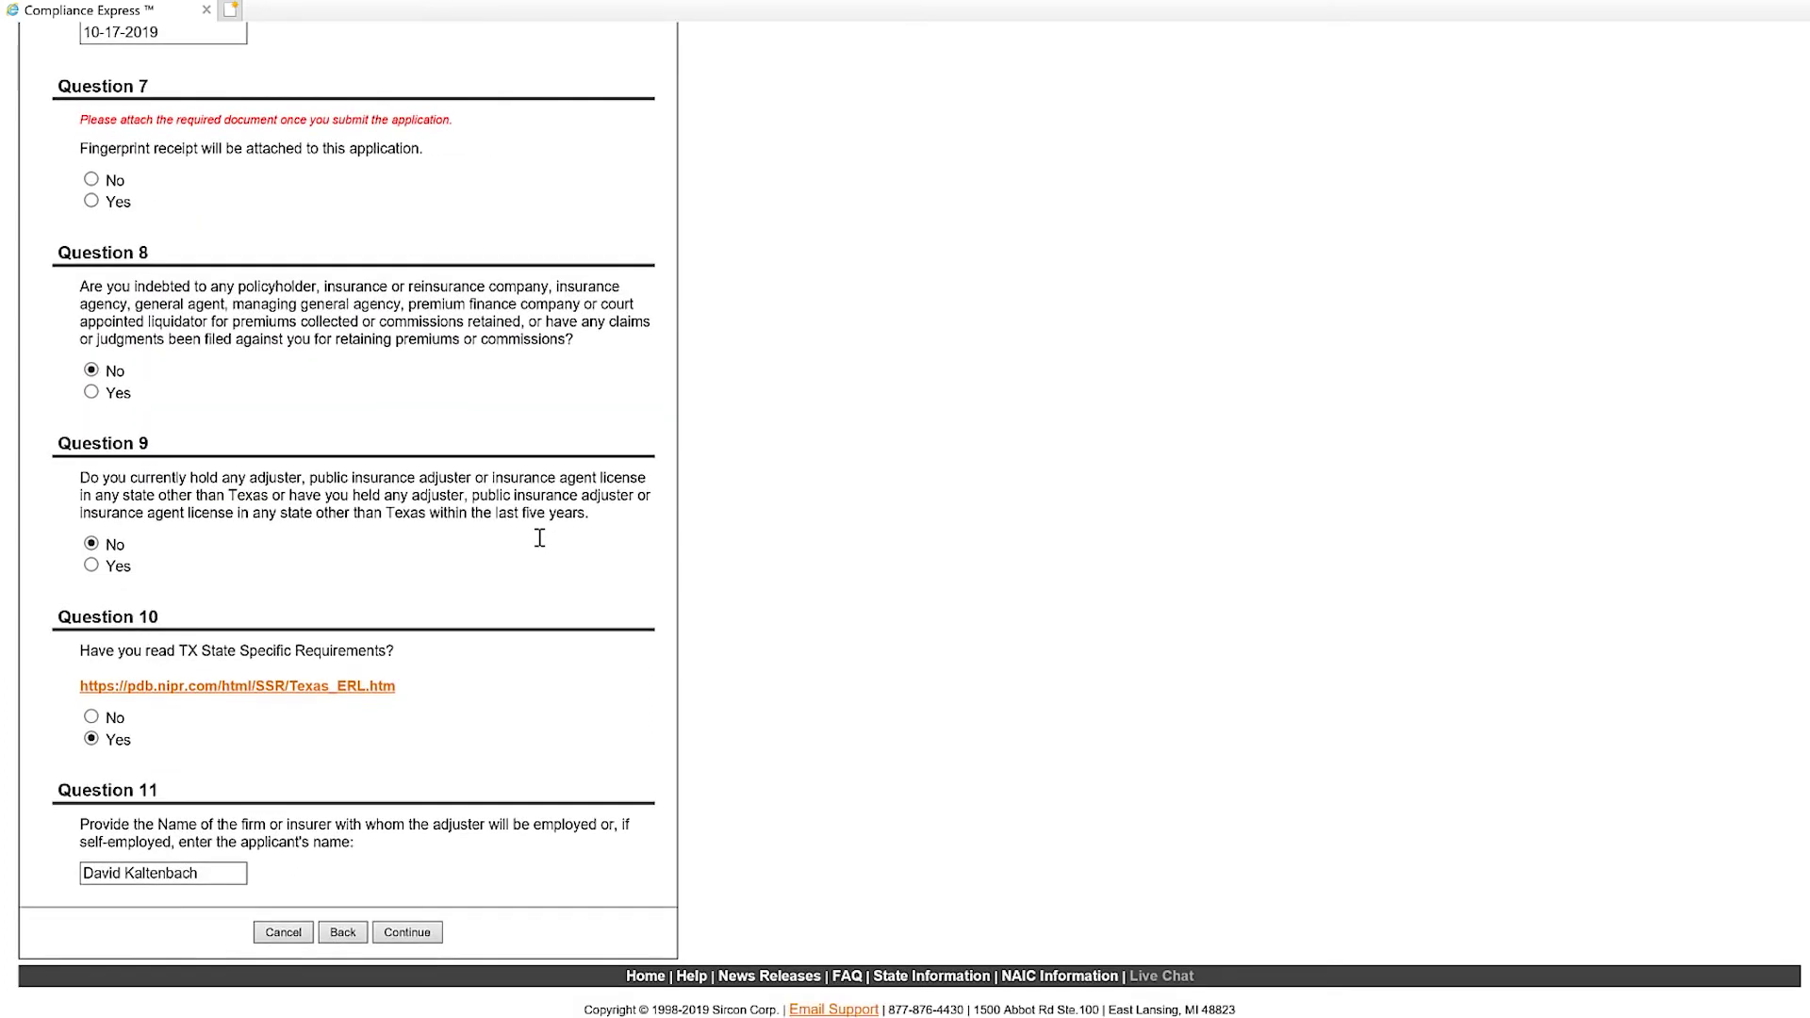
{"action": "scroll", "coordinate": [540, 537], "scroll_direction": "up", "scroll_amount": 2}
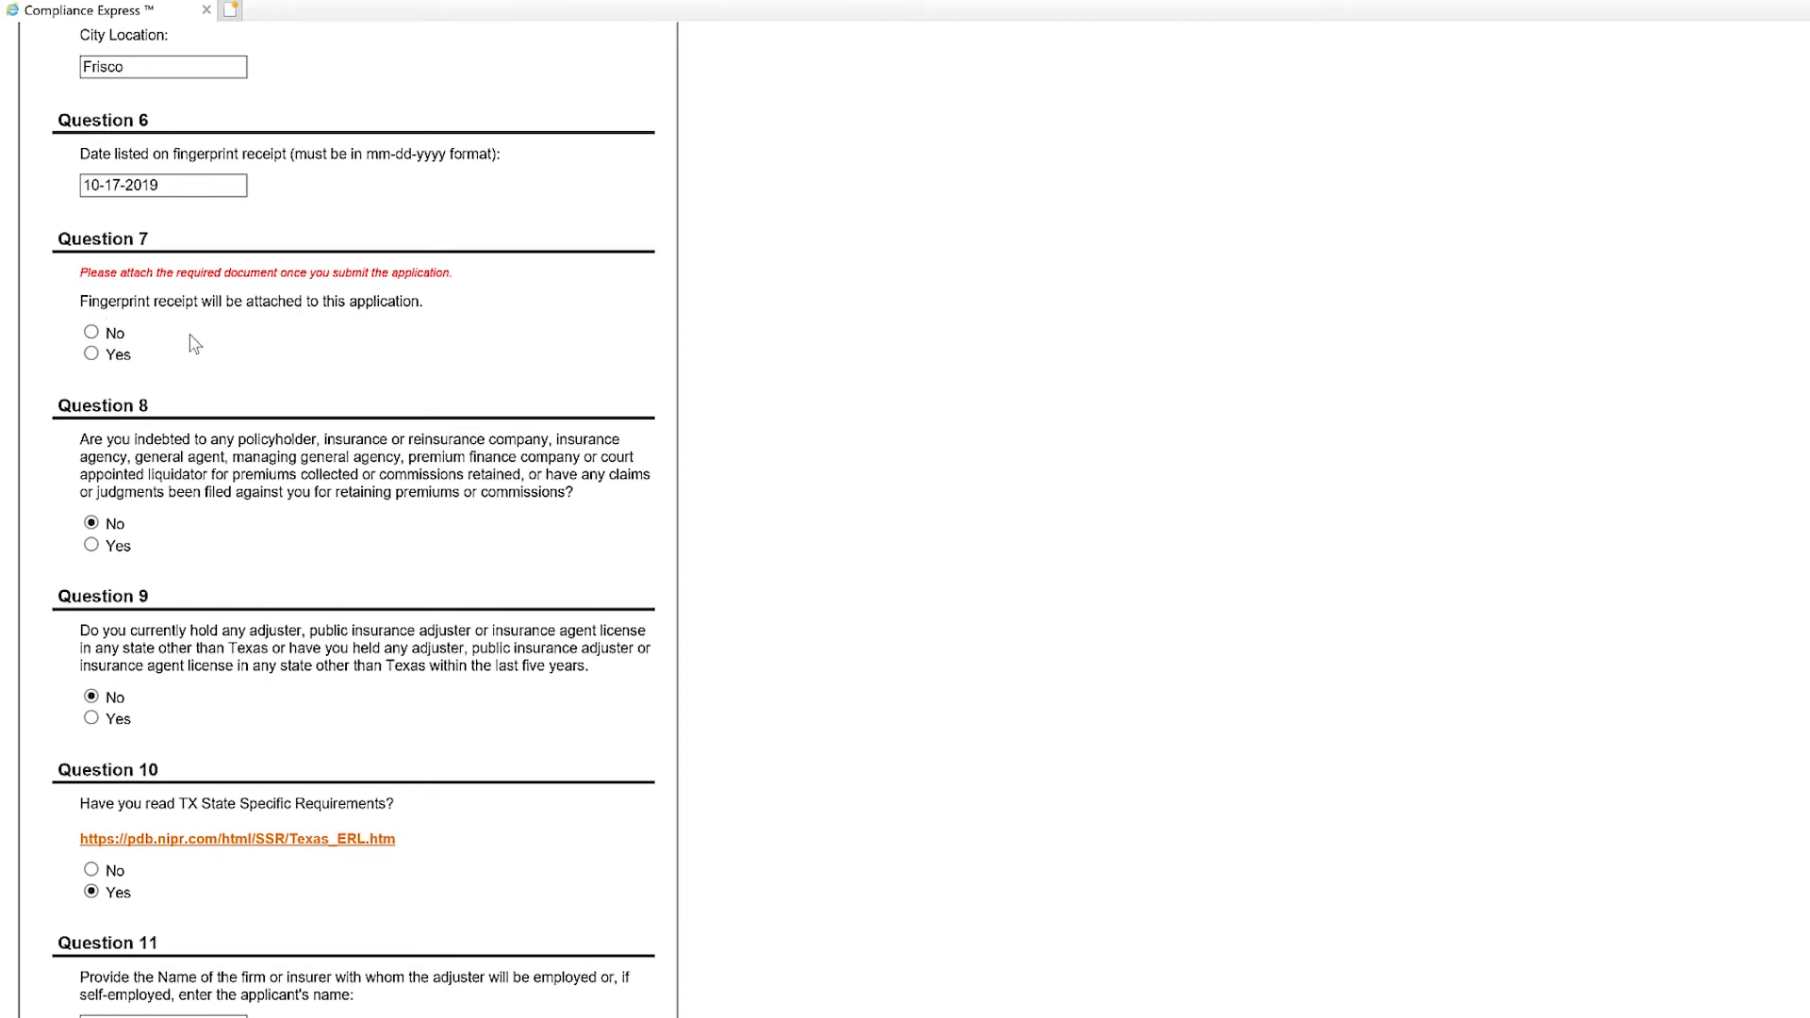
{"action": "left_click", "coordinate": [92, 355]}
{"action": "scroll", "coordinate": [706, 600], "scroll_direction": "down", "scroll_amount": 2}
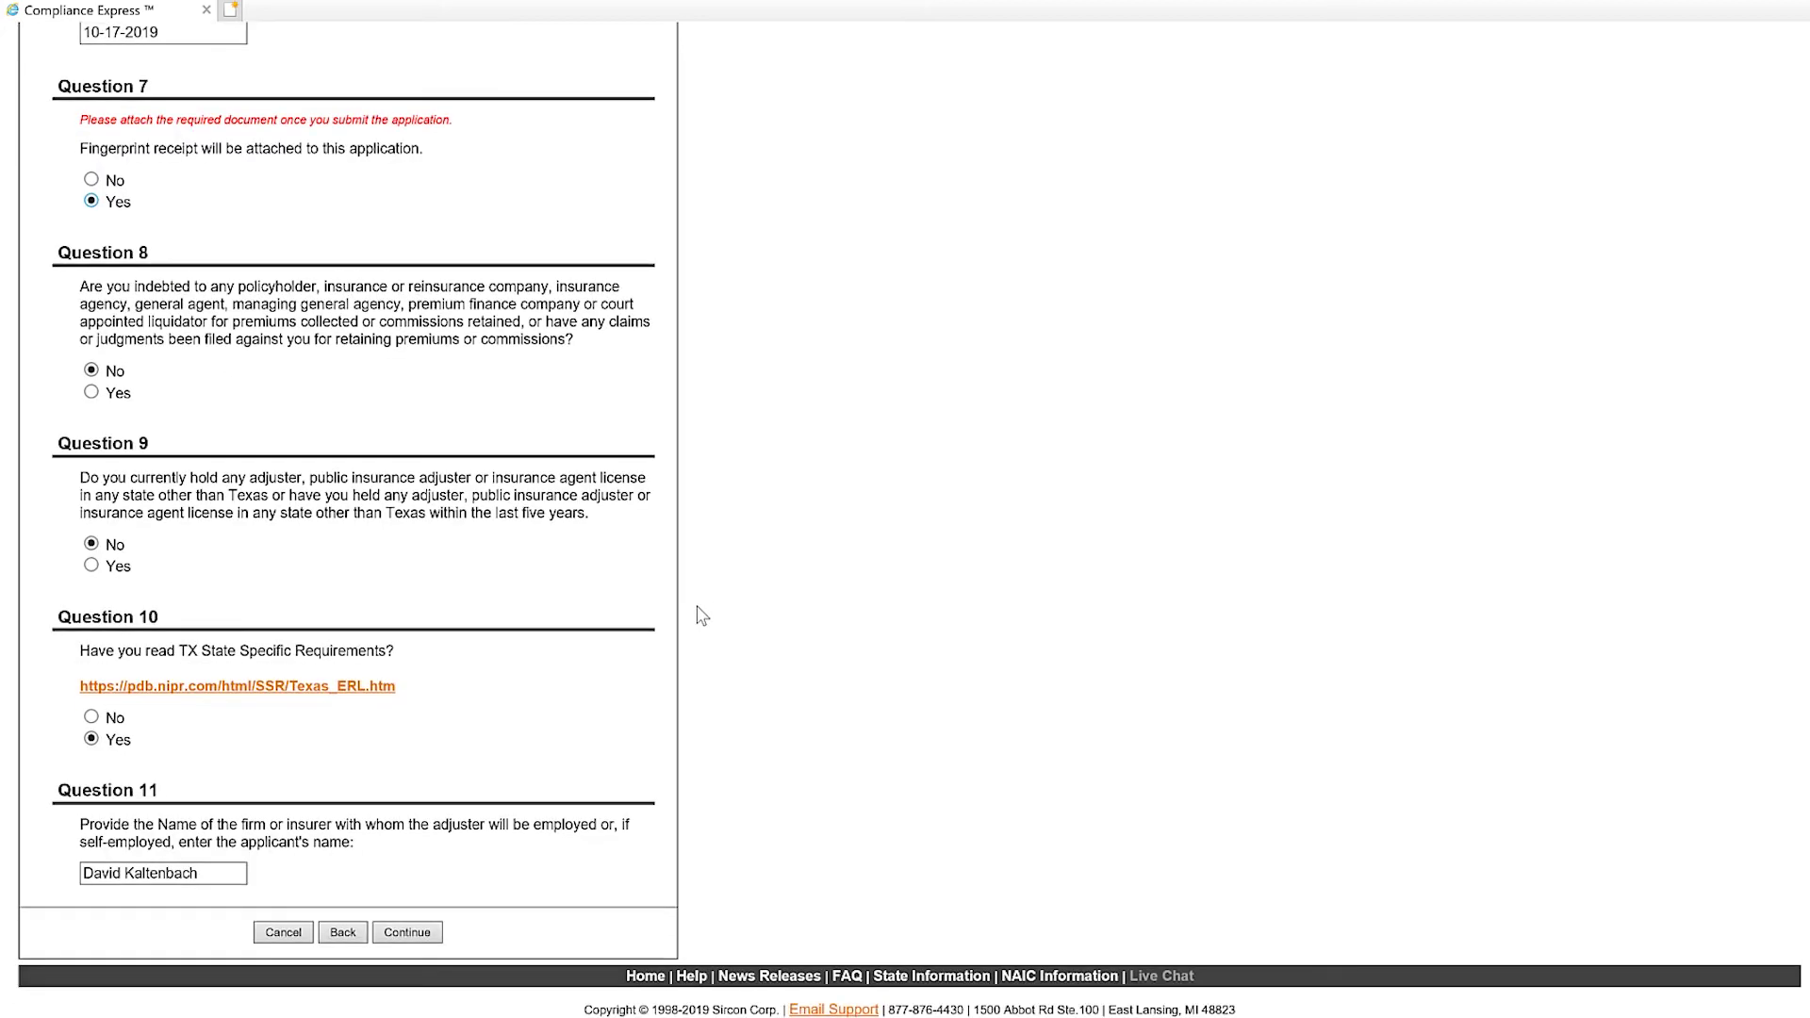
{"action": "left_click", "coordinate": [417, 927]}
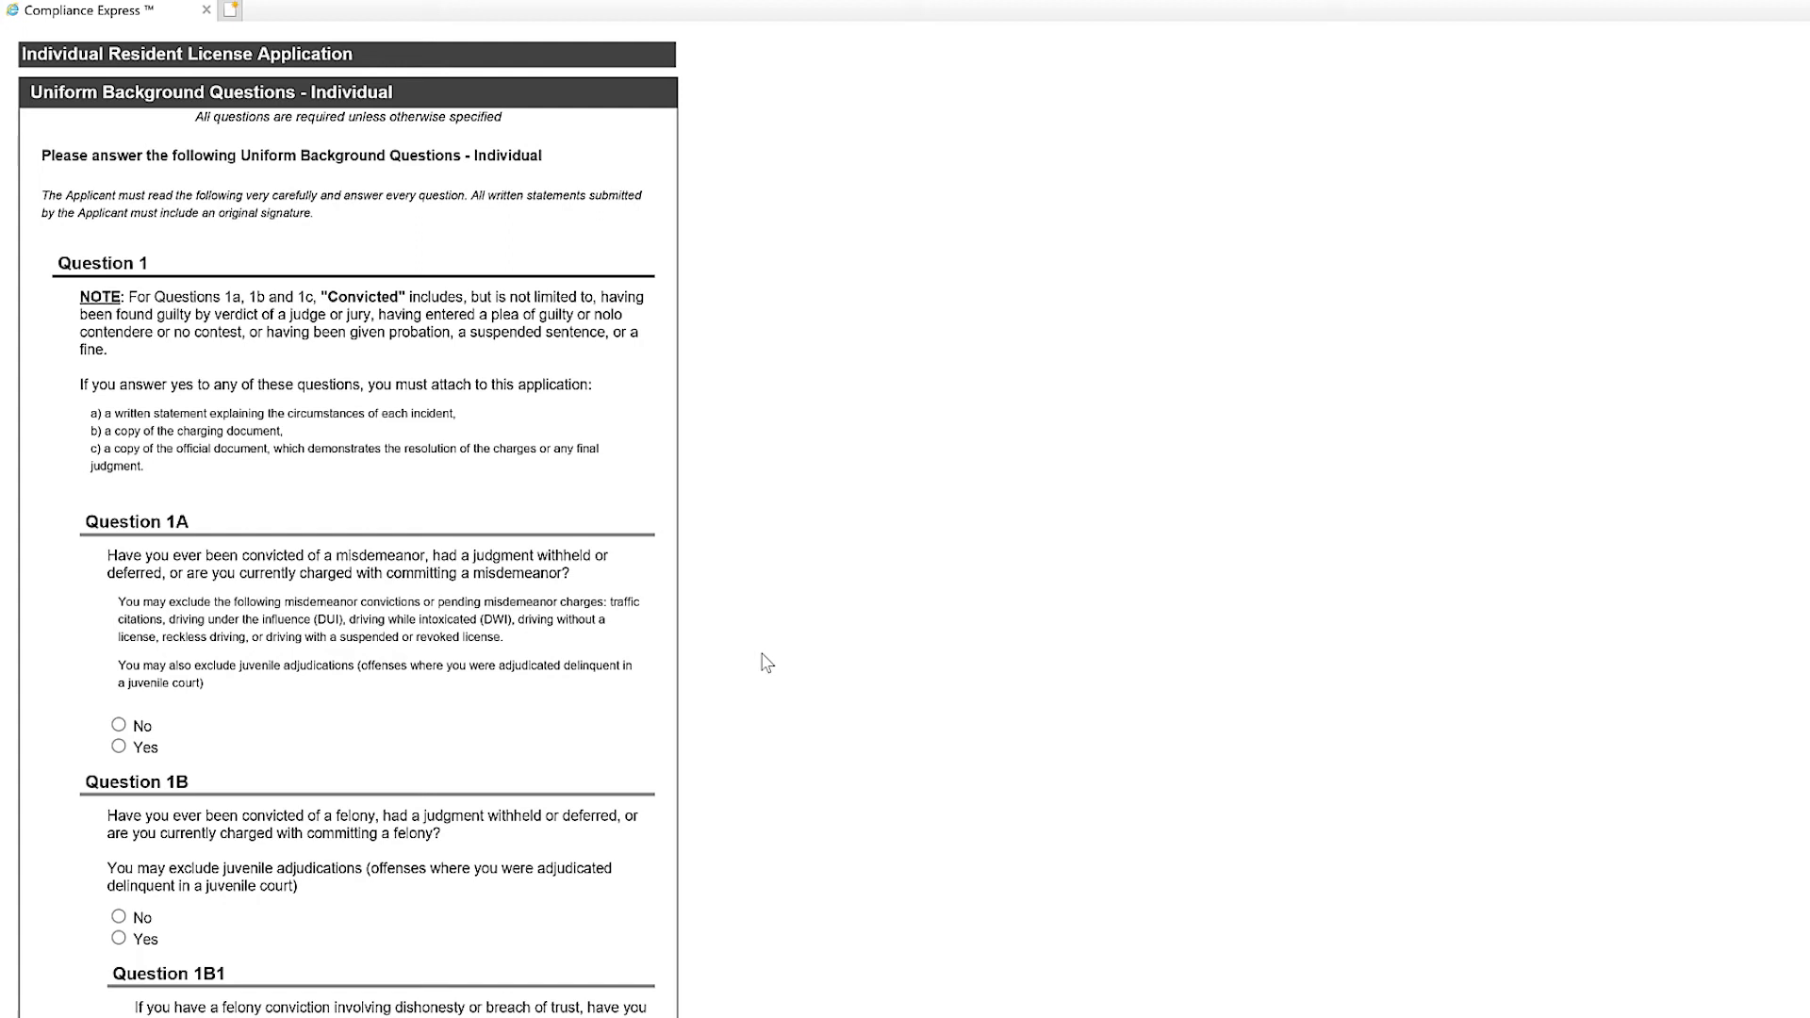
Answer No to Question 1B (felony conviction) and Question 1C (military offense).
{"action": "scroll", "coordinate": [765, 663], "scroll_direction": "down", "scroll_amount": 6}
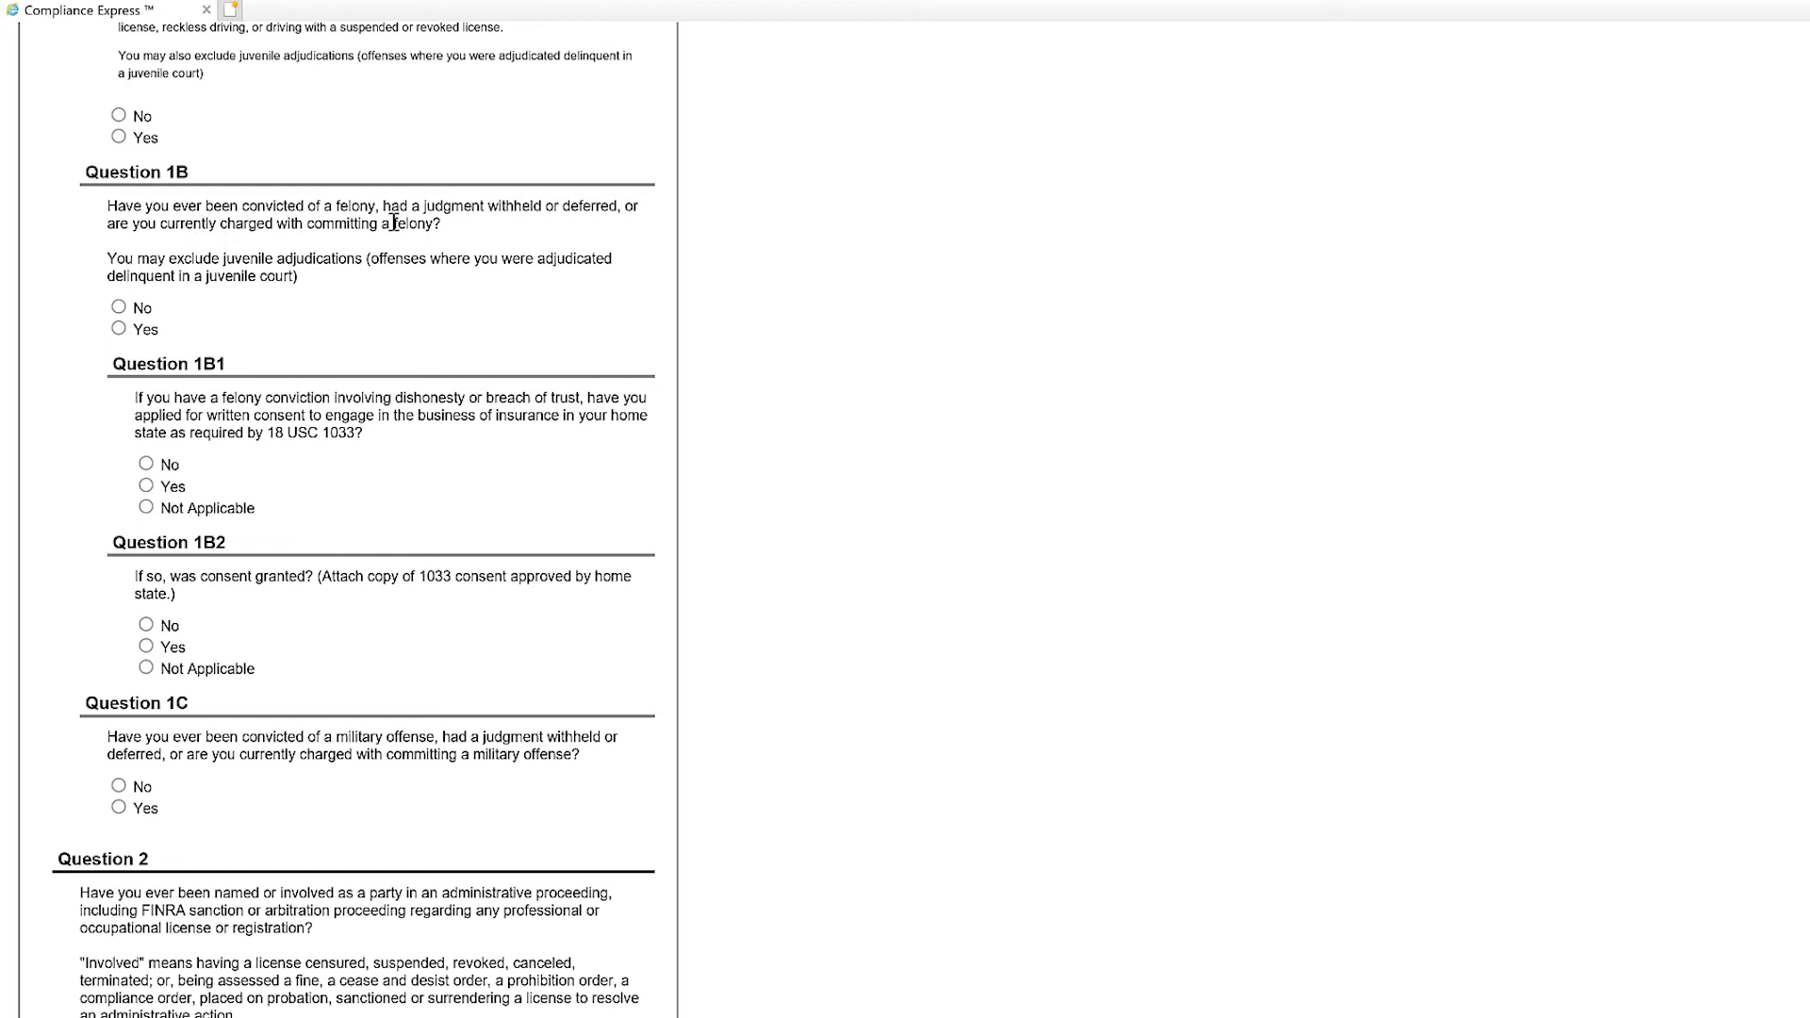
{"action": "left_click", "coordinate": [118, 311]}
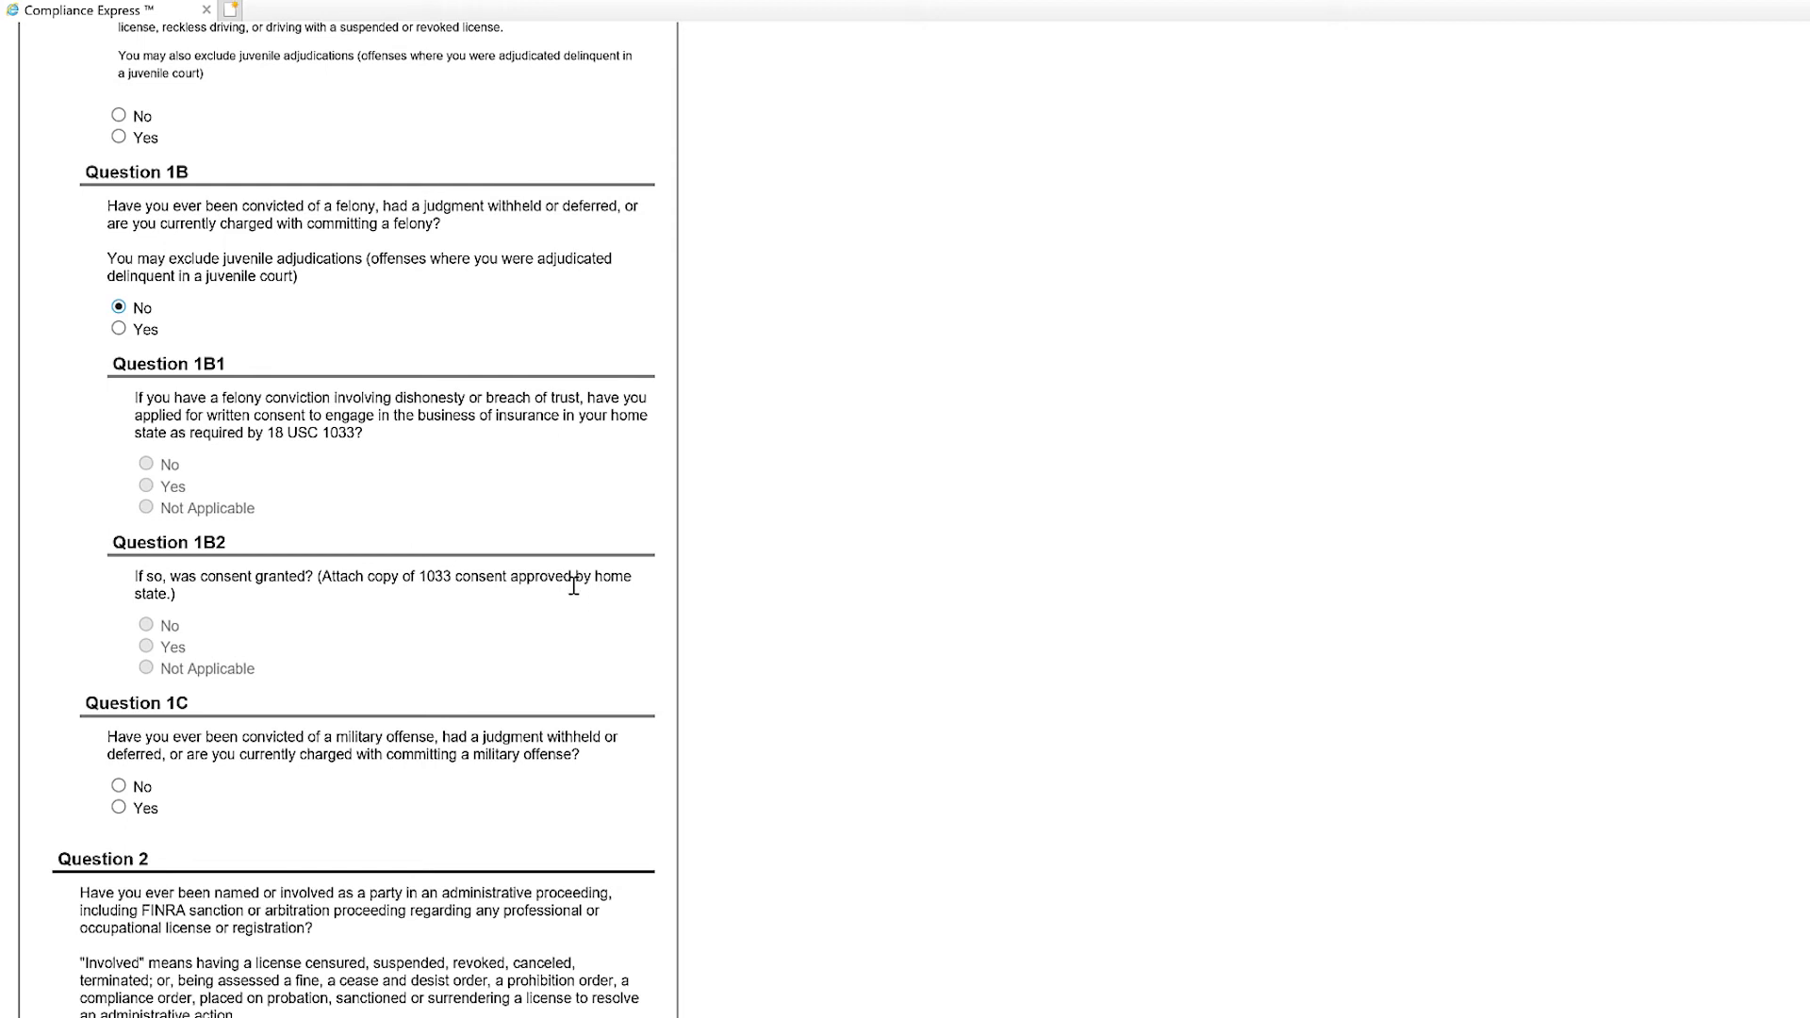
{"action": "scroll", "coordinate": [575, 594], "scroll_direction": "down", "scroll_amount": 5}
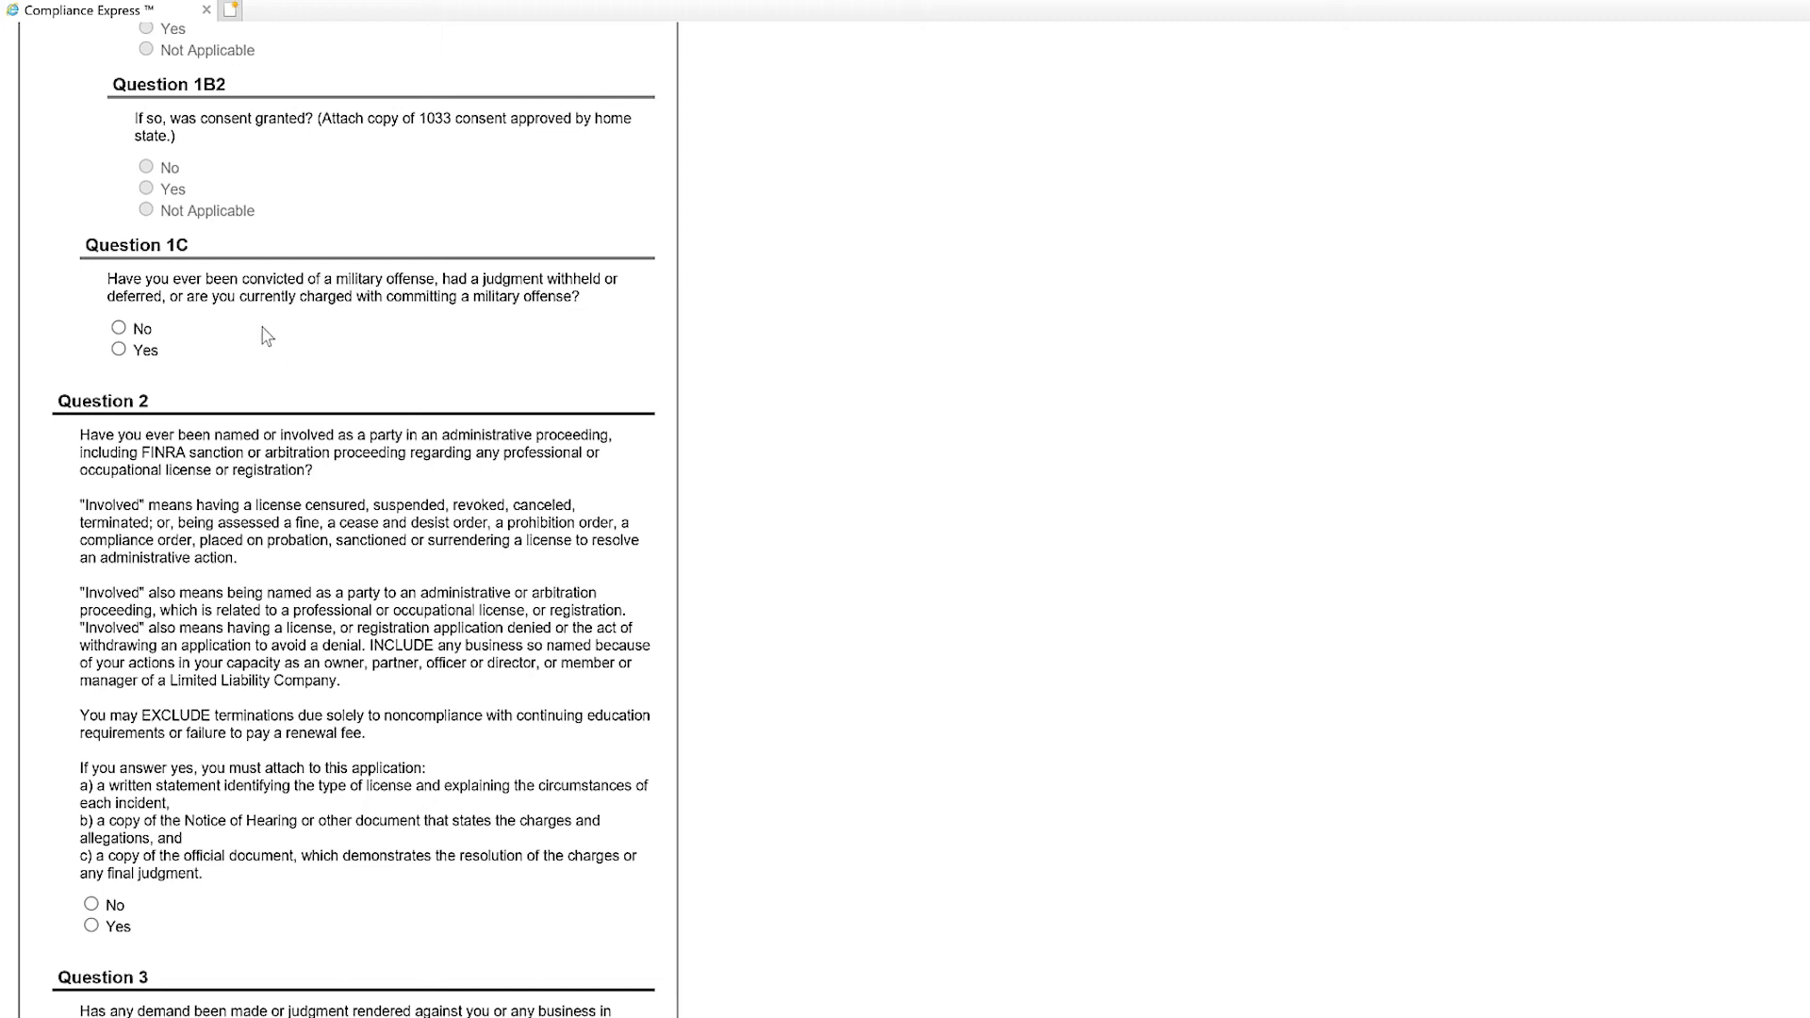
{"action": "left_click", "coordinate": [118, 329]}
{"action": "scroll", "coordinate": [289, 392], "scroll_direction": "down", "scroll_amount": 6}
{"action": "scroll", "coordinate": [287, 387], "scroll_direction": "up", "scroll_amount": 5}
{"action": "scroll", "coordinate": [285, 381], "scroll_direction": "down", "scroll_amount": 1}
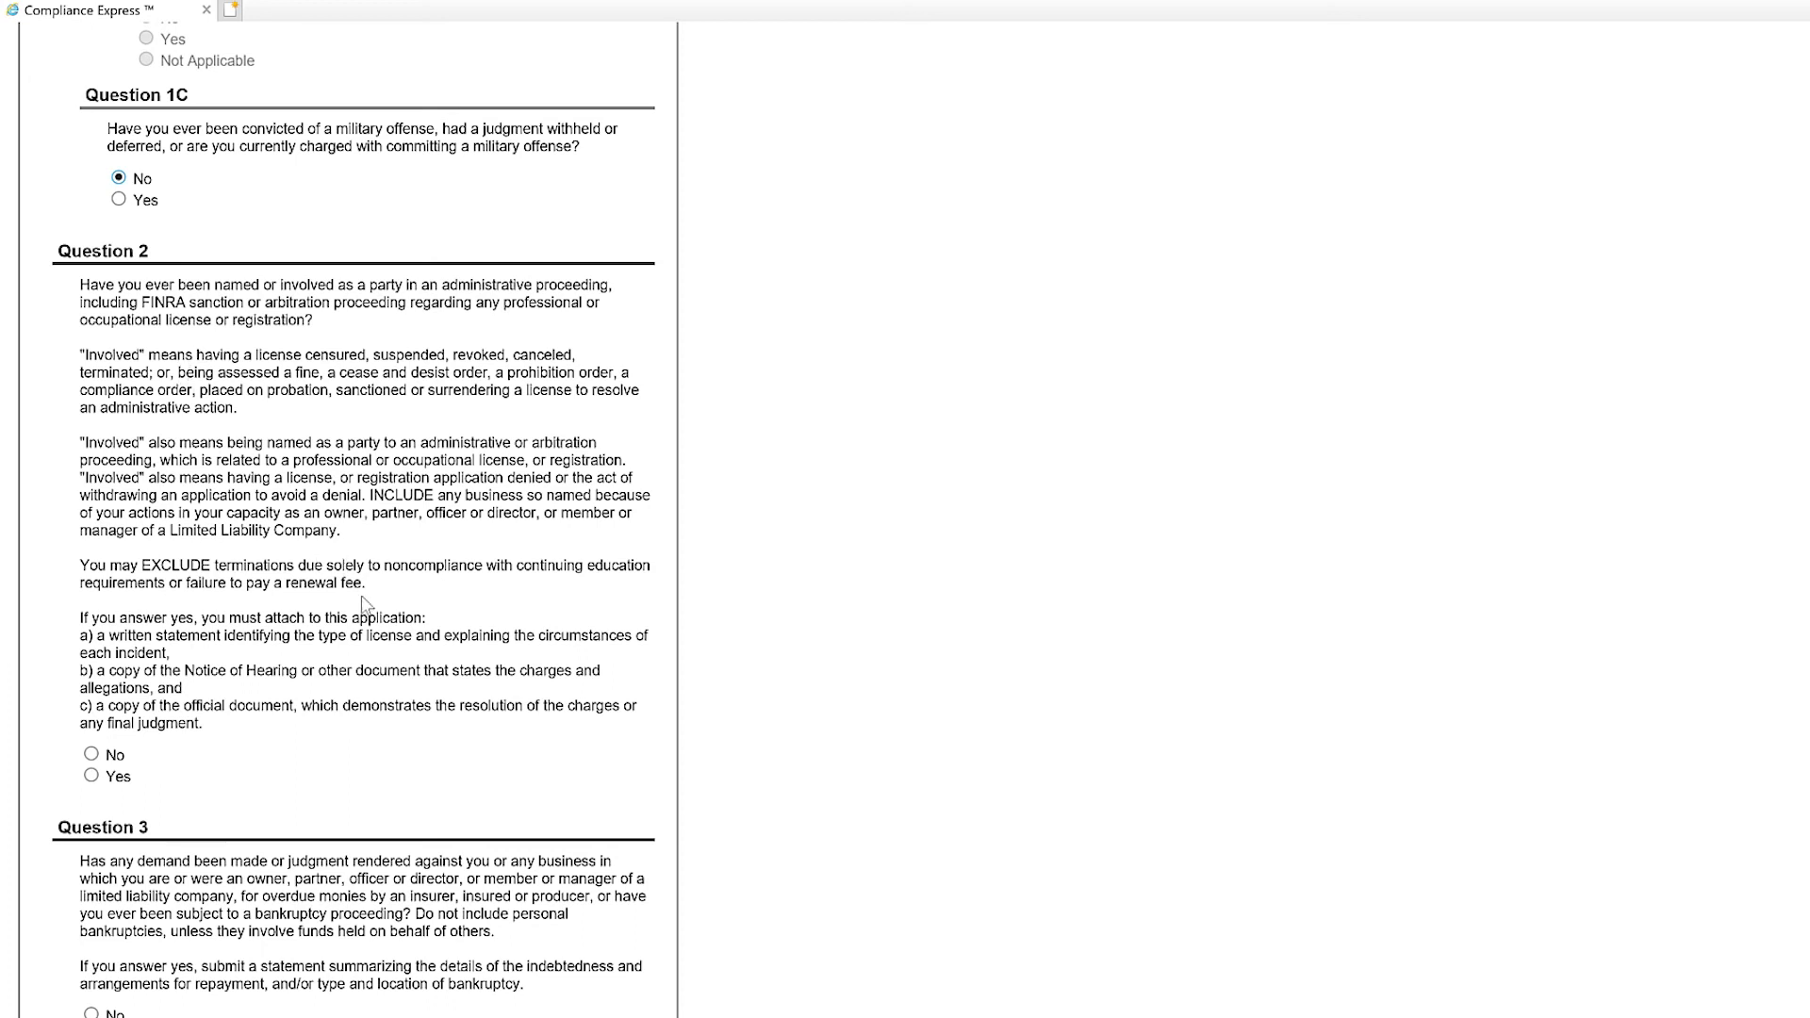
Answer No to Question 2 (administrative proceeding) and Question 3 (demand or judgment).
{"action": "left_click", "coordinate": [92, 754]}
{"action": "scroll", "coordinate": [316, 770], "scroll_direction": "down", "scroll_amount": 3}
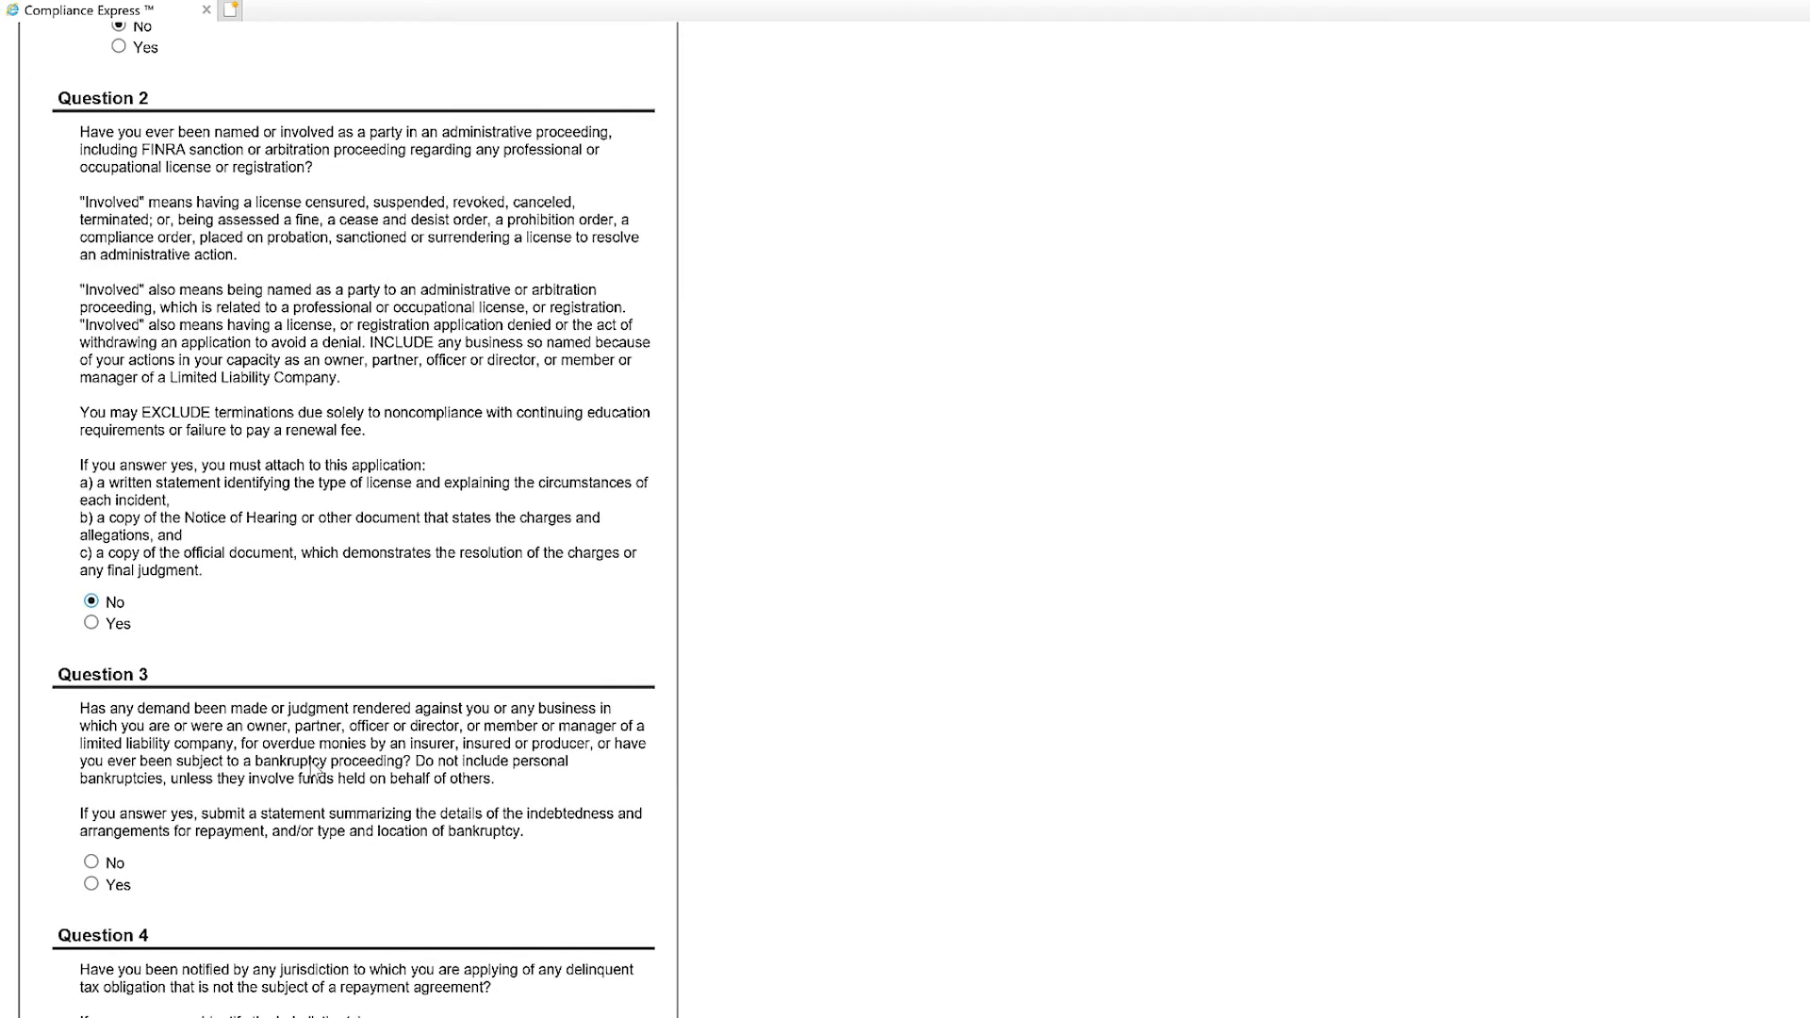
{"action": "scroll", "coordinate": [316, 770], "scroll_direction": "down", "scroll_amount": 6}
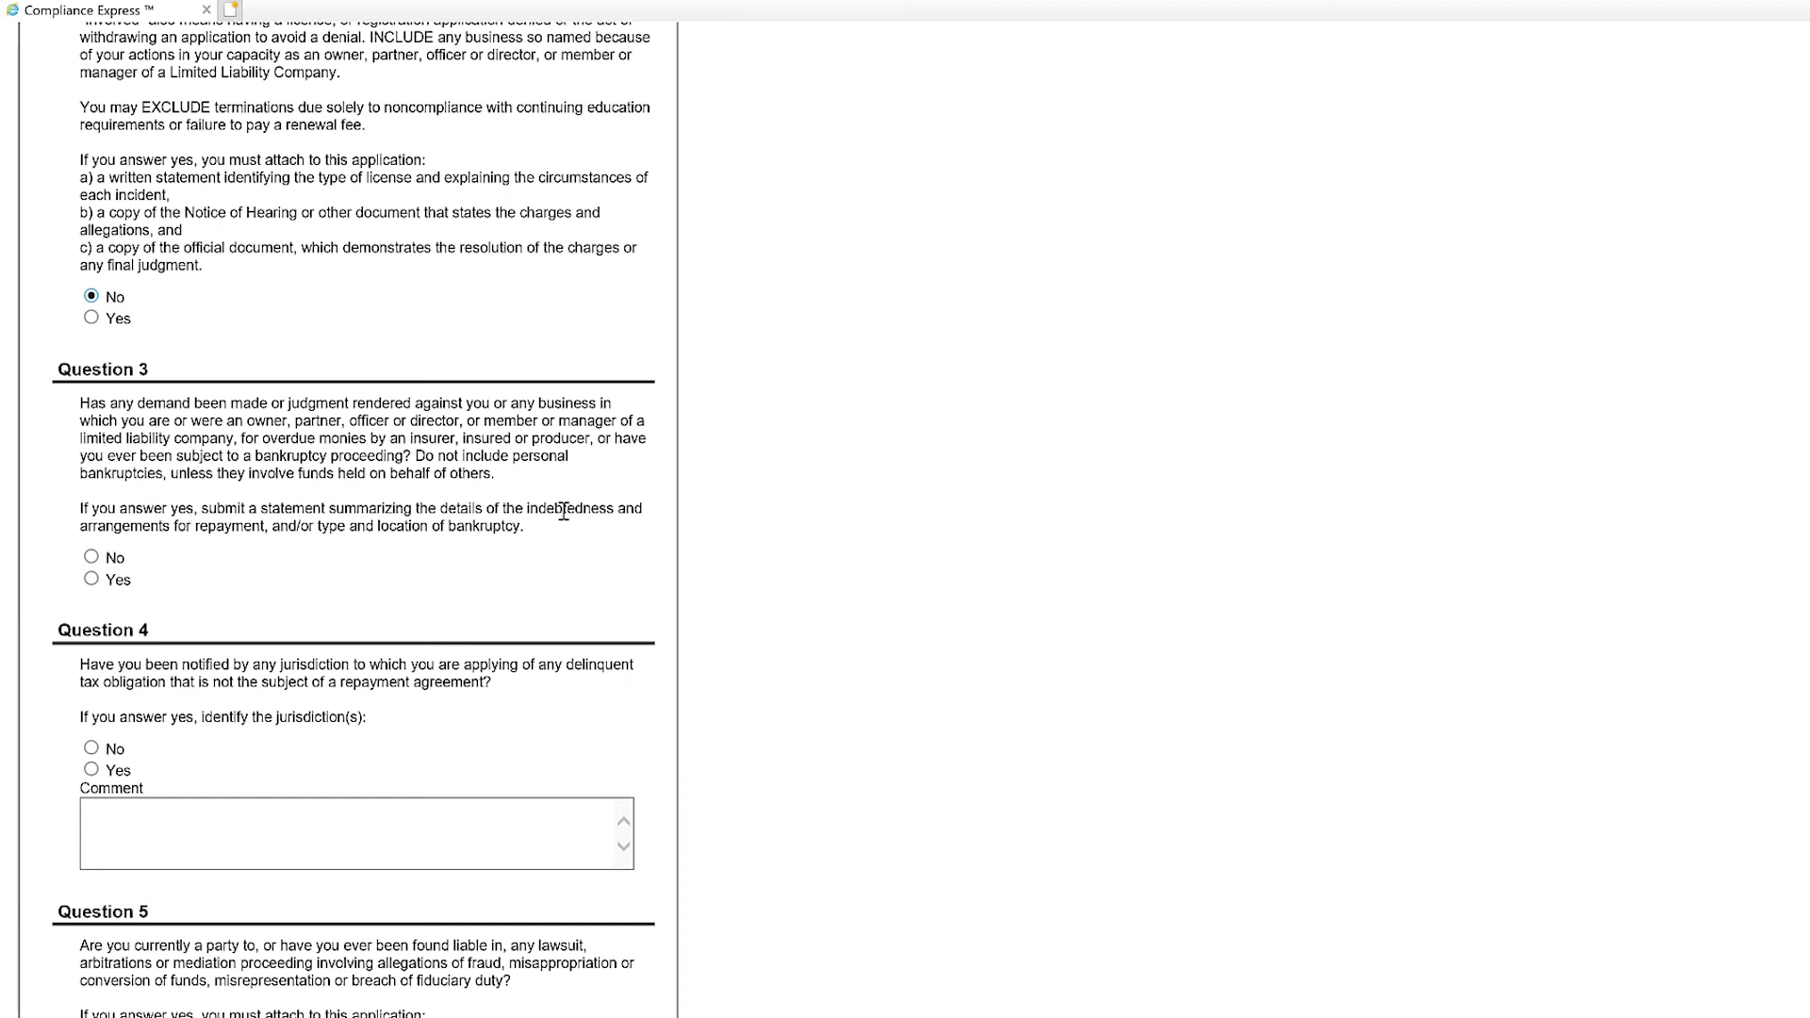
{"action": "left_click", "coordinate": [91, 557]}
{"action": "scroll", "coordinate": [289, 572], "scroll_direction": "down", "scroll_amount": 5}
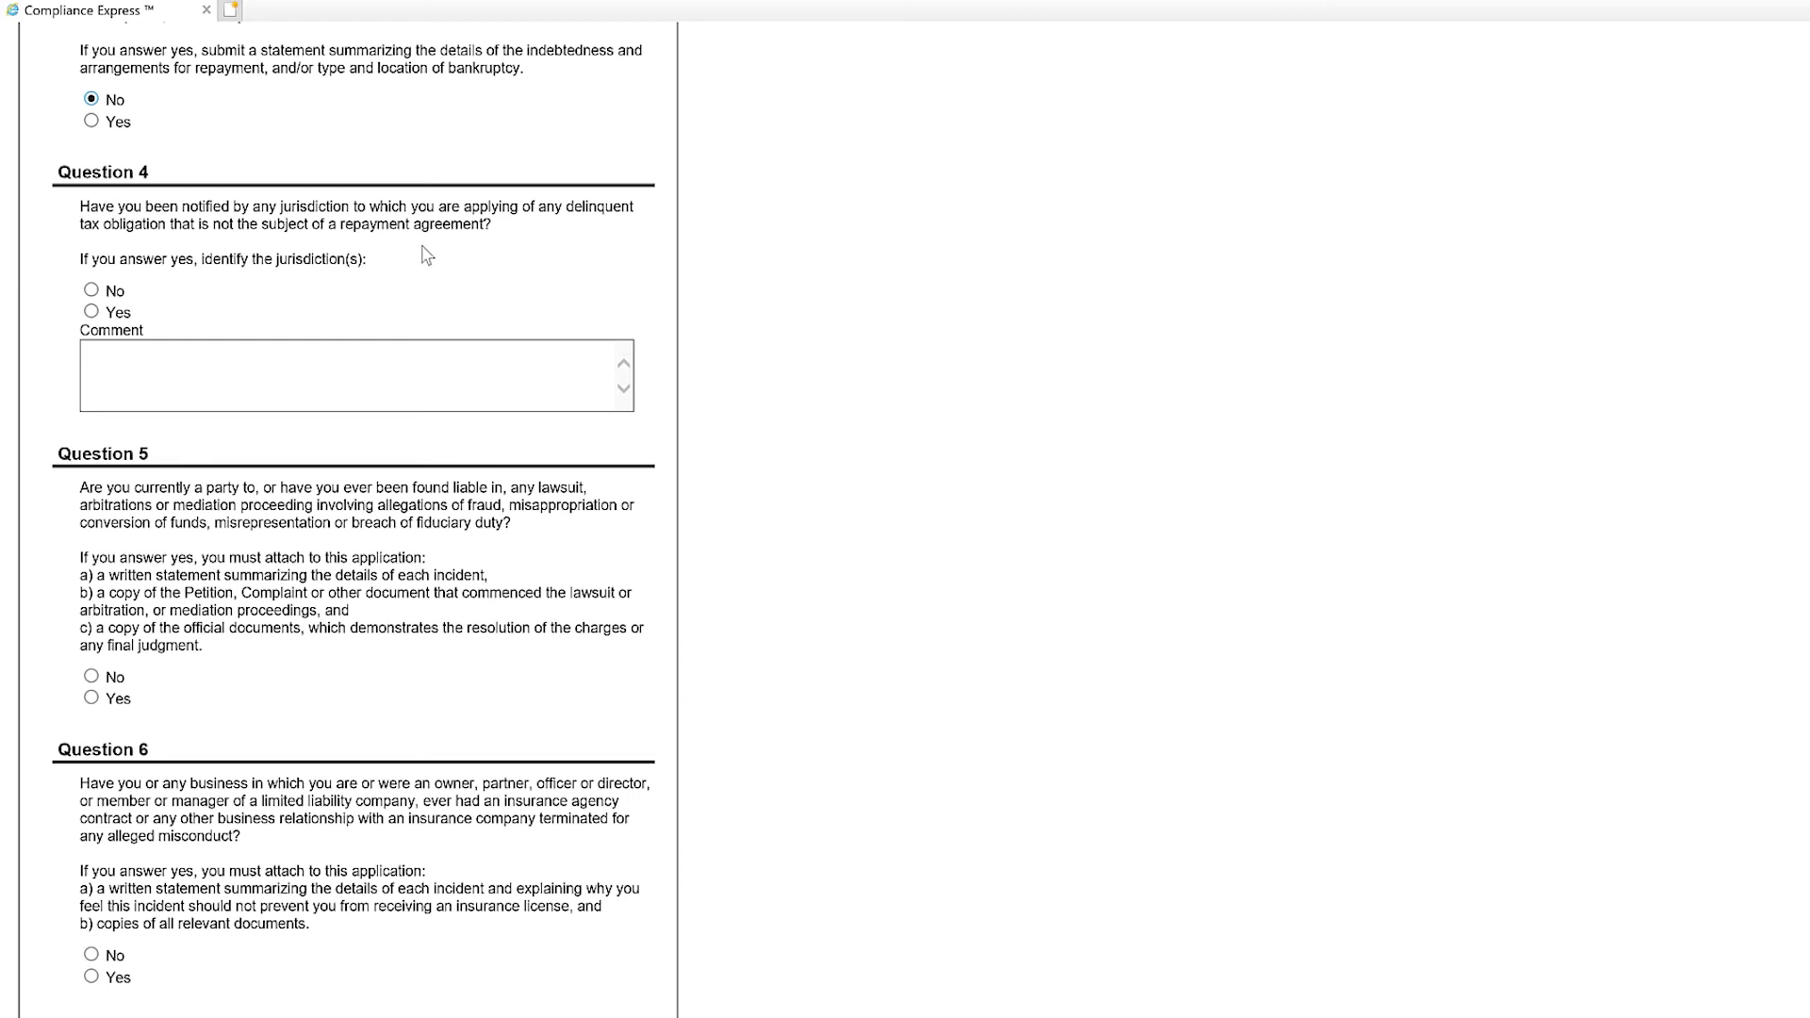
Answer No to Question 4 (delinquent taxes) and Question 5 (lawsuit or fraud).
{"action": "left_click", "coordinate": [91, 291]}
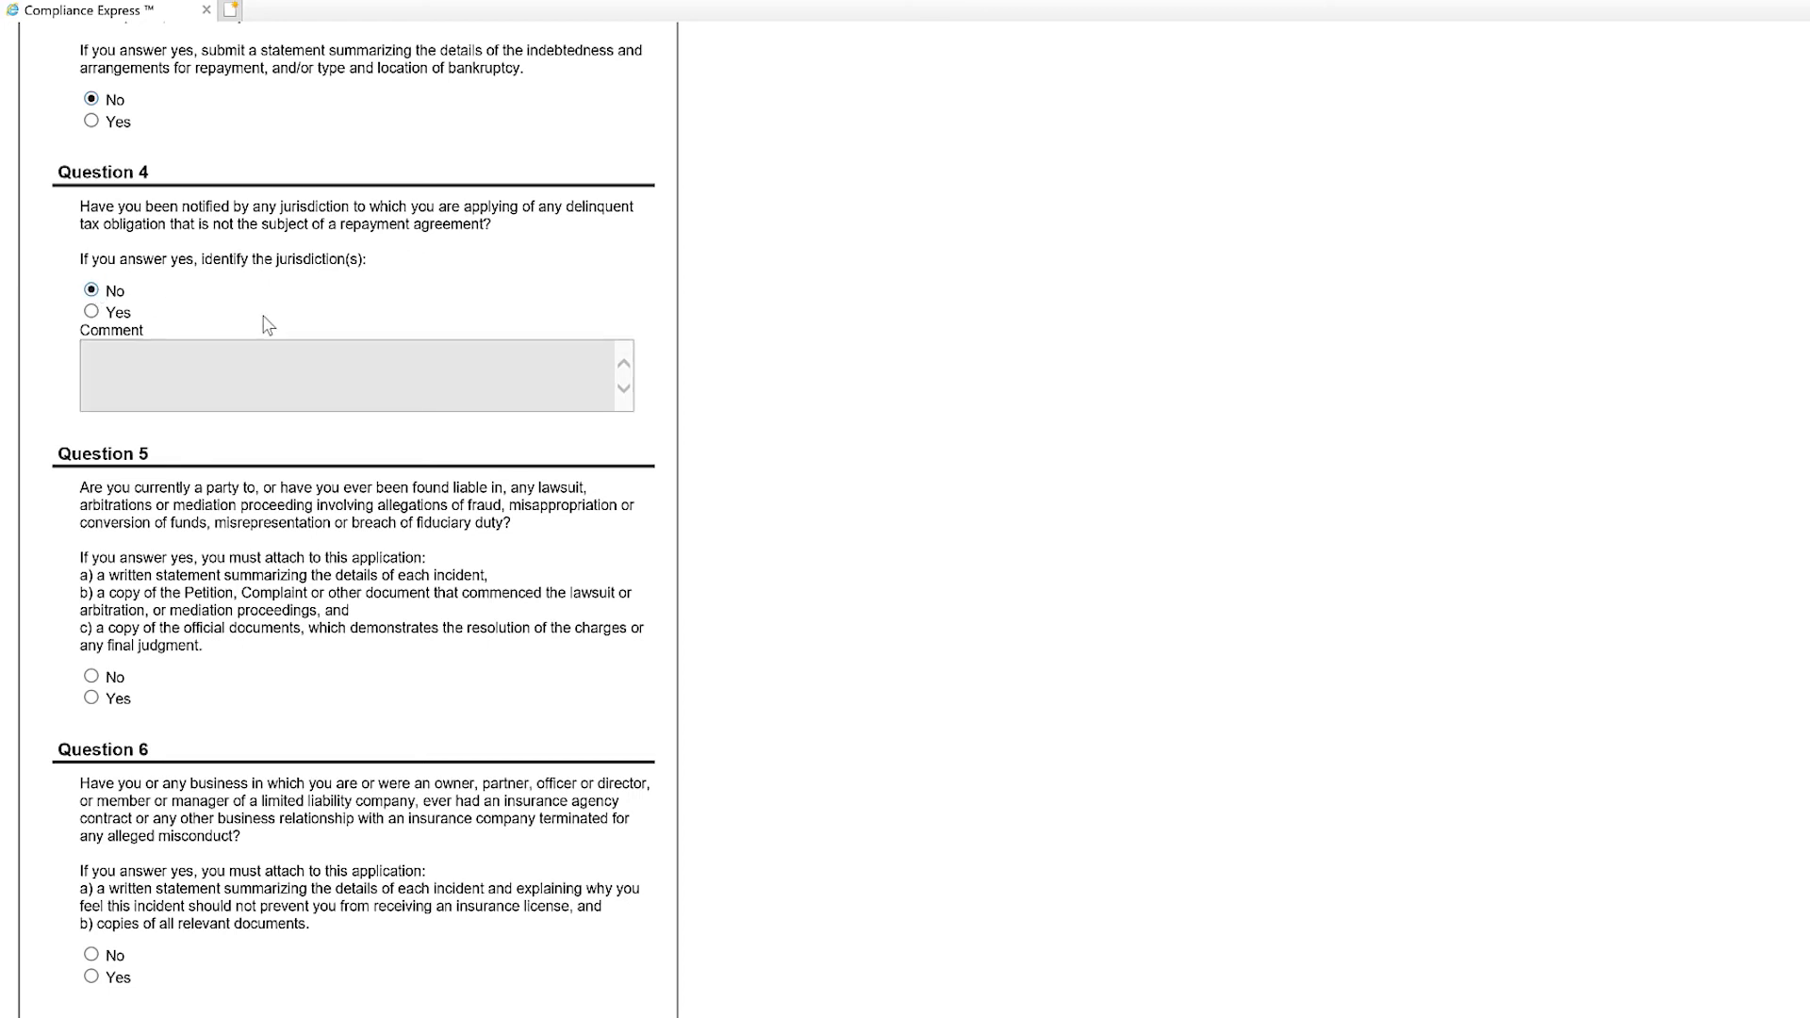
{"action": "scroll", "coordinate": [267, 327], "scroll_direction": "down", "scroll_amount": 2}
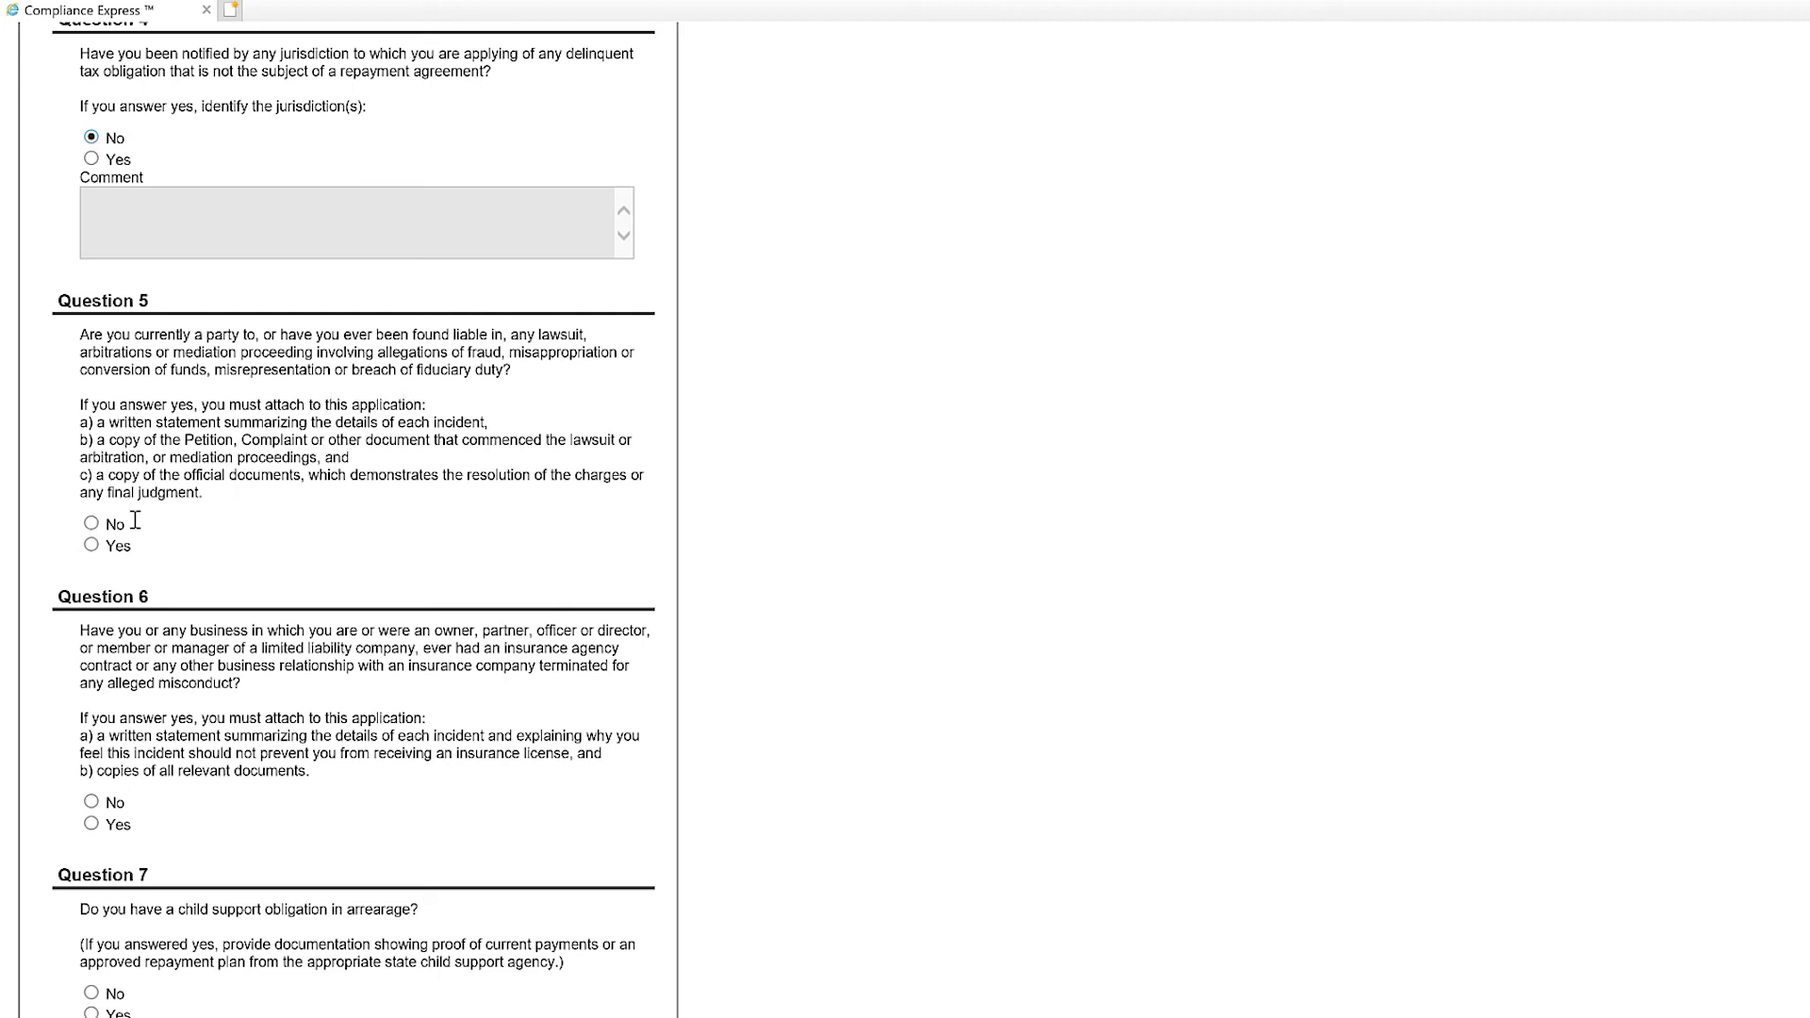
{"action": "left_click", "coordinate": [91, 525]}
{"action": "scroll", "coordinate": [245, 535], "scroll_direction": "down", "scroll_amount": 5}
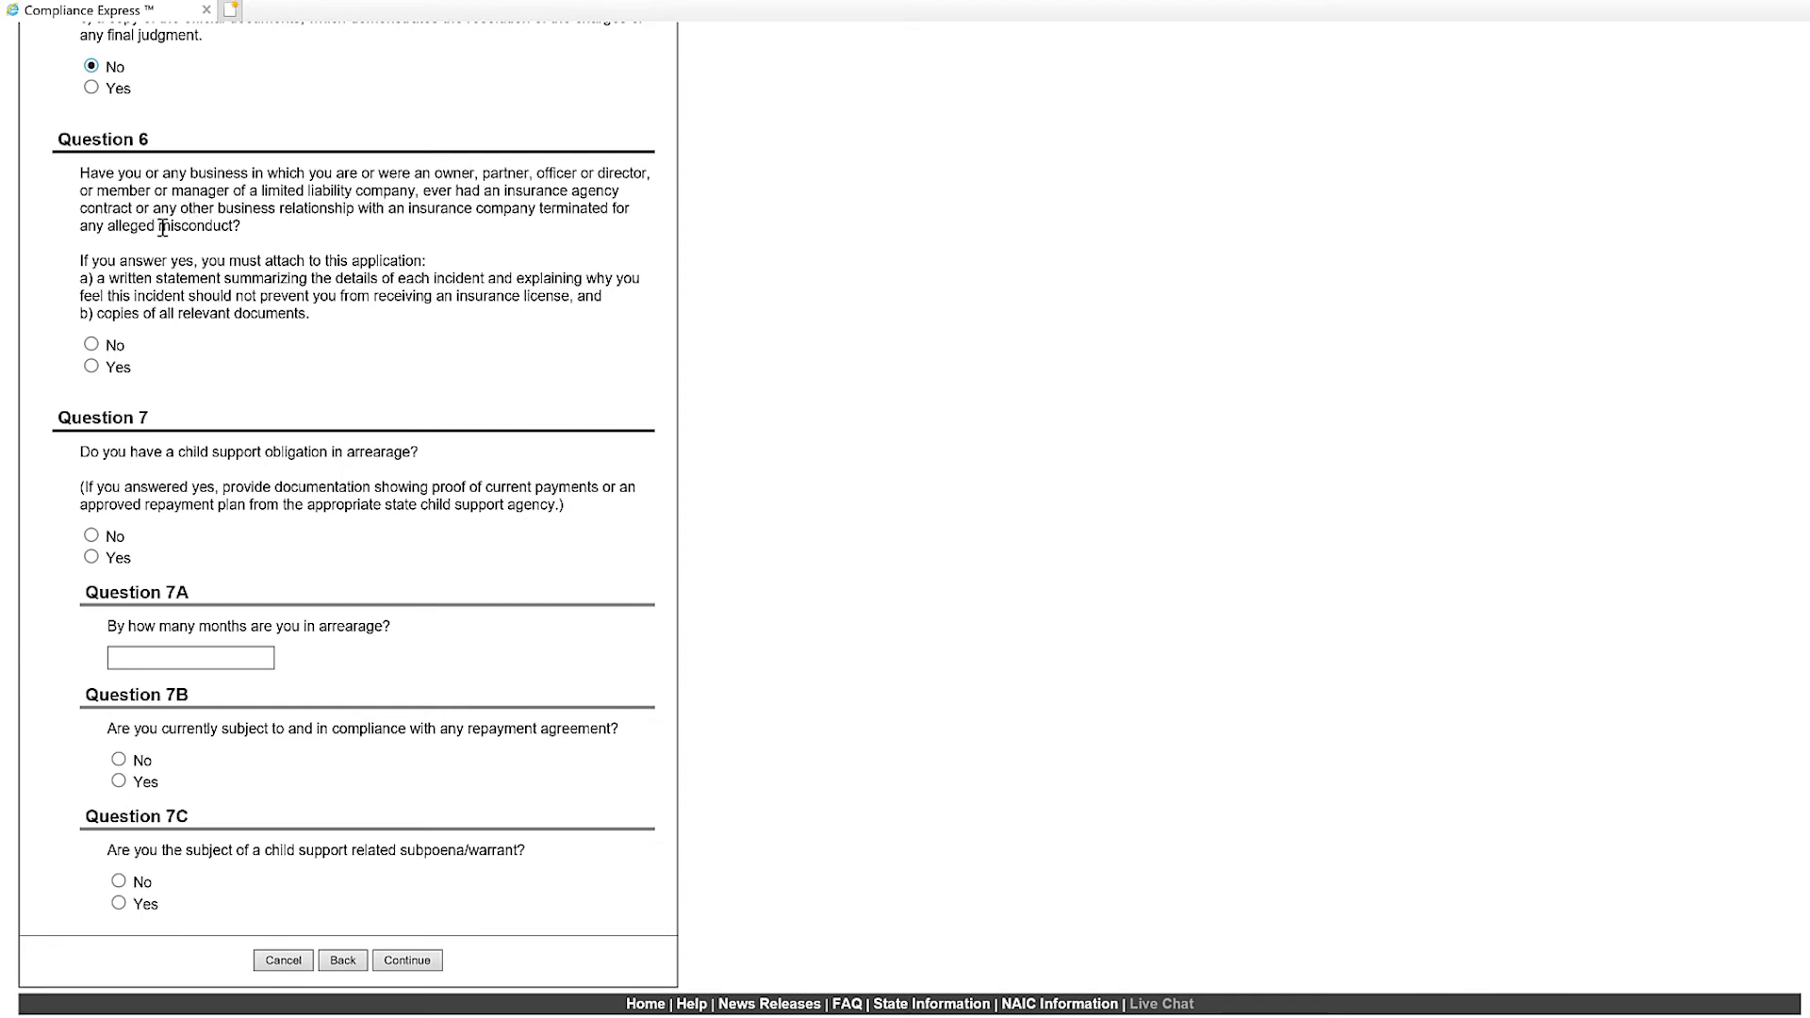
Answer No to Question 6 (terminated agency contract) and Question 7 (child support), then submit the page.
{"action": "left_click", "coordinate": [91, 345]}
{"action": "left_click", "coordinate": [94, 537]}
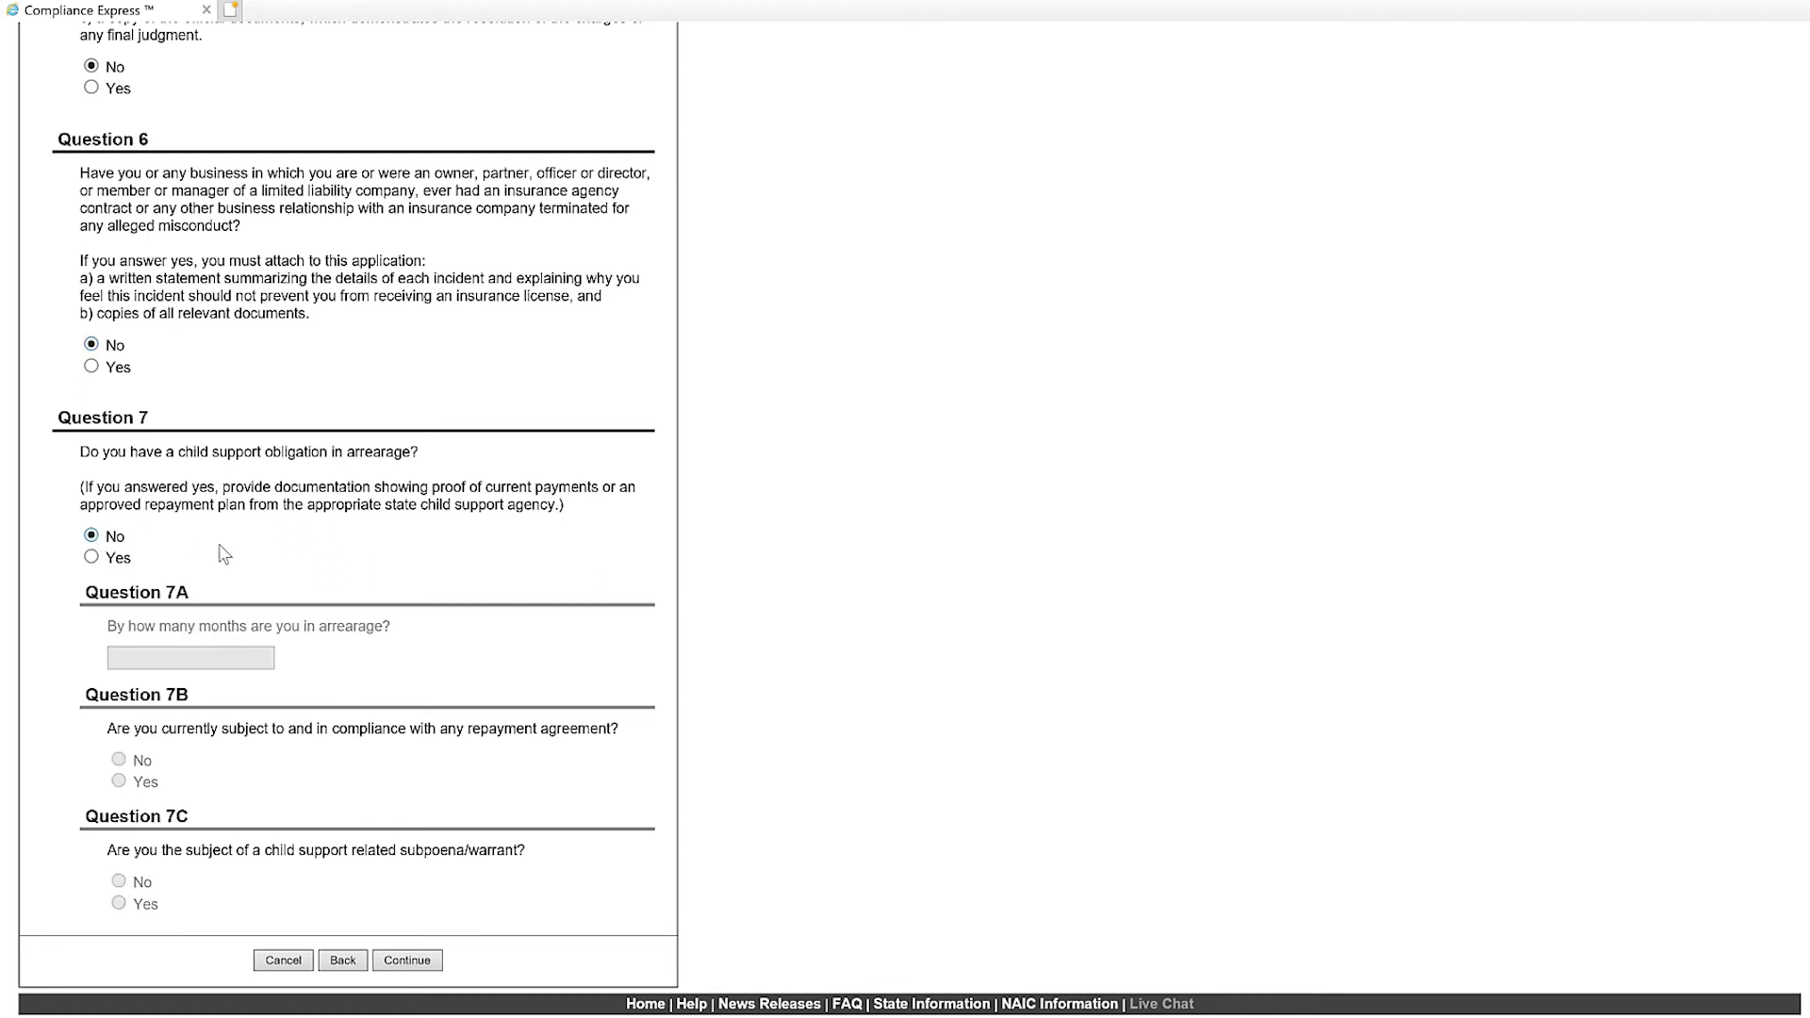
{"action": "scroll", "coordinate": [224, 554], "scroll_direction": "down", "scroll_amount": 1}
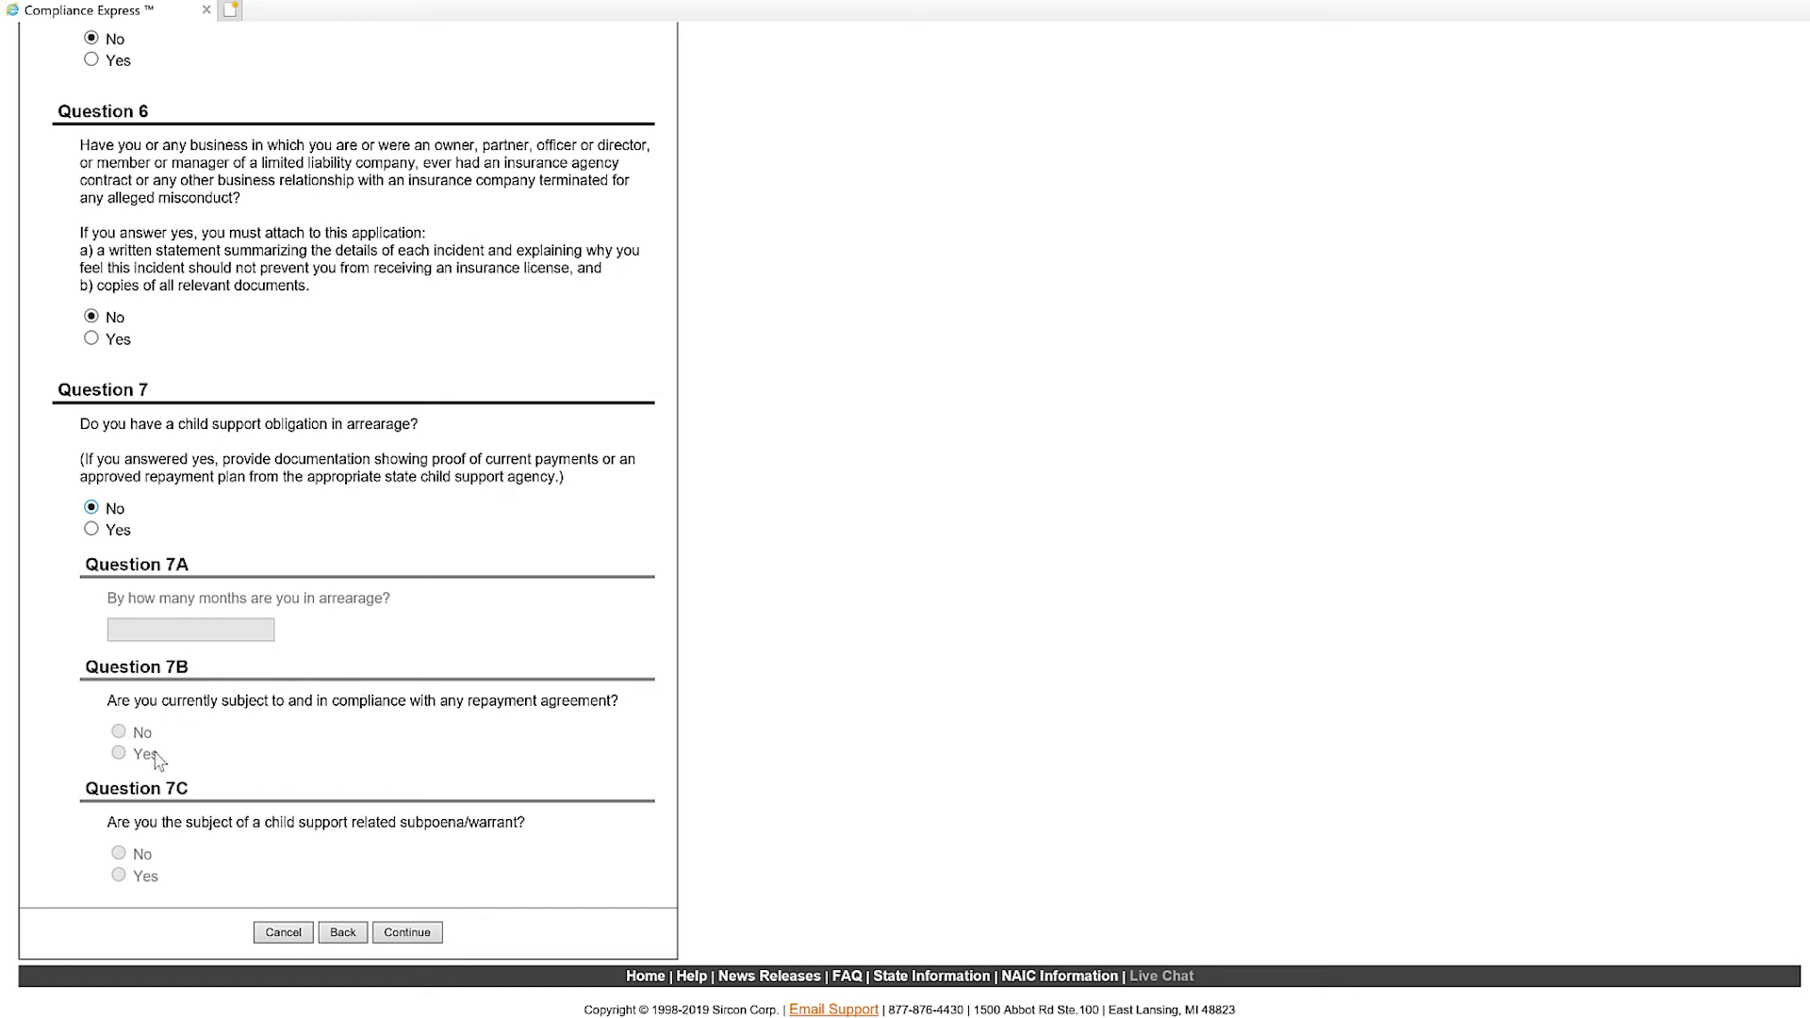
{"action": "left_click", "coordinate": [414, 933]}
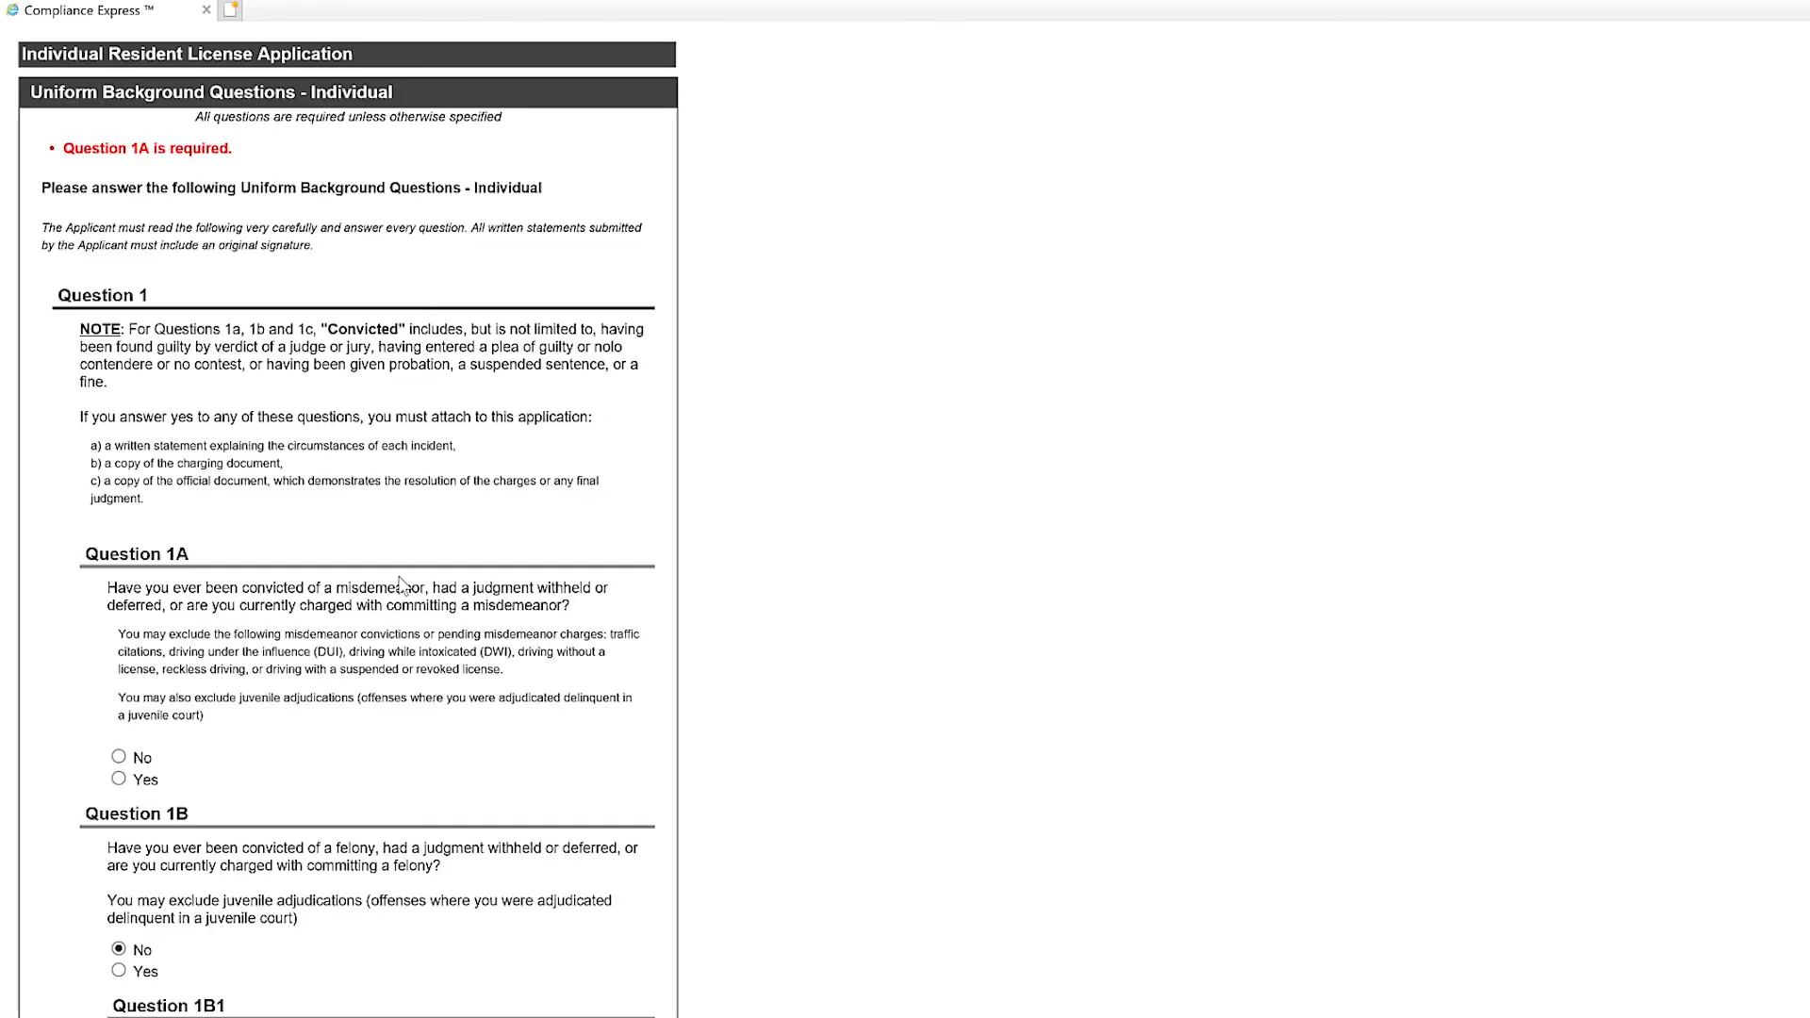
Answer No to the required misdemeanor Question 1A and resubmit the background questions.
{"action": "scroll", "coordinate": [404, 585], "scroll_direction": "down", "scroll_amount": 2}
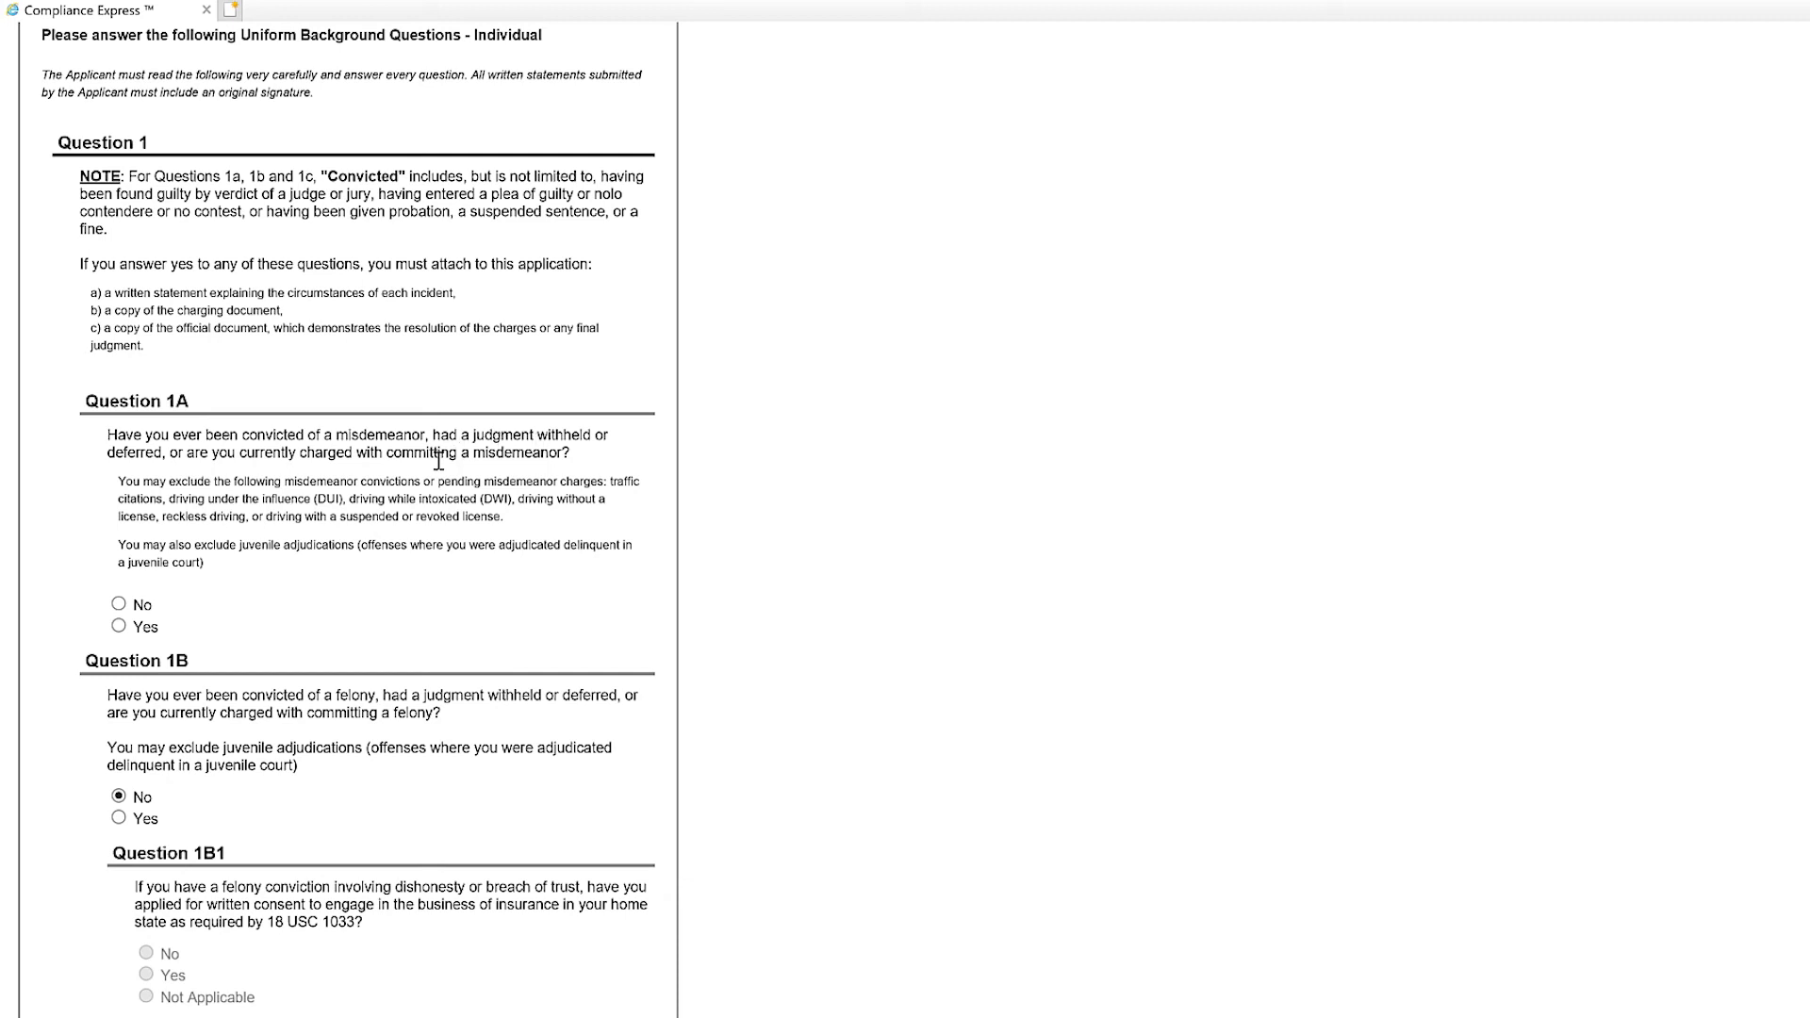
{"action": "left_click", "coordinate": [119, 606]}
{"action": "scroll", "coordinate": [311, 618], "scroll_direction": "down", "scroll_amount": 20}
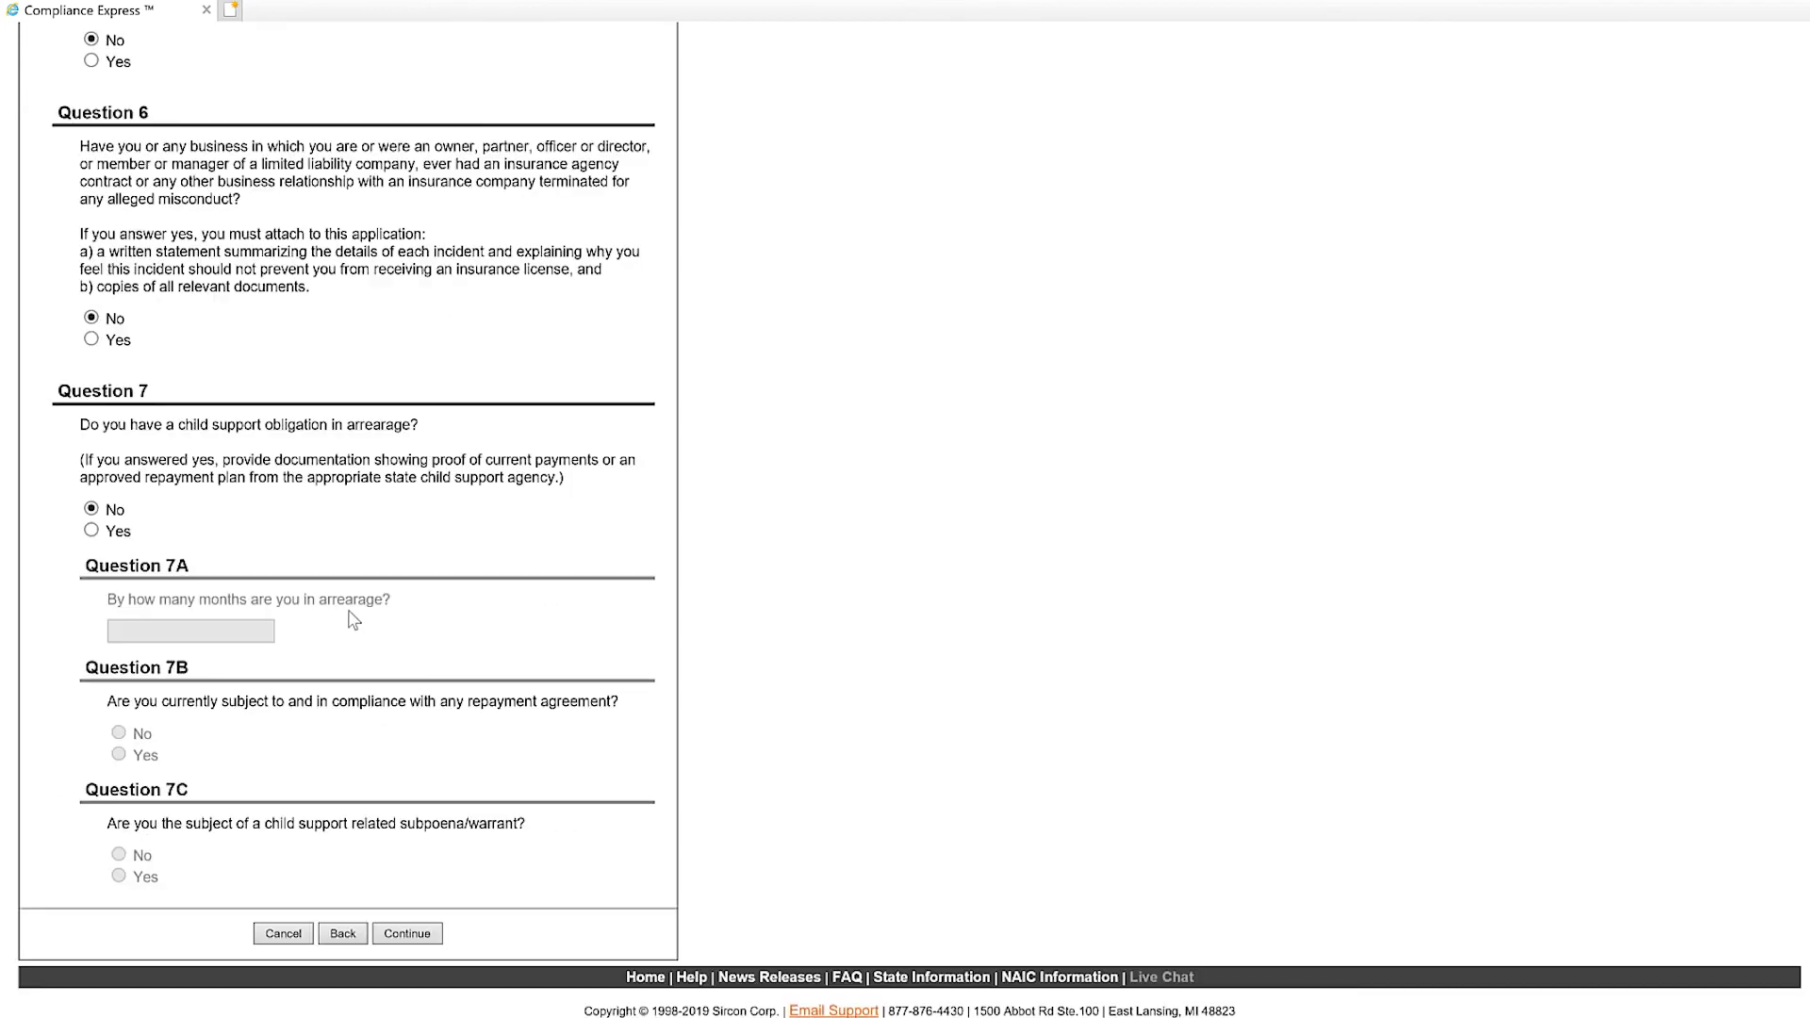
{"action": "left_click", "coordinate": [418, 933]}
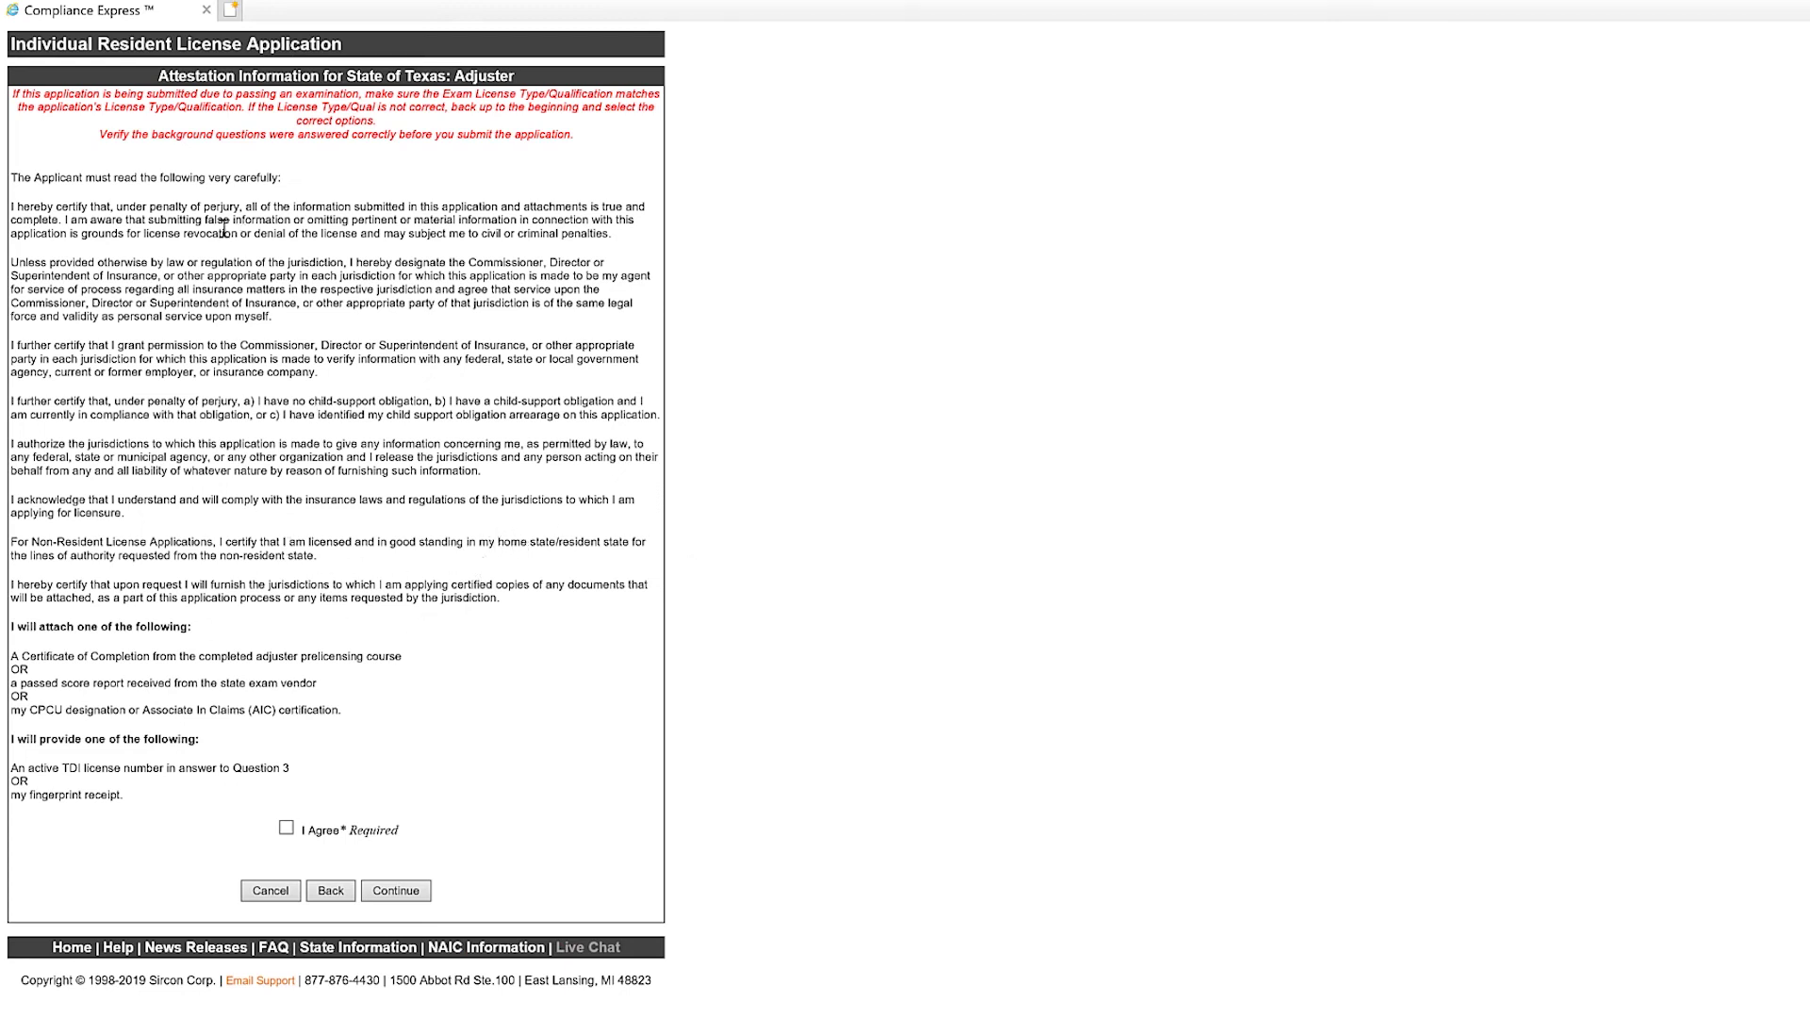
Agree to the attestation statement and continue to the license fee summary.
{"action": "left_click", "coordinate": [286, 829]}
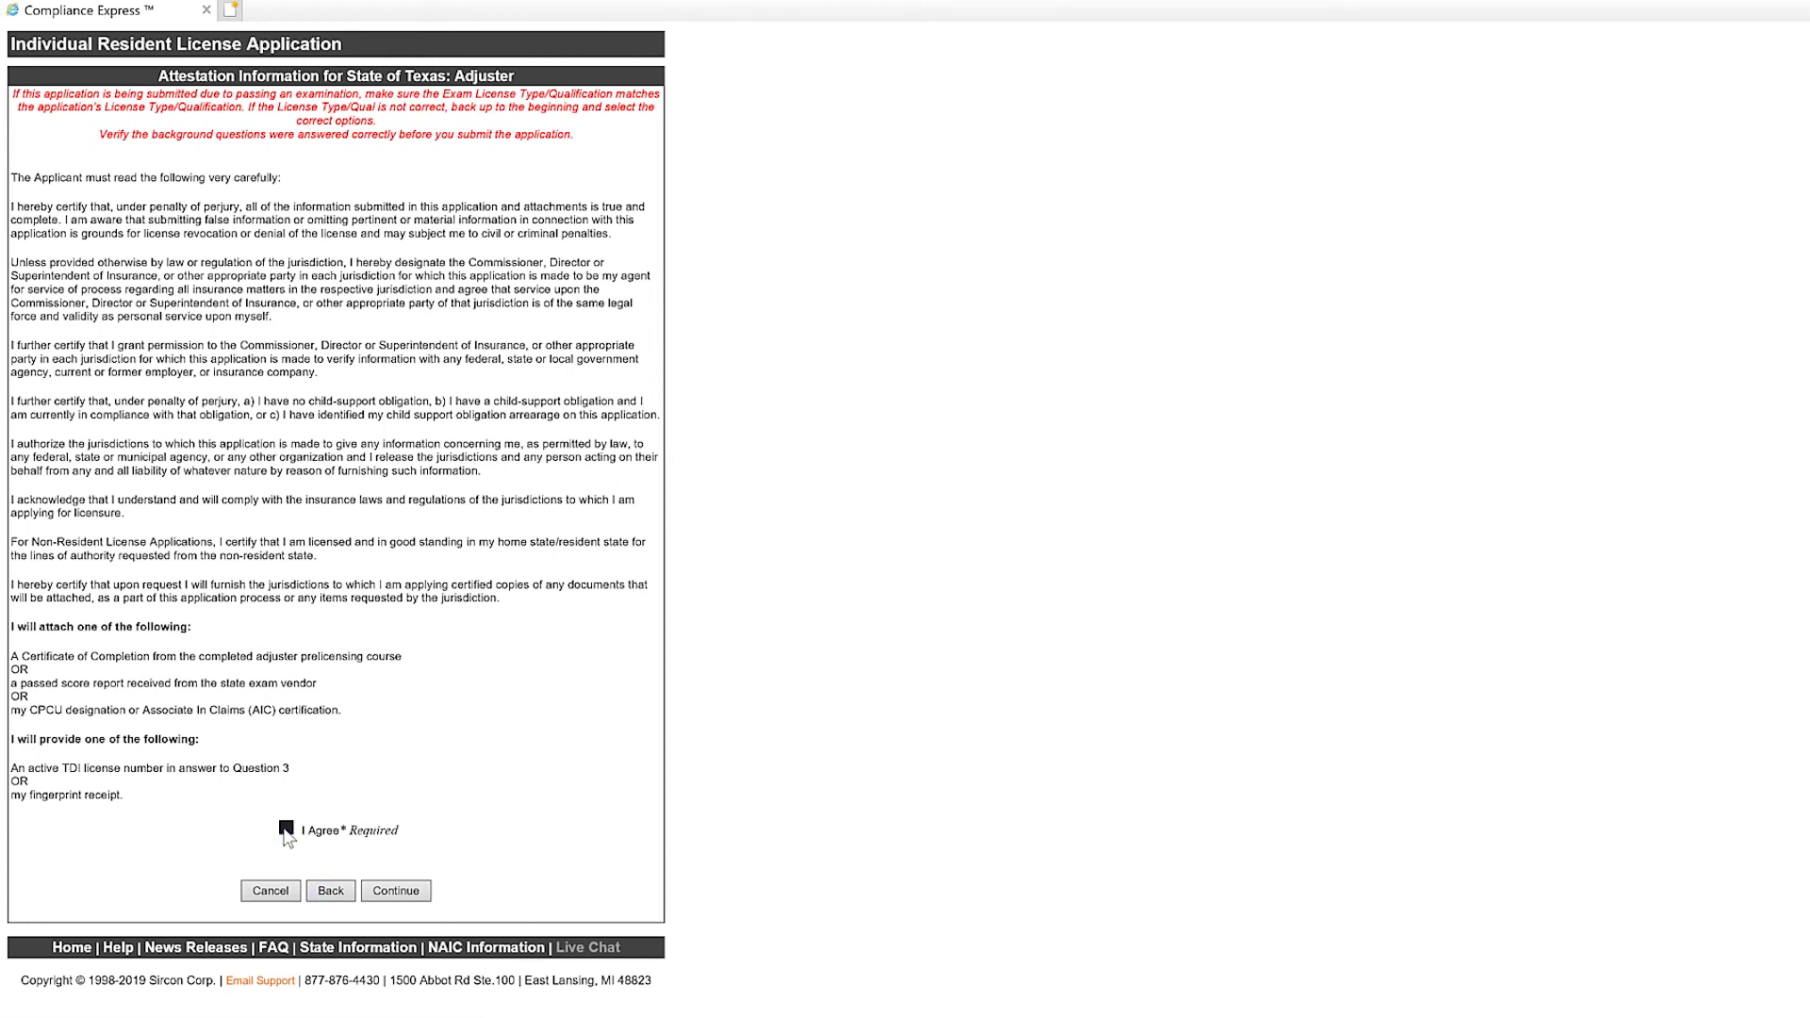
{"action": "left_click", "coordinate": [394, 892]}
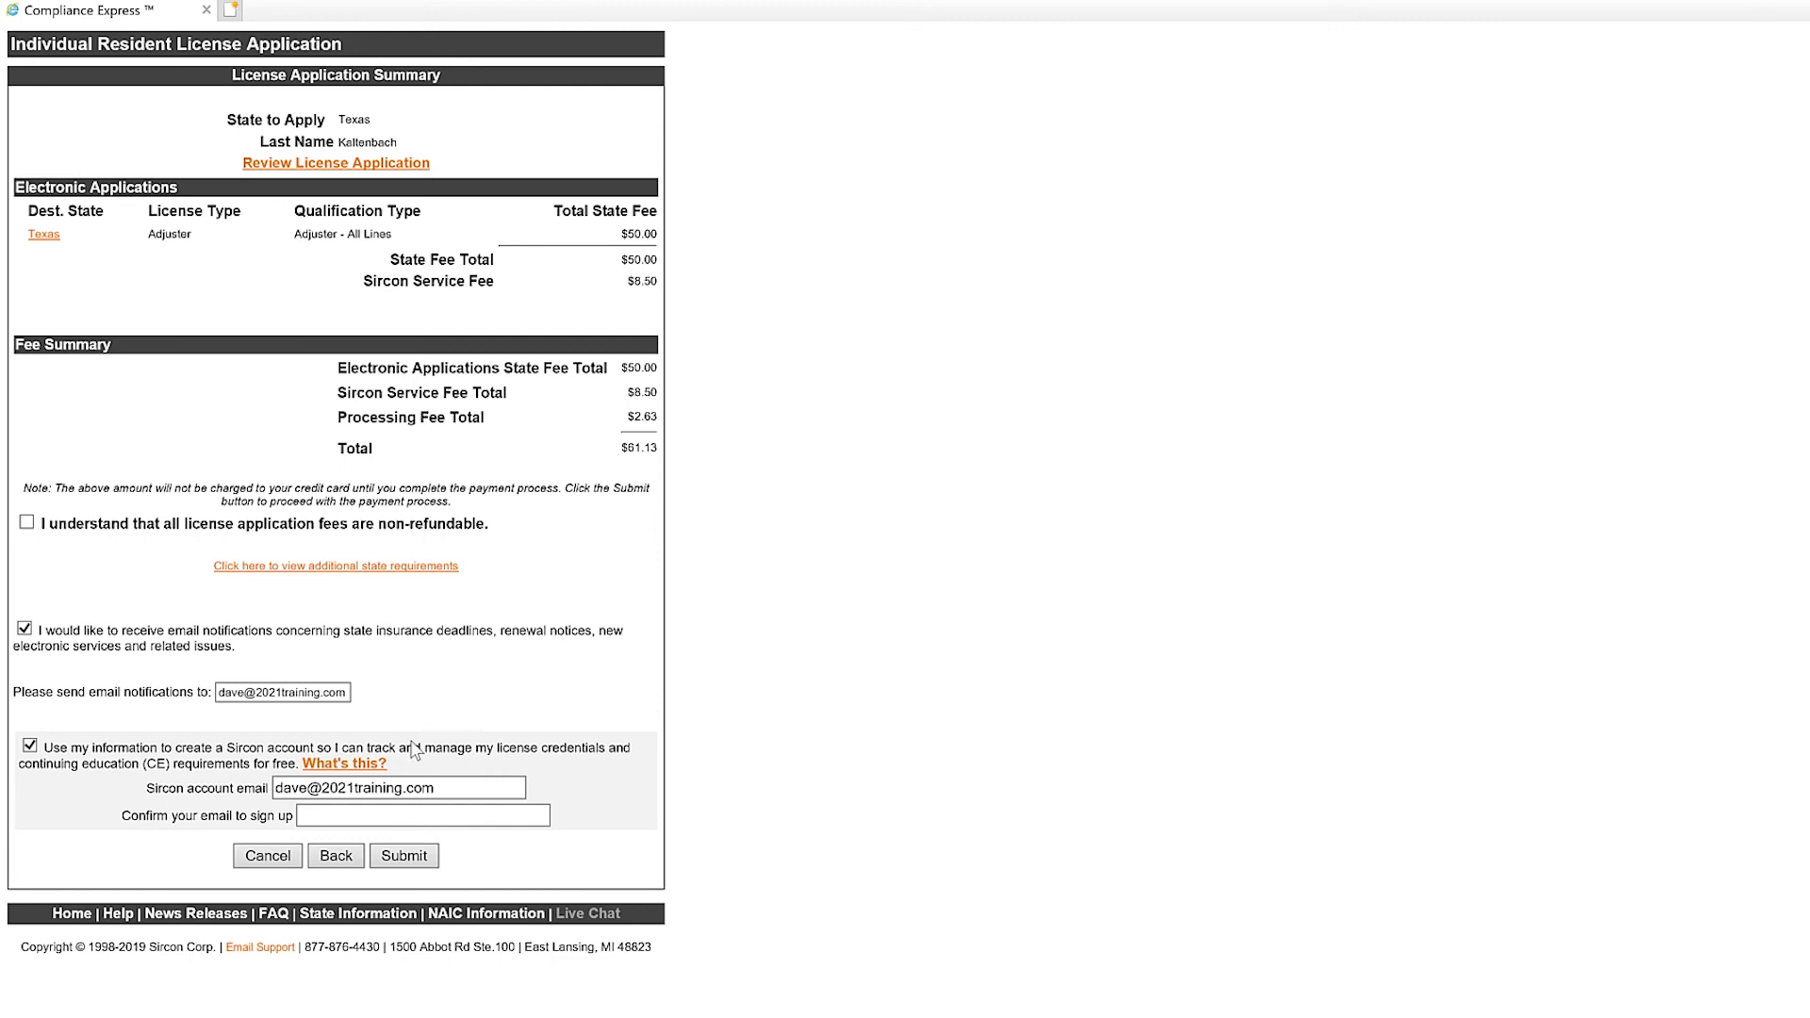
Acknowledge the non-refundable fees, paste the account email into Confirm Email, and submit the summary.
{"action": "left_click", "coordinate": [401, 787]}
{"action": "left_click", "coordinate": [27, 525]}
{"action": "left_click_drag", "start_coordinate": [436, 788], "coordinate": [257, 783]}
{"action": "key", "text": "ctrl+c"}
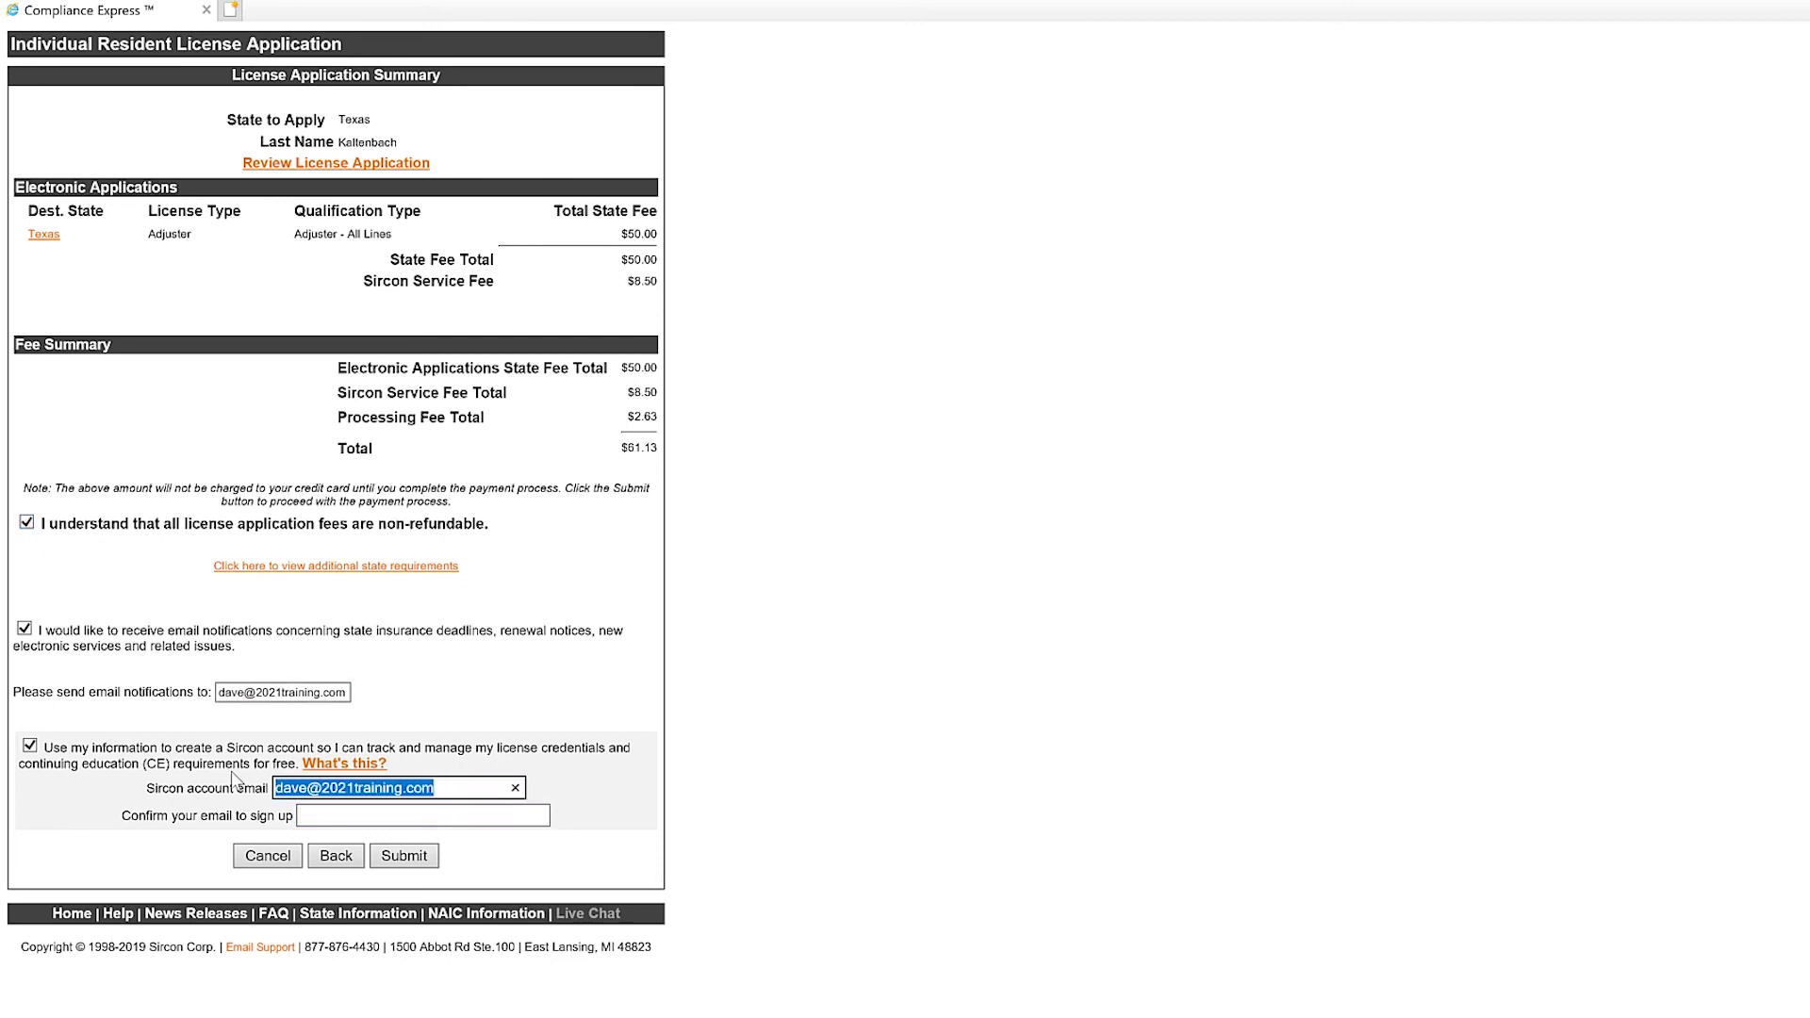
{"action": "left_click", "coordinate": [377, 815]}
{"action": "key", "text": "ctrl+v"}
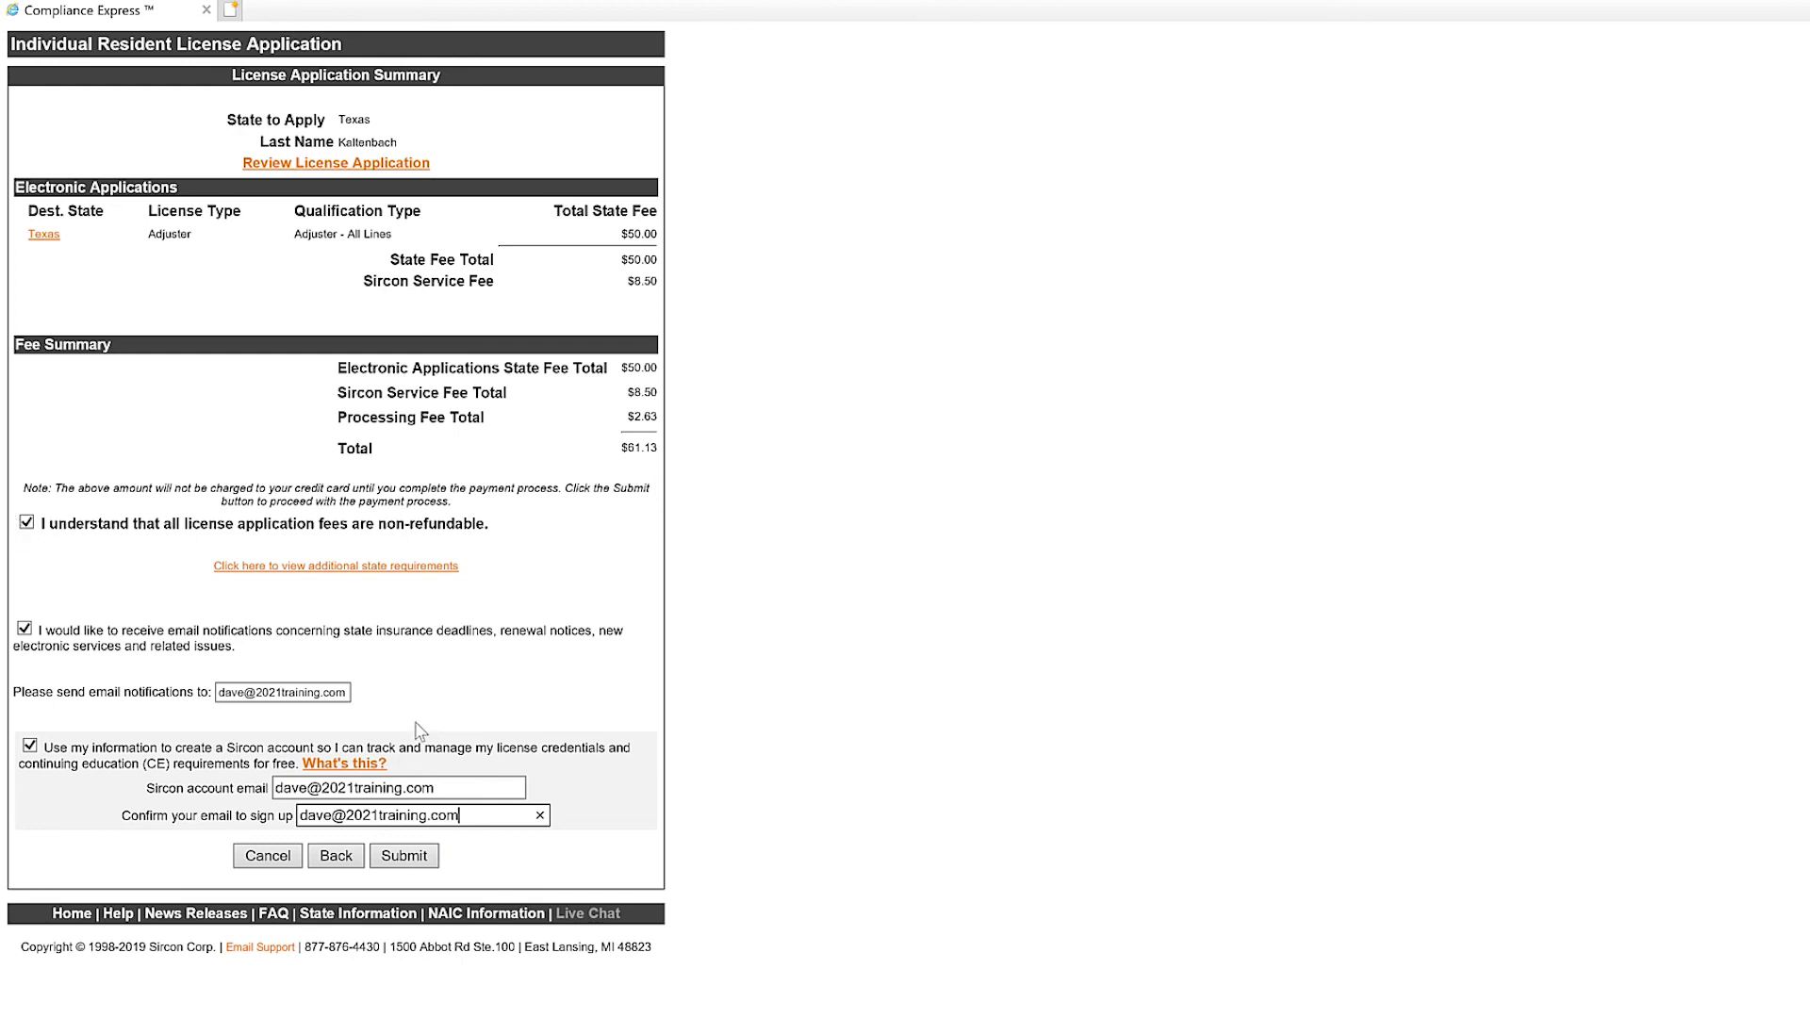
{"action": "left_click", "coordinate": [410, 859]}
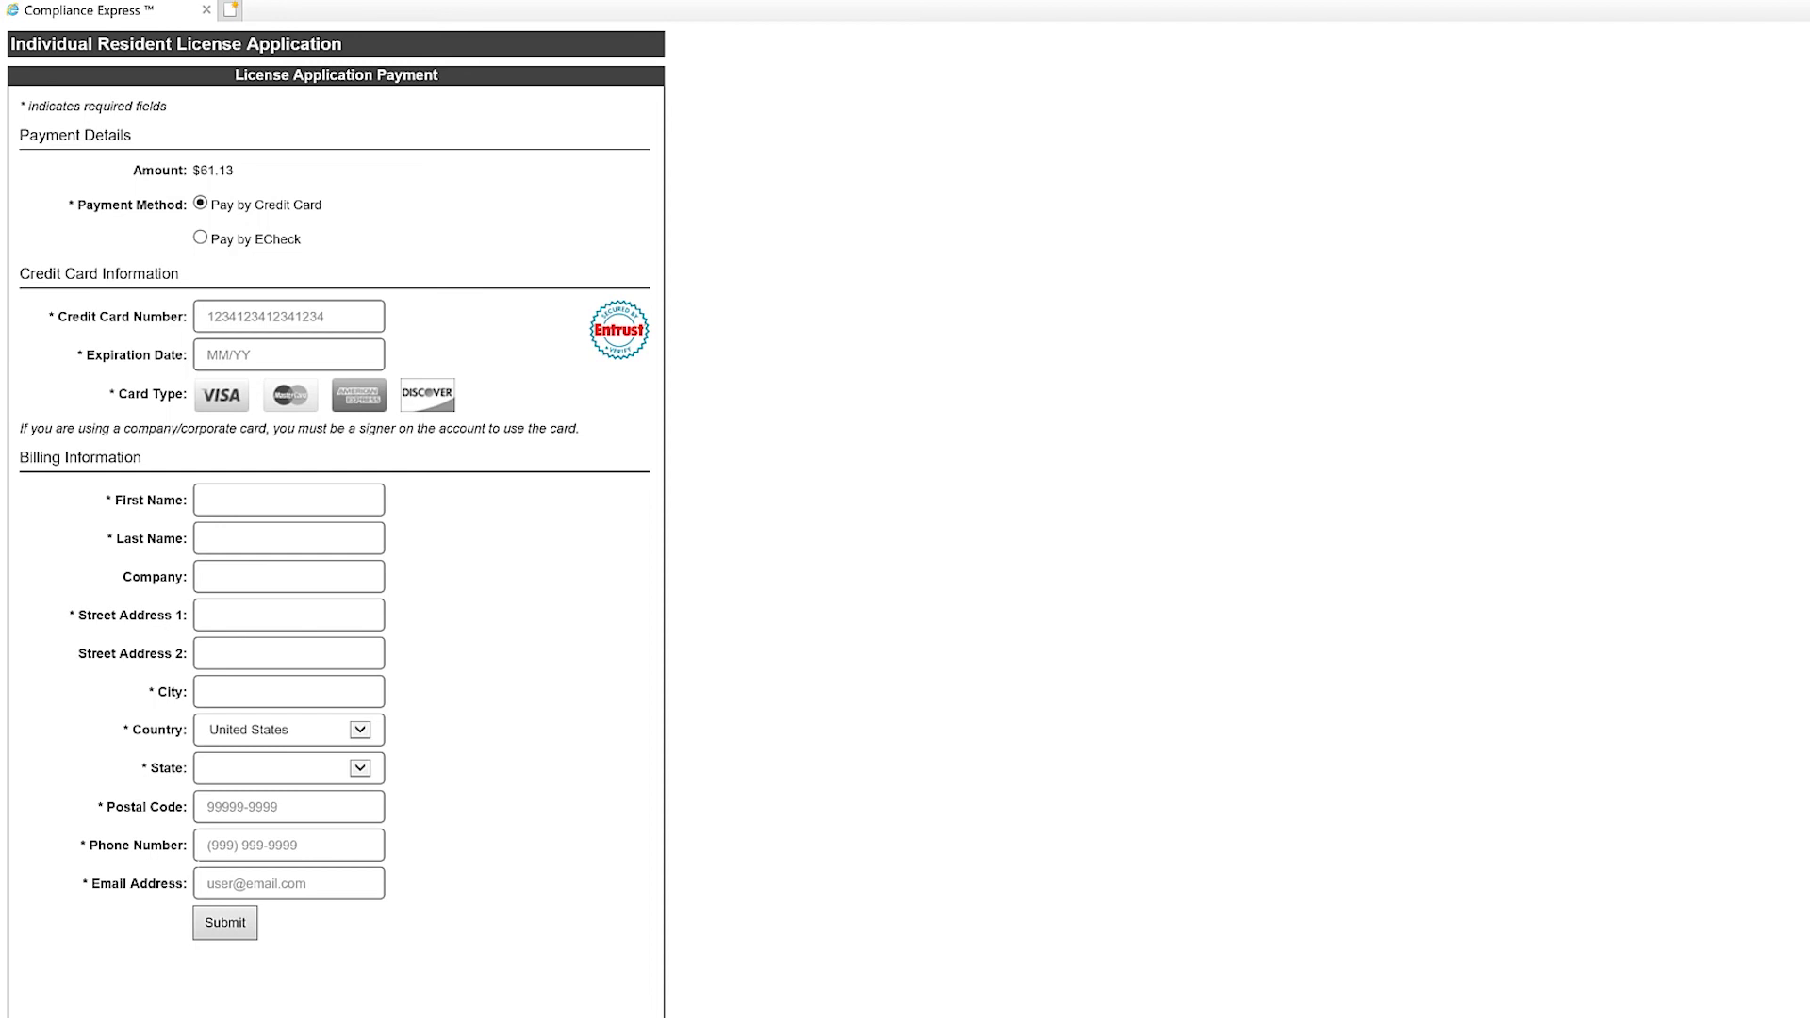
Go to sircon.com/texas and open 'Apply for a license' from the left menu.
{"action": "type", "text": "sircon"}
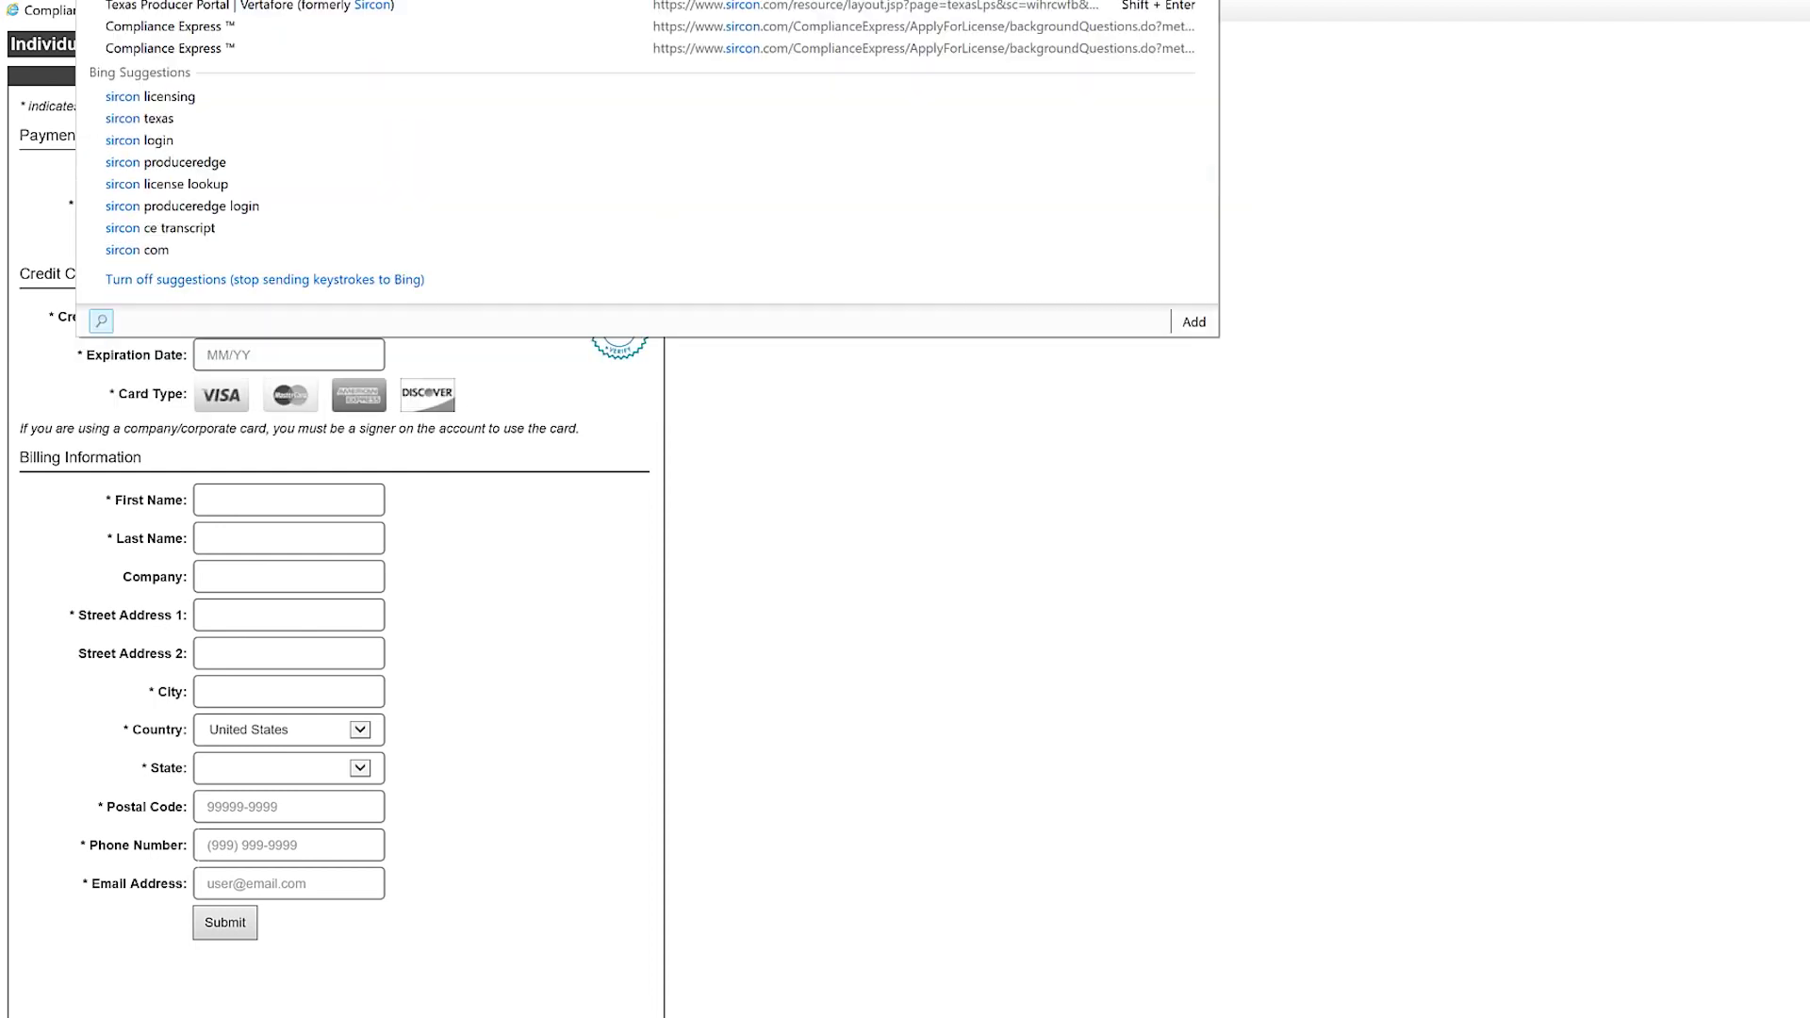
{"action": "type", "text": ".com/te"}
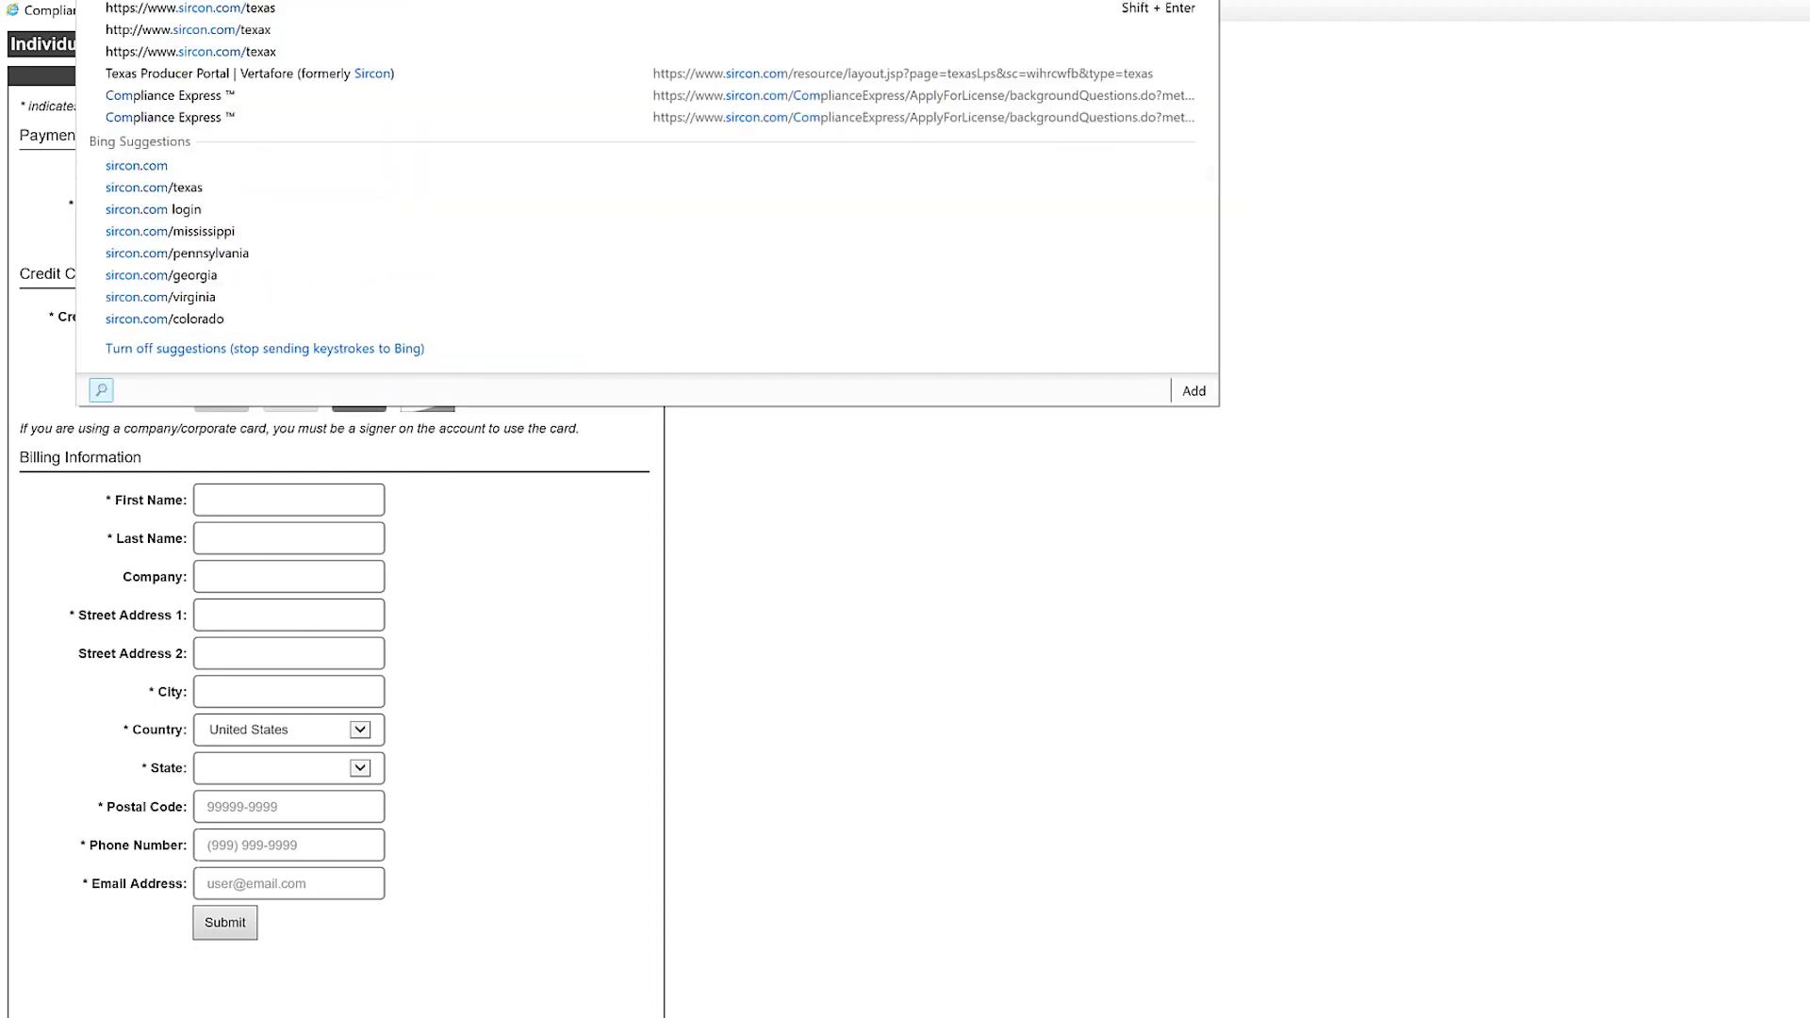
{"action": "key", "text": "Return"}
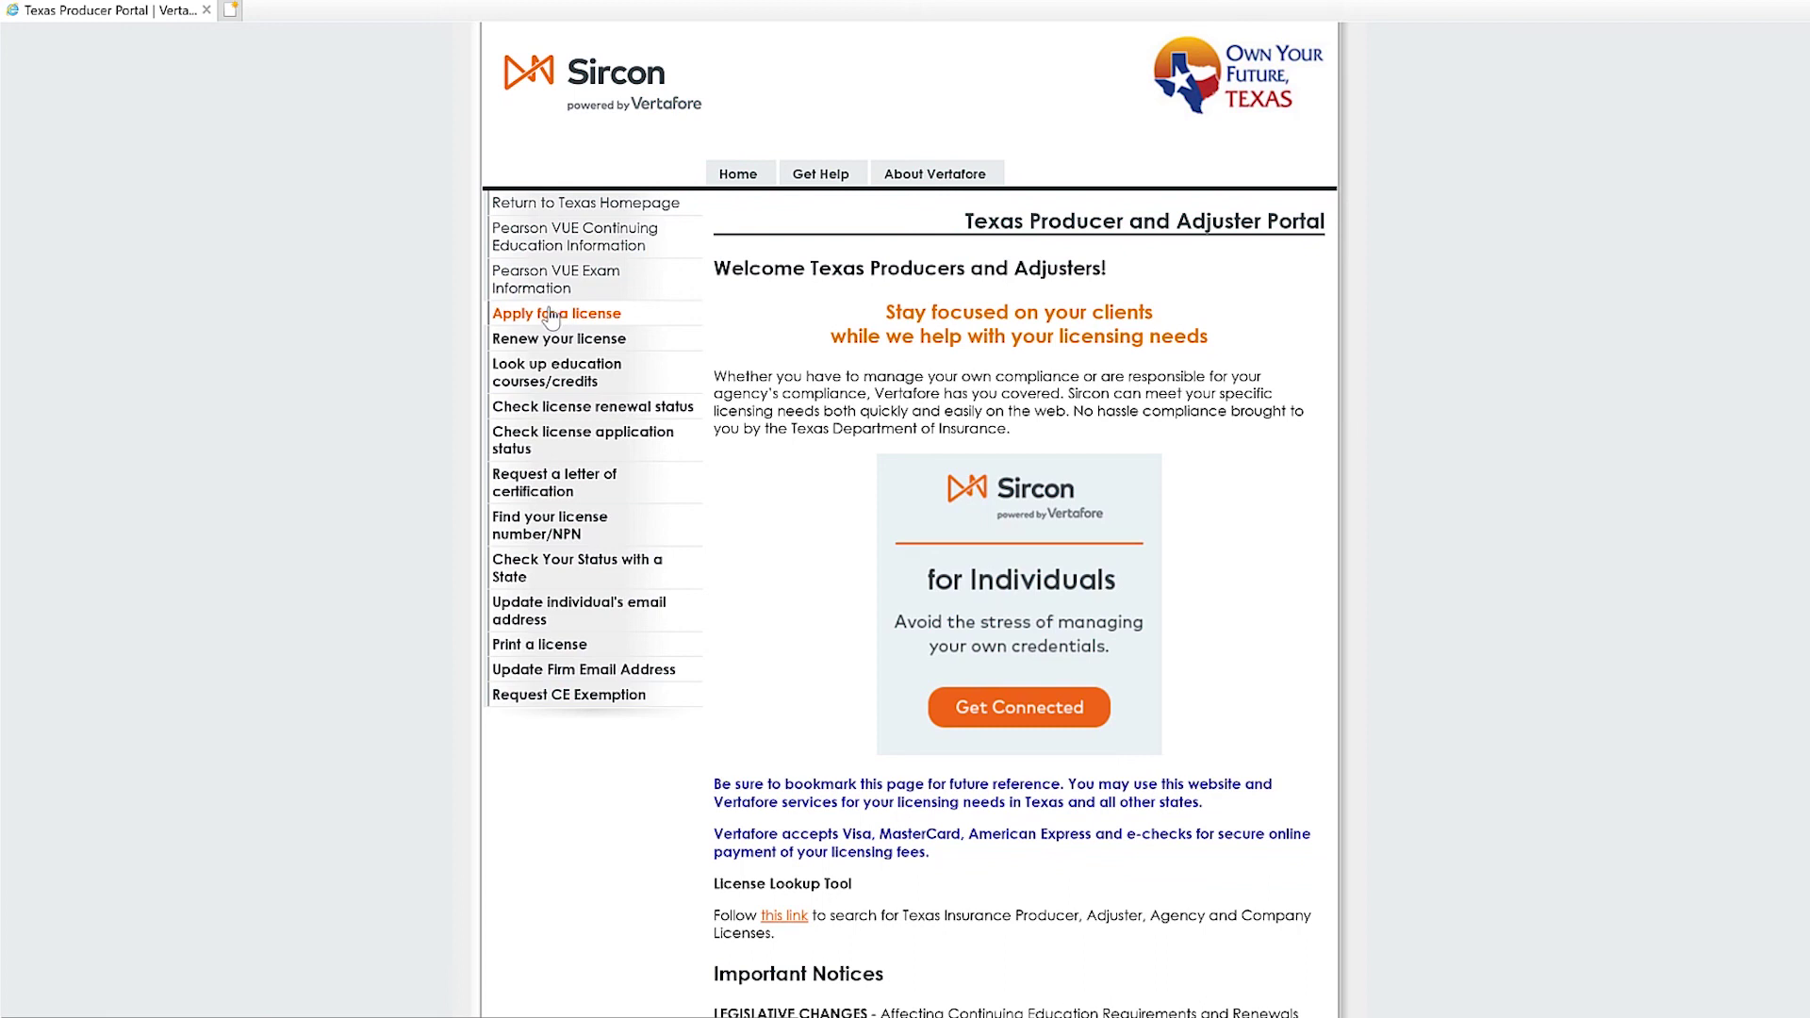
{"action": "left_click", "coordinate": [552, 314]}
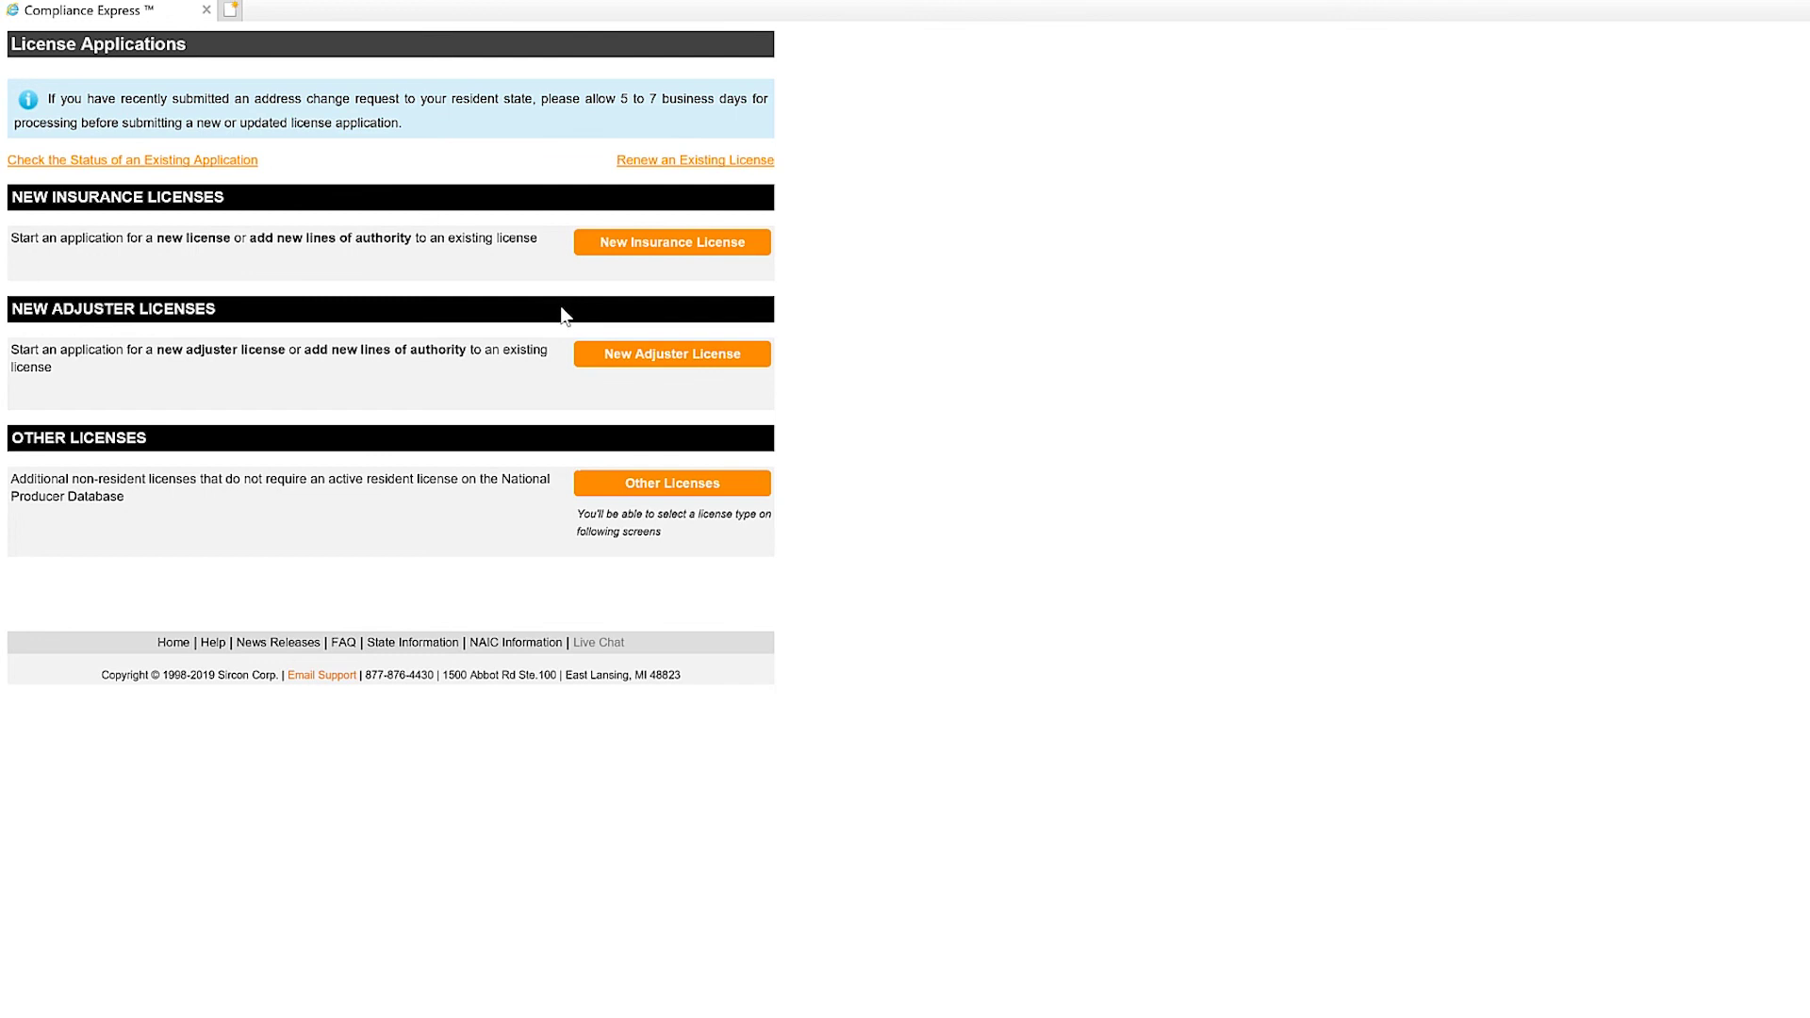
Start a New Adjuster License as an Individual, answering No, No, and 'I need a DHS'.
{"action": "left_click", "coordinate": [661, 358]}
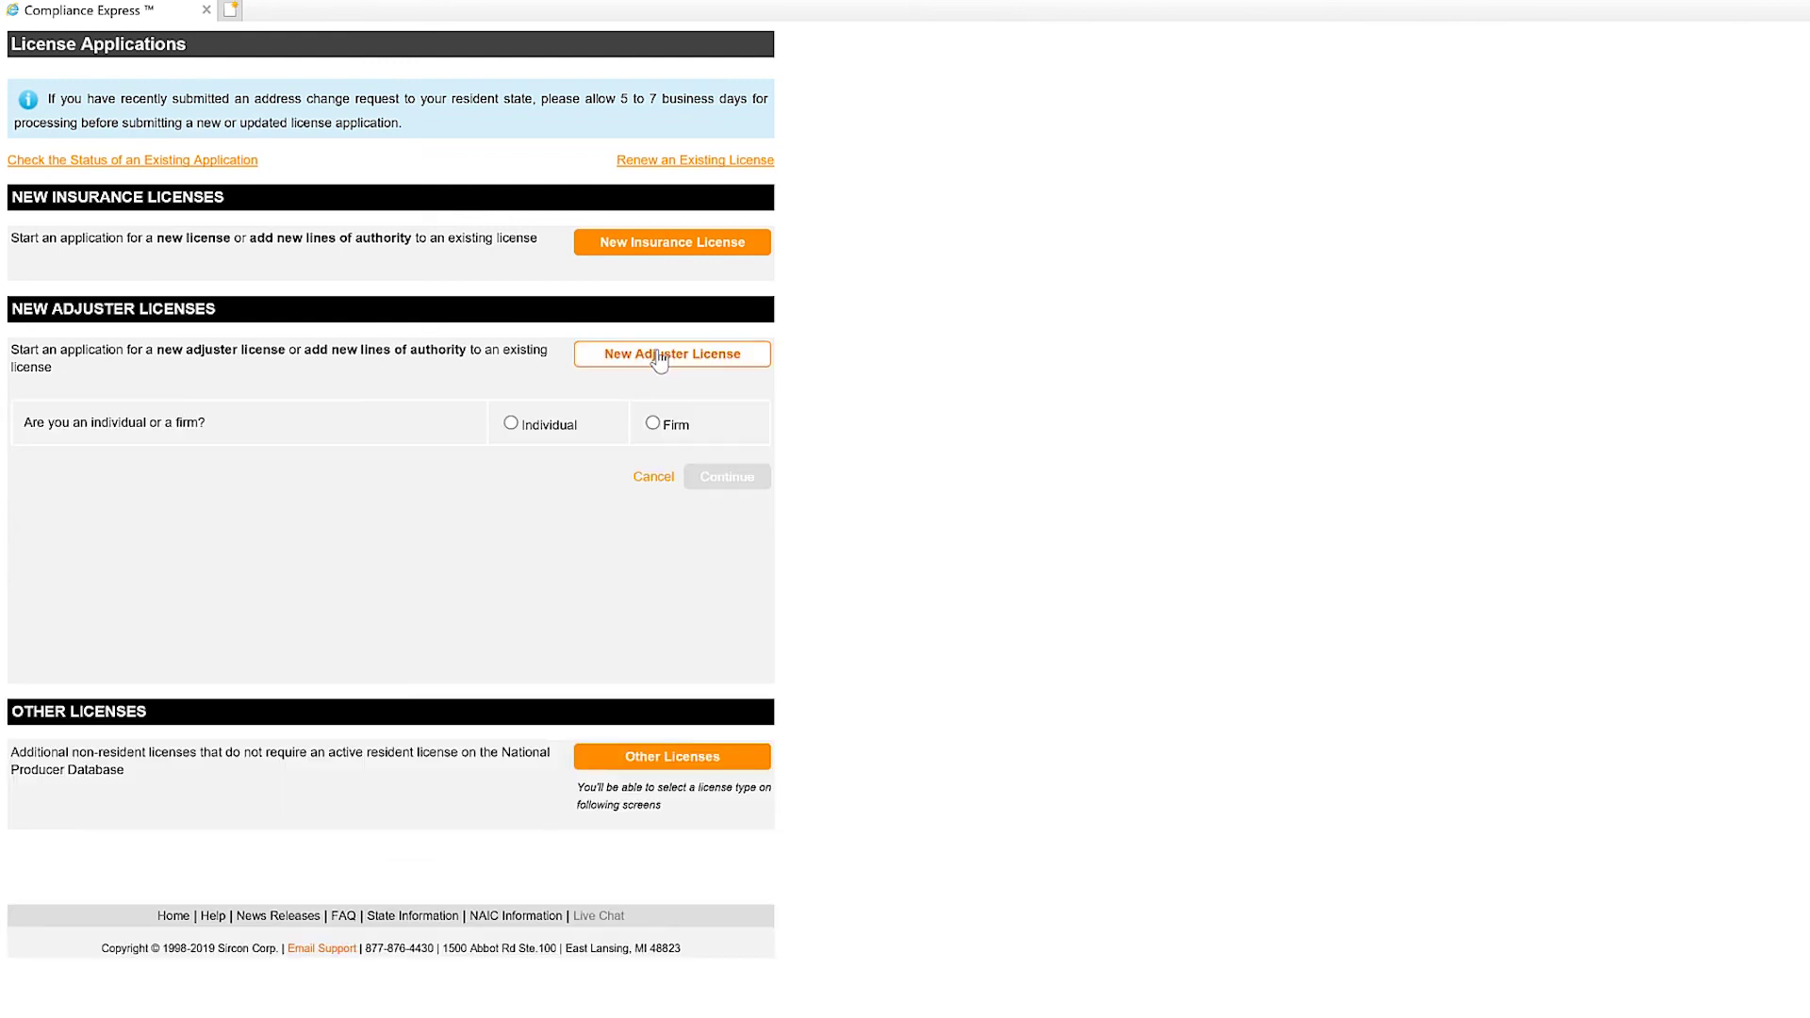
{"action": "left_click", "coordinate": [512, 425]}
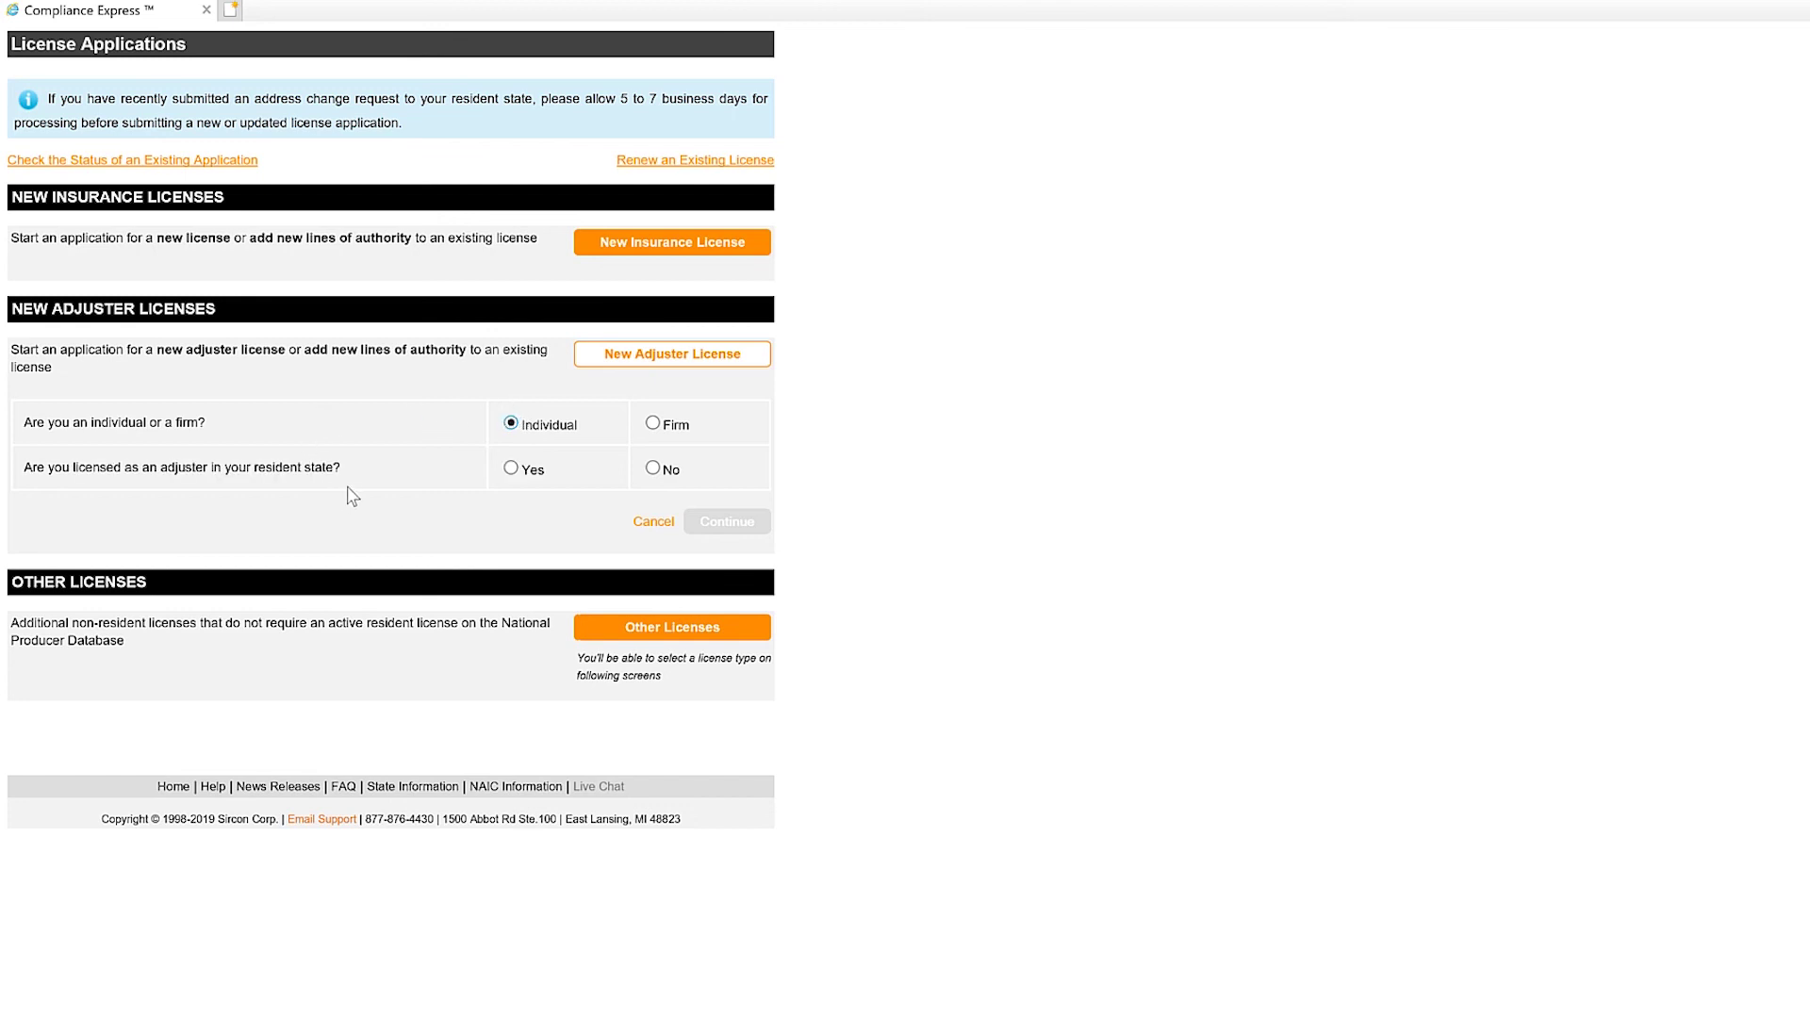
{"action": "left_click", "coordinate": [653, 470]}
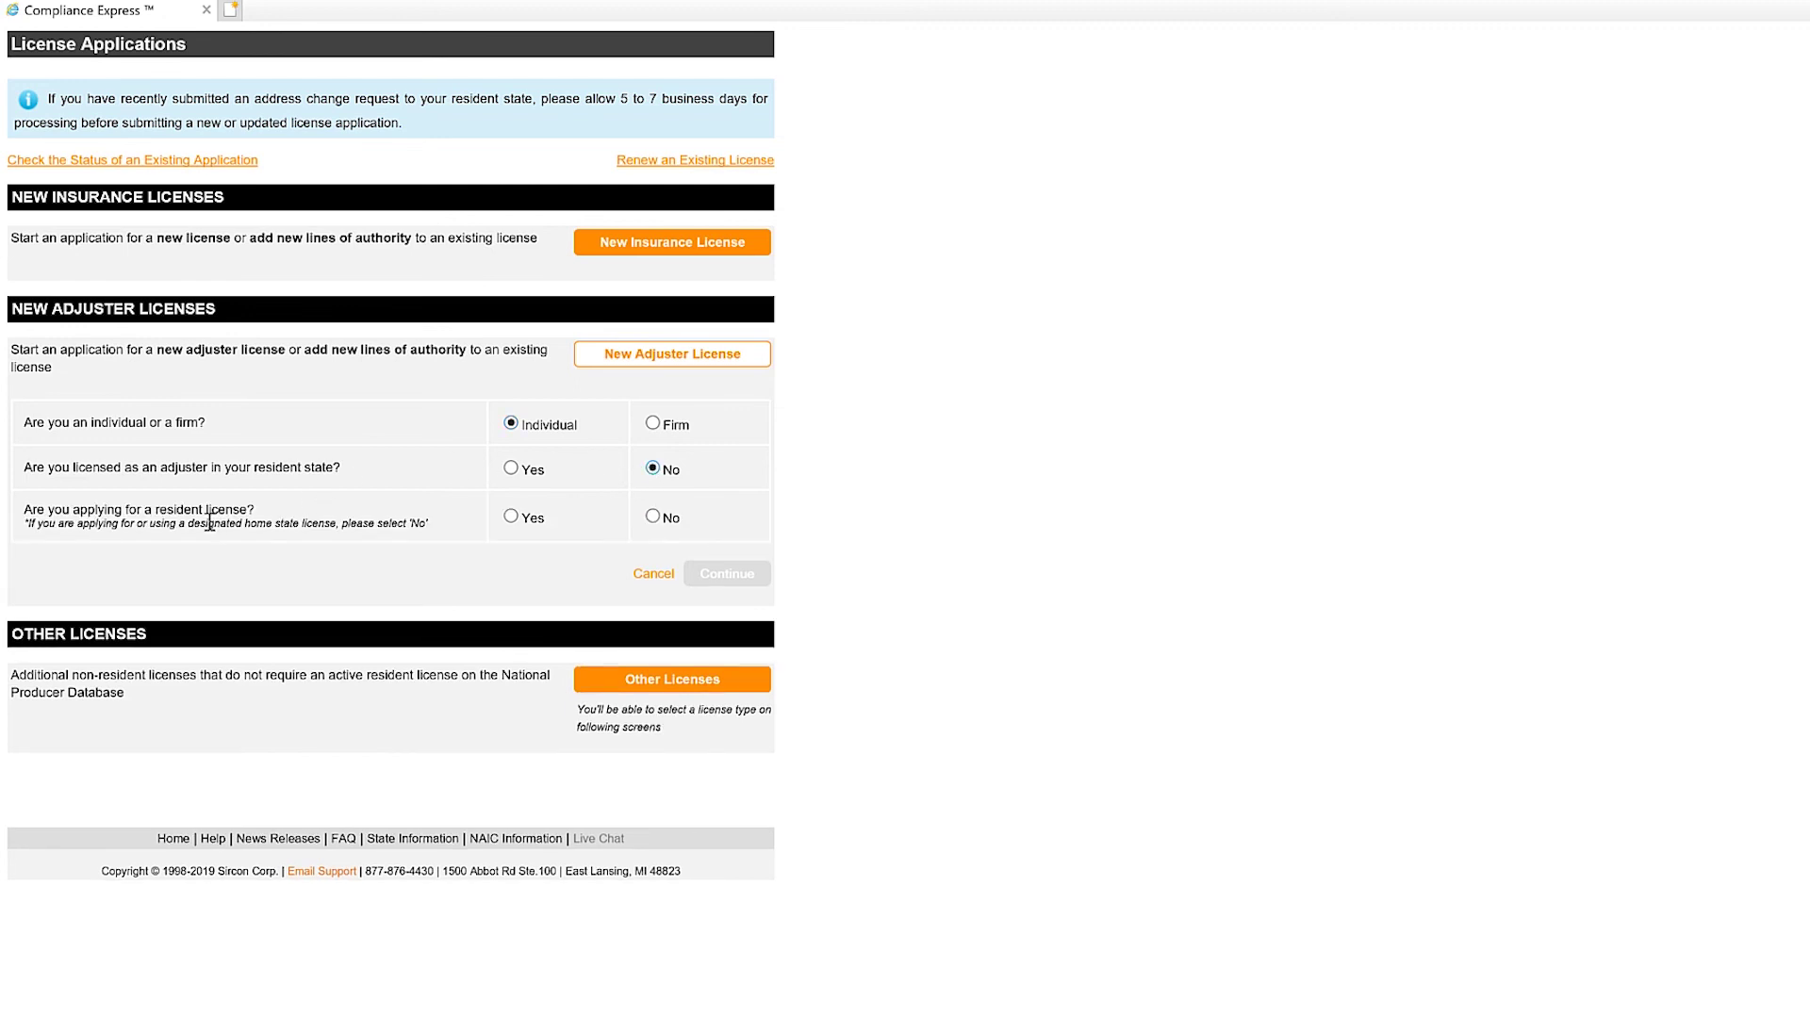
{"action": "left_click", "coordinate": [653, 517]}
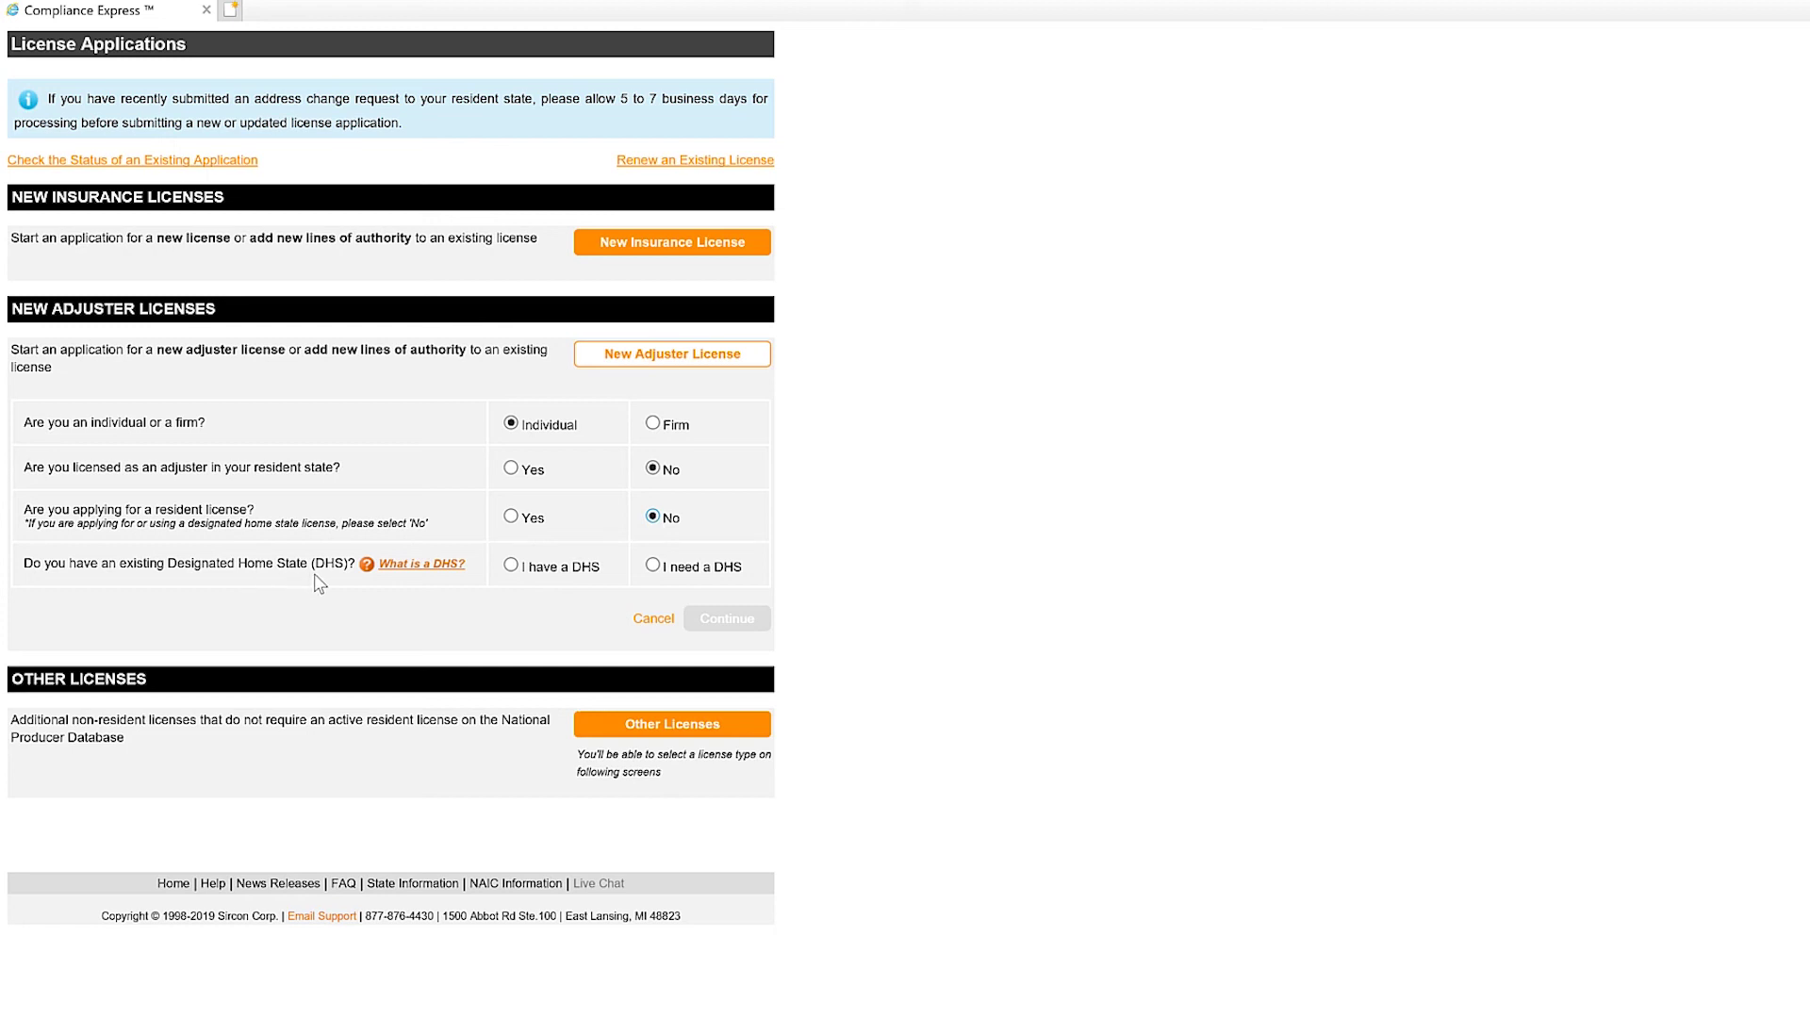
{"action": "left_click", "coordinate": [652, 565]}
{"action": "left_click", "coordinate": [714, 622]}
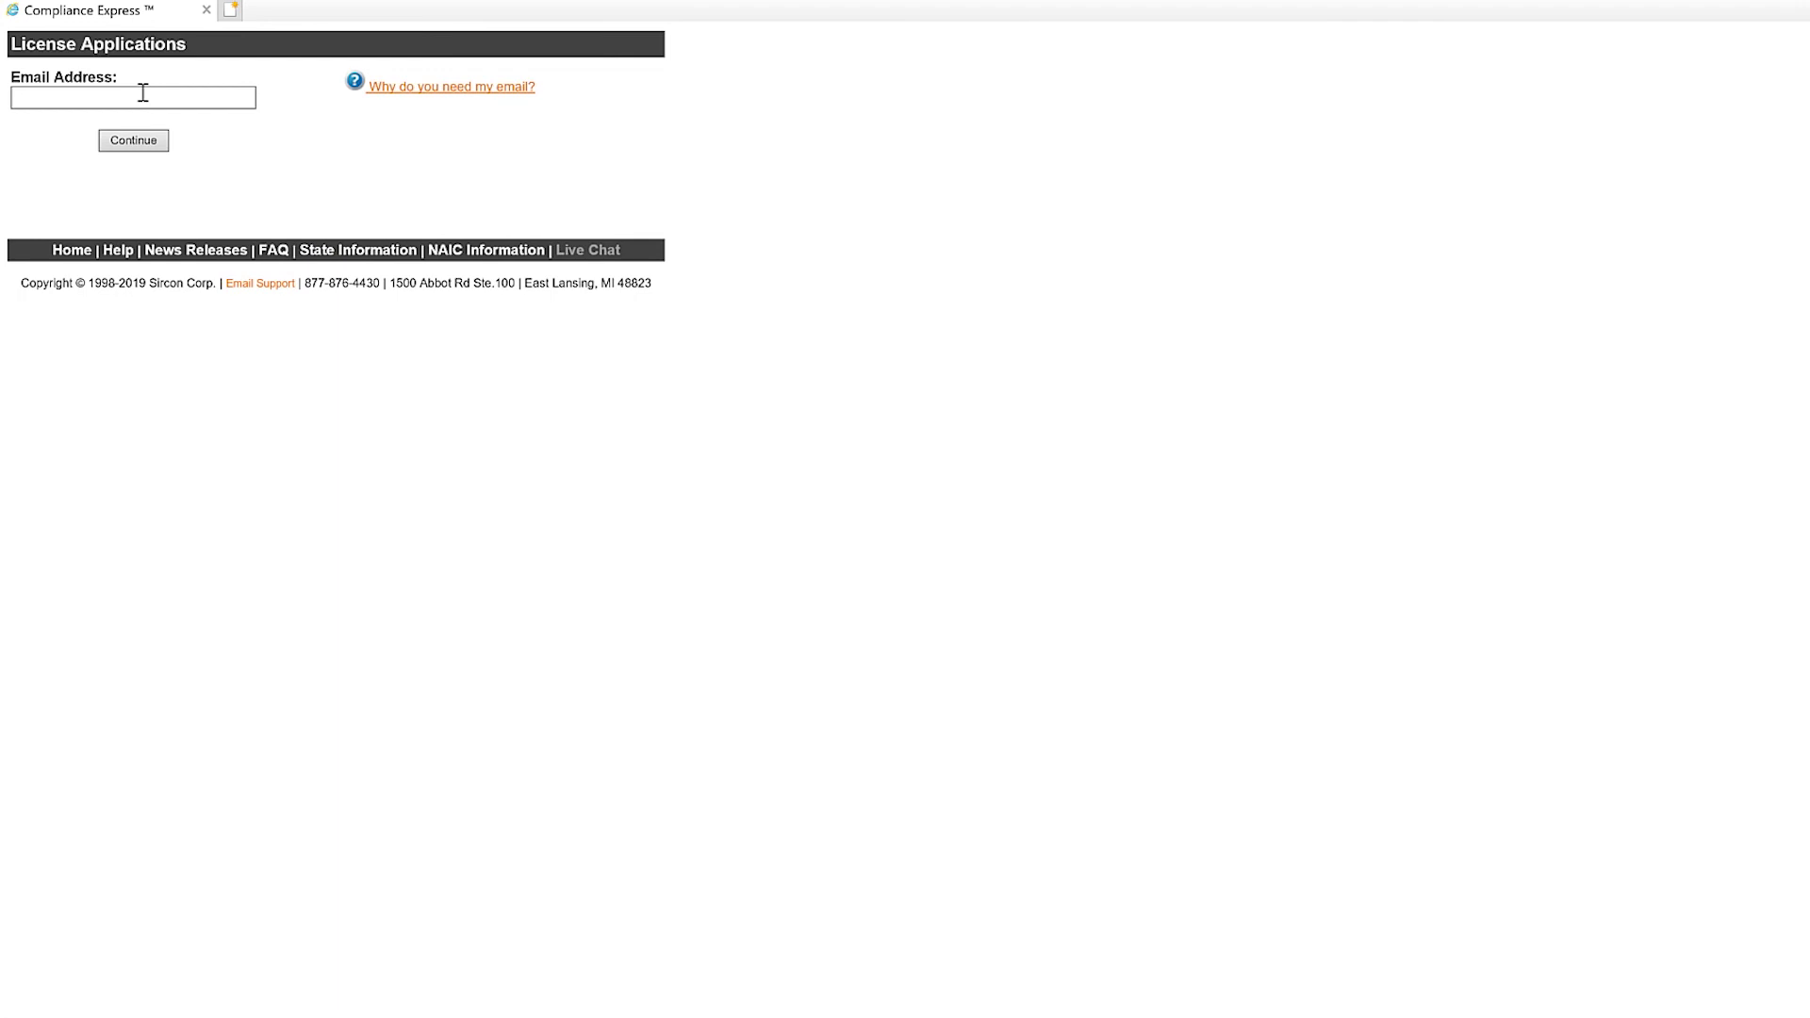
Enter the applicant's e-mail address and continue past the e-mail step.
{"action": "left_click", "coordinate": [144, 98]}
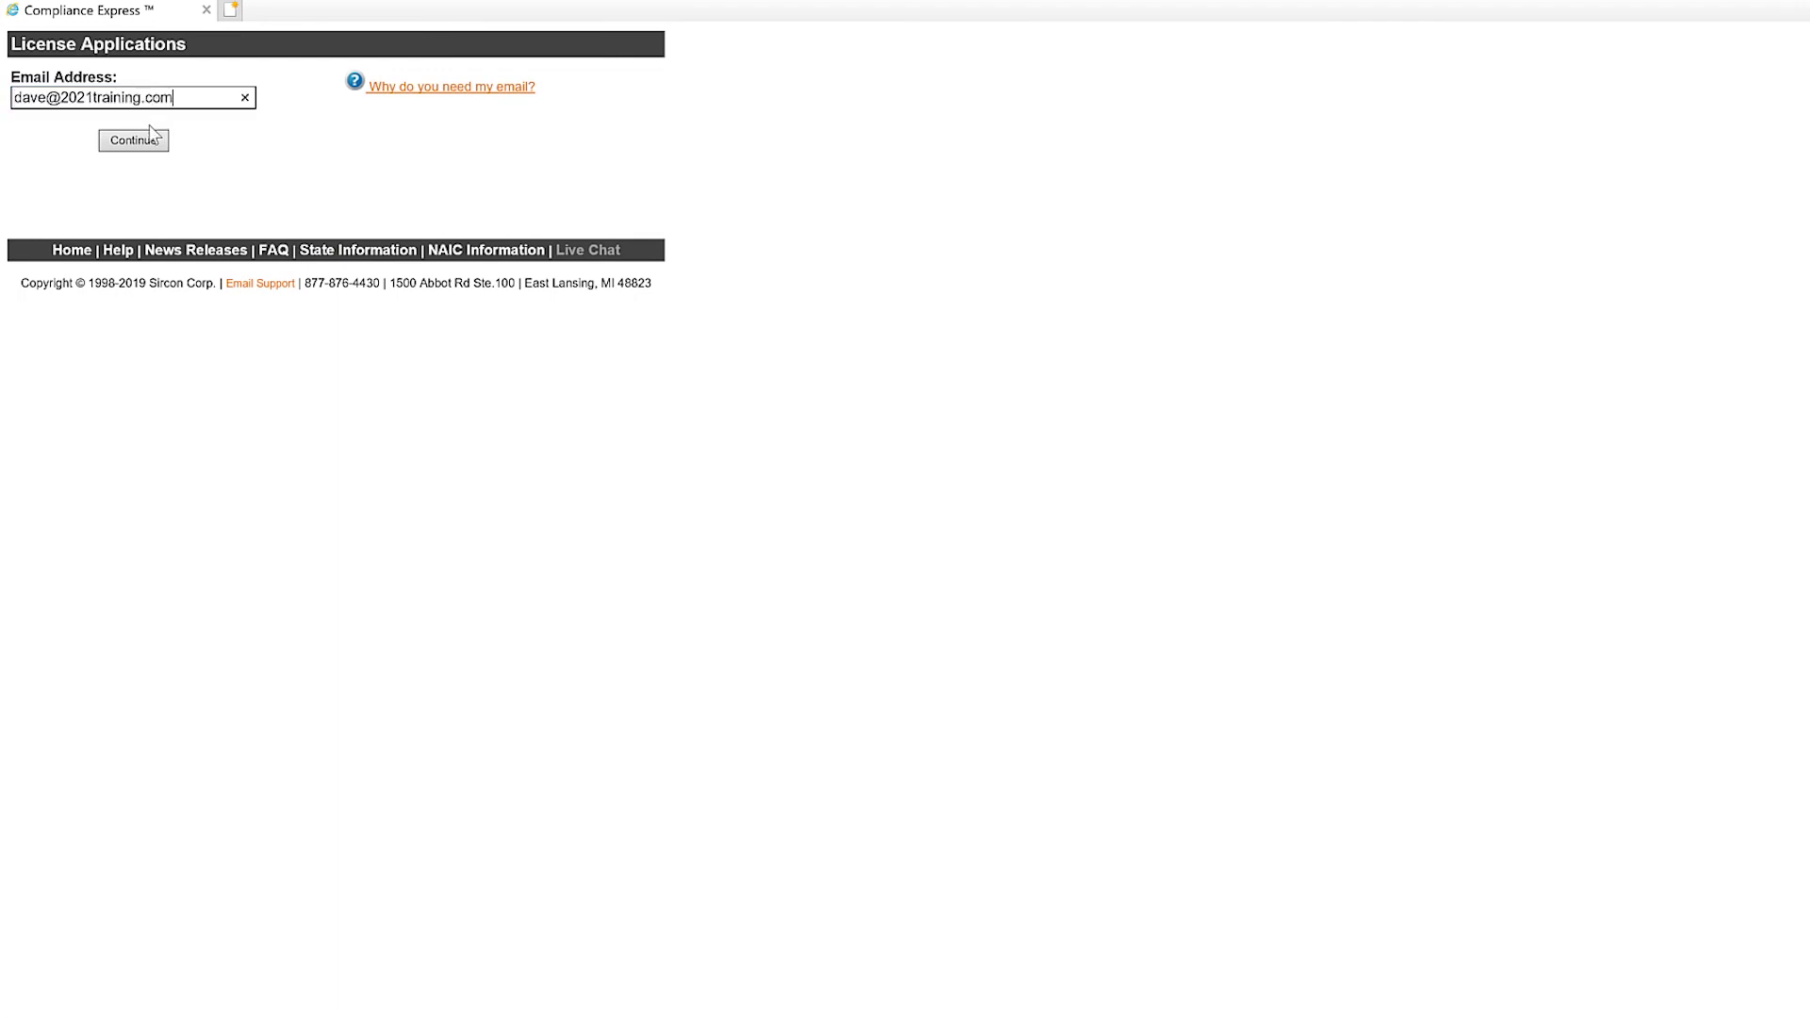
{"action": "left_click", "coordinate": [143, 144]}
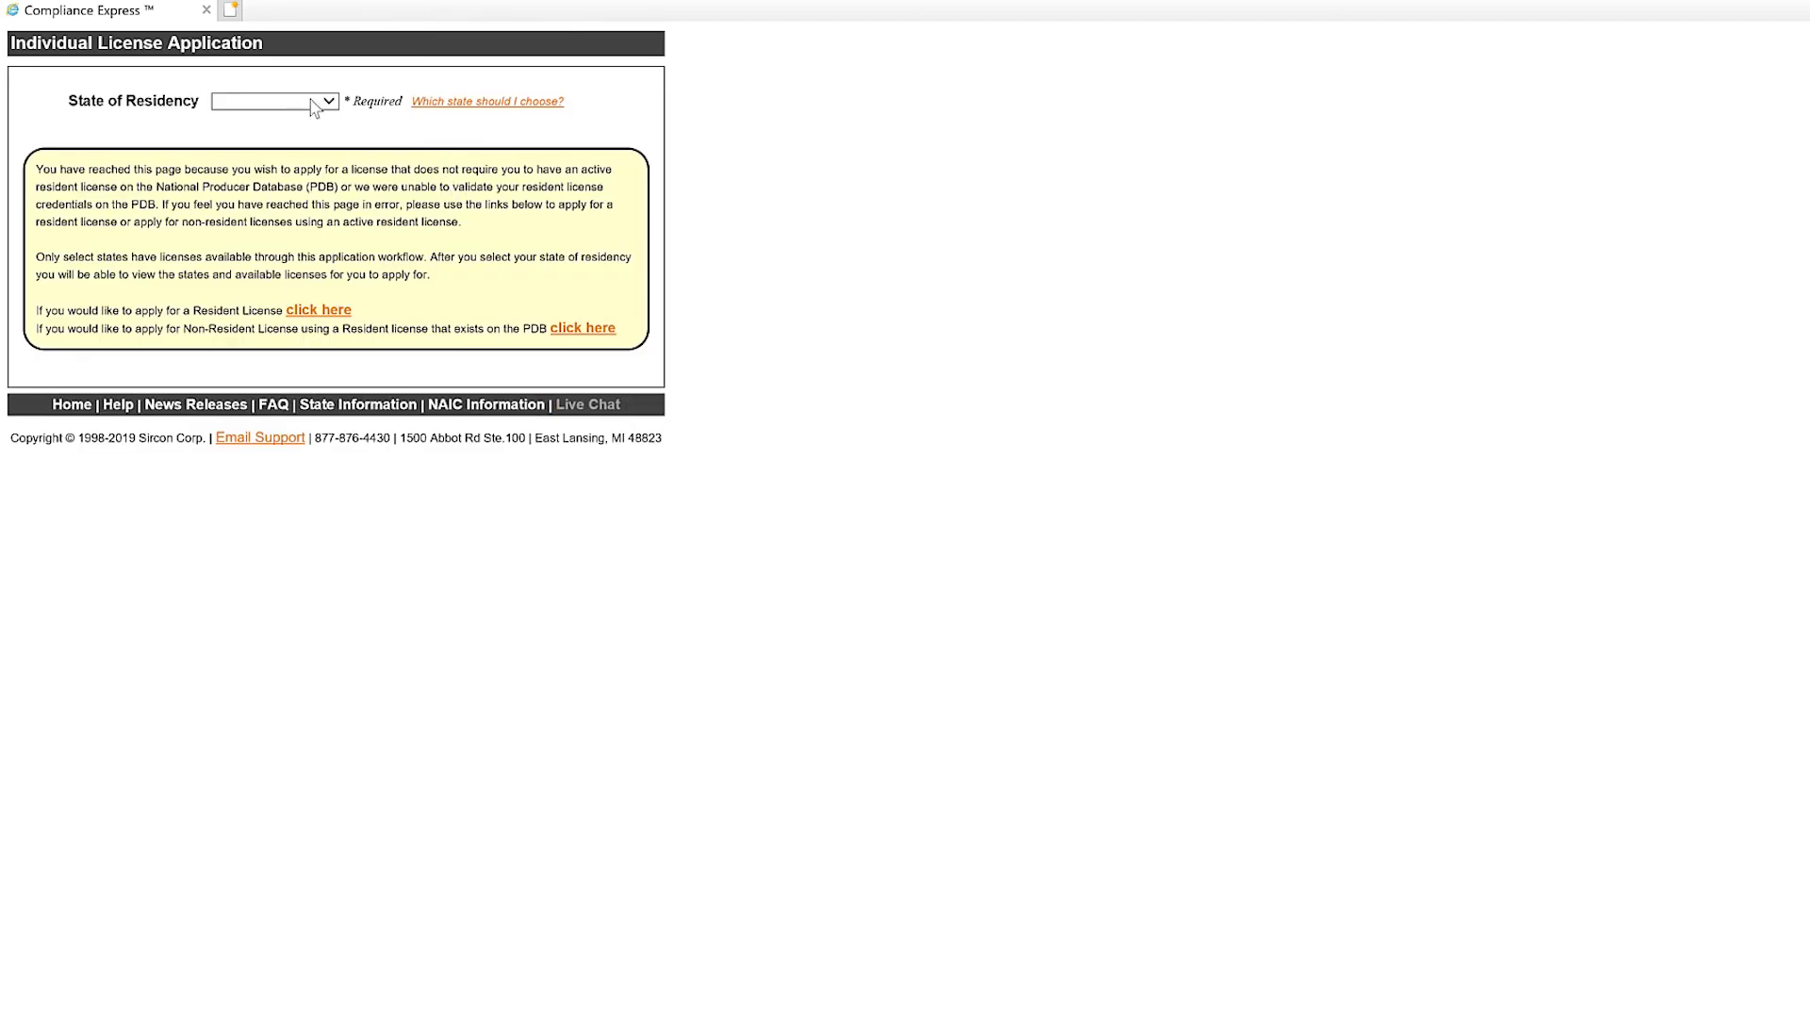
Set state of residency to Nebraska and enter the applicant's SSN in SSN and Confirm SSN.
{"action": "left_click", "coordinate": [315, 107]}
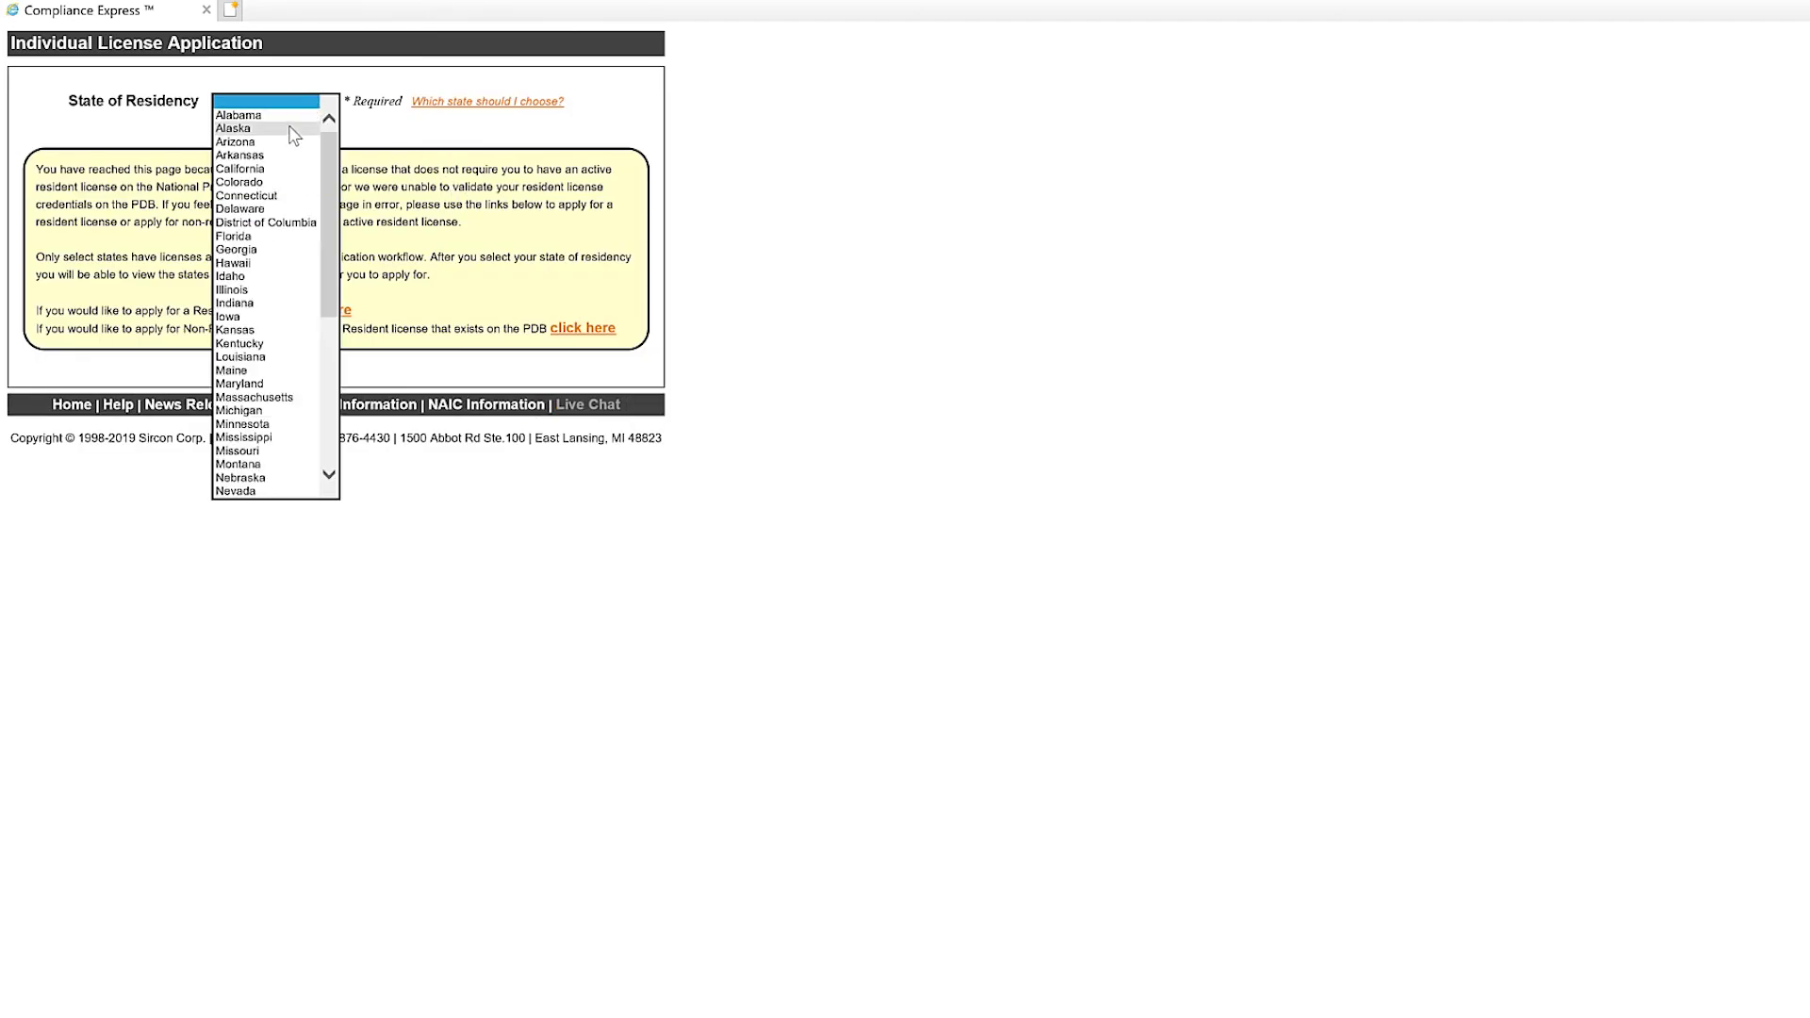
{"action": "scroll", "coordinate": [323, 218], "scroll_direction": "down", "scroll_amount": 2}
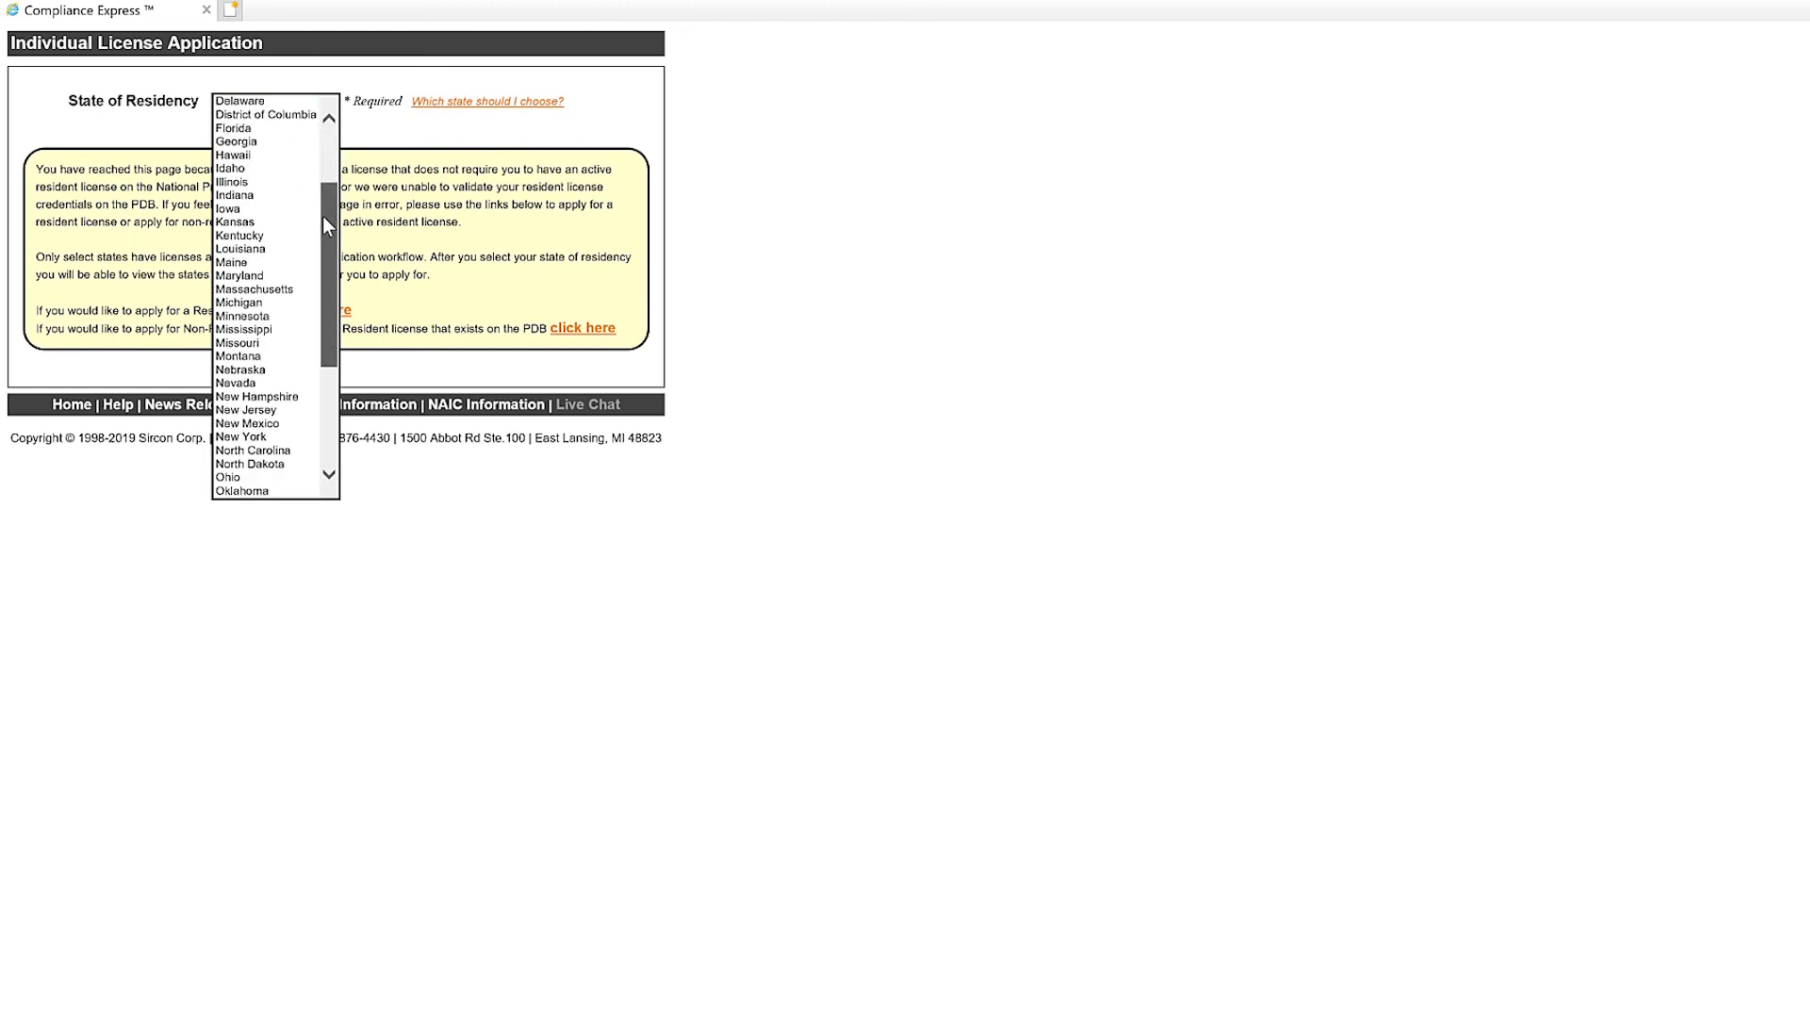
{"action": "left_click", "coordinate": [241, 365]}
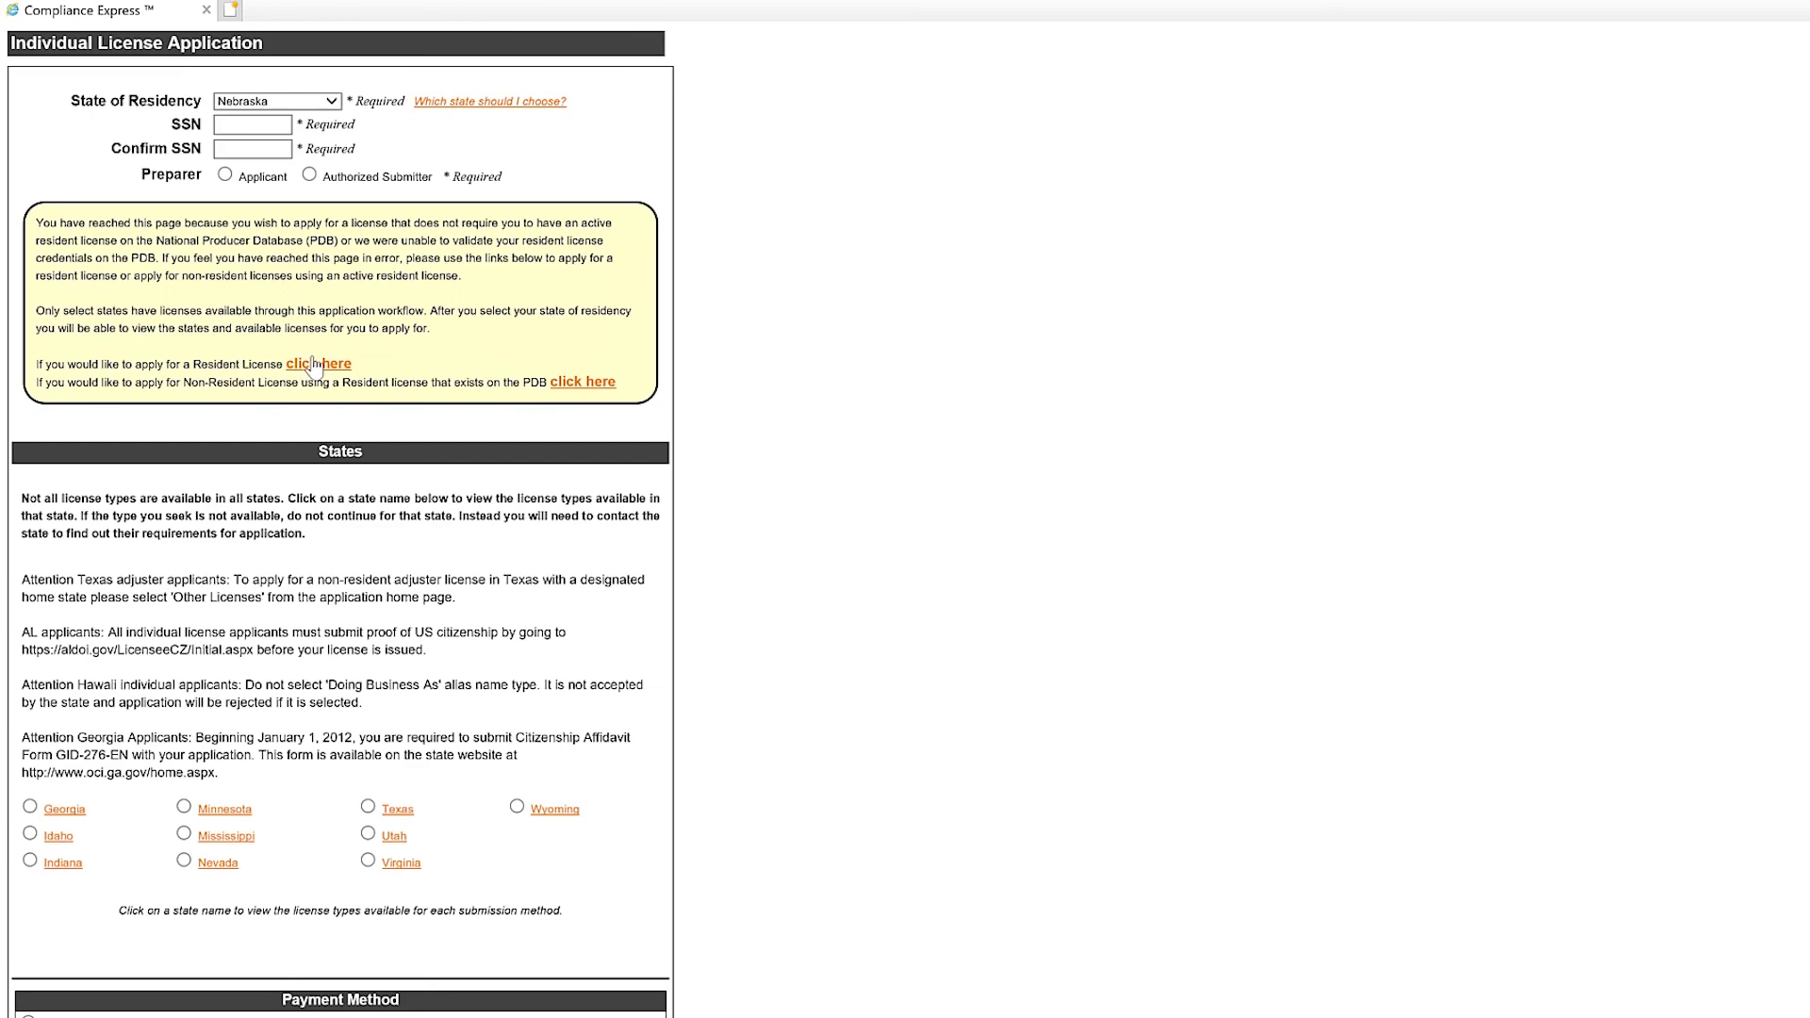
{"action": "left_click", "coordinate": [239, 123]}
{"action": "type", "text": "123123123"}
{"action": "left_click", "coordinate": [246, 146]}
{"action": "type", "text": "123123123"}
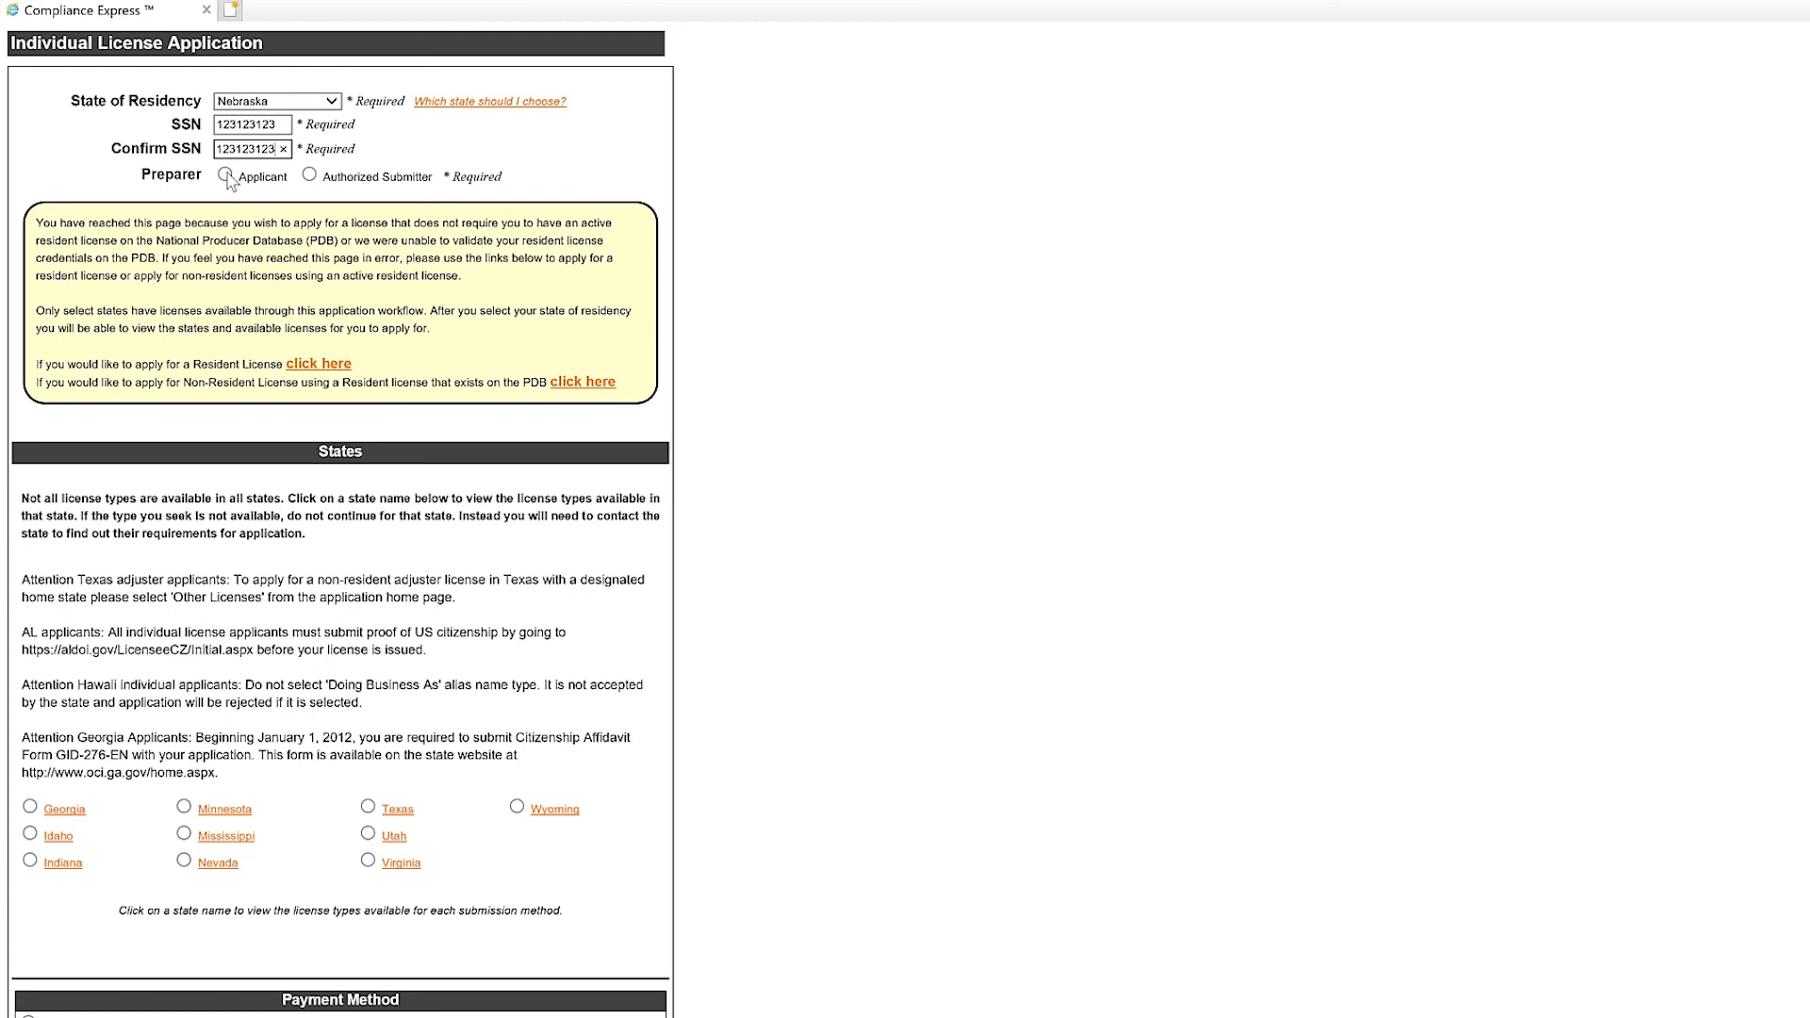
Mark the applicant as preparer, choose Texas as the license state, and continue.
{"action": "left_click", "coordinate": [226, 176]}
{"action": "scroll", "coordinate": [417, 754], "scroll_direction": "down", "scroll_amount": 2}
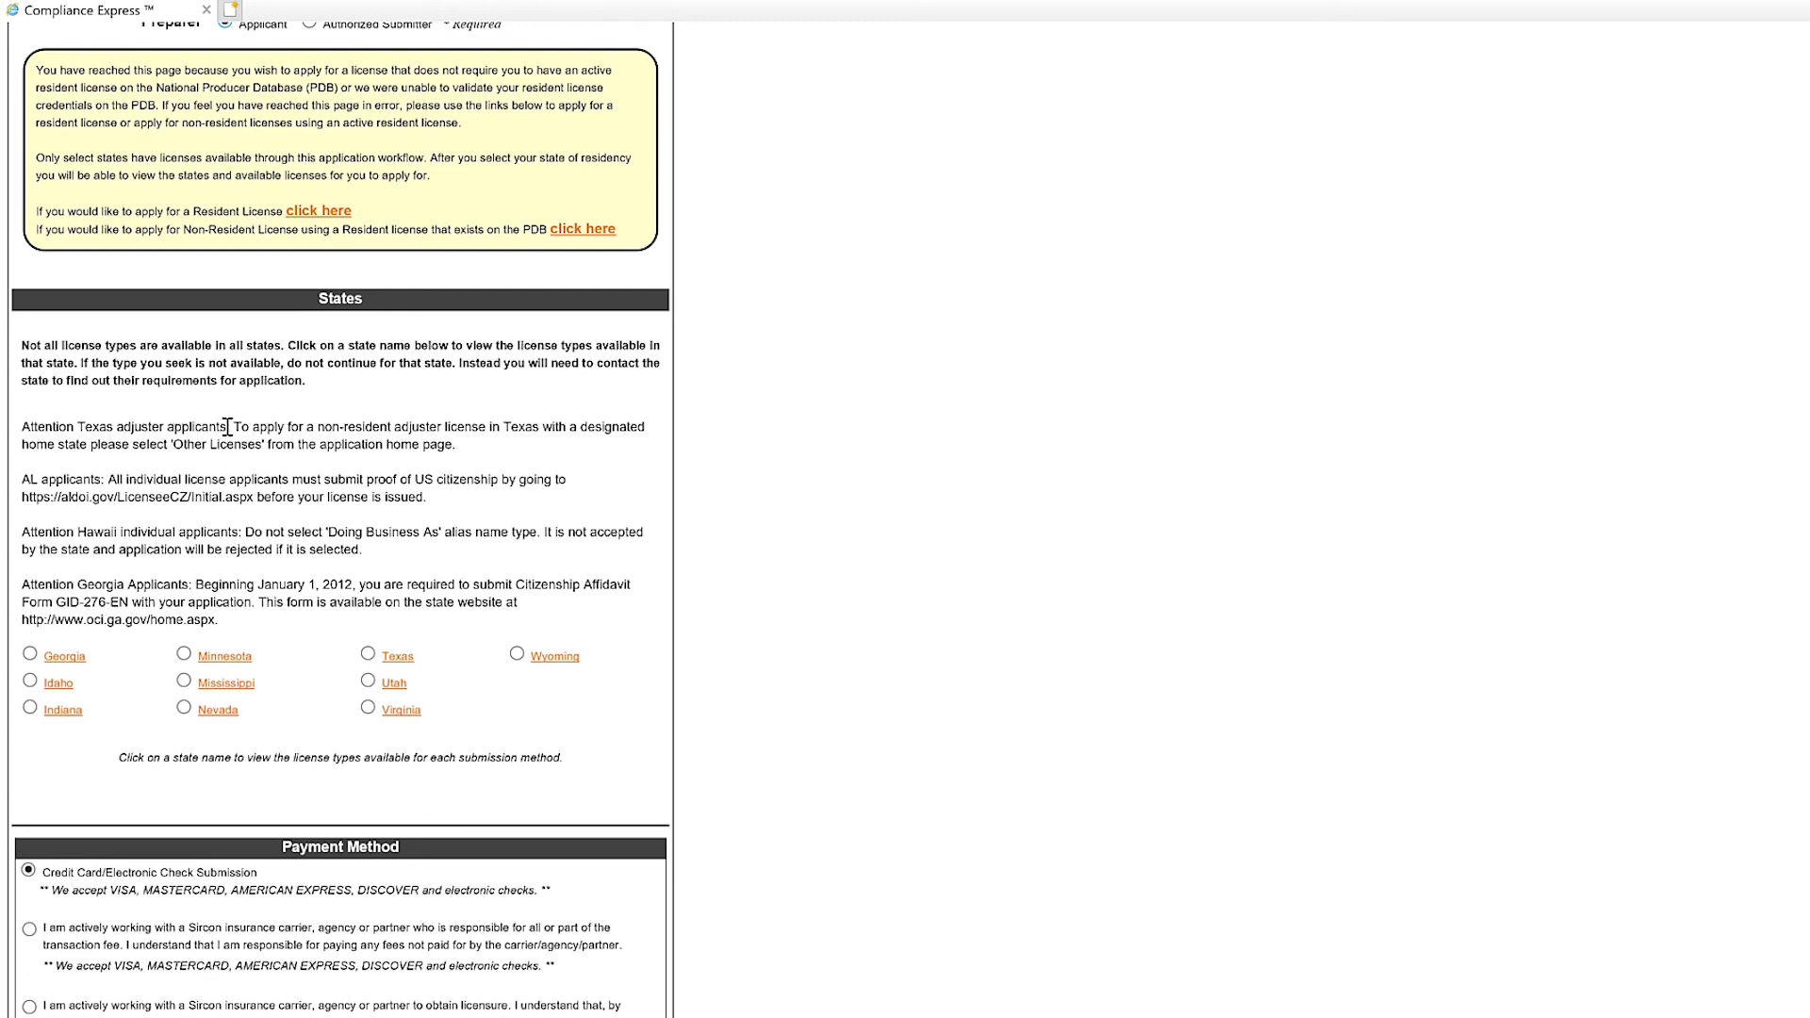
{"action": "left_click", "coordinate": [368, 654]}
{"action": "scroll", "coordinate": [496, 722], "scroll_direction": "down", "scroll_amount": 3}
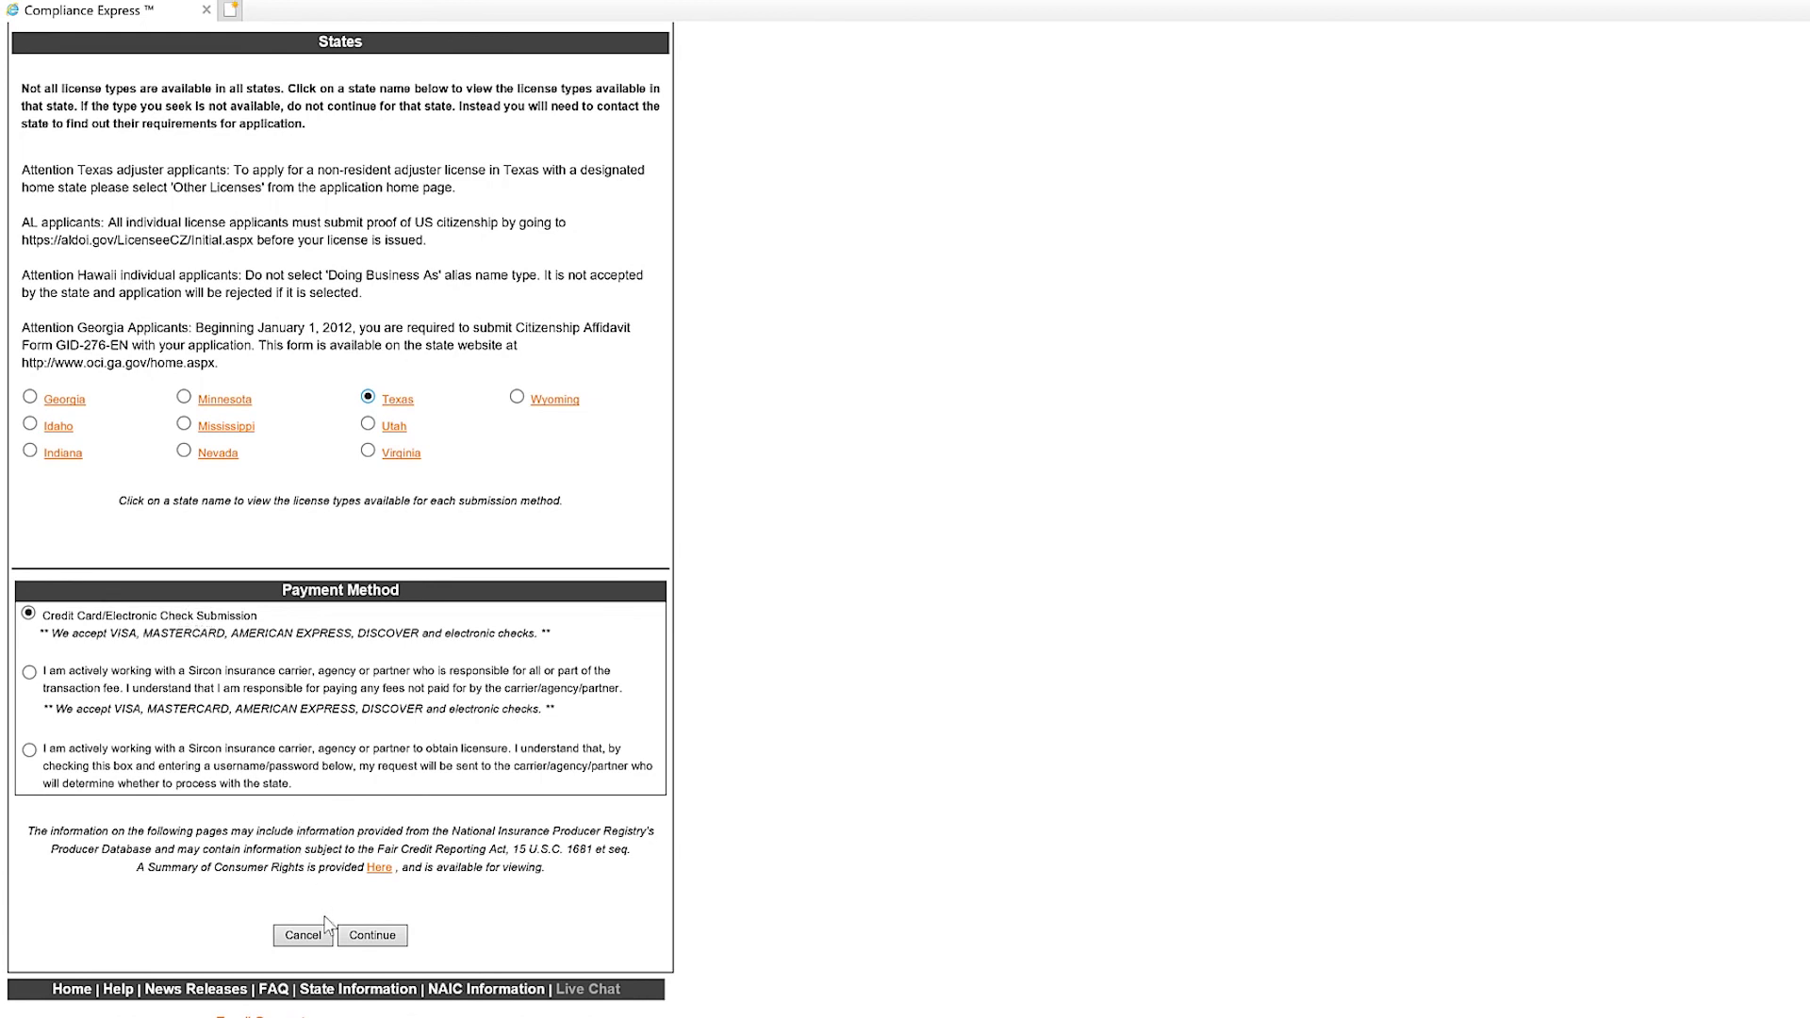
{"action": "left_click", "coordinate": [375, 936]}
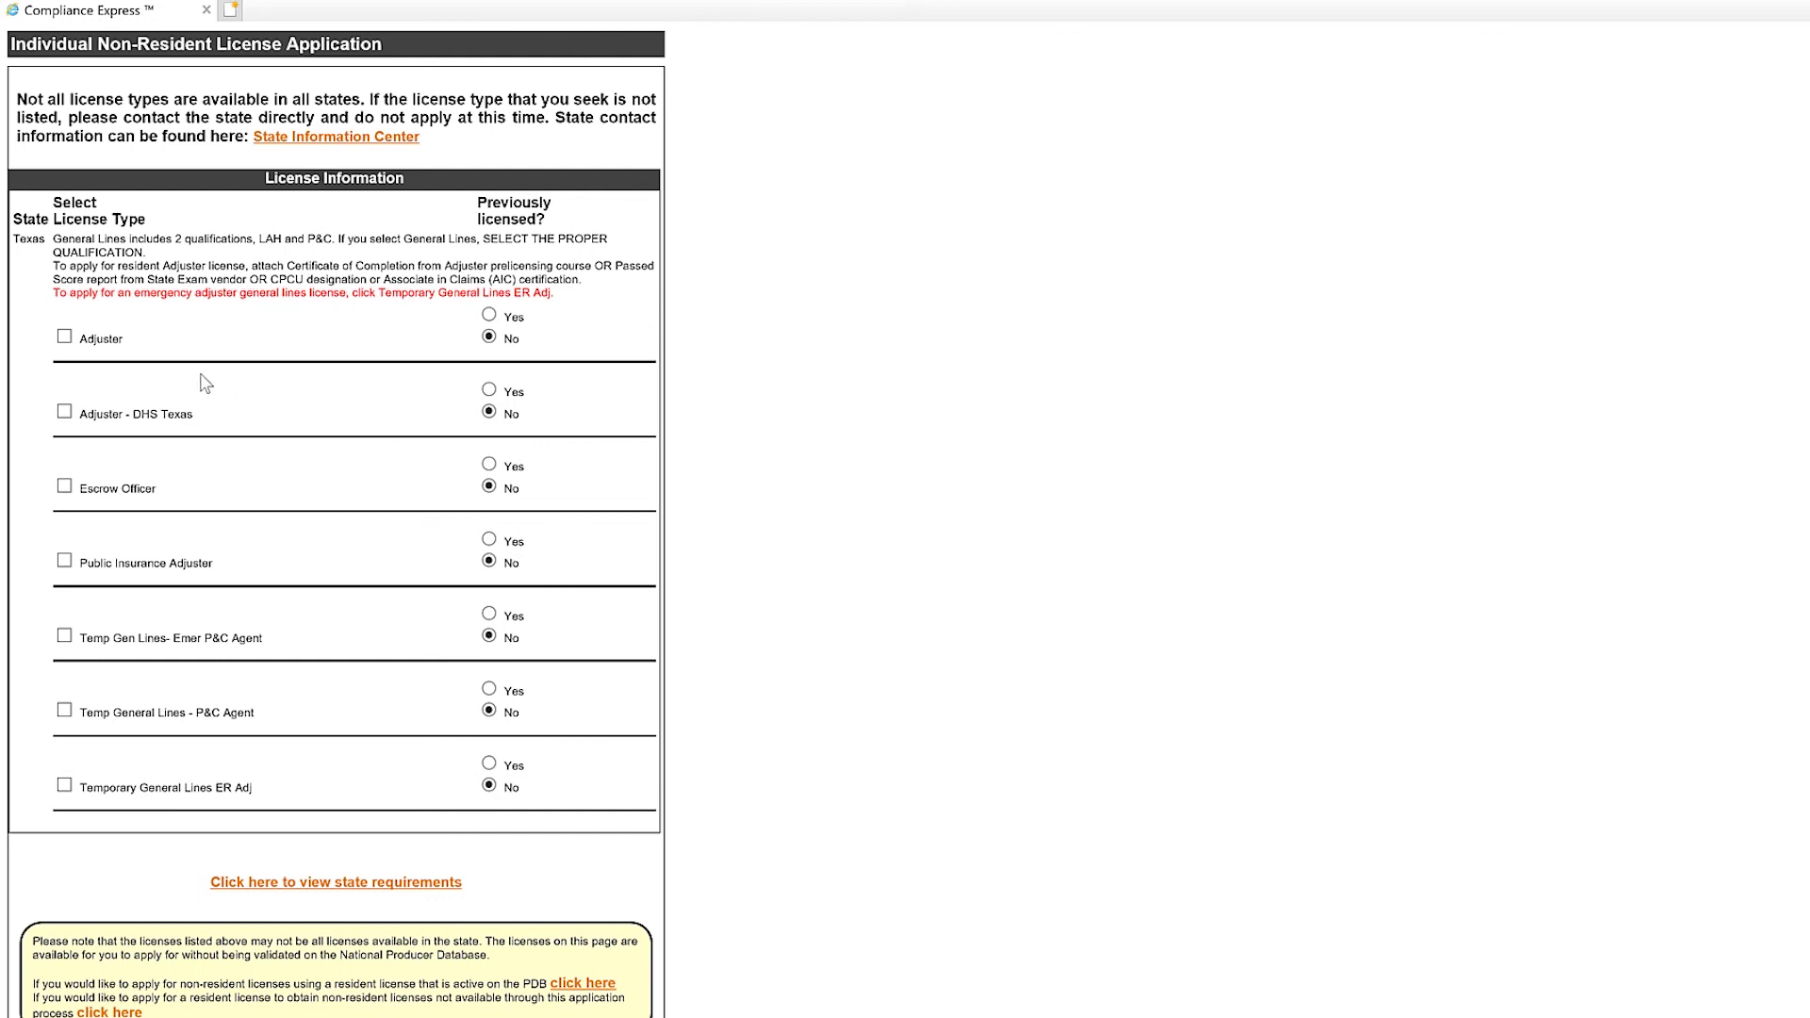
Check Adjuster - DHS Texas with Previously licensed set to No, then continue.
{"action": "left_click", "coordinate": [64, 412]}
{"action": "left_click", "coordinate": [488, 390]}
{"action": "left_click", "coordinate": [489, 413]}
{"action": "scroll", "coordinate": [711, 480], "scroll_direction": "down", "scroll_amount": 3}
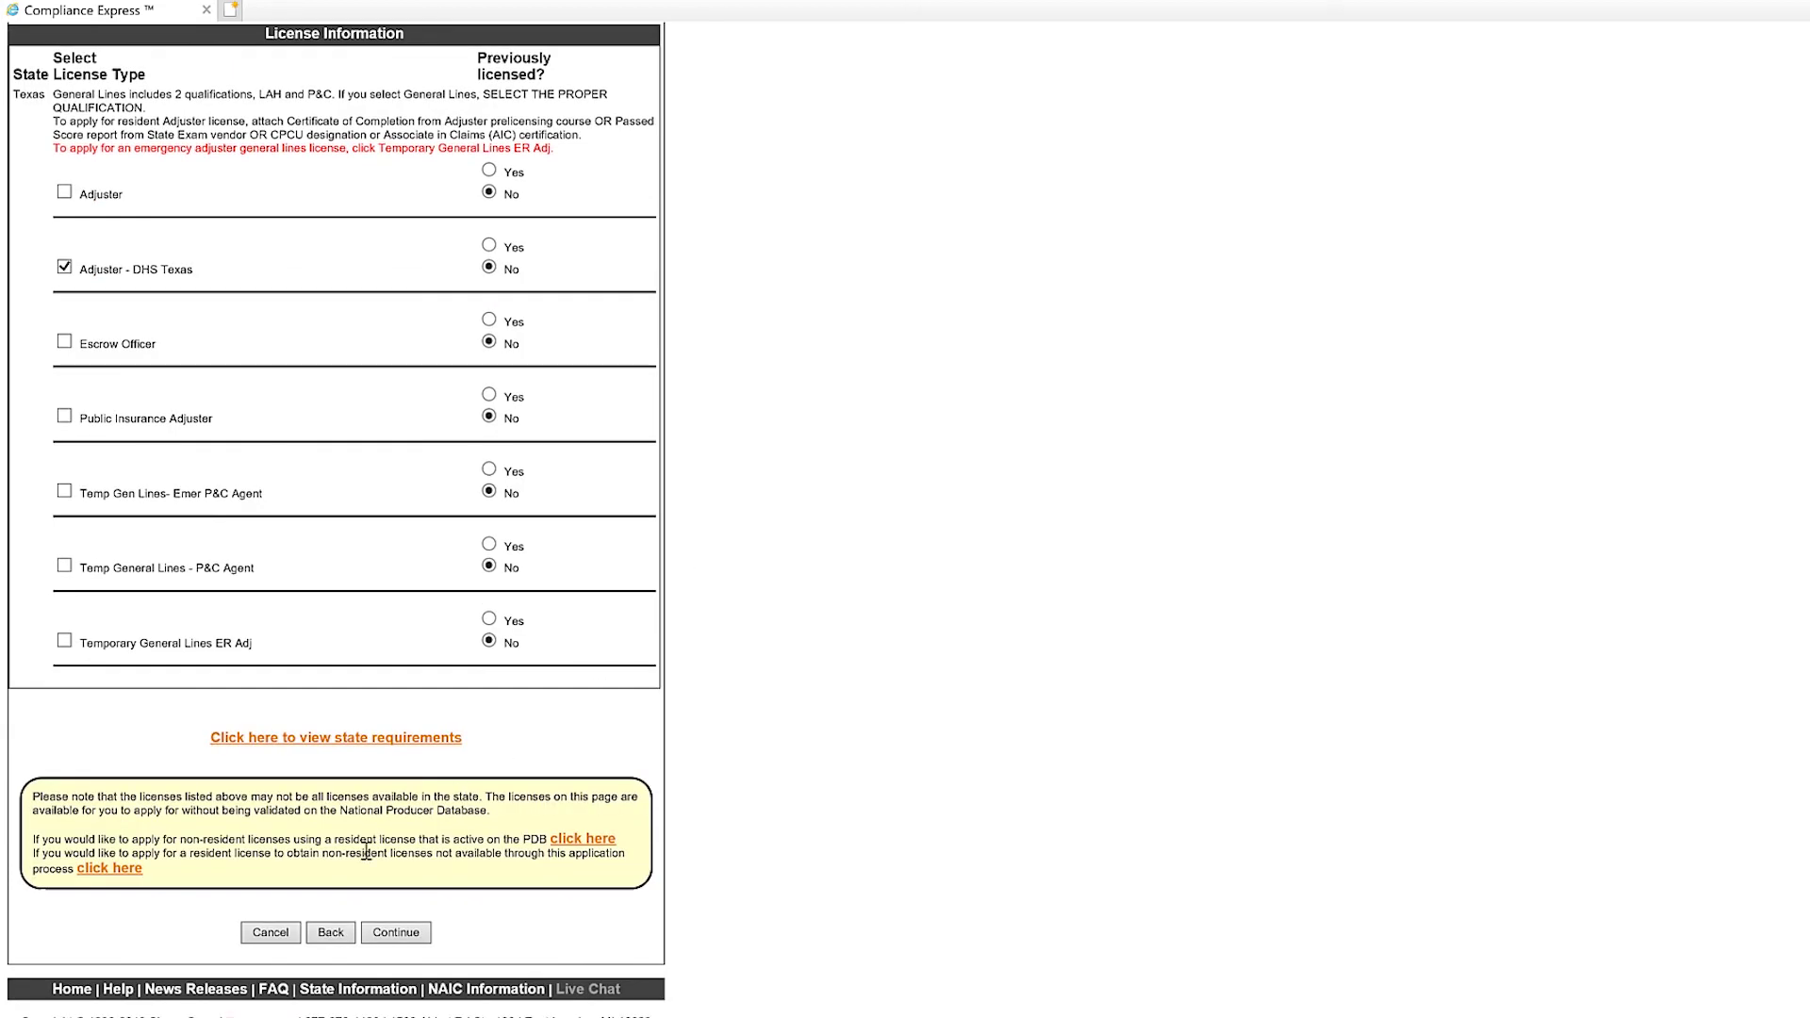
{"action": "left_click", "coordinate": [399, 935]}
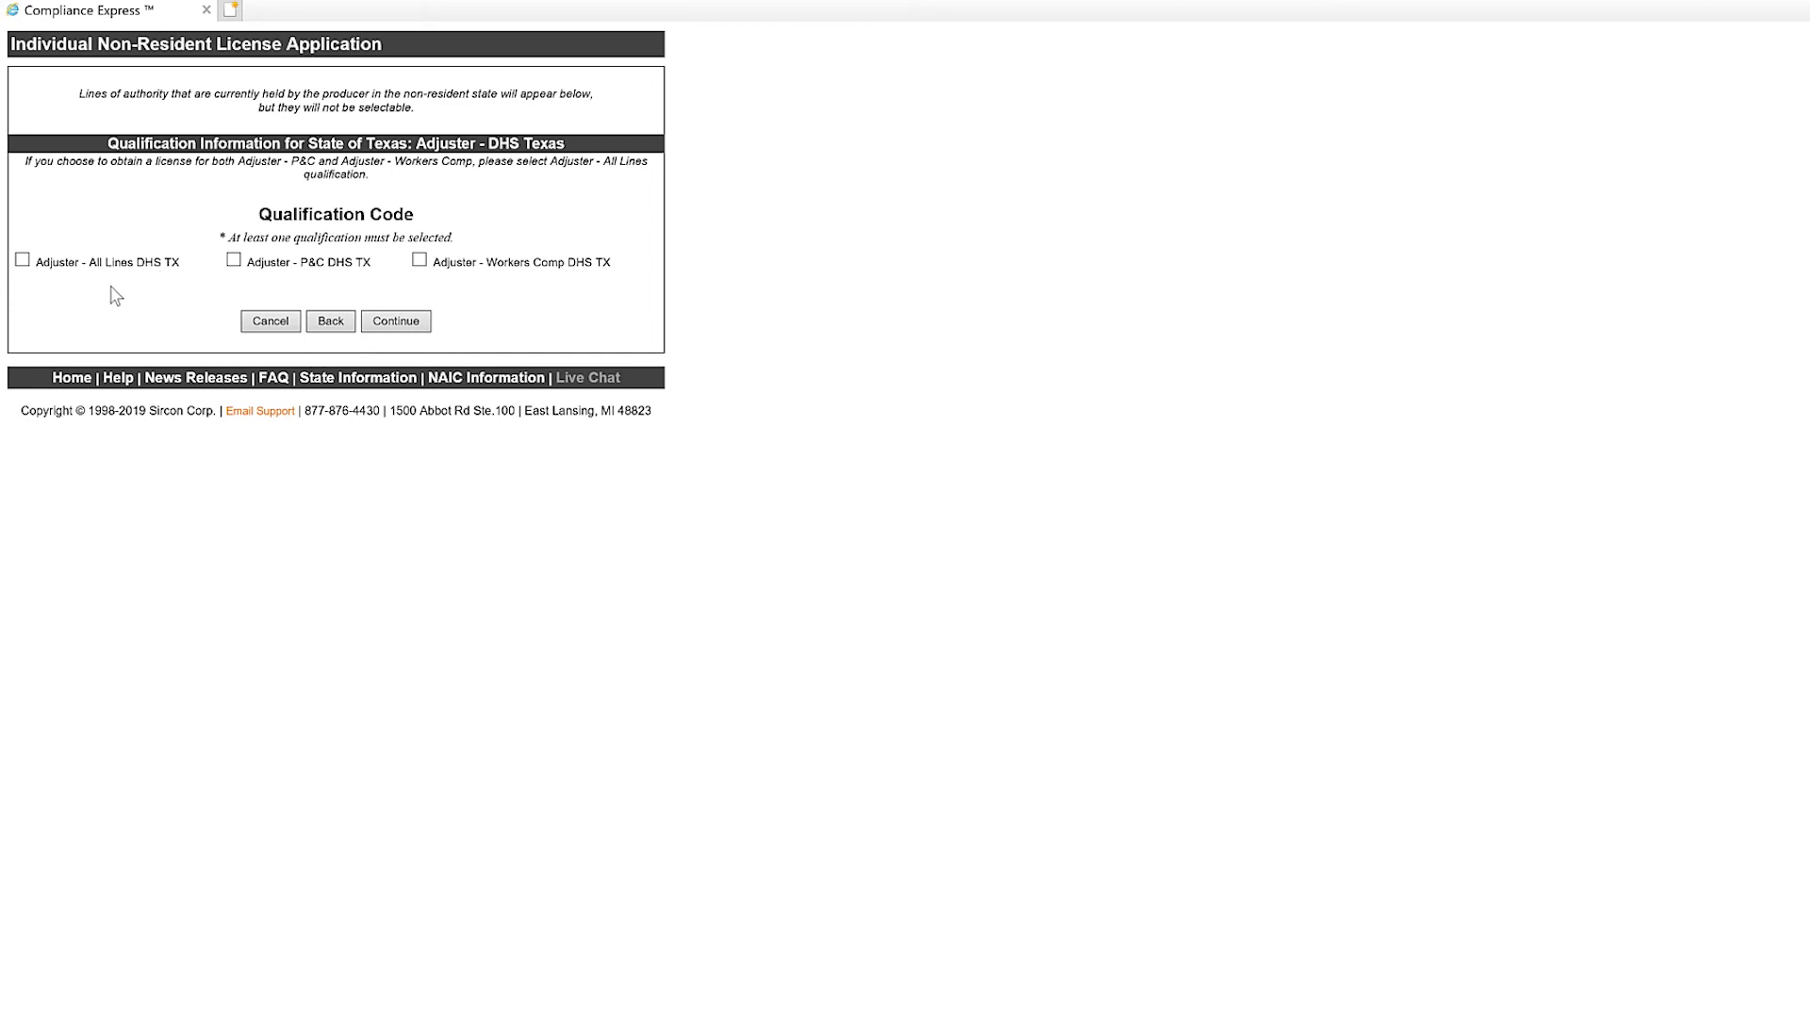
Check 'Adjuster - All Lines DHS TX' and continue to the Individual Information page.
{"action": "left_click", "coordinate": [23, 263]}
{"action": "left_click", "coordinate": [414, 328]}
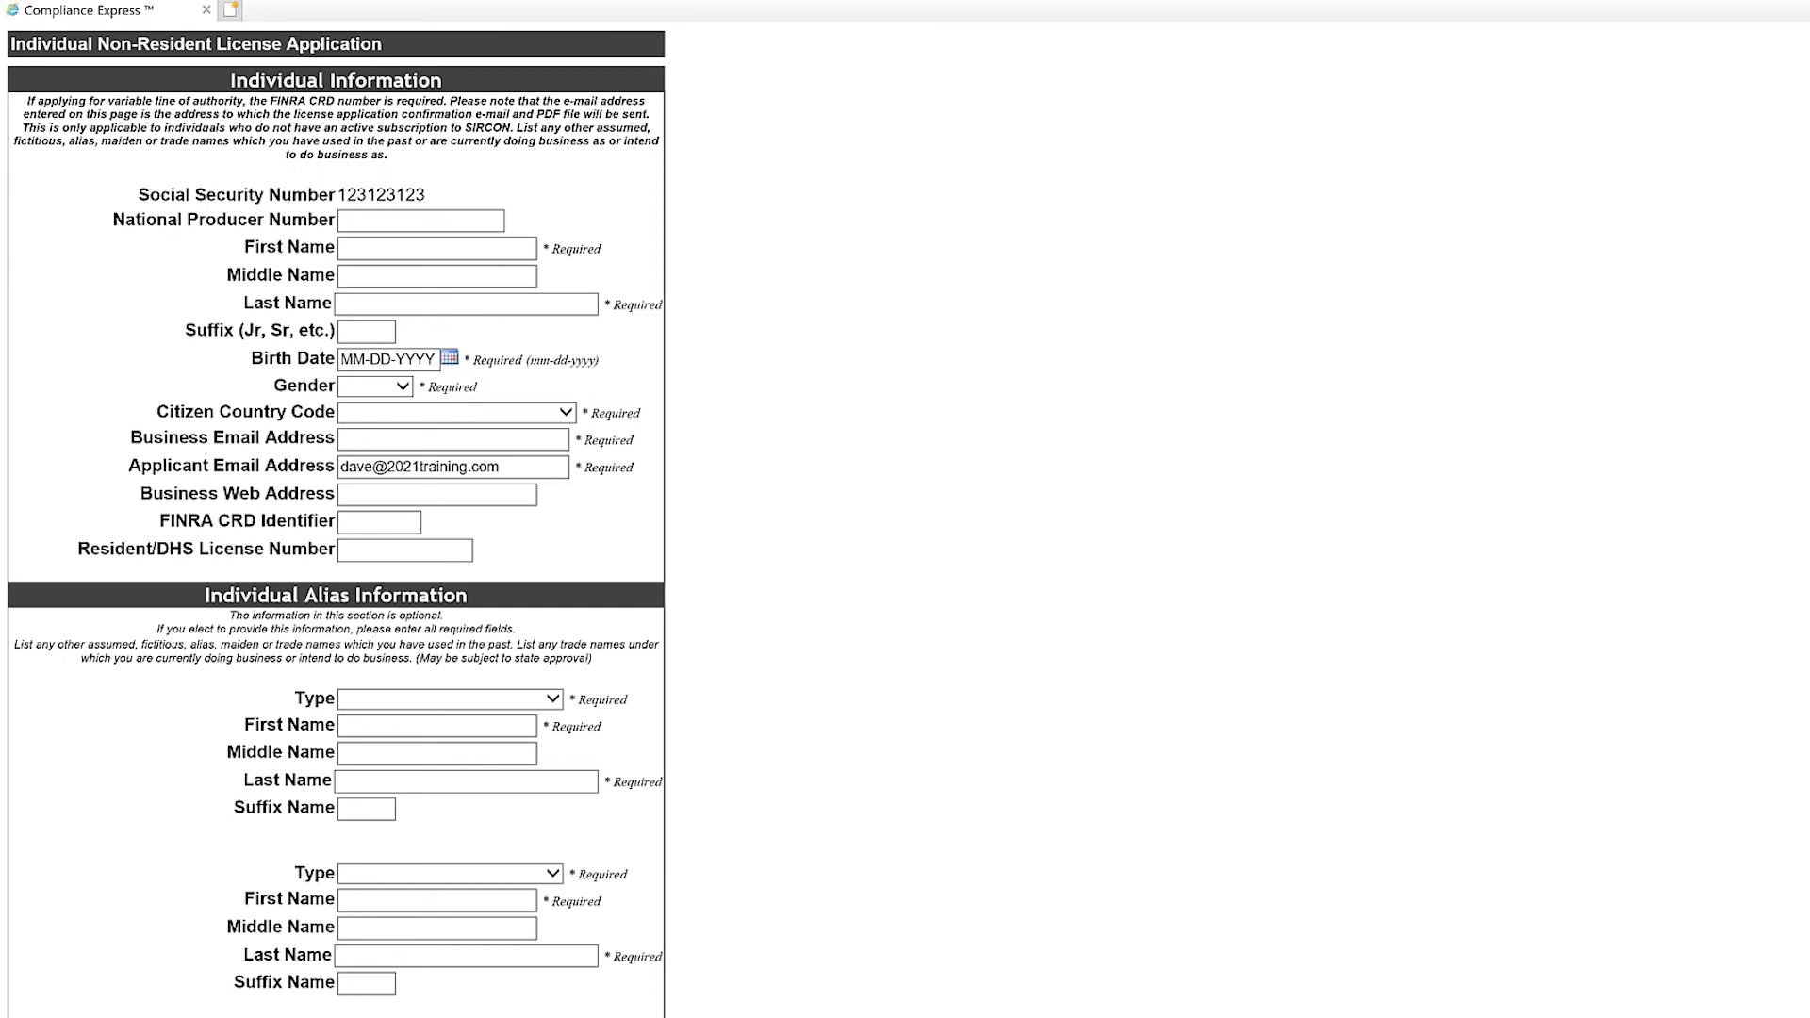
Go to 2021training.com from the browser address bar.
{"action": "type", "text": "202"}
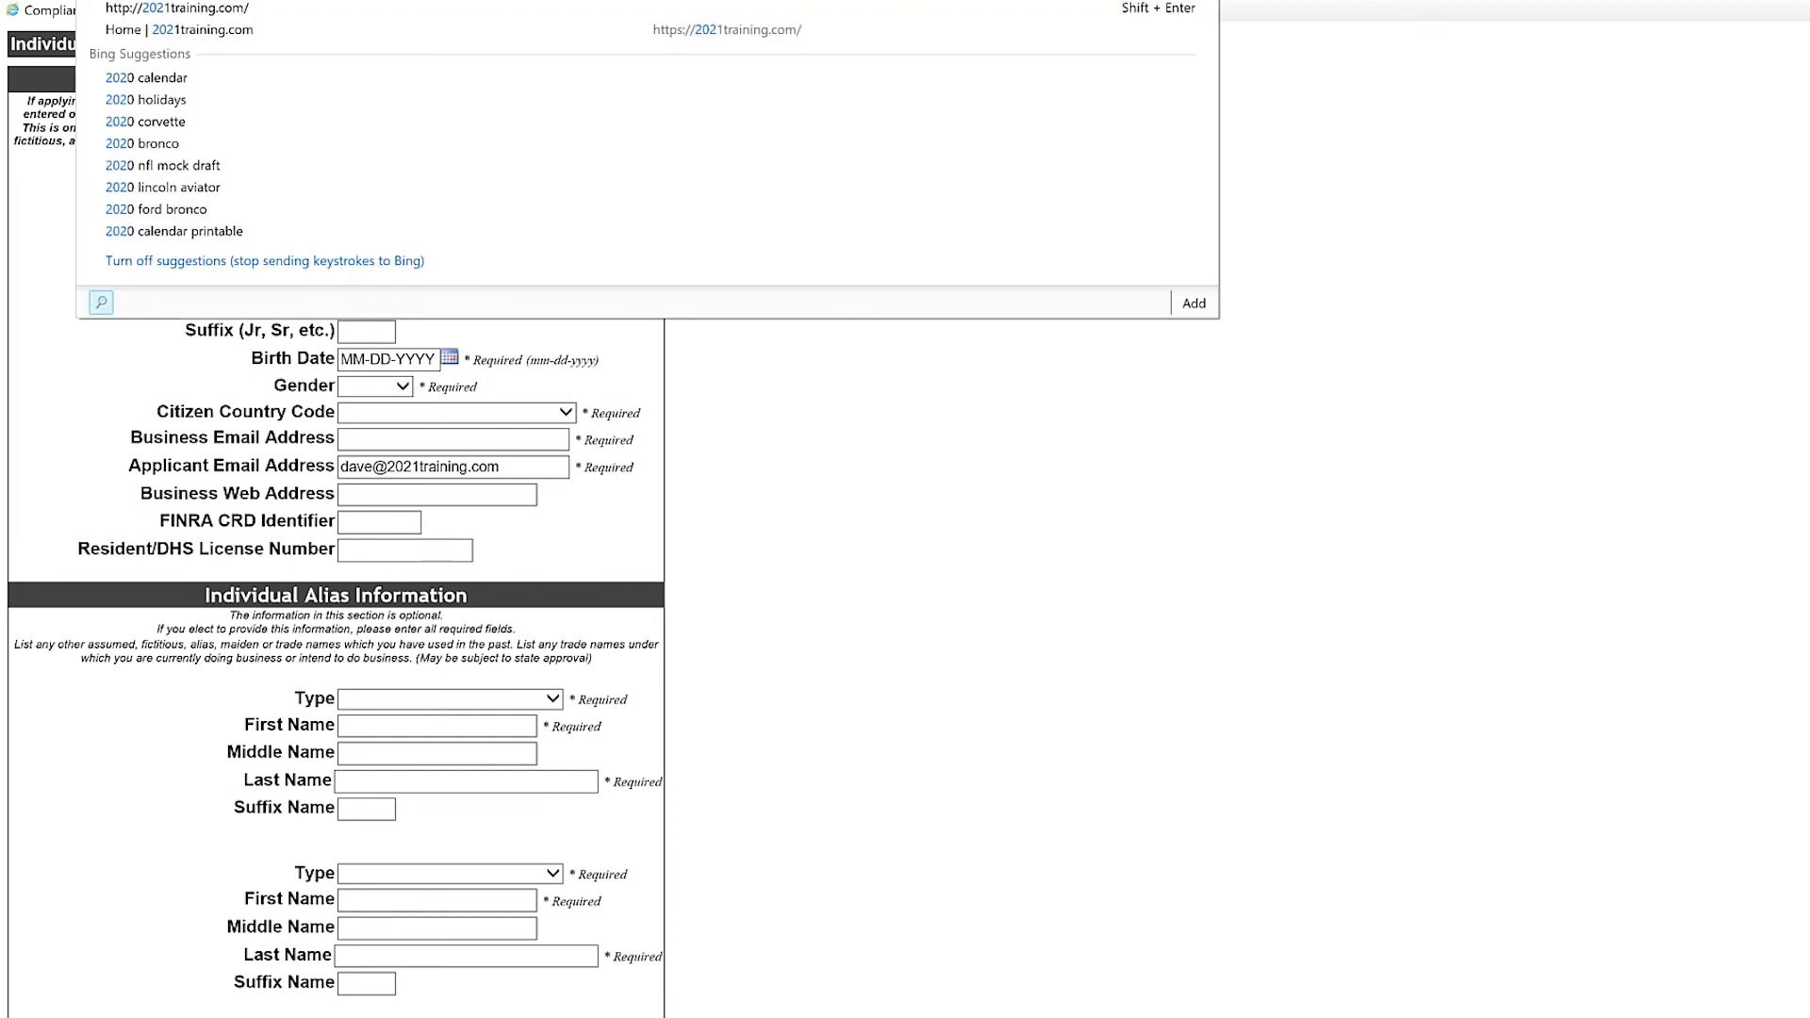
{"action": "key", "text": "Return"}
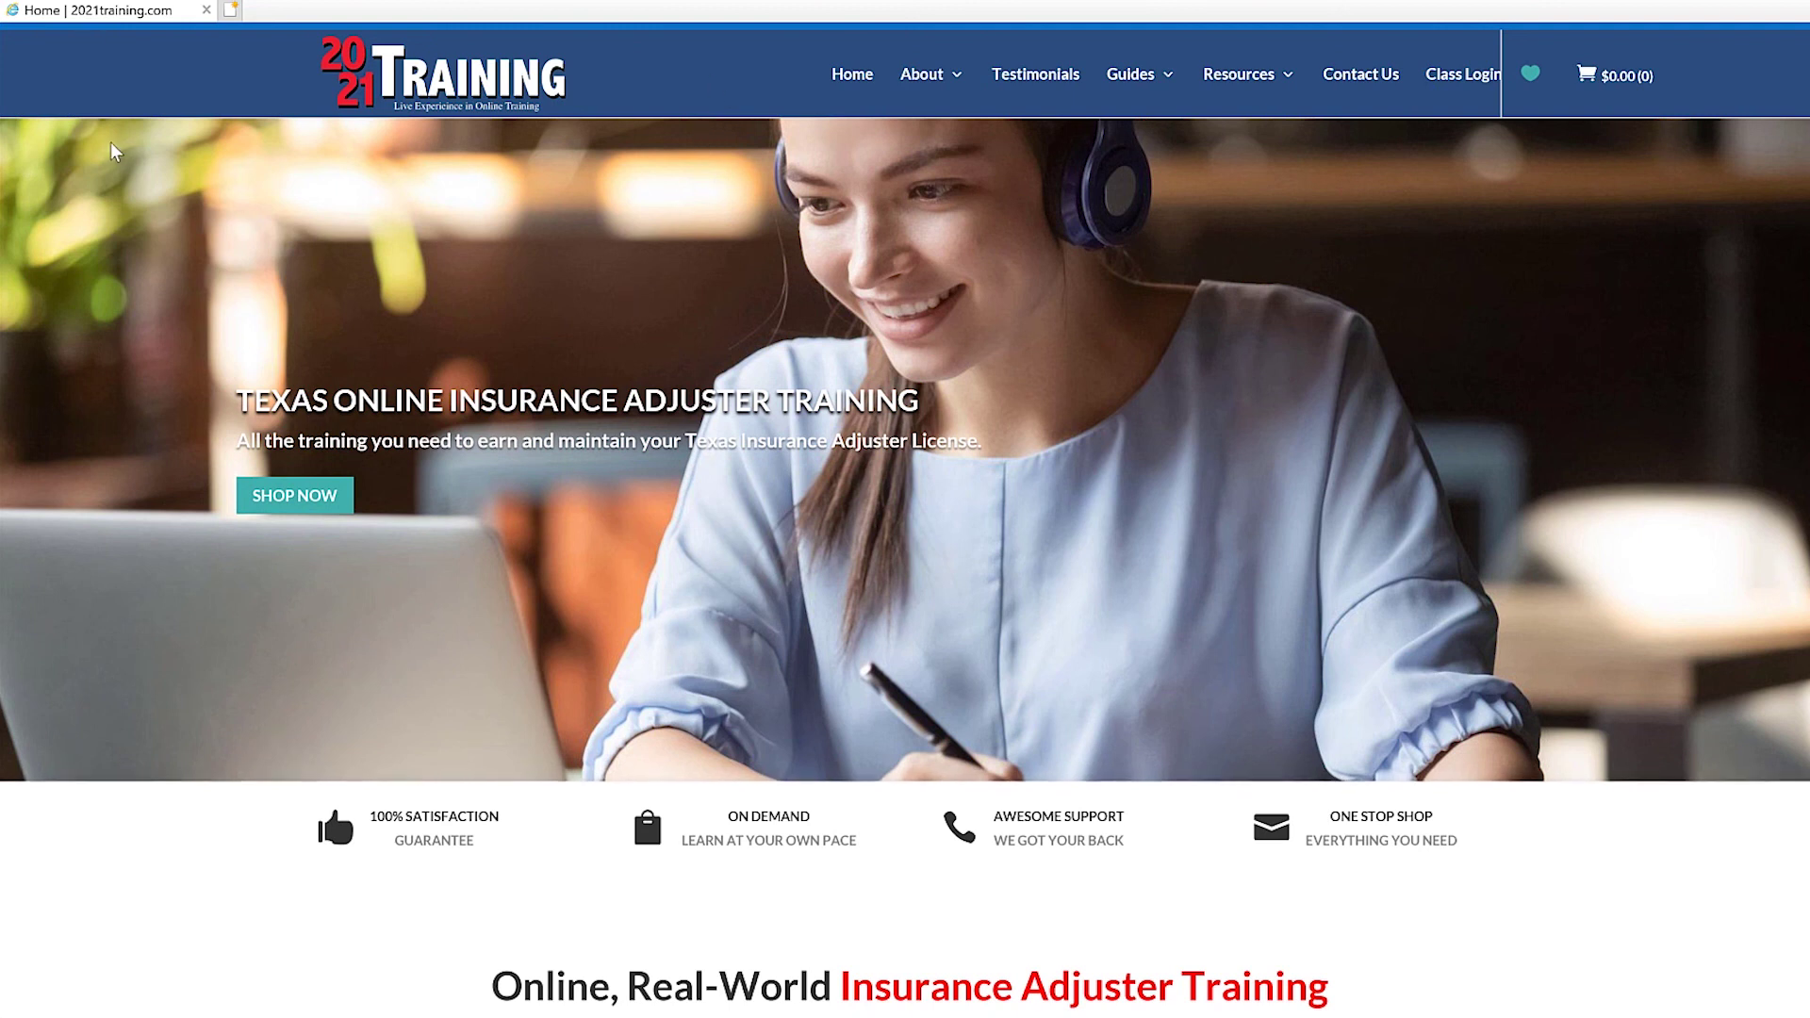
Scroll the 2021 Training home page down to the footer's customer service contacts.
{"action": "scroll", "coordinate": [112, 150], "scroll_direction": "down", "scroll_amount": 15}
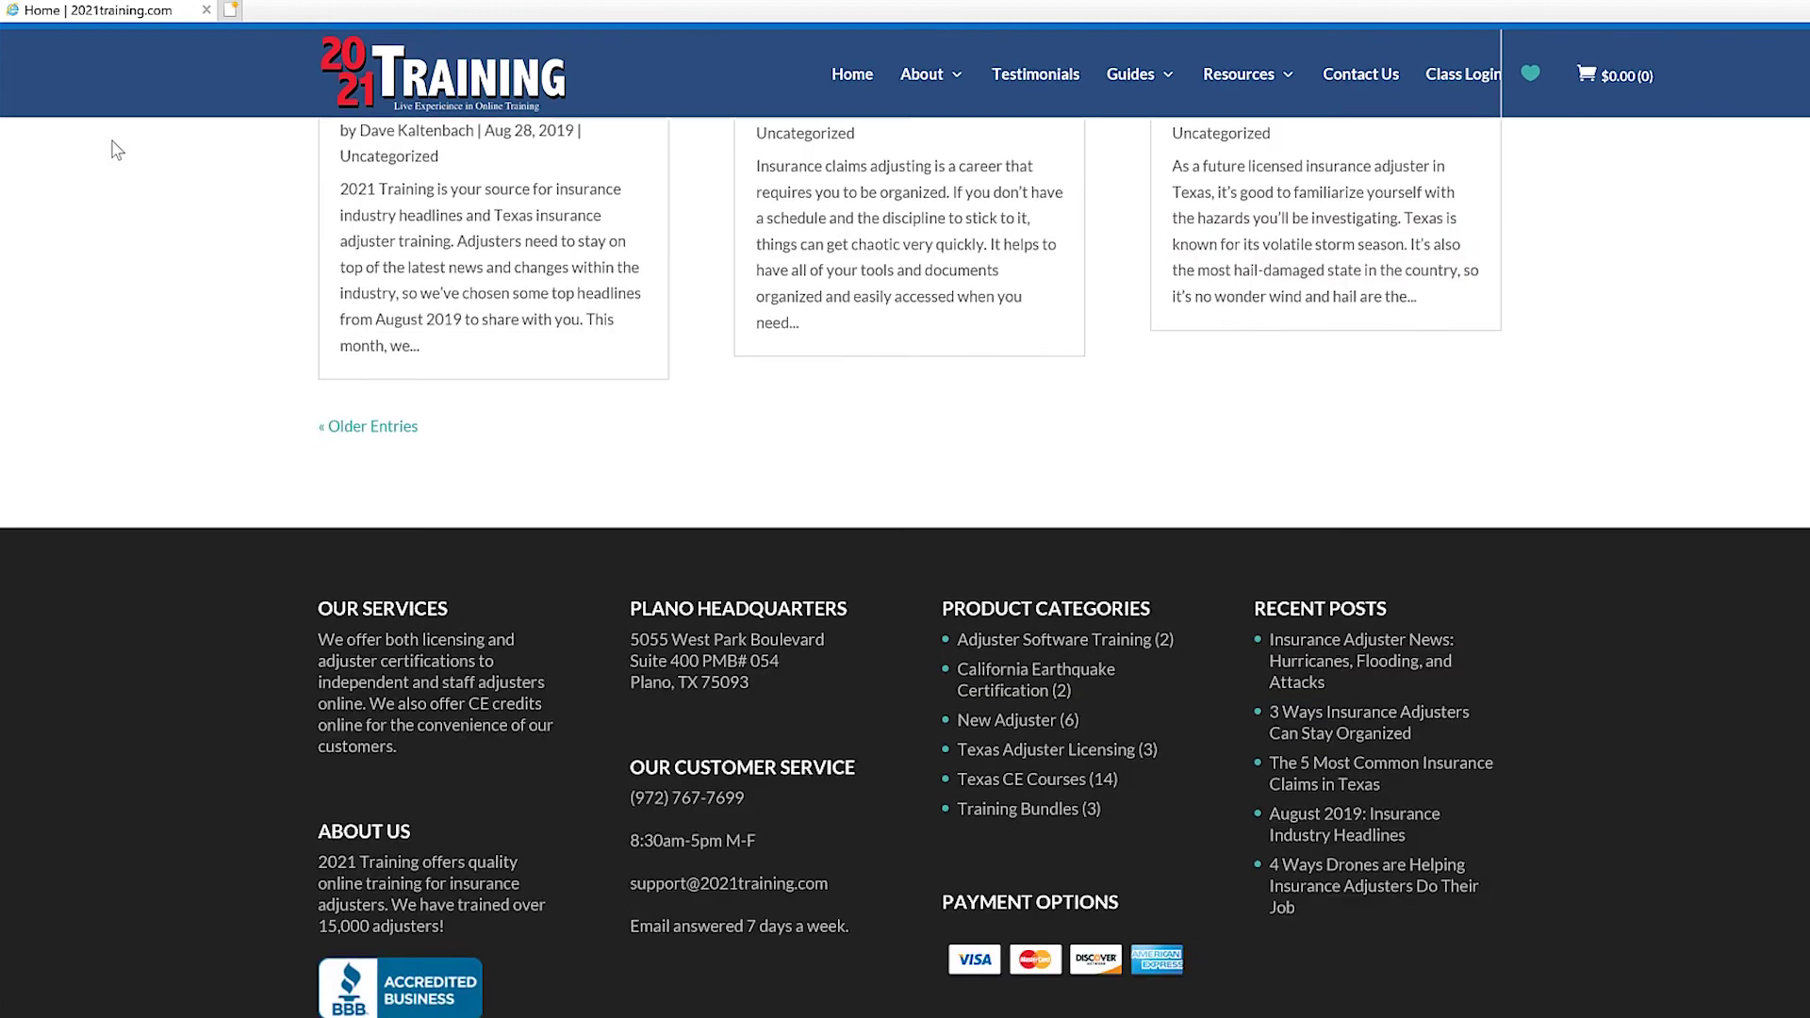
{"action": "scroll", "coordinate": [115, 151], "scroll_direction": "down", "scroll_amount": 2}
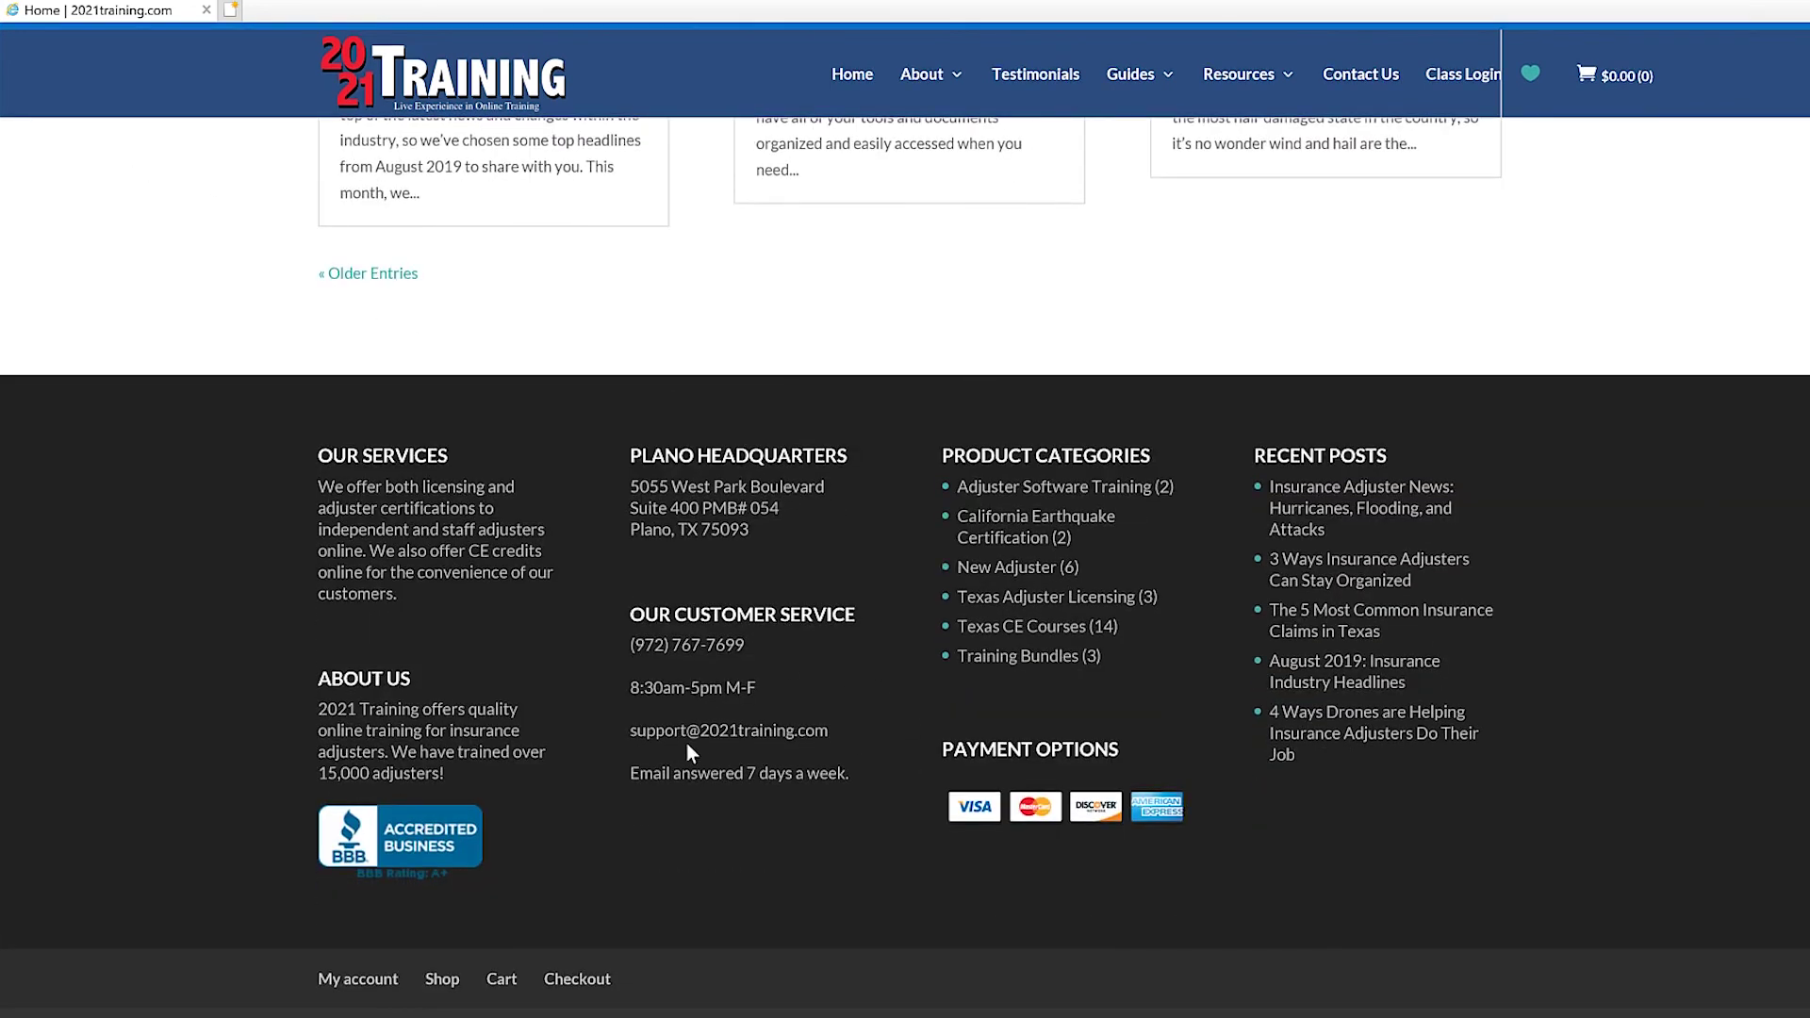